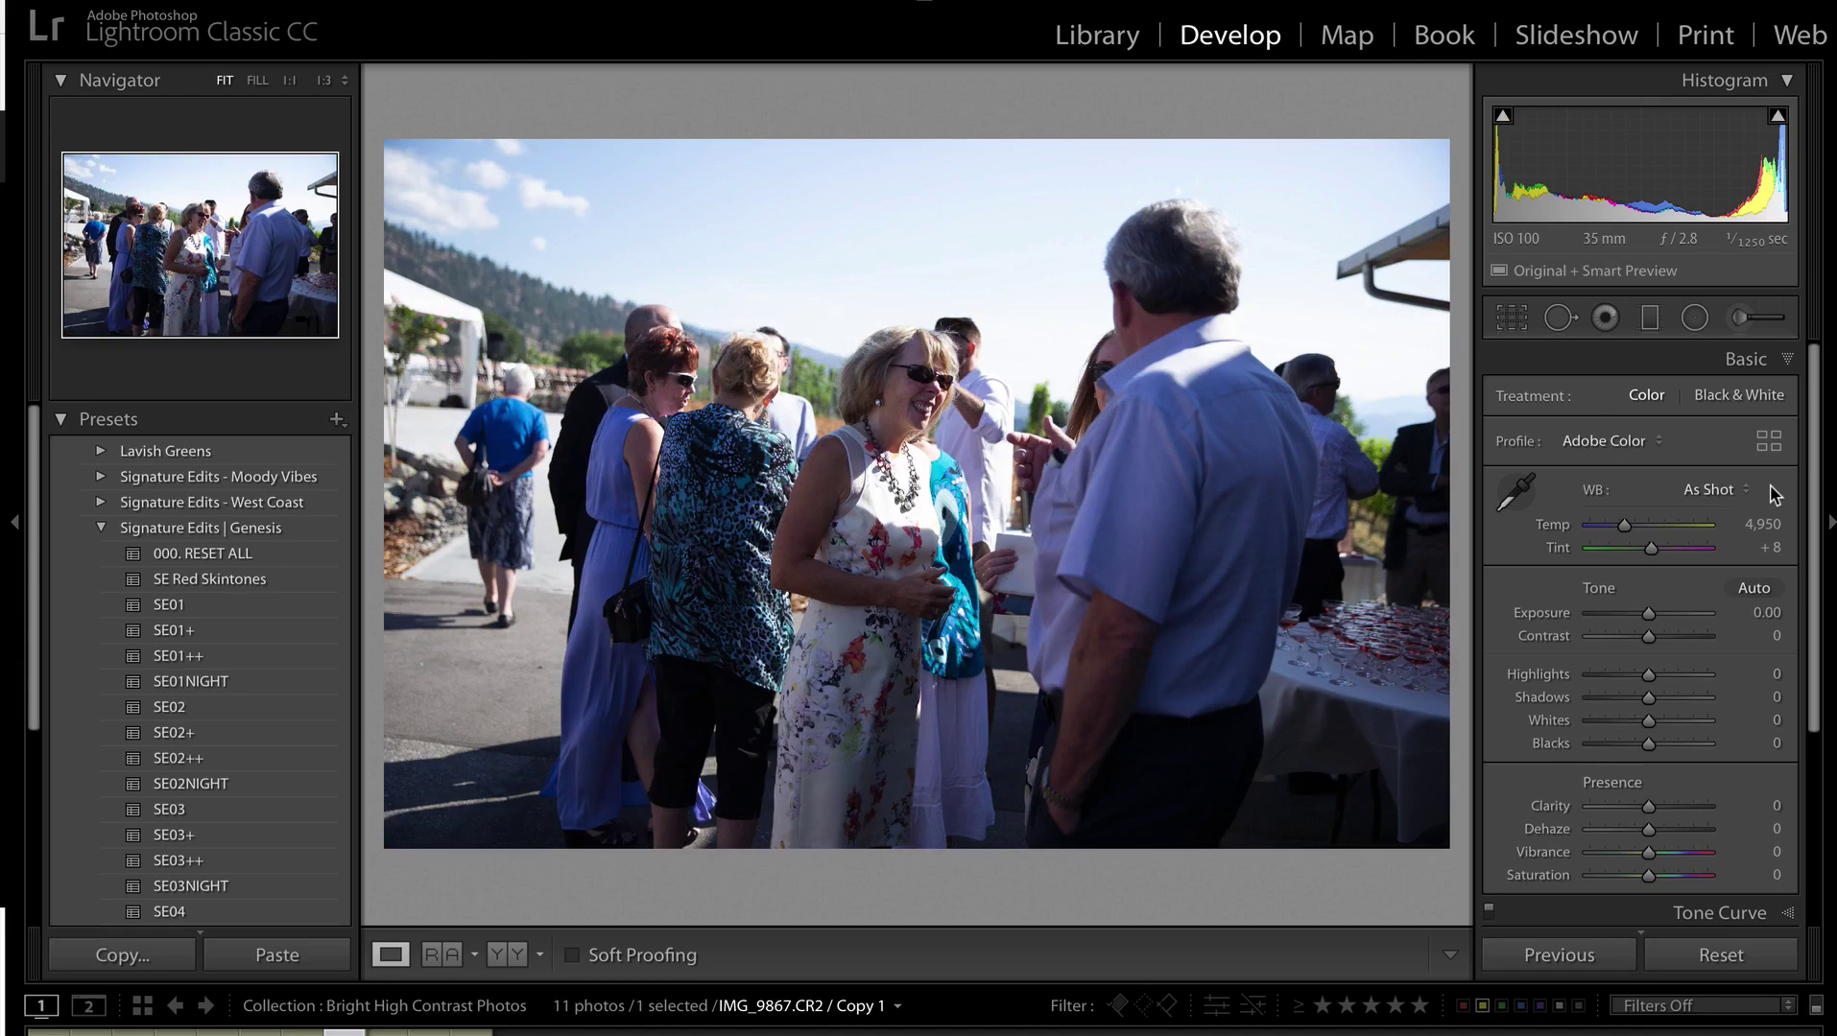
Apply the SE02 preset to the photo of the girls in green dresses and lower its exposure to -0.80.
key(Right)
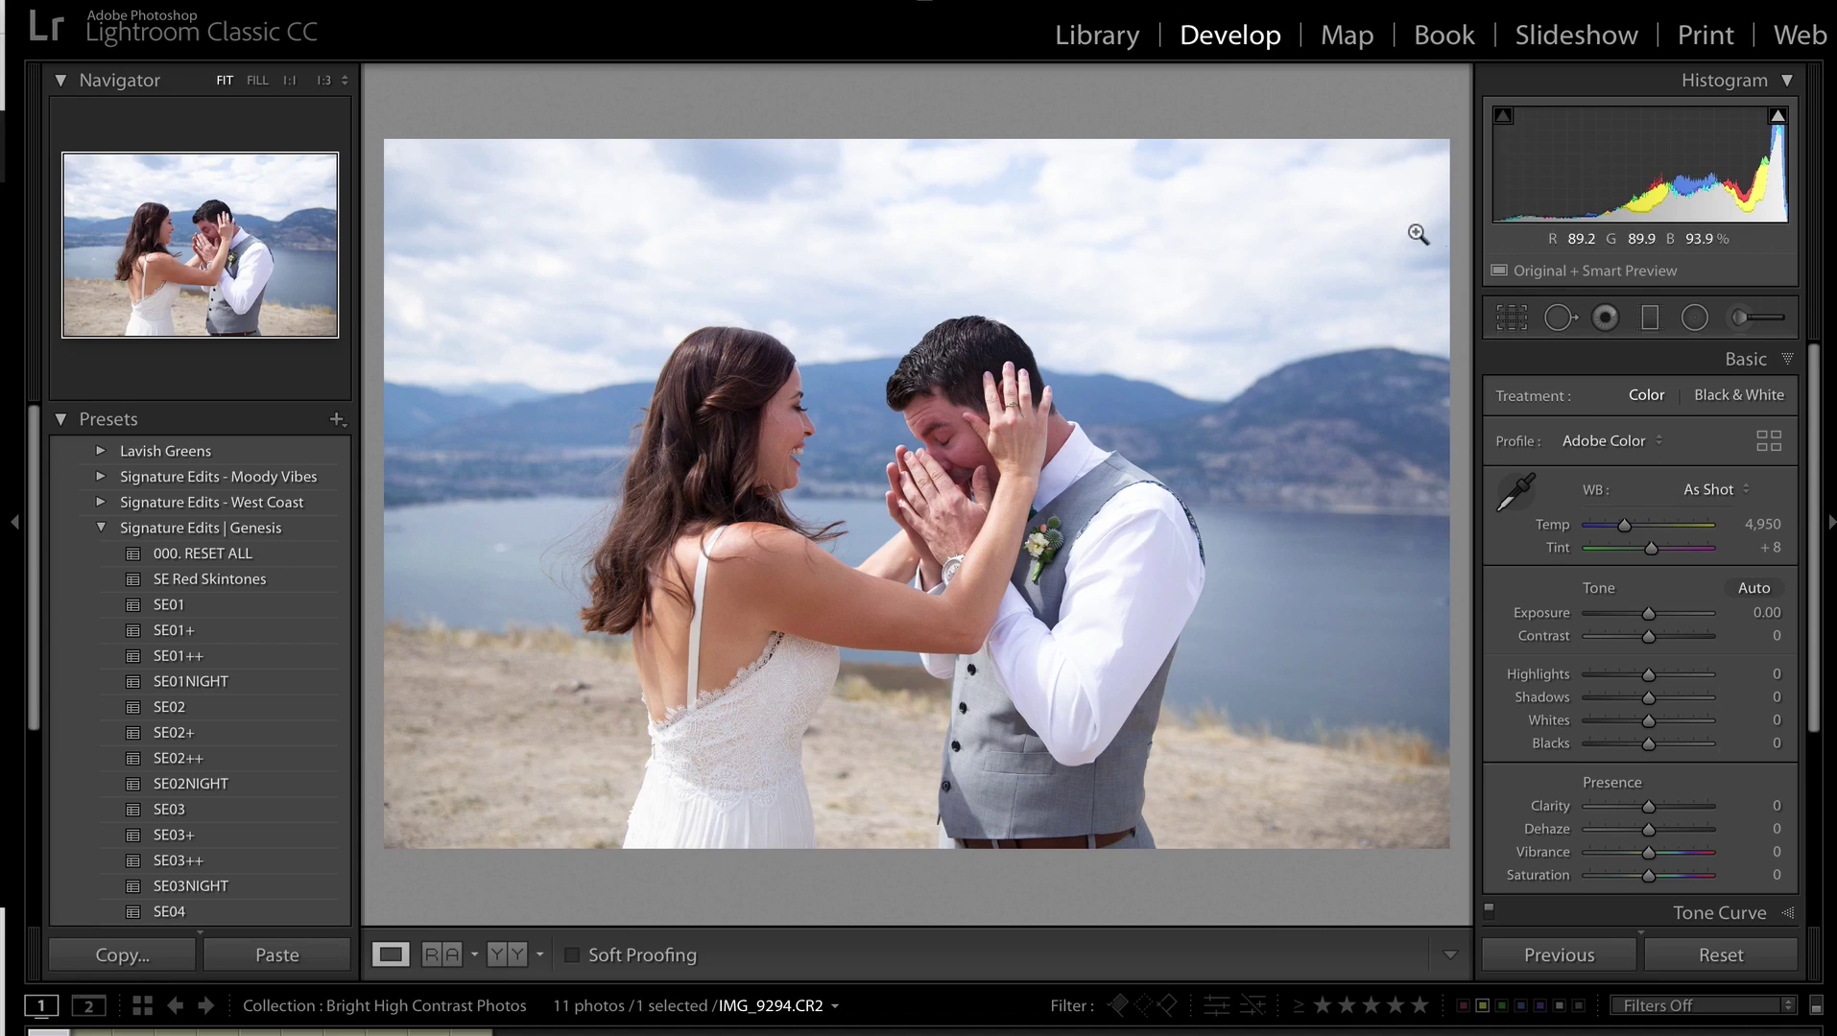
key(Right)
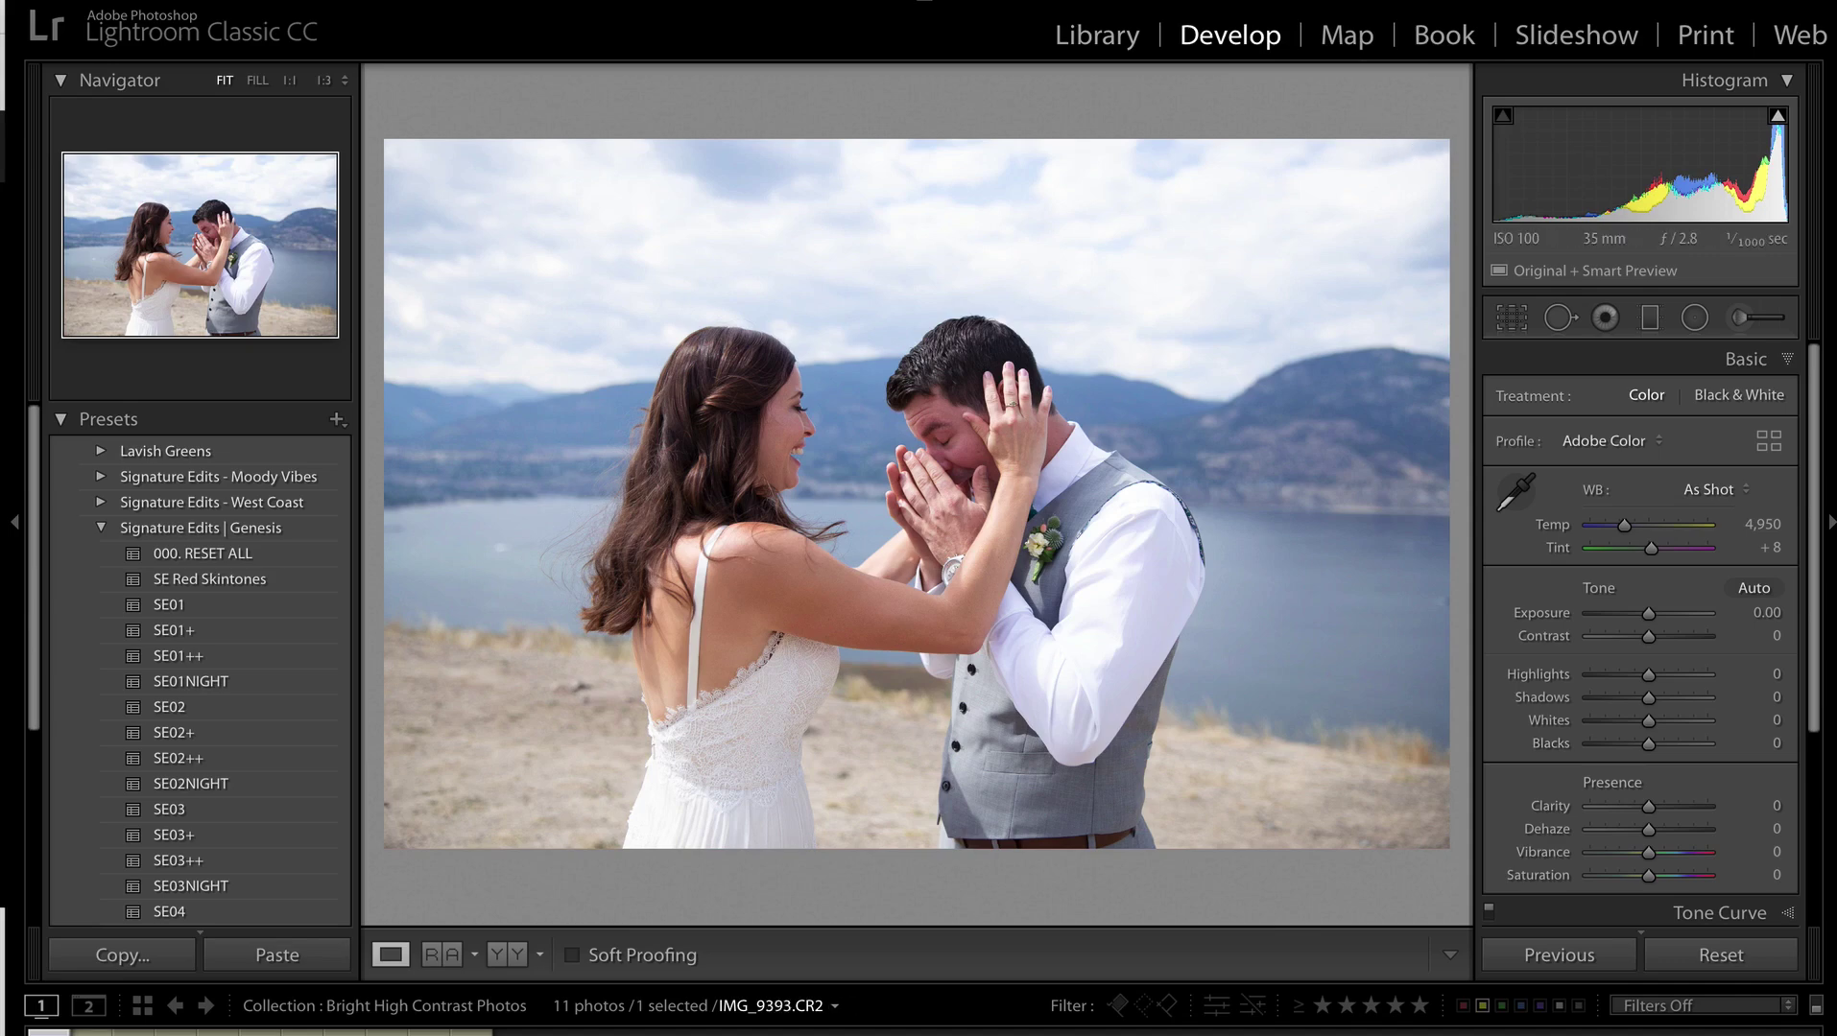
key(Right)
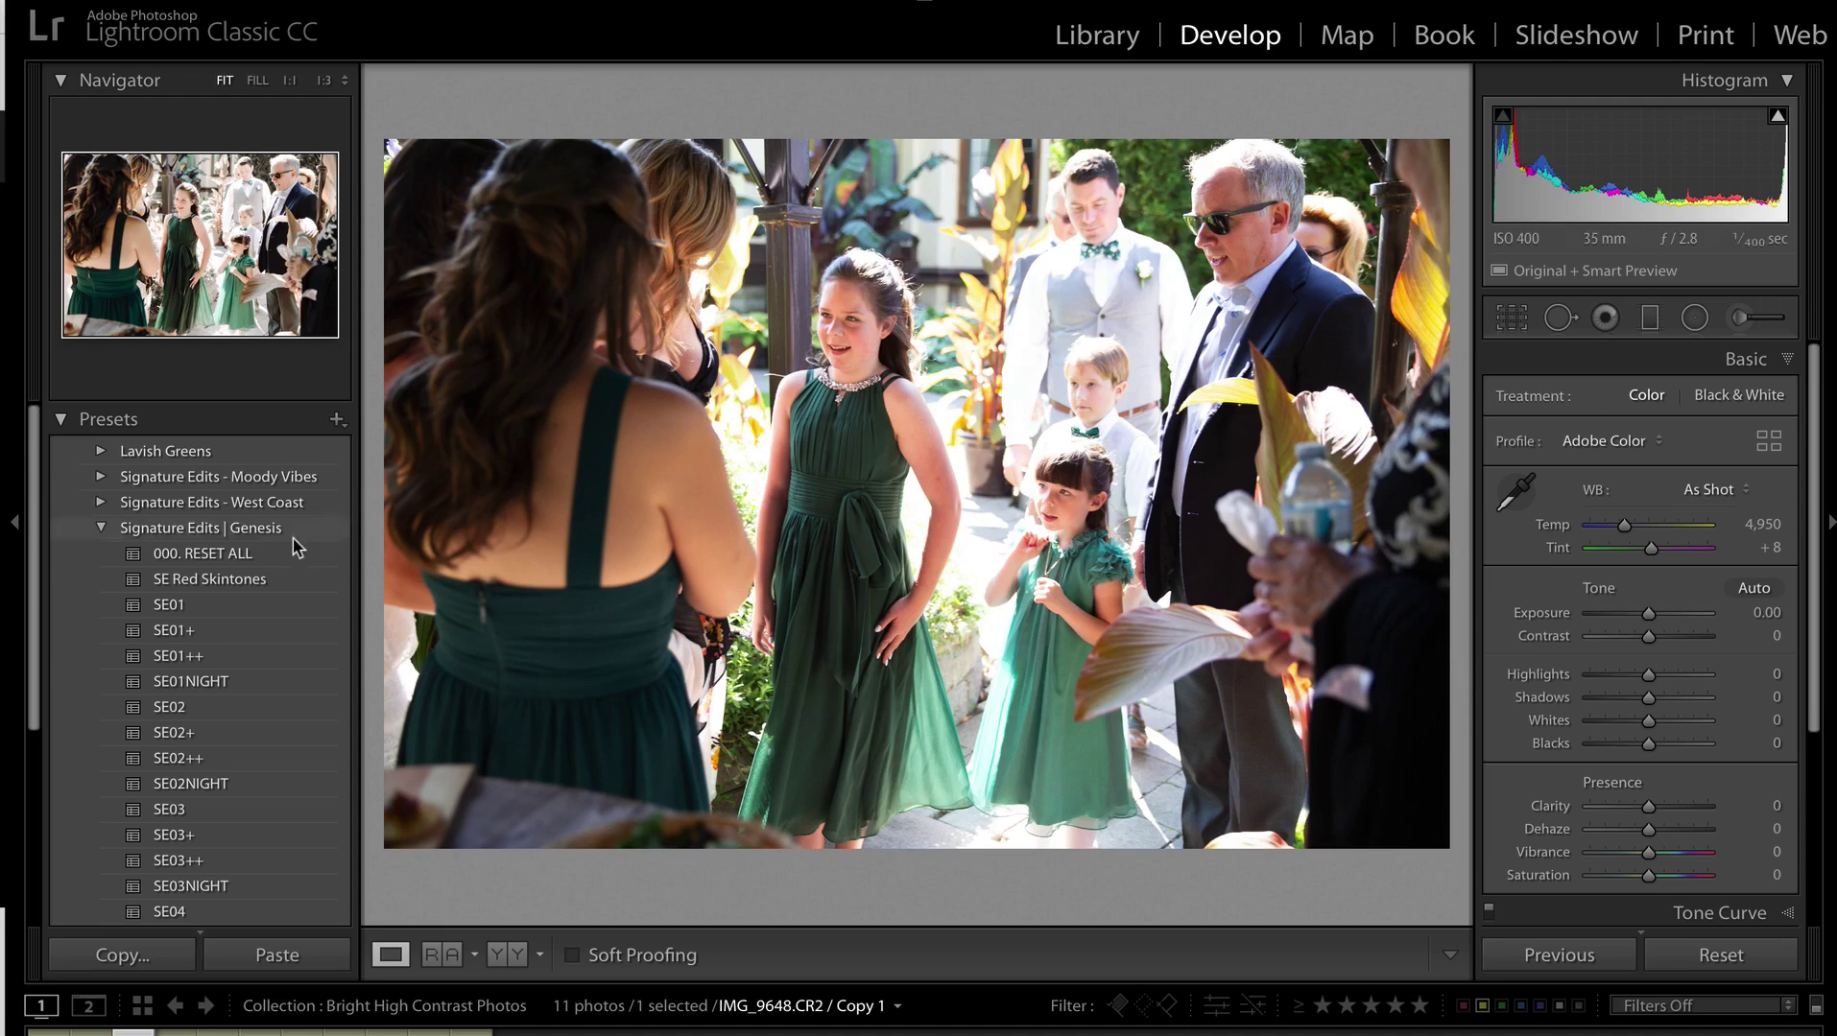
click(187, 718)
key(minus)
key(minus)
key(minus)
key(minus)
key(minus)
key(minus)
key(minus)
key(minus)
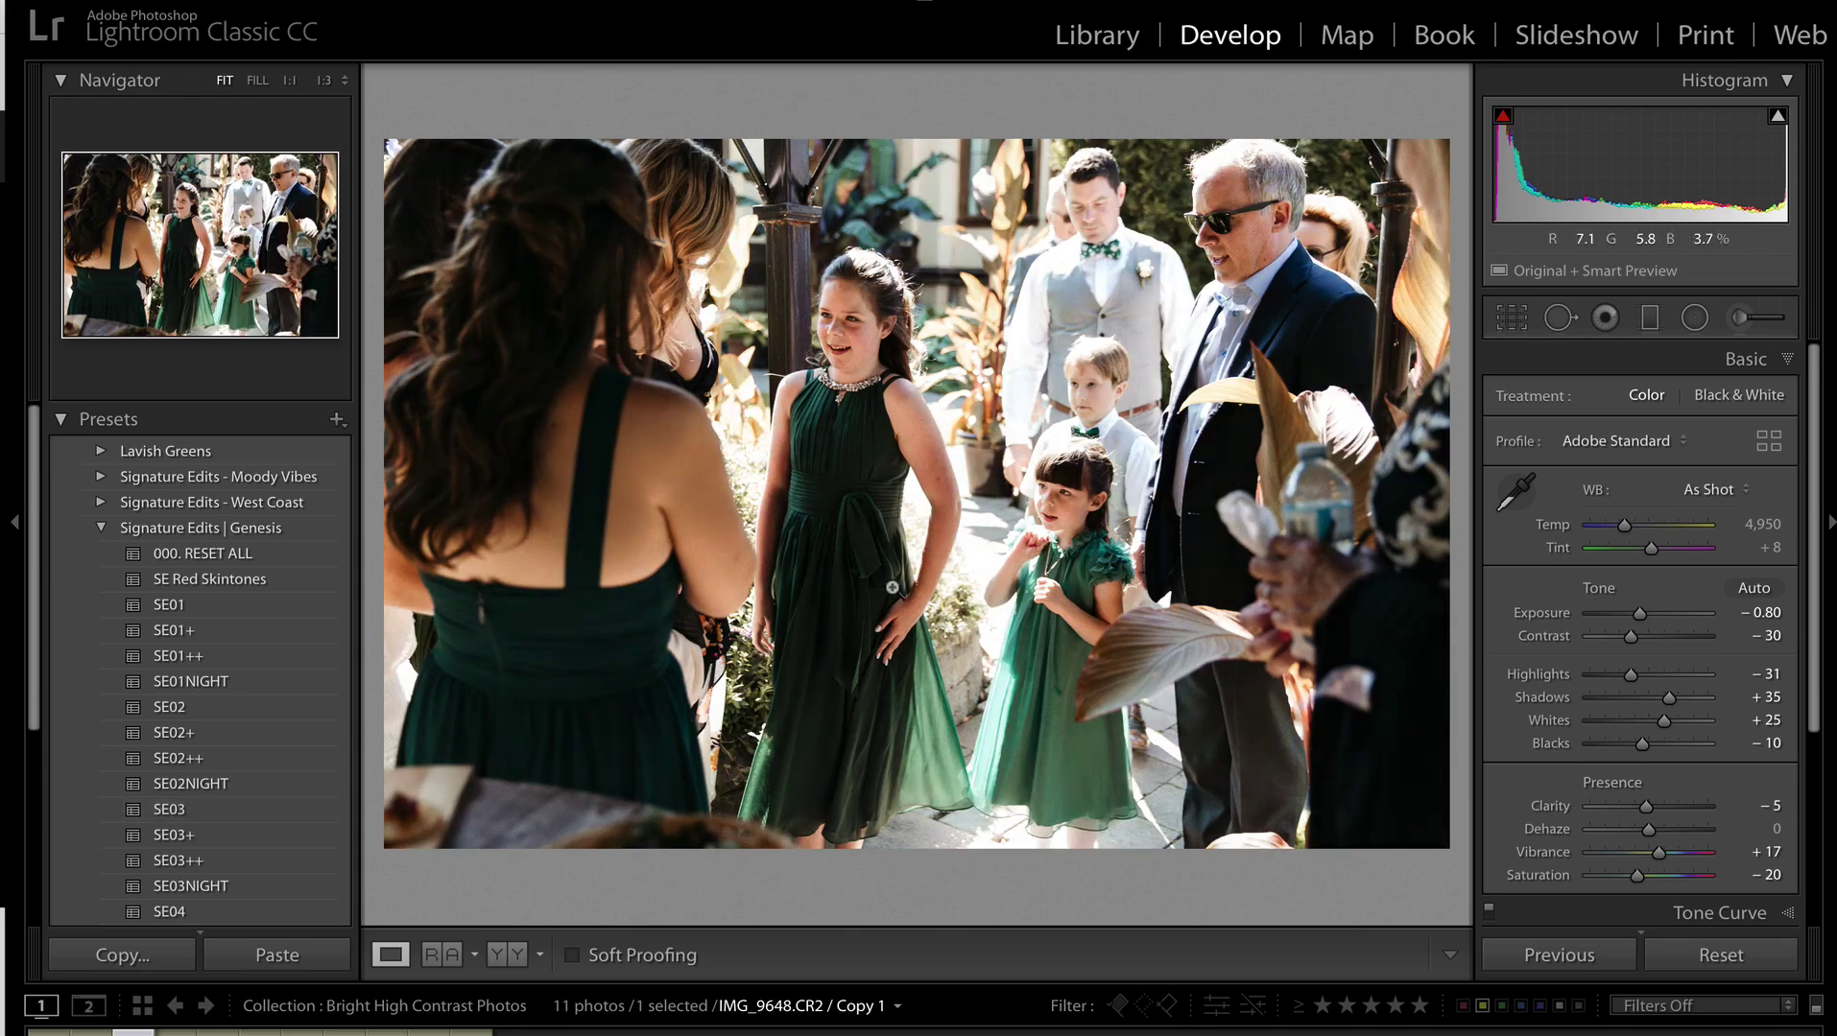
Return to the close-up couple photo IMG_9294, apply the SE02 preset and set the exposure to -0.99.
key(Left)
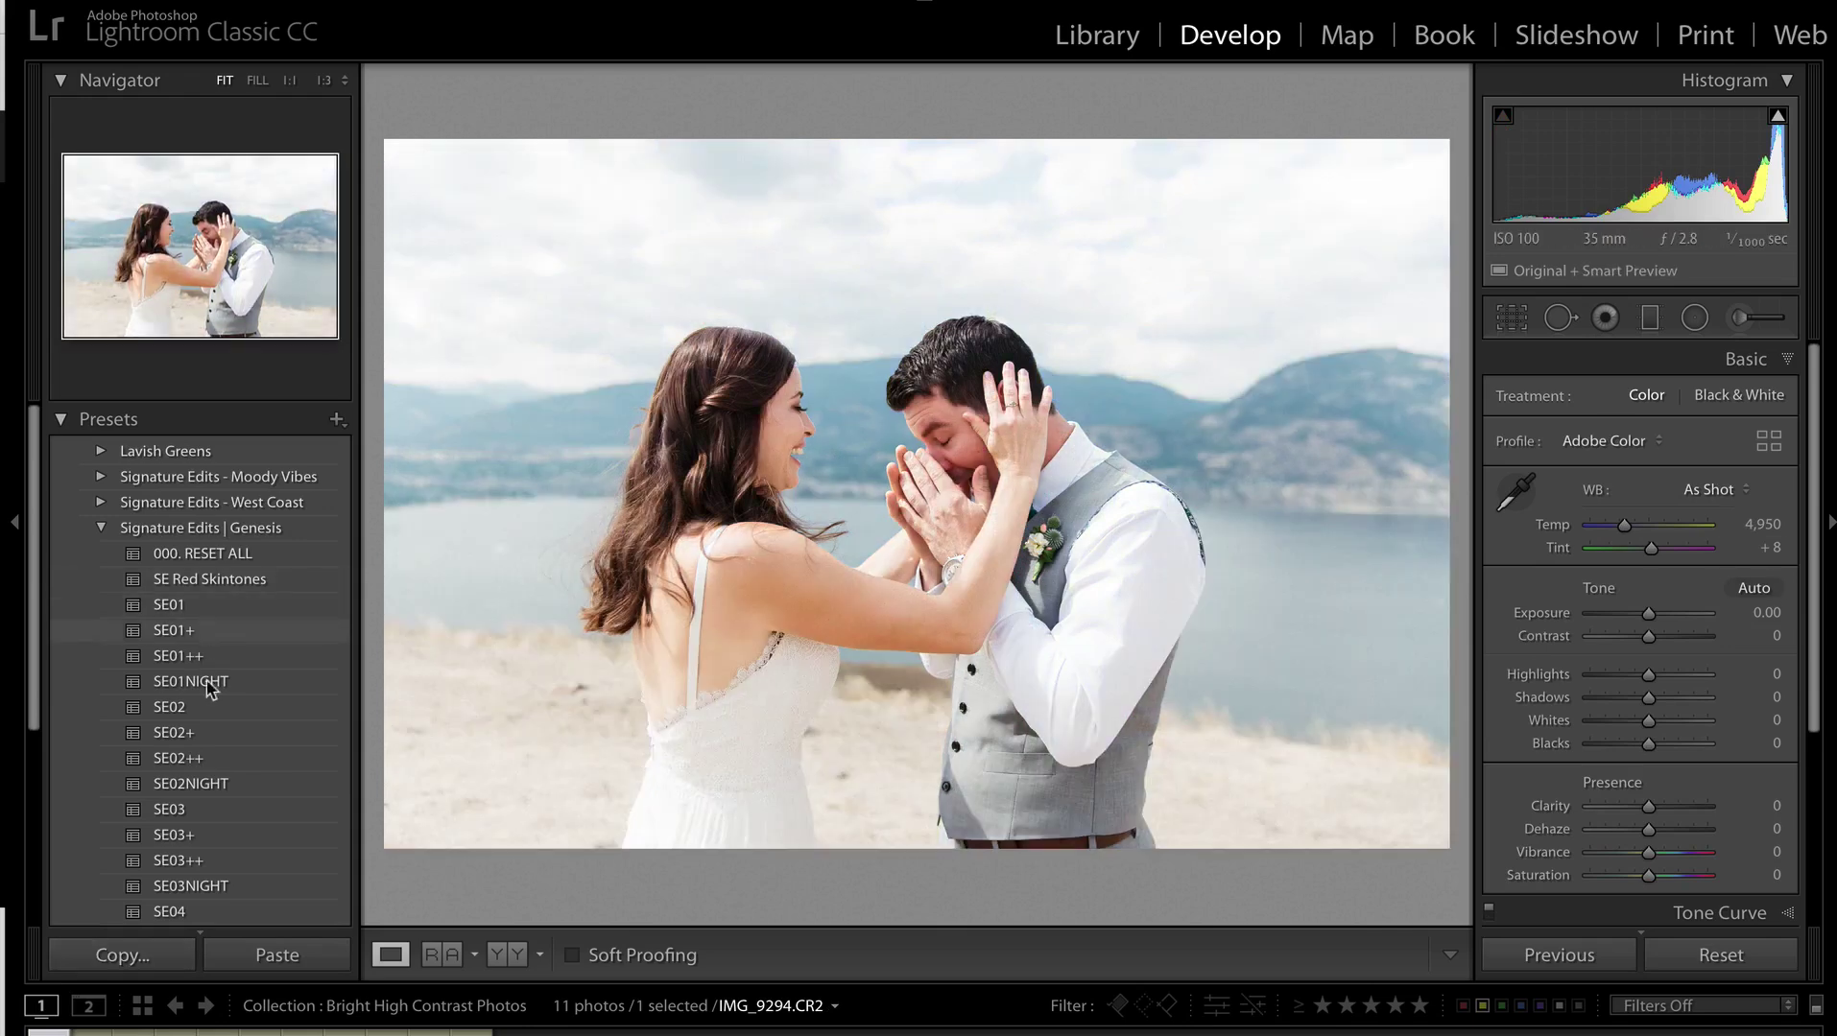
click(219, 717)
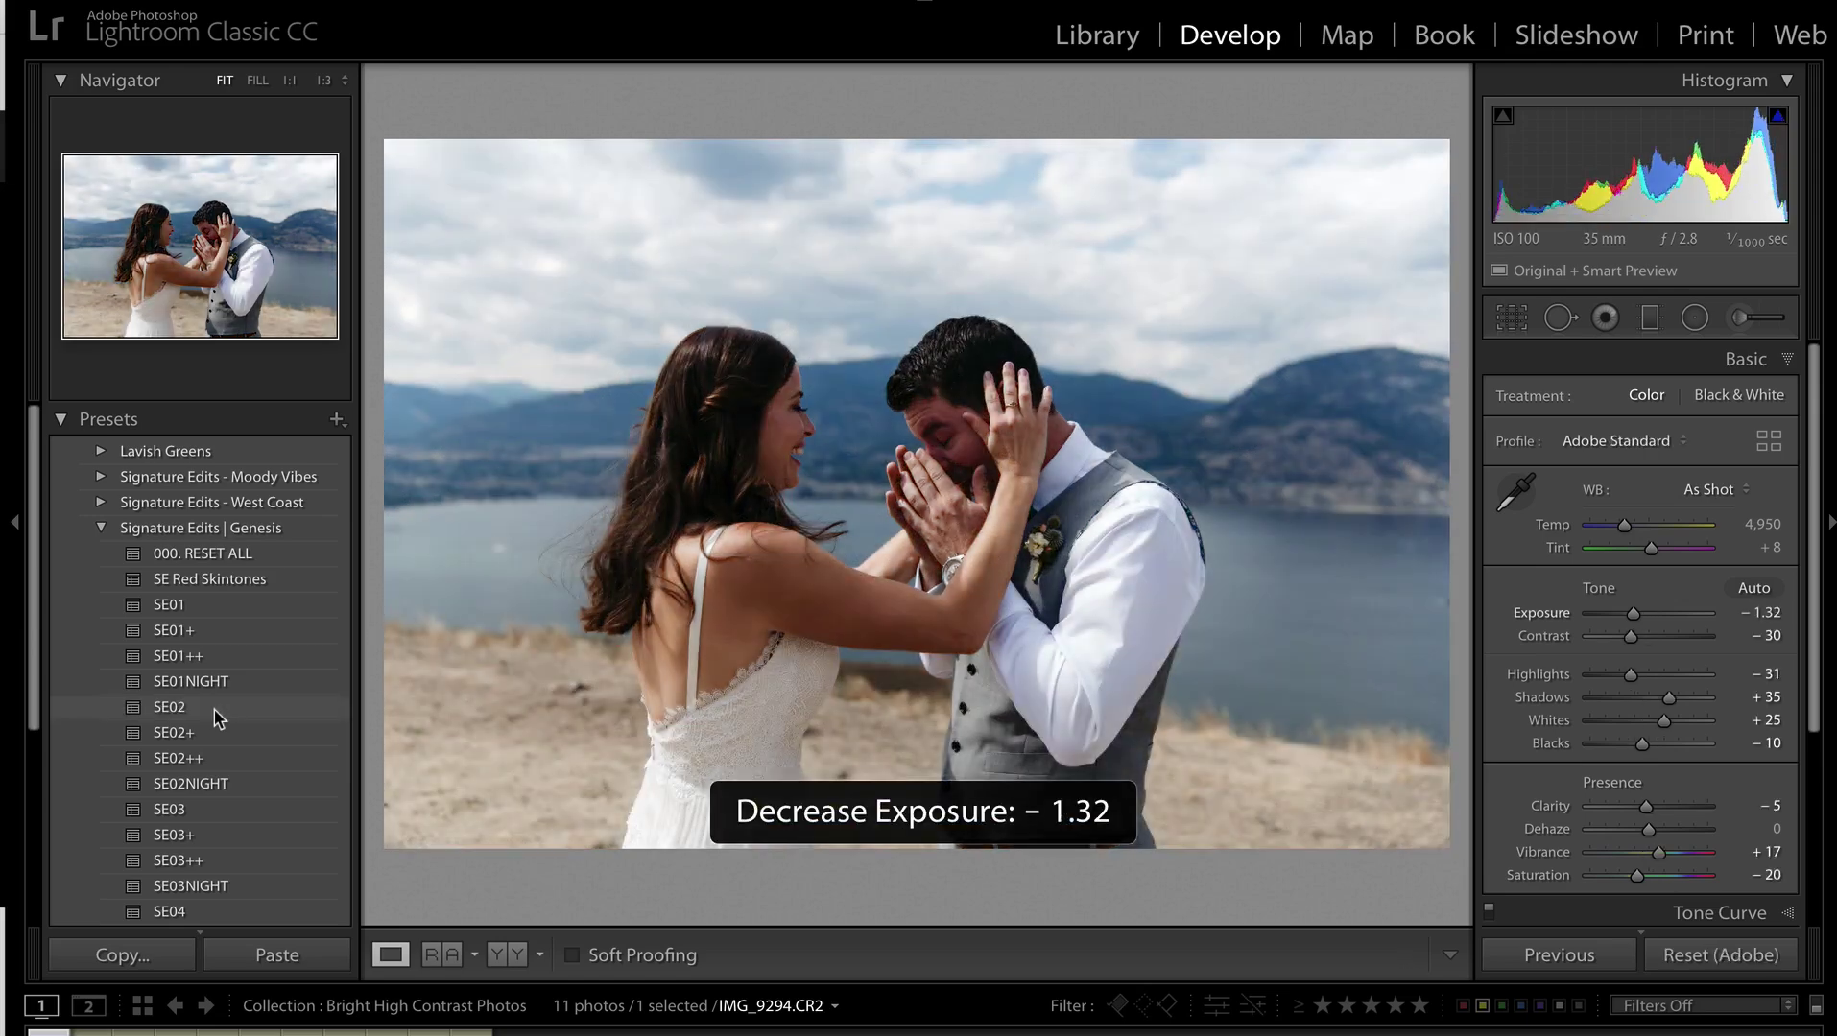
key(equal)
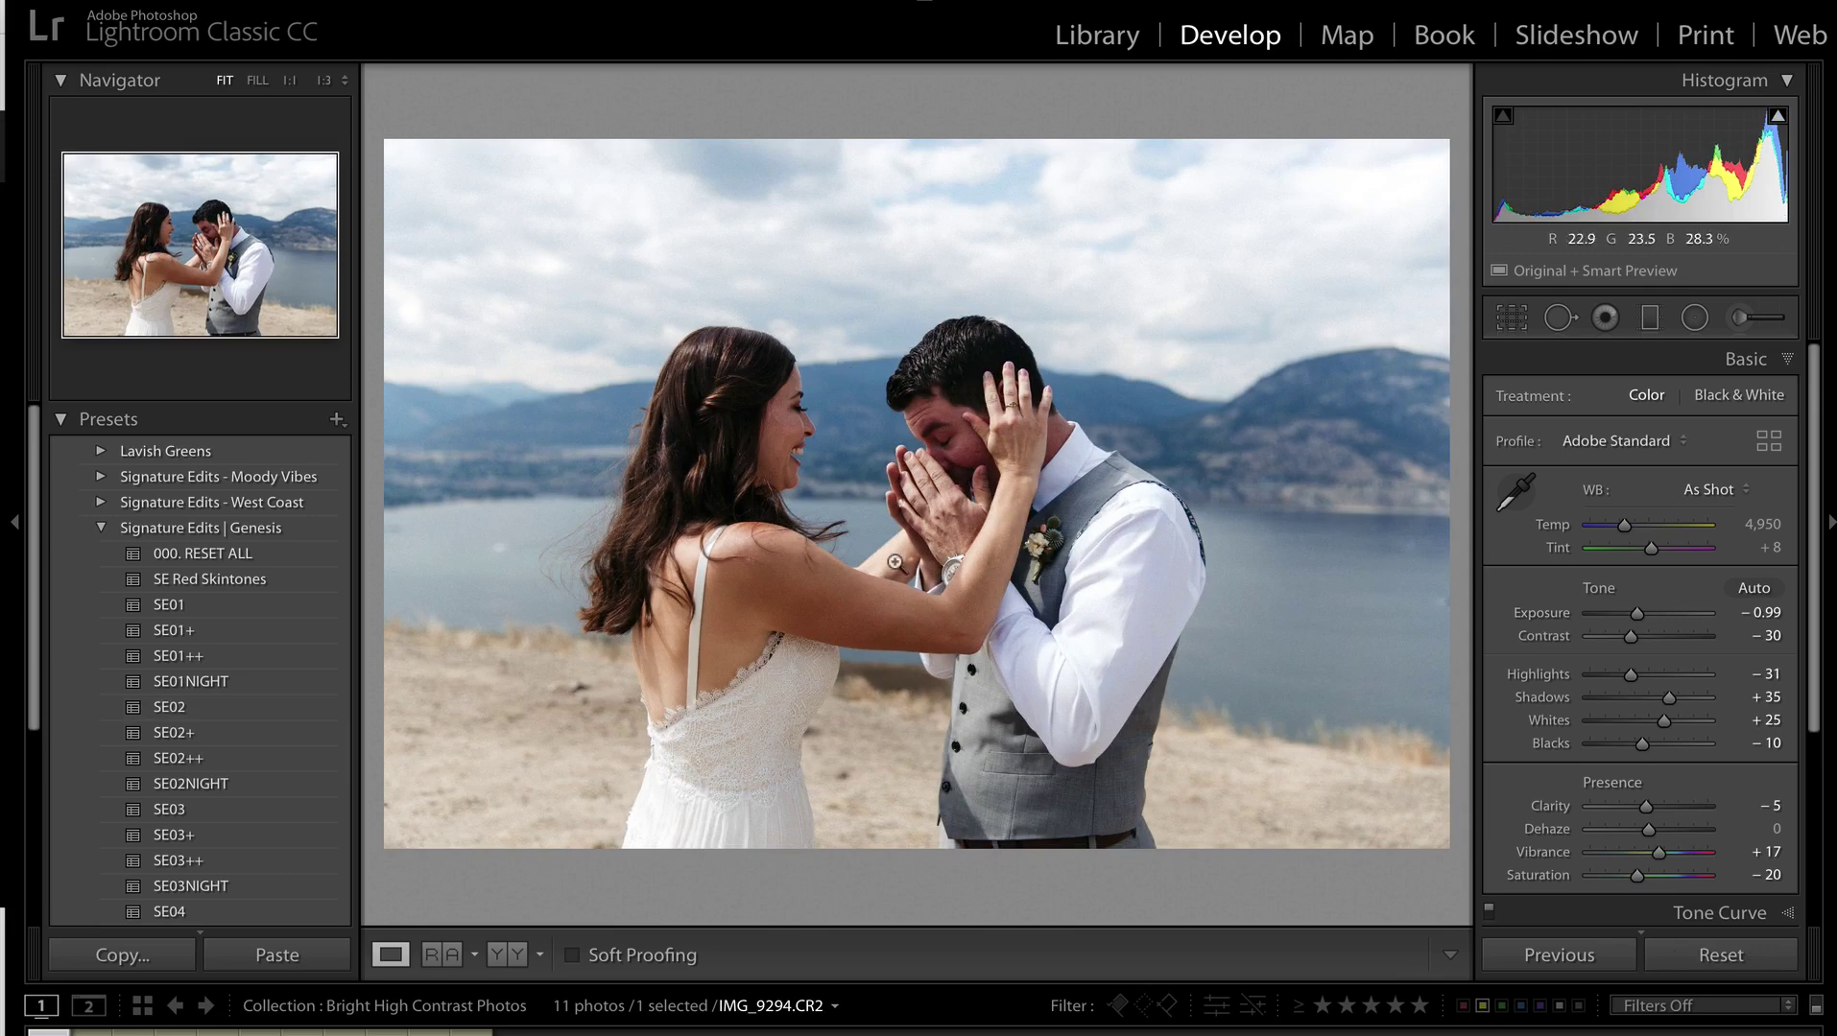
key(shift)
key(equal)
key(minus)
Set up a new Adjustment Brush with the Contrast effect at -100 and a brush size of 16.
click(1745, 326)
click(1611, 404)
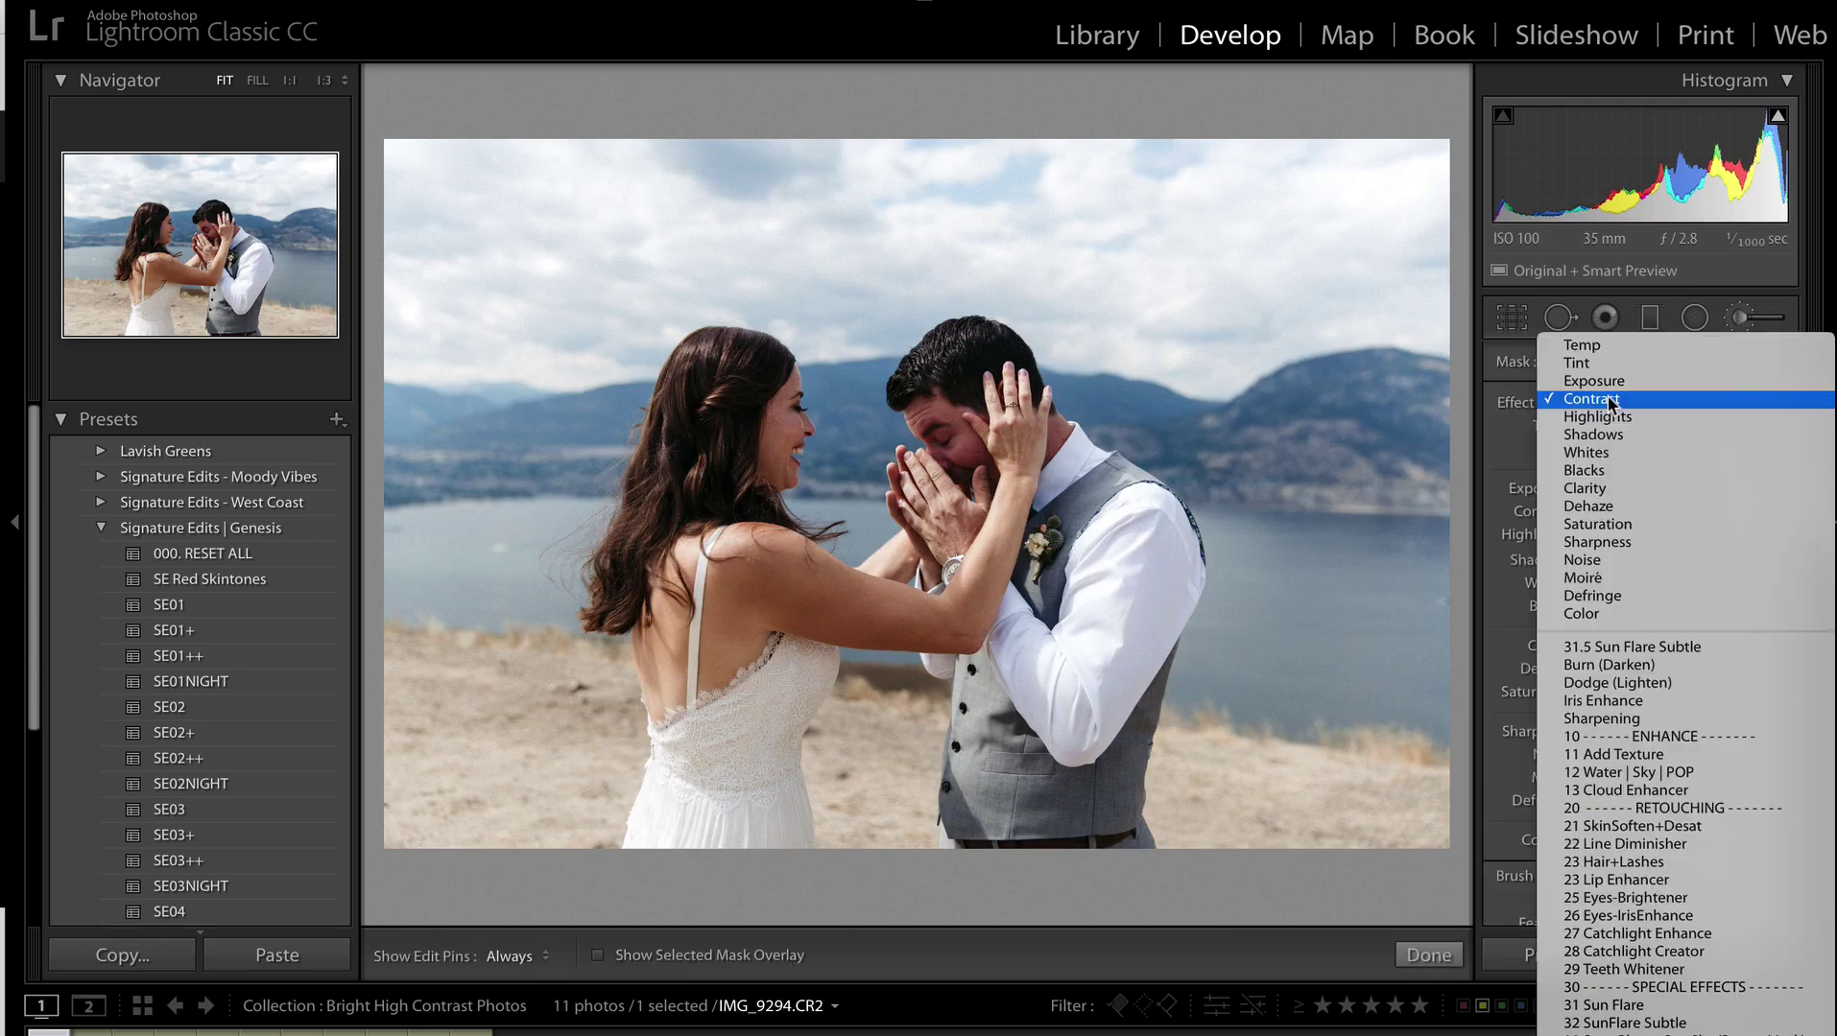
scroll(1680, 787, down, 1)
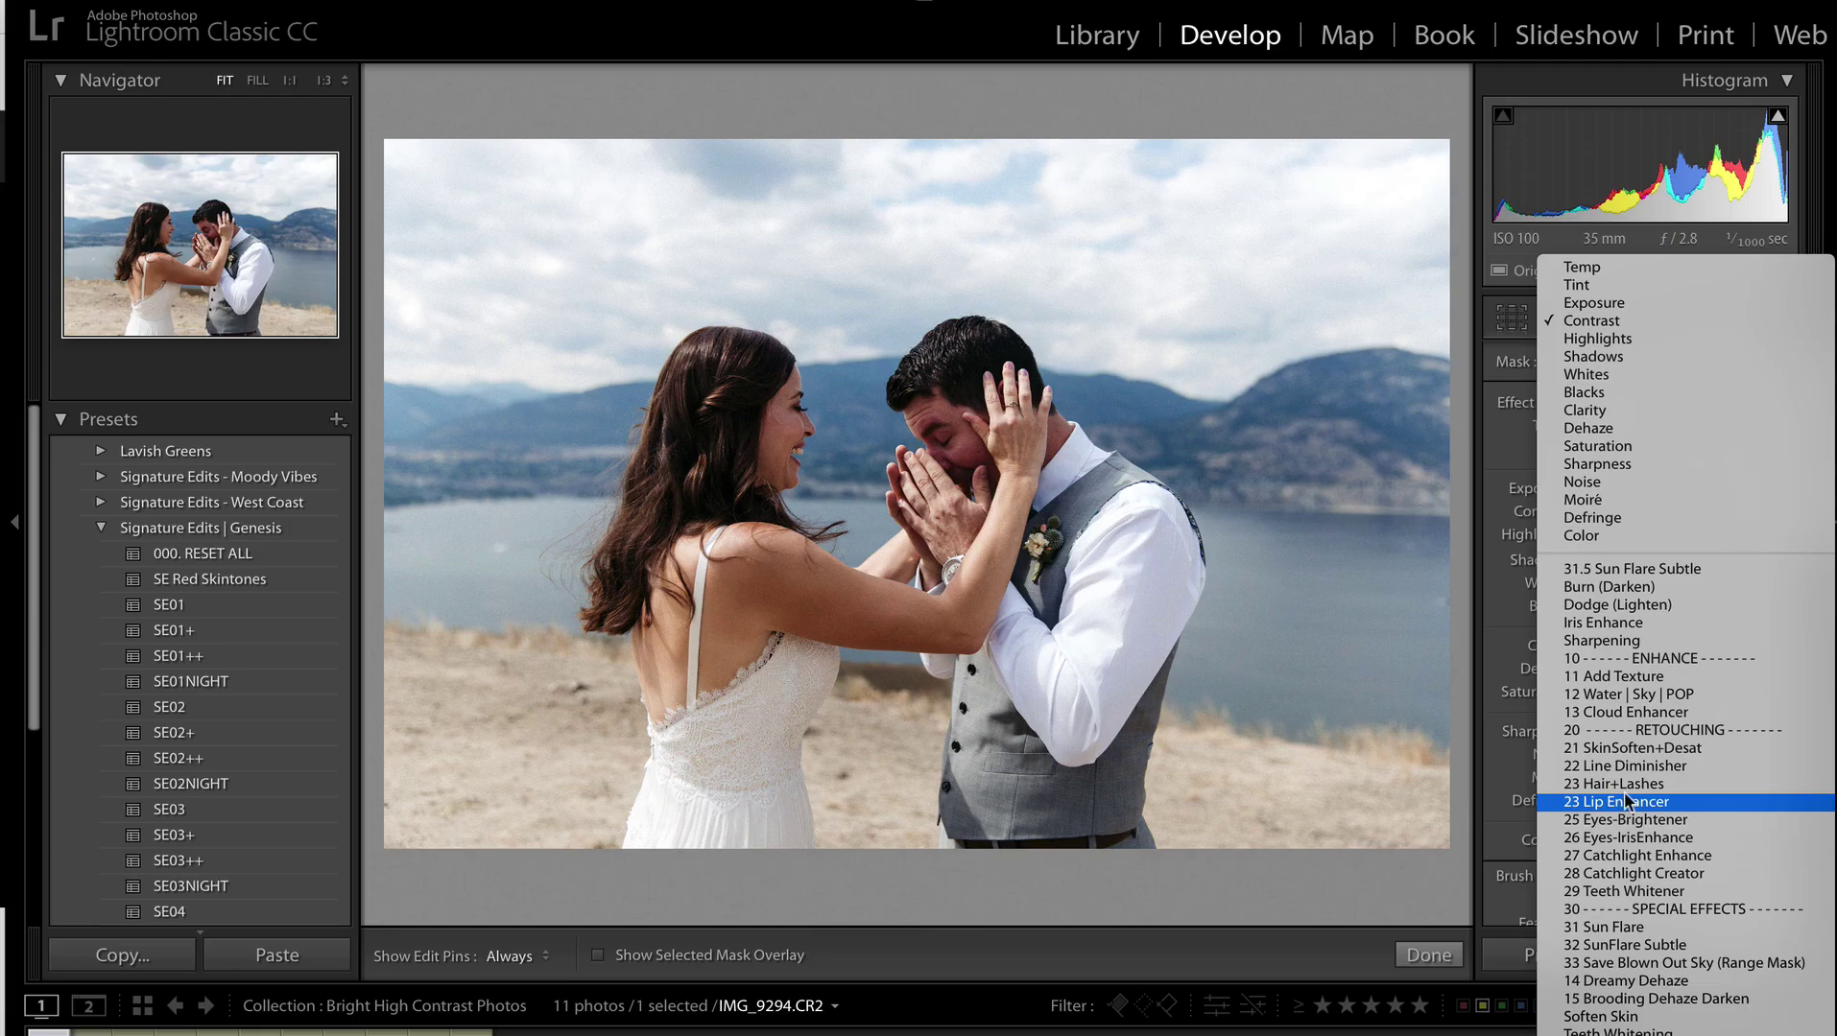
click(1610, 324)
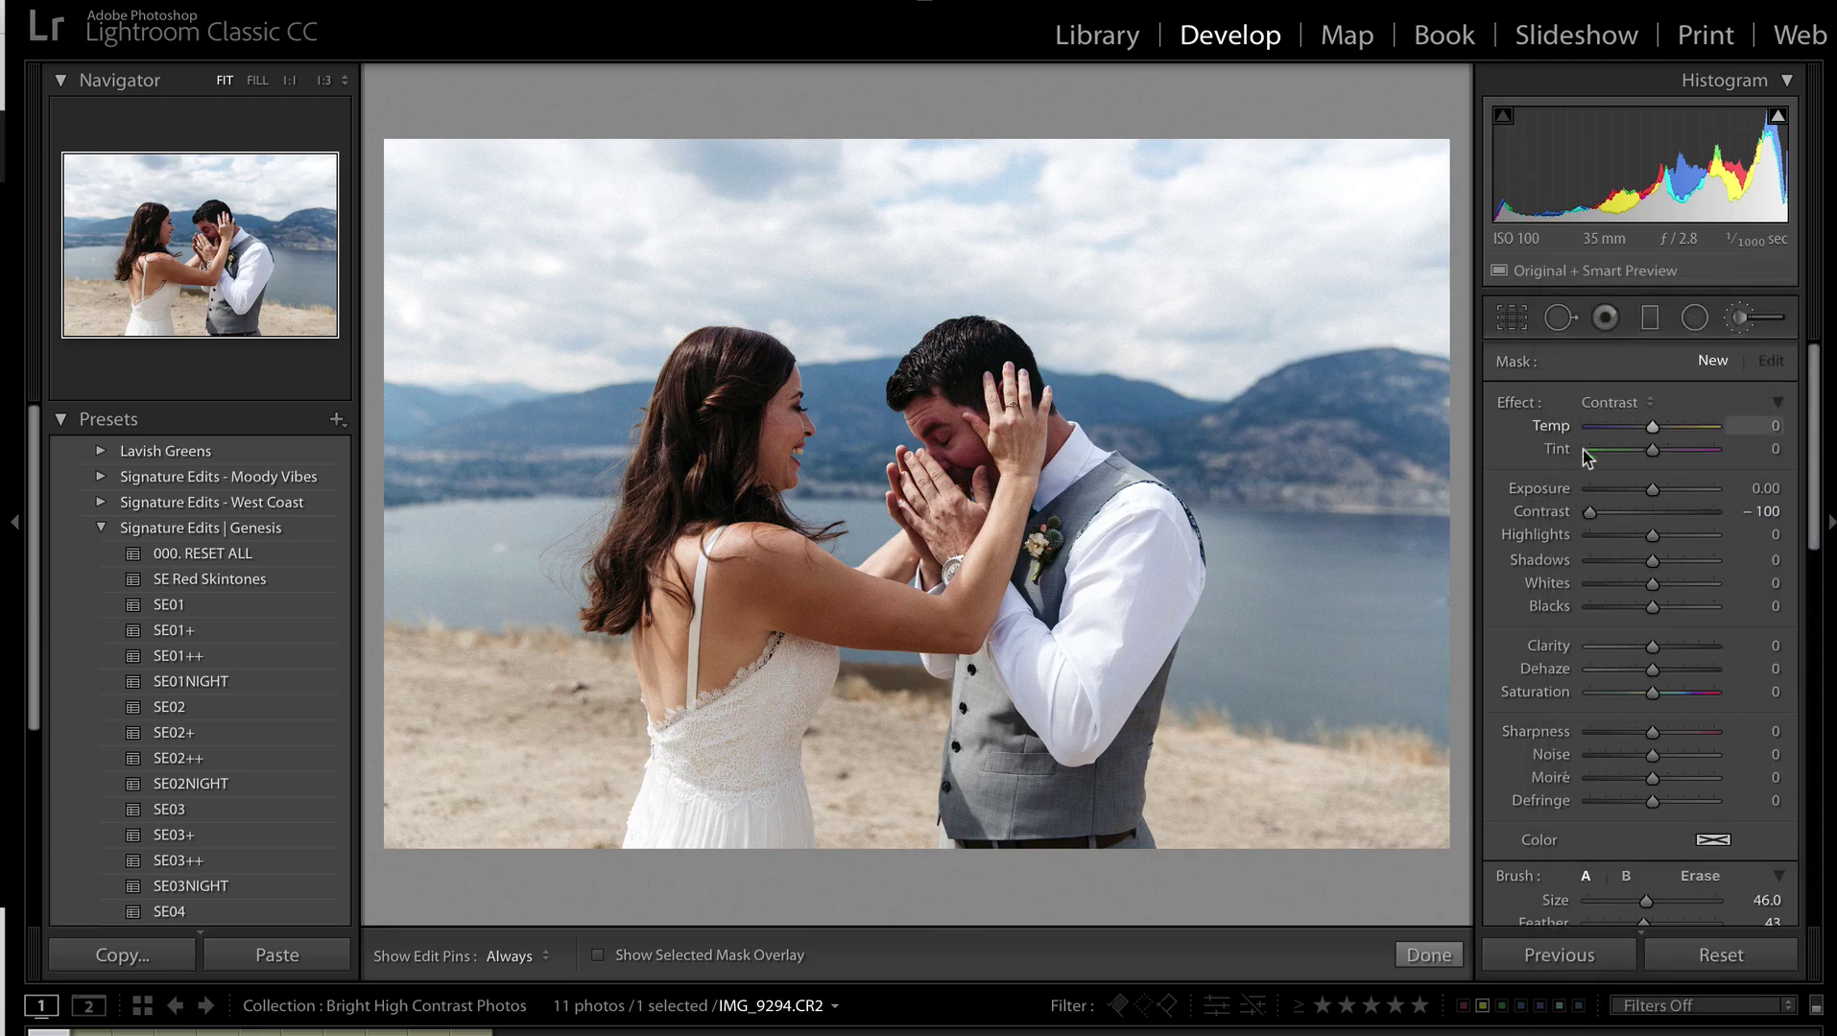
drag(1687, 514, 1365, 524)
scroll(830, 492, down, 5)
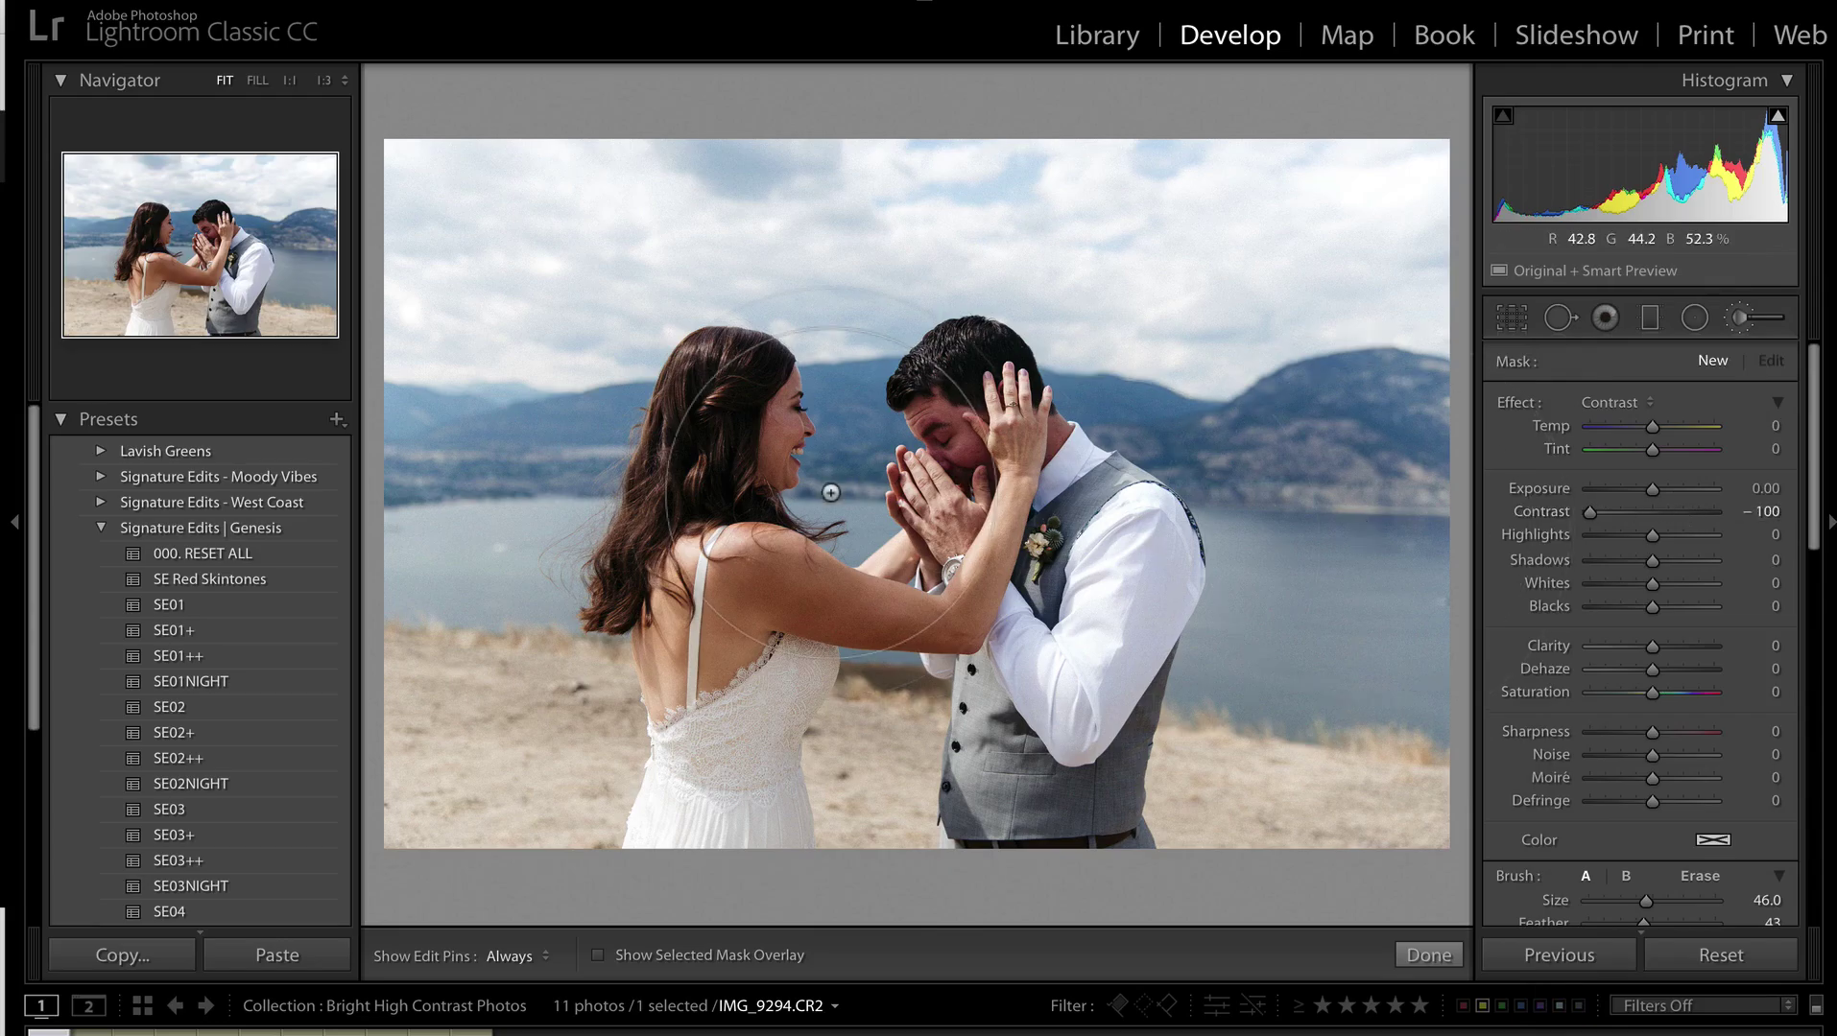
scroll(829, 492, down, 2)
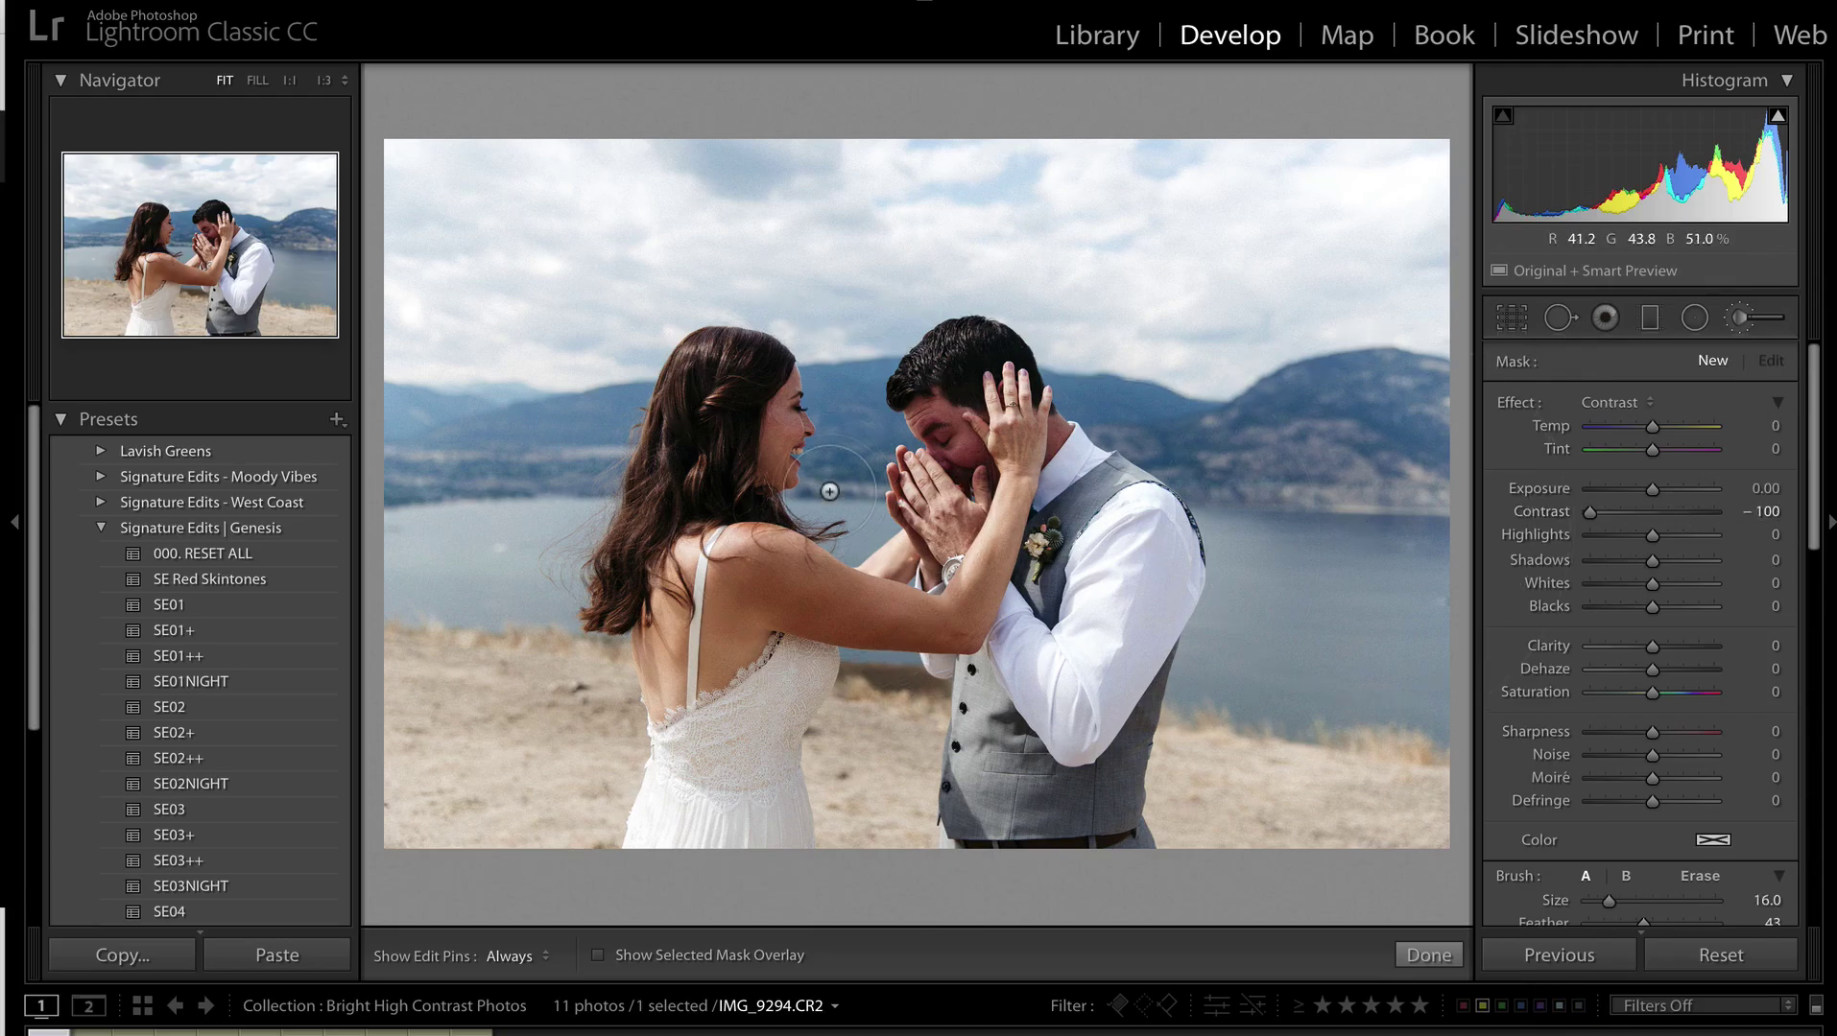
Paint the contrast reduction over the skin of both people, covering the faces, hands, arms and the bride's back.
key(h)
mouse_move(935, 423)
mouse_down()
mouse_move(964, 452)
mouse_move(1012, 427)
mouse_move(946, 527)
mouse_up()
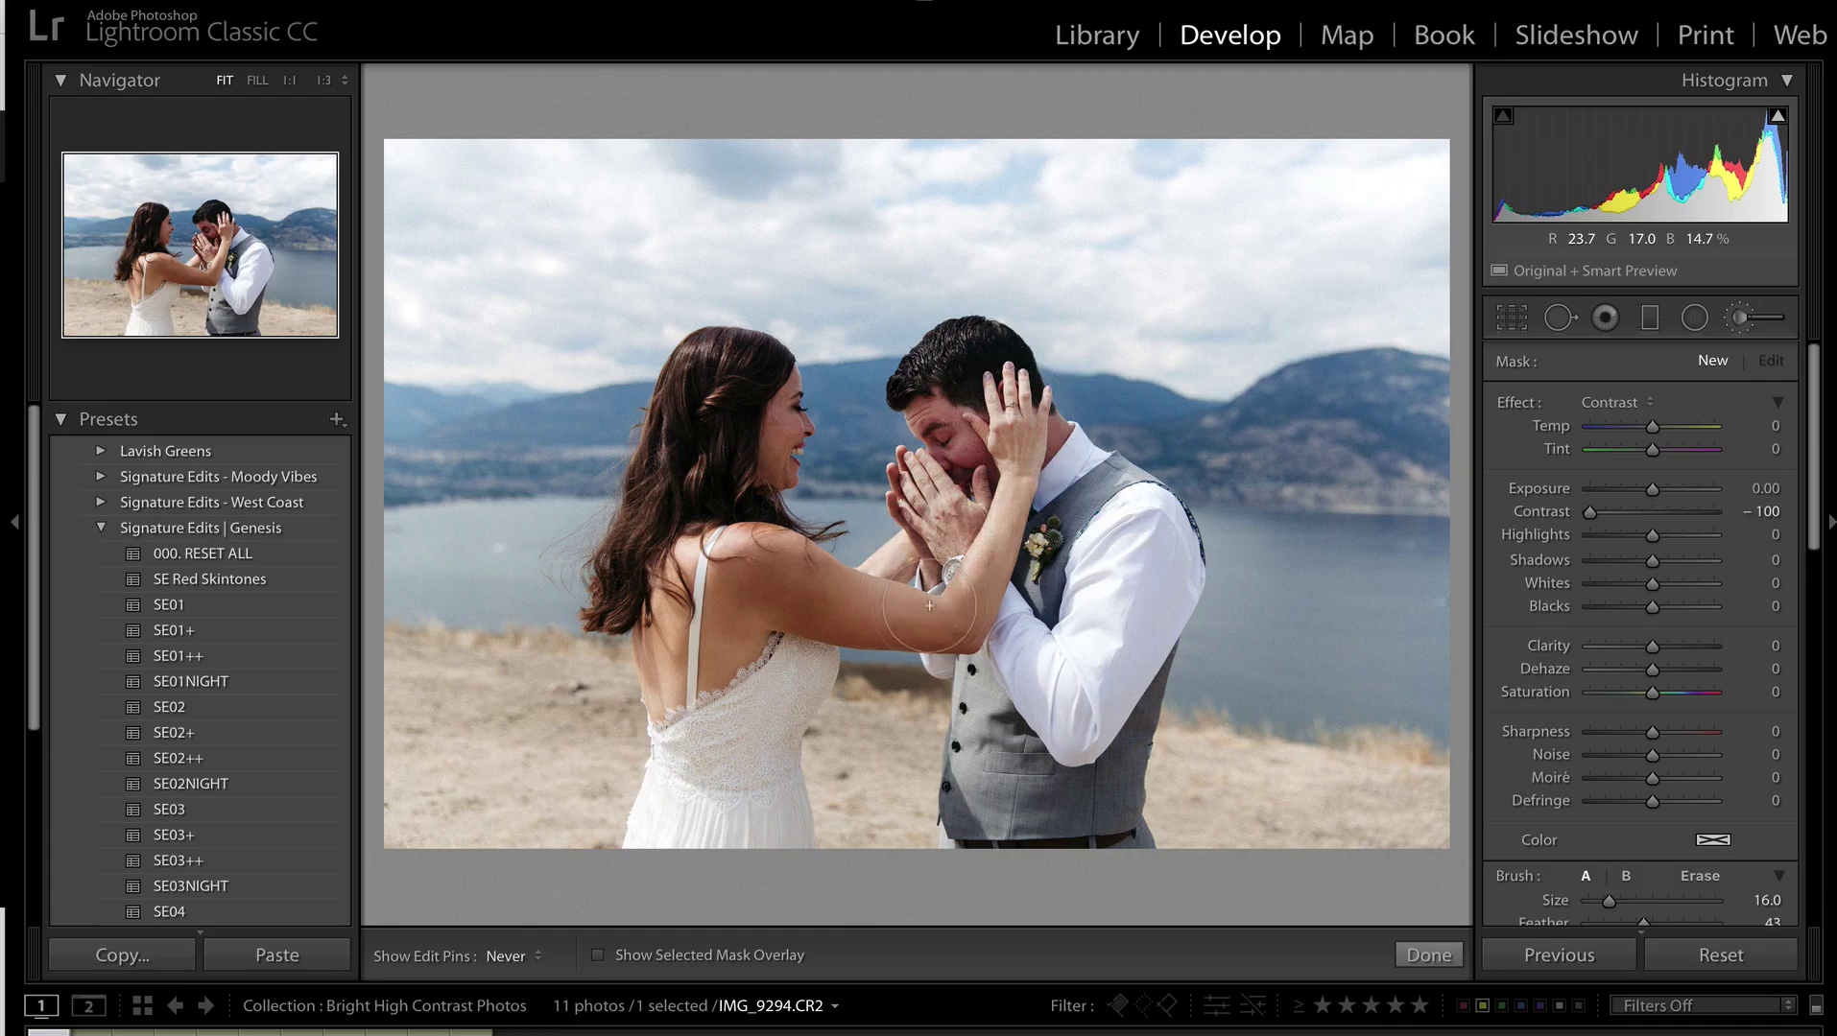
mouse_move(751, 600)
mouse_down()
mouse_move(685, 610)
mouse_move(731, 561)
mouse_up()
mouse_move(765, 442)
mouse_down()
mouse_move(771, 408)
mouse_move(752, 467)
mouse_up()
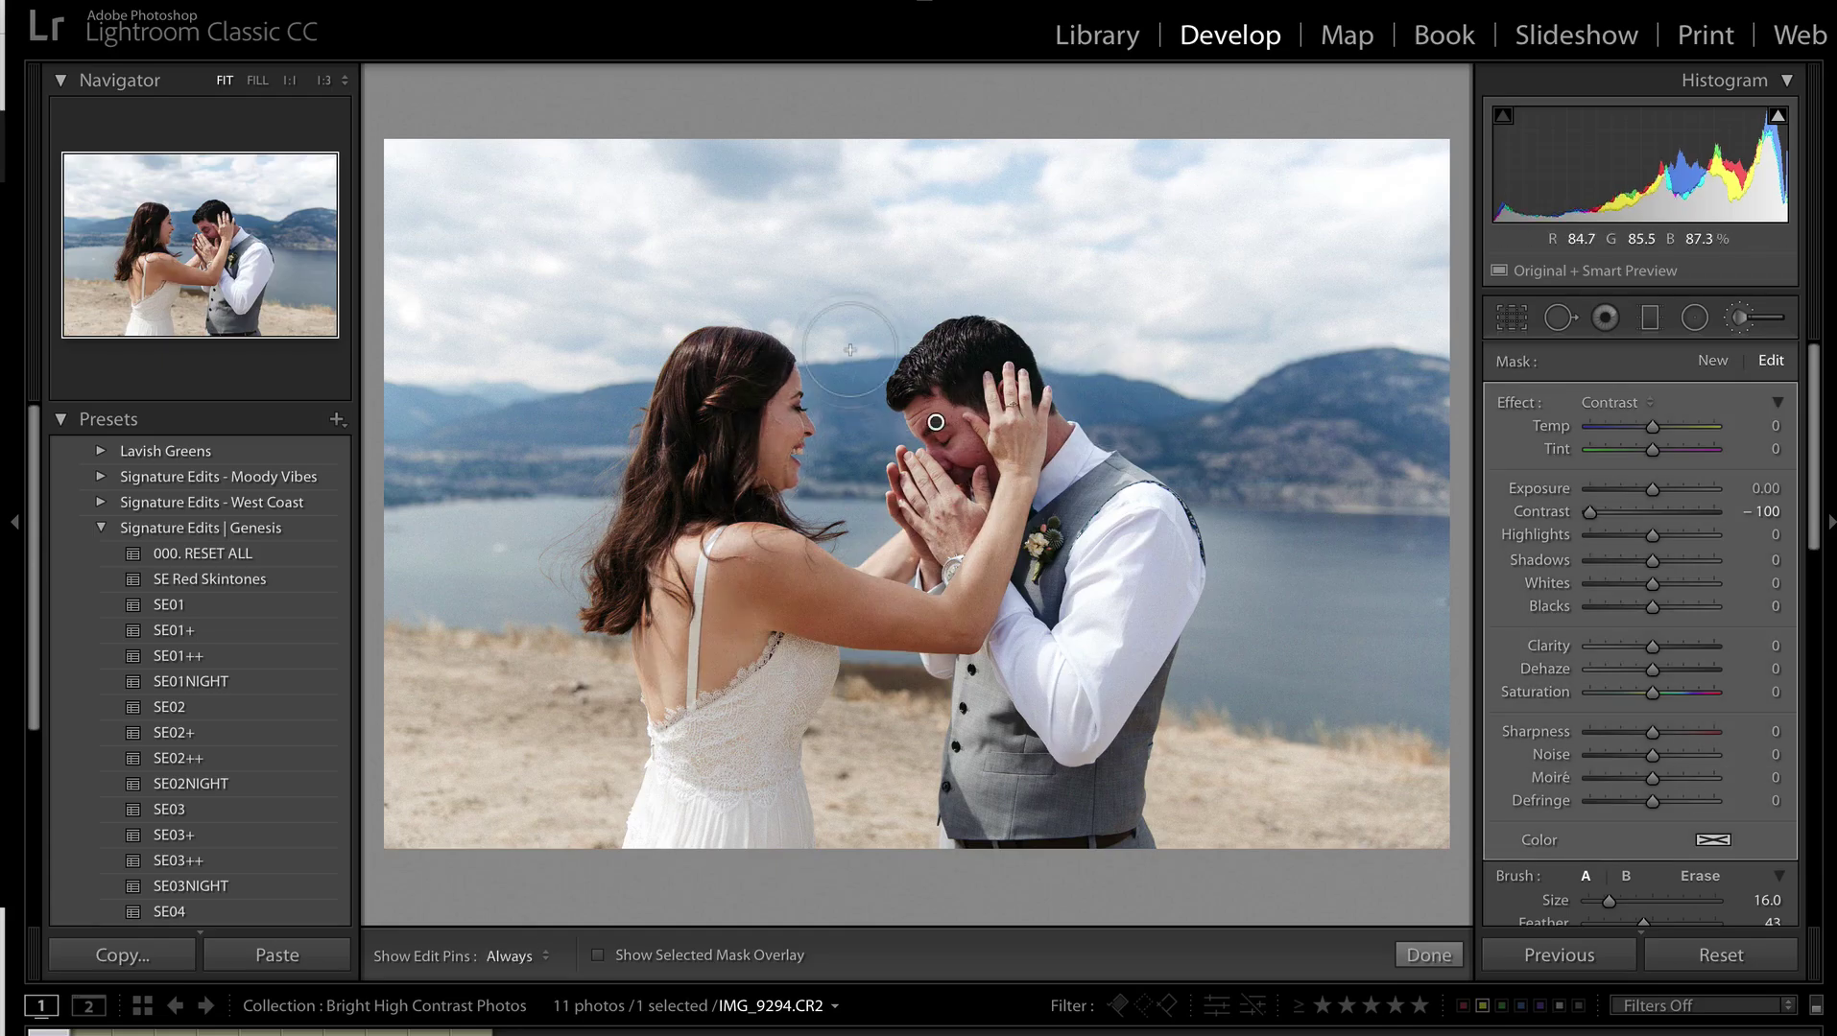
Check the brush coverage with the mask overlay, comparing it without and with the last stroke.
key(alt)
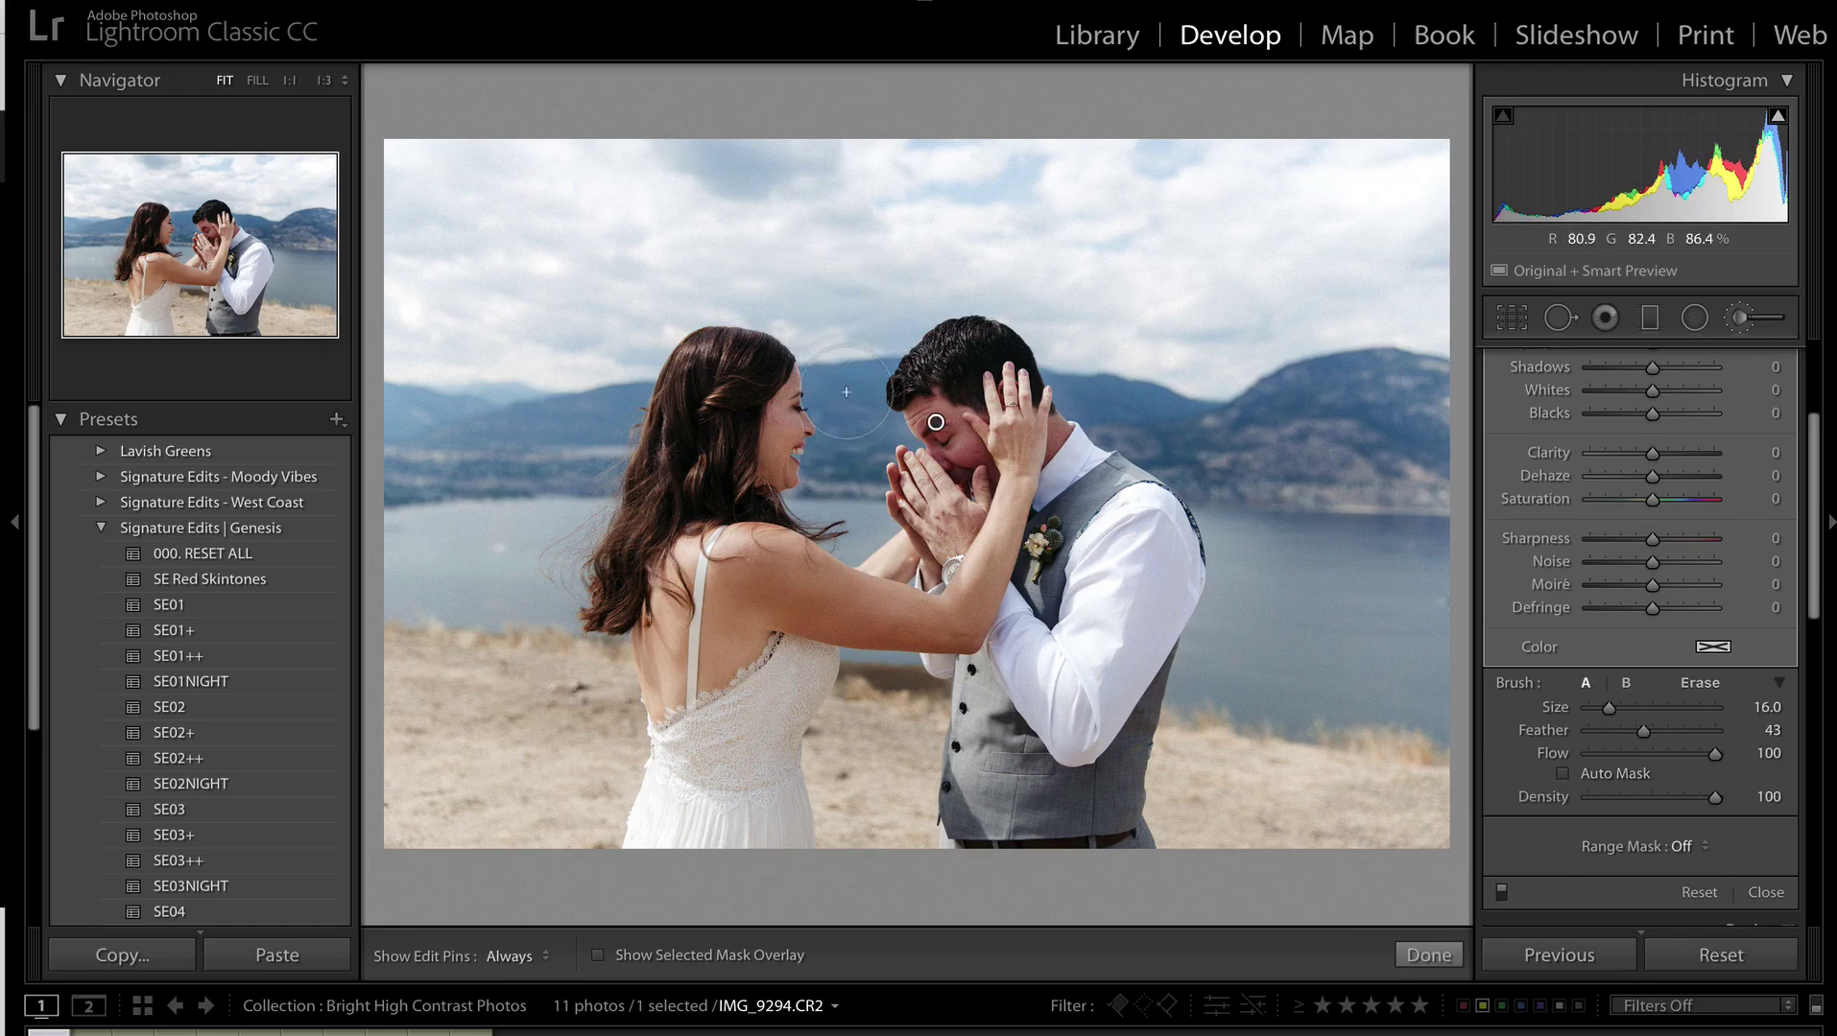
key(o)
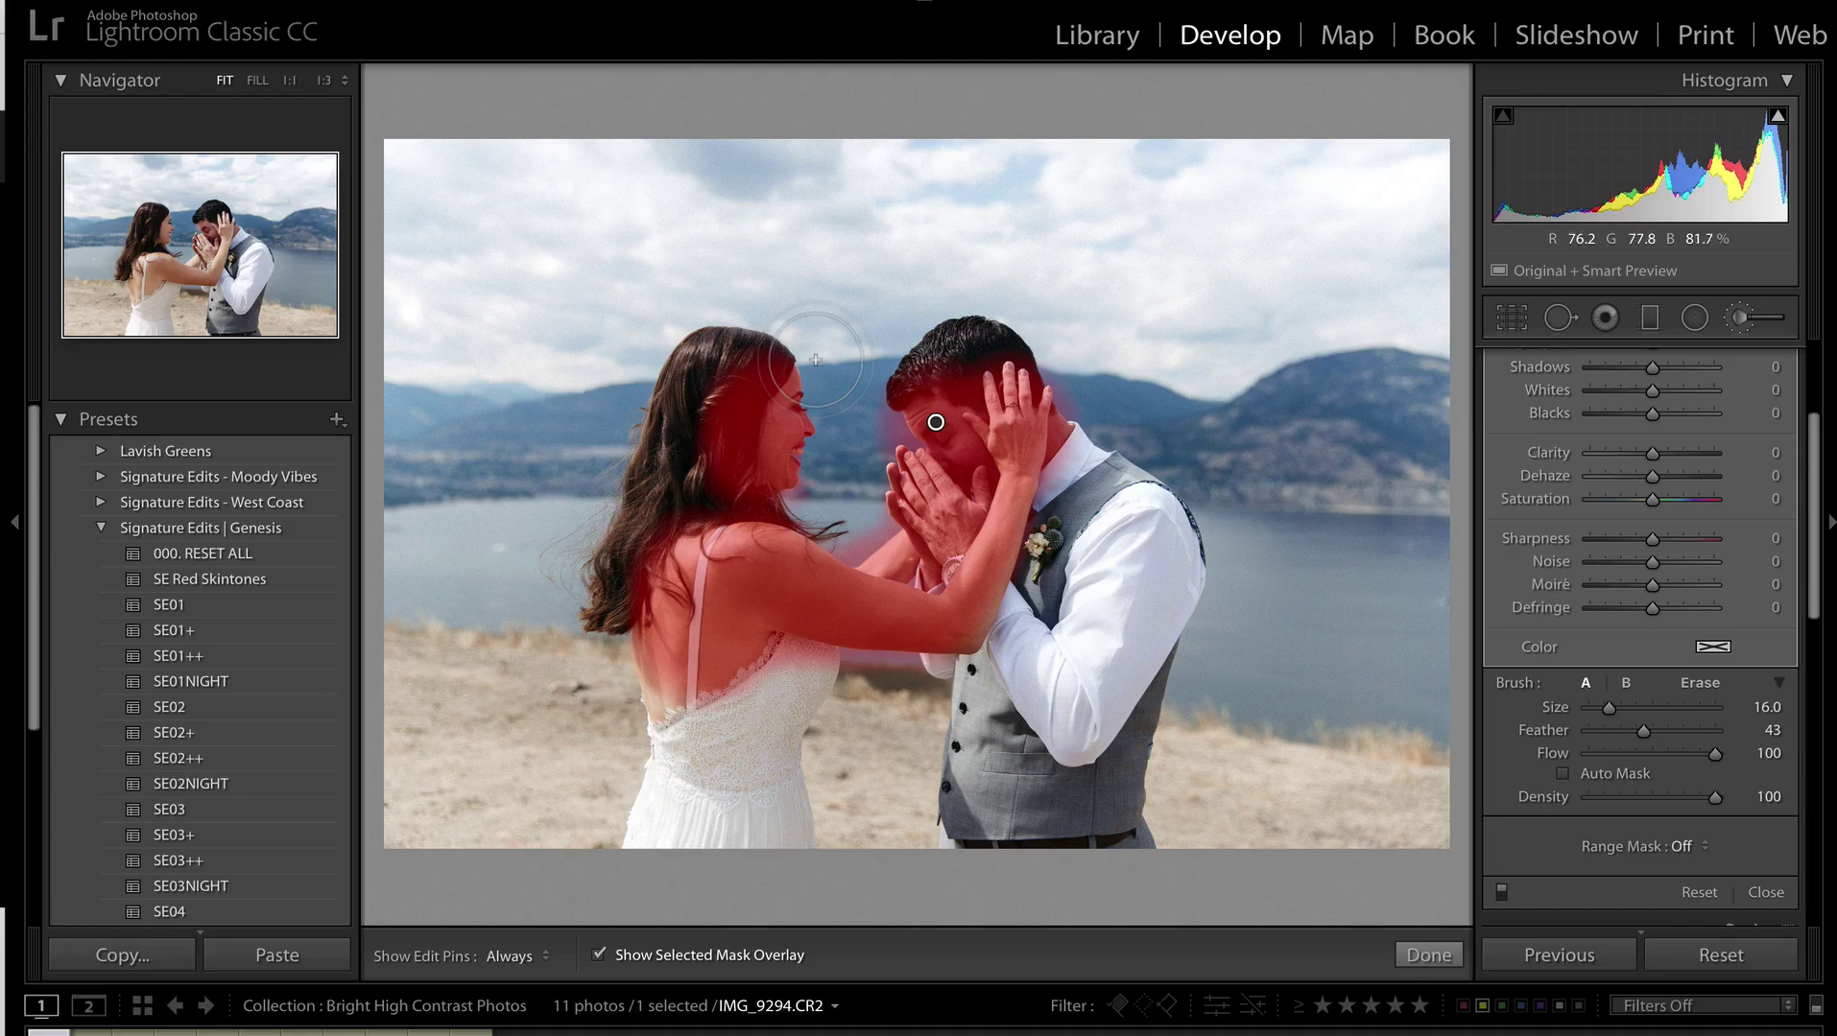
key(ctrl+z)
key(ctrl+shift+z)
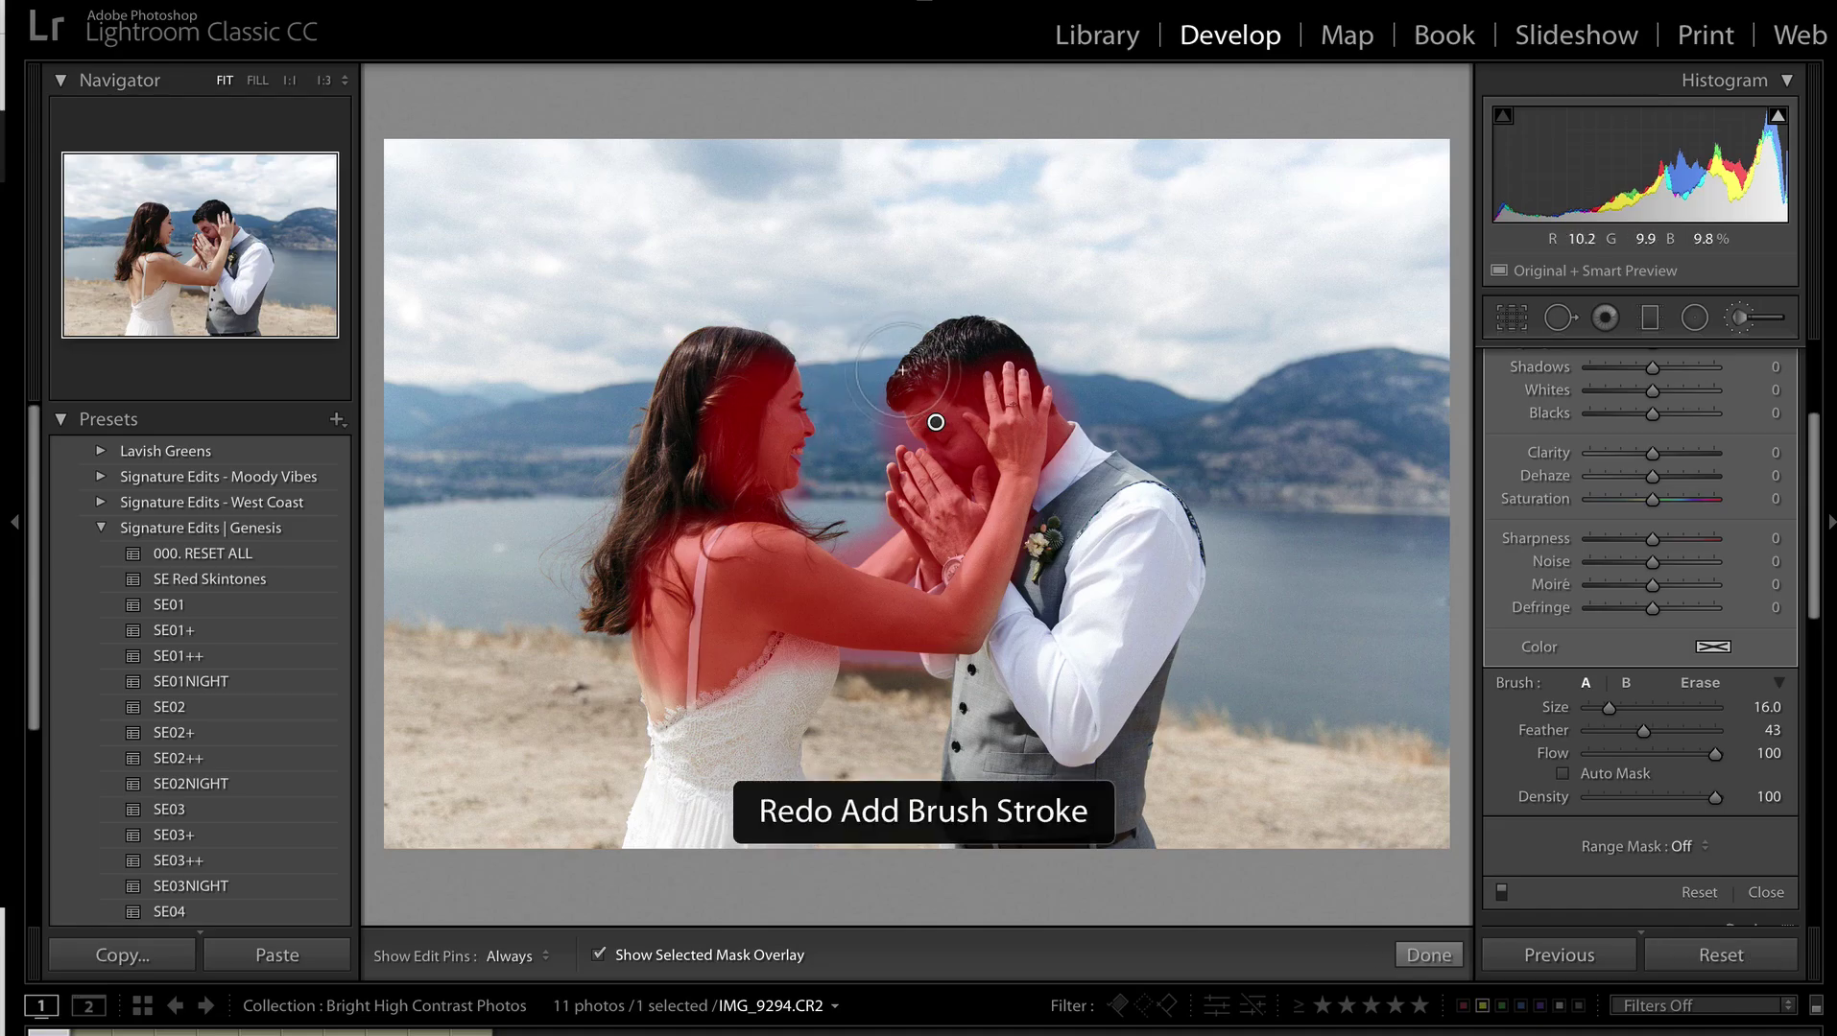
key(o)
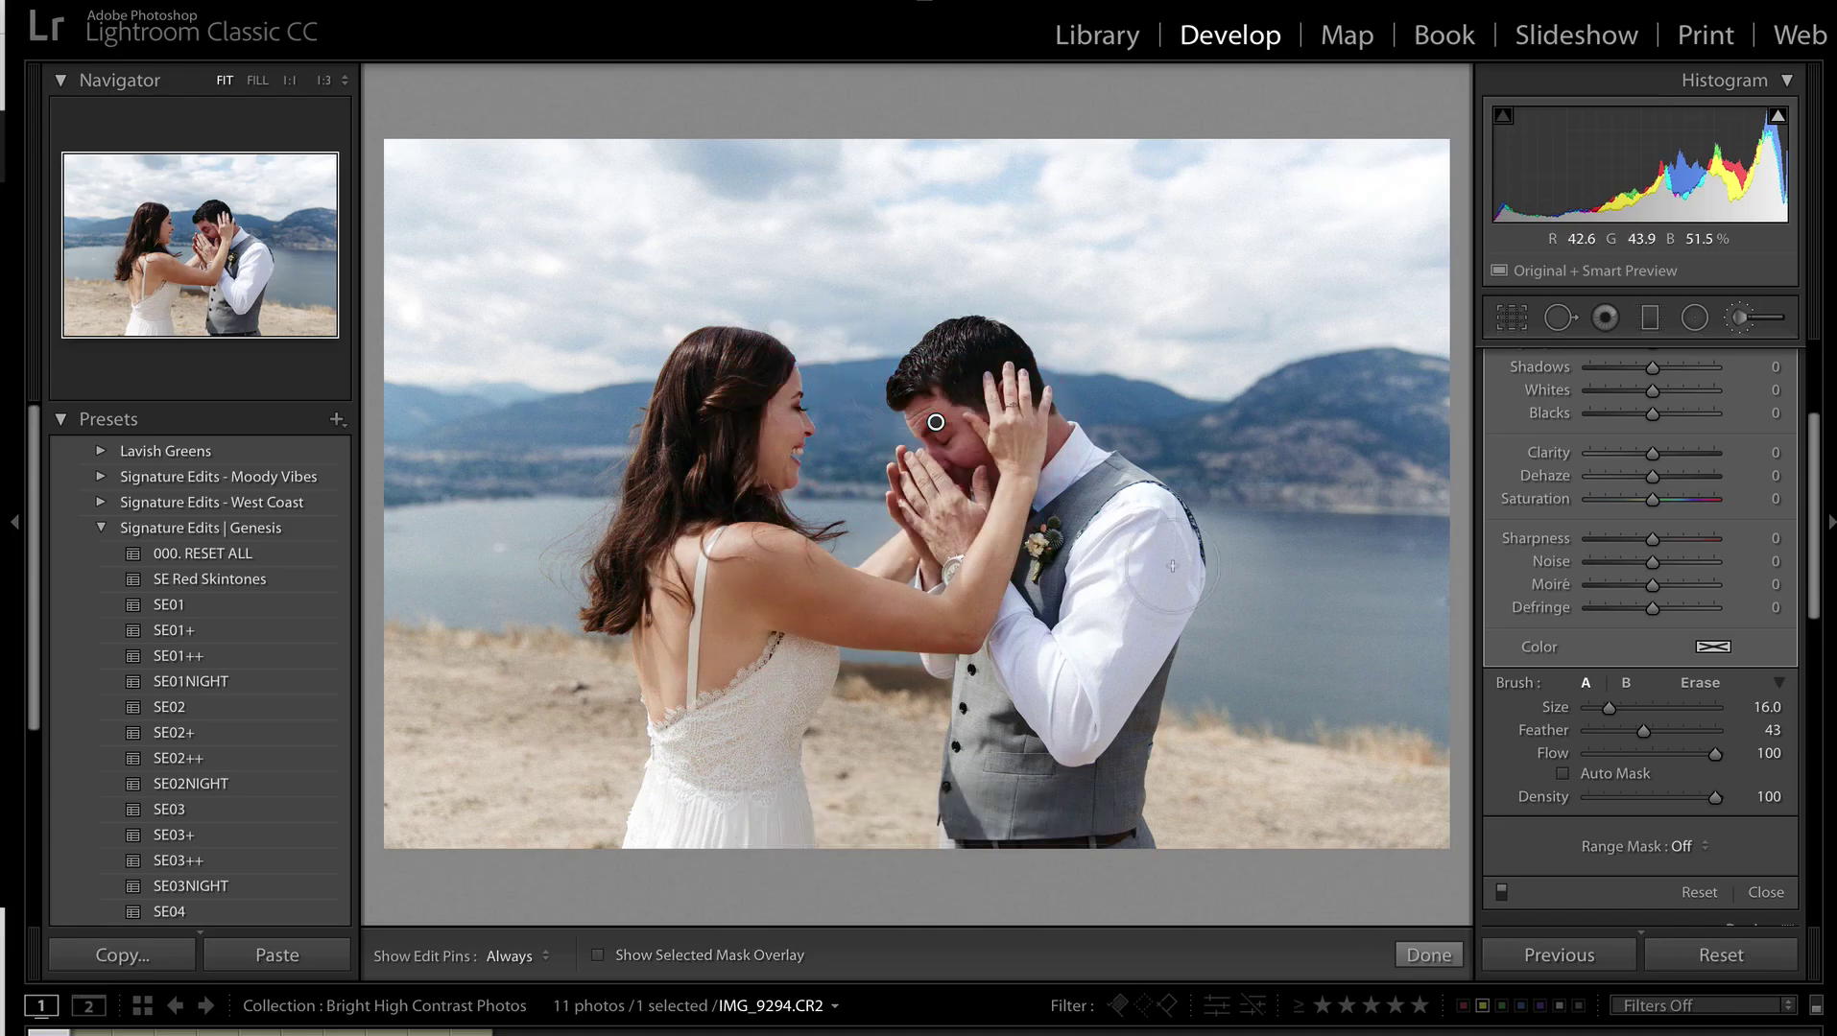
Raise the Whites of the skin brush adjustment to 34.
scroll(1699, 510, up, 3)
scroll(1699, 510, up, 1)
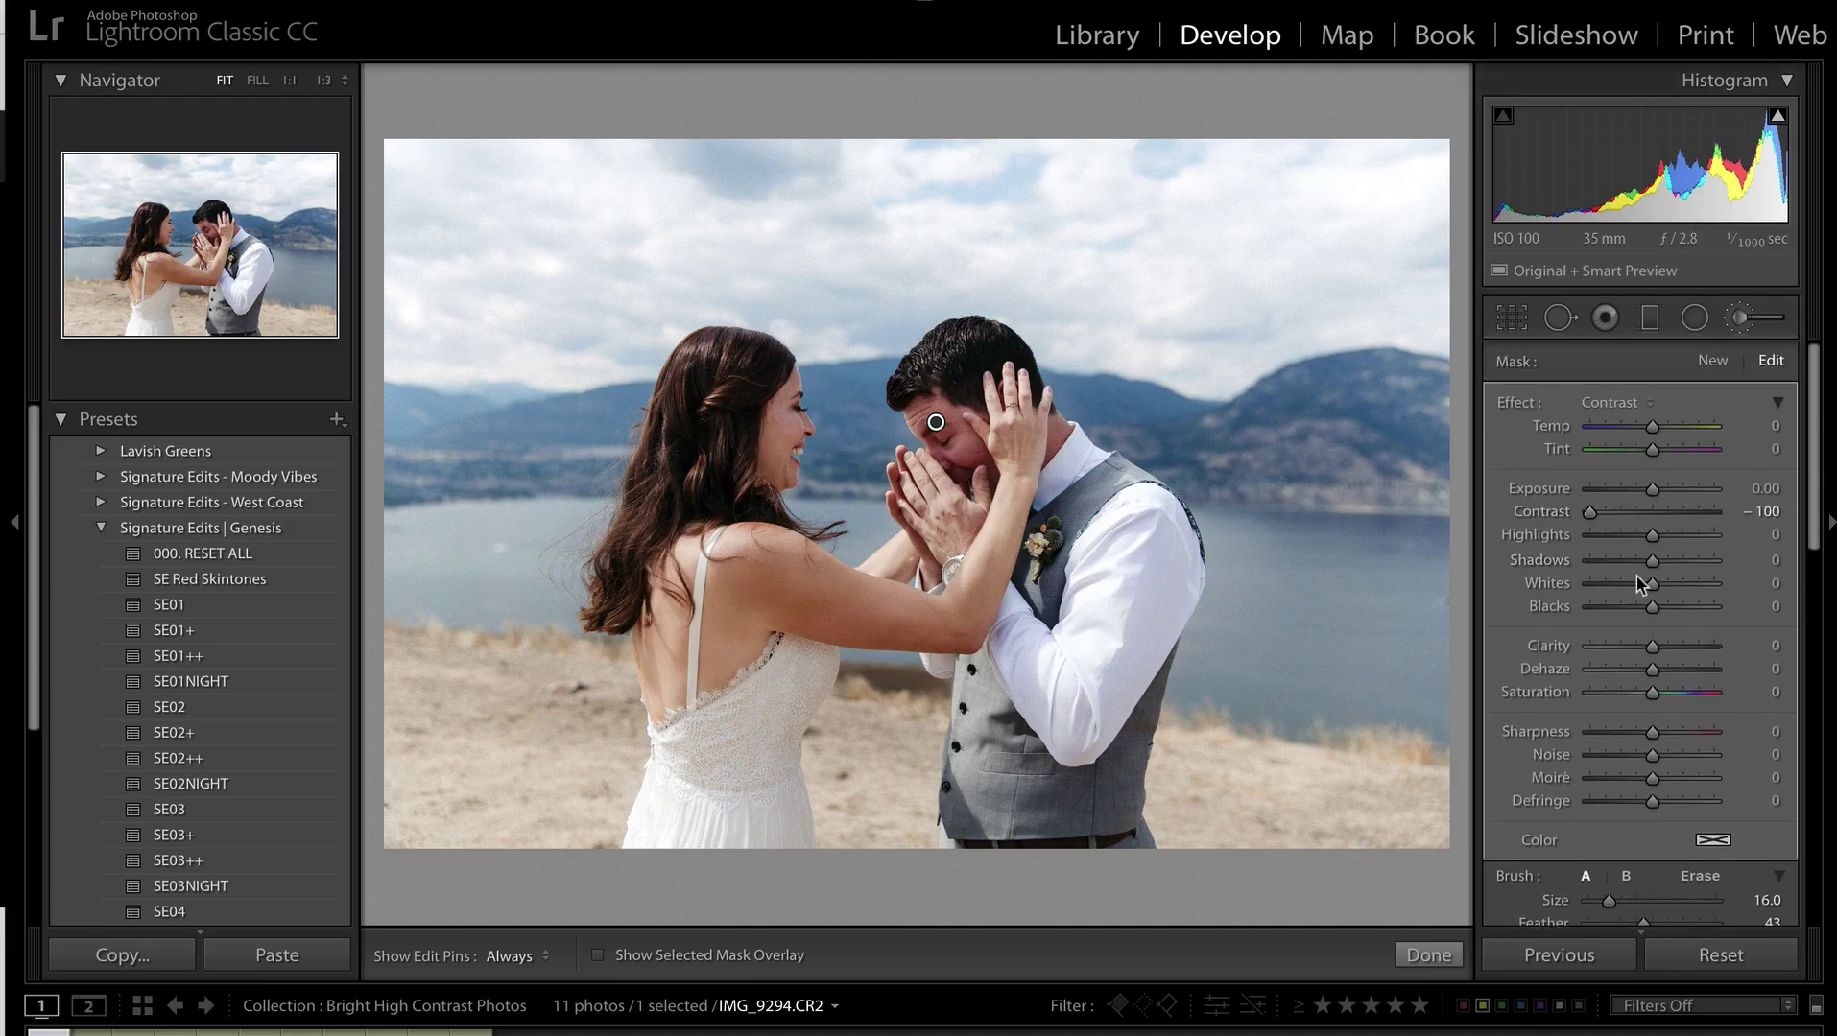
drag(1655, 585, 1672, 588)
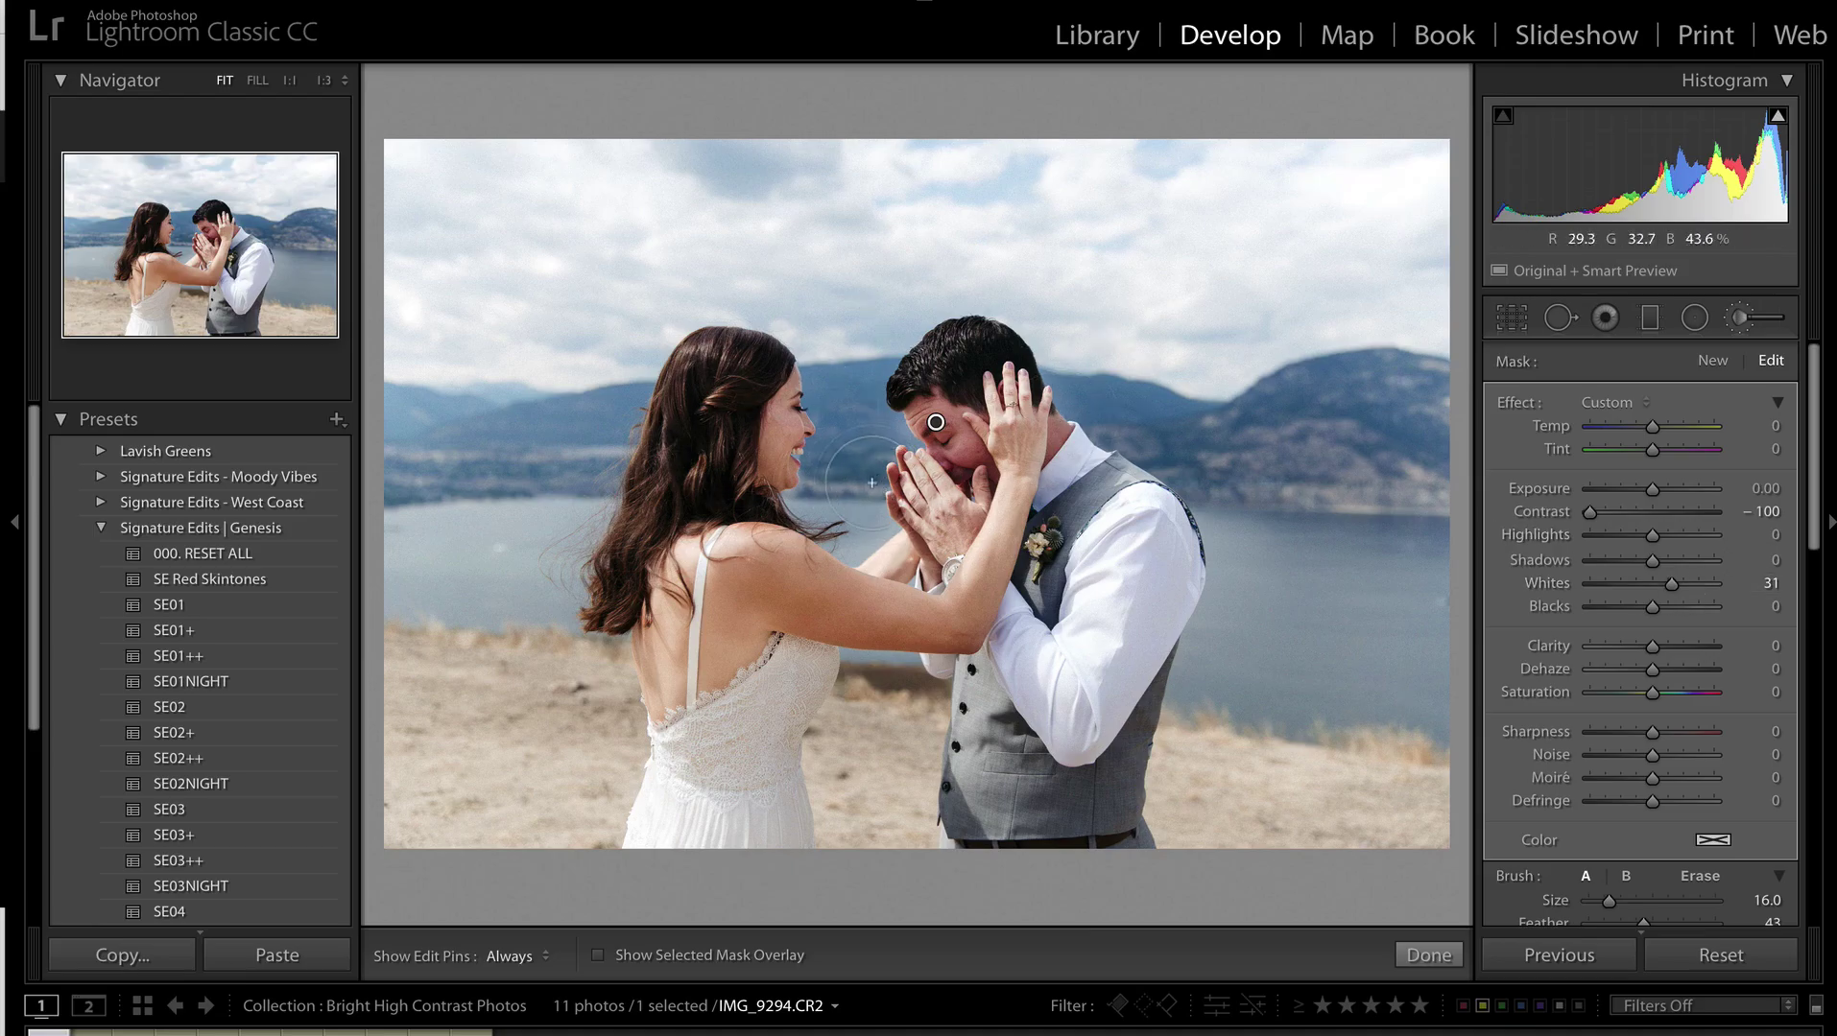
Delete the skin brush adjustment and undo the deletion.
click(1665, 586)
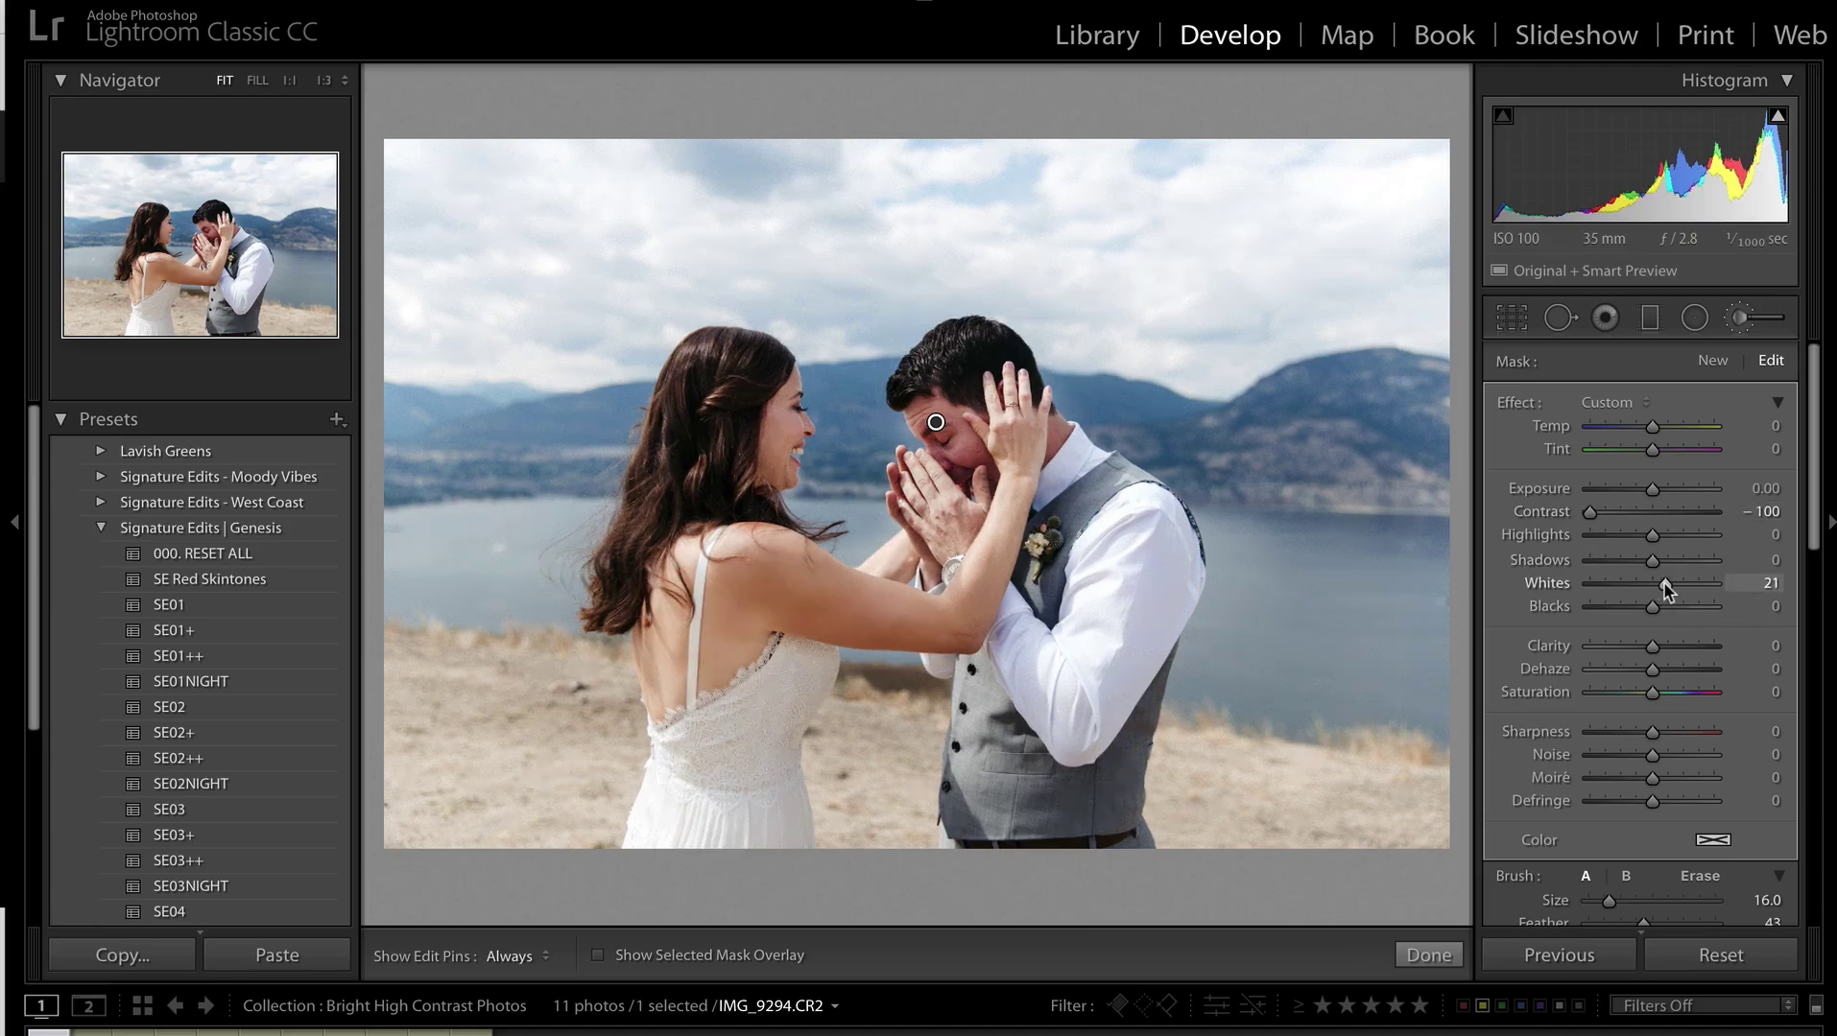
key(Delete)
key(ctrl+z)
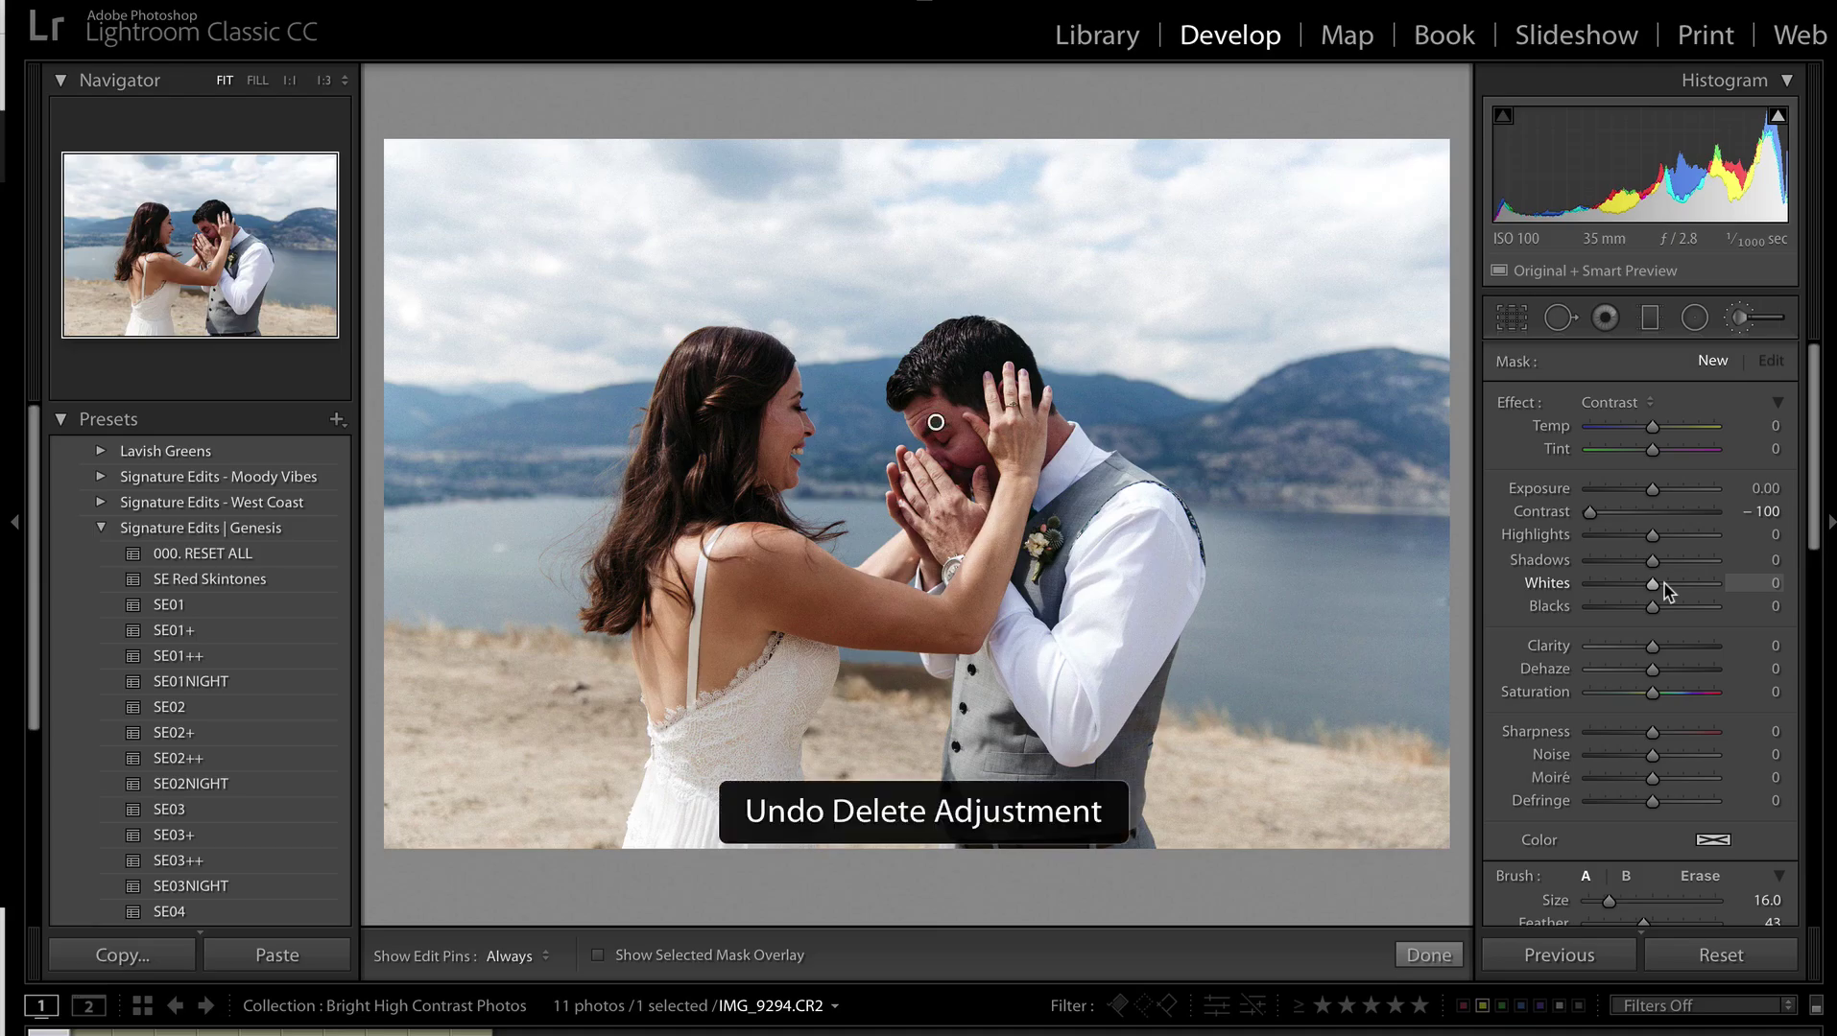
Close the Adjustment Brush and lower the whole photo's contrast to -47 and exposure to -1.19.
key(k)
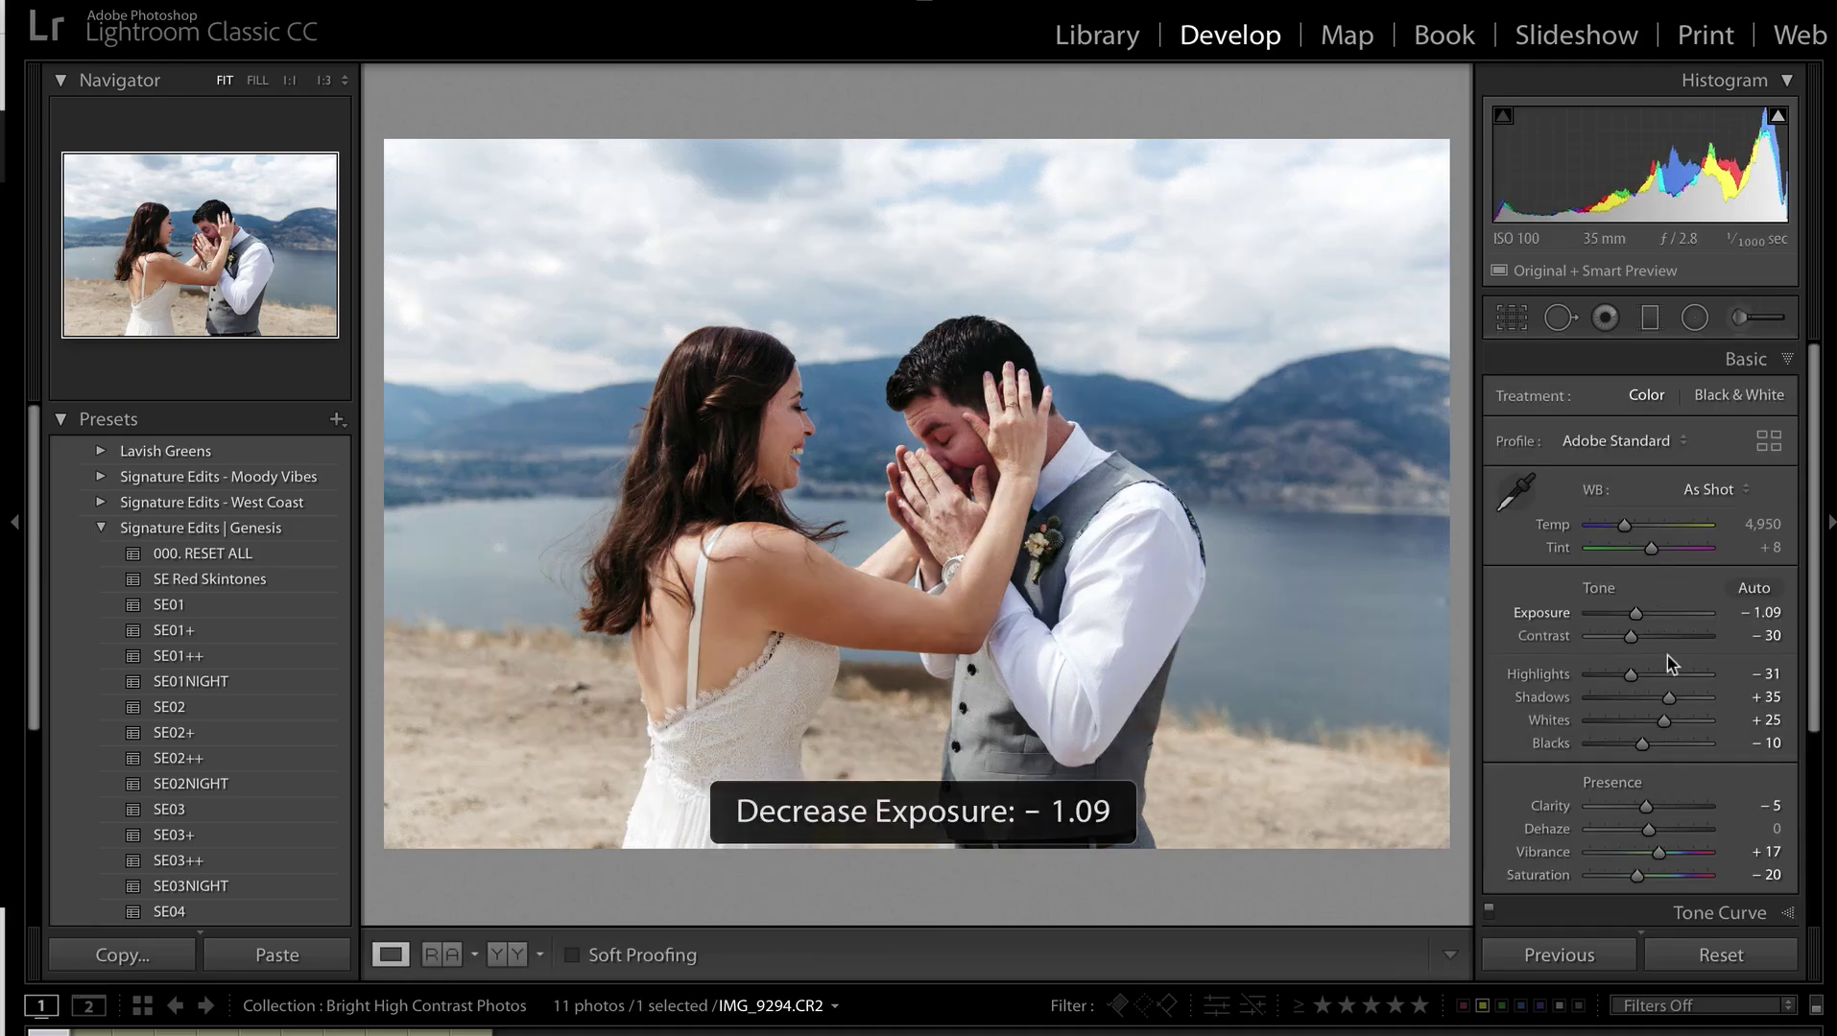
drag(1631, 638, 1620, 643)
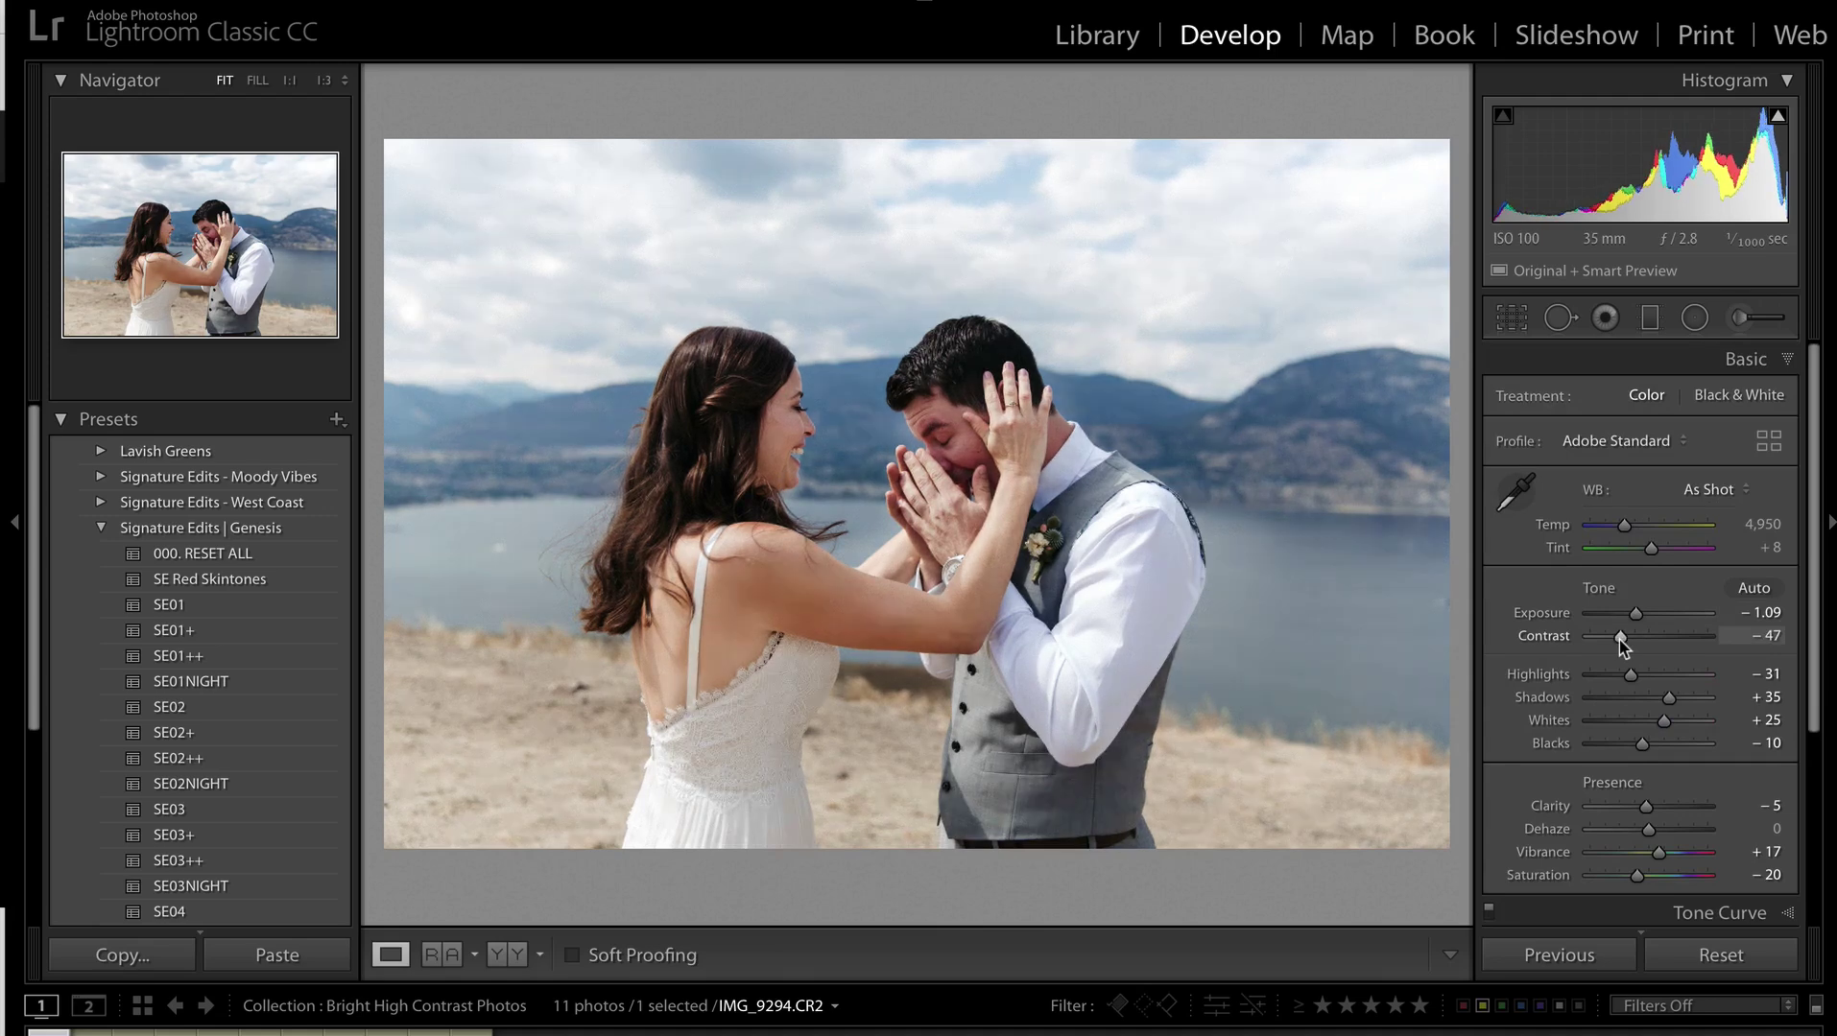
key(minus)
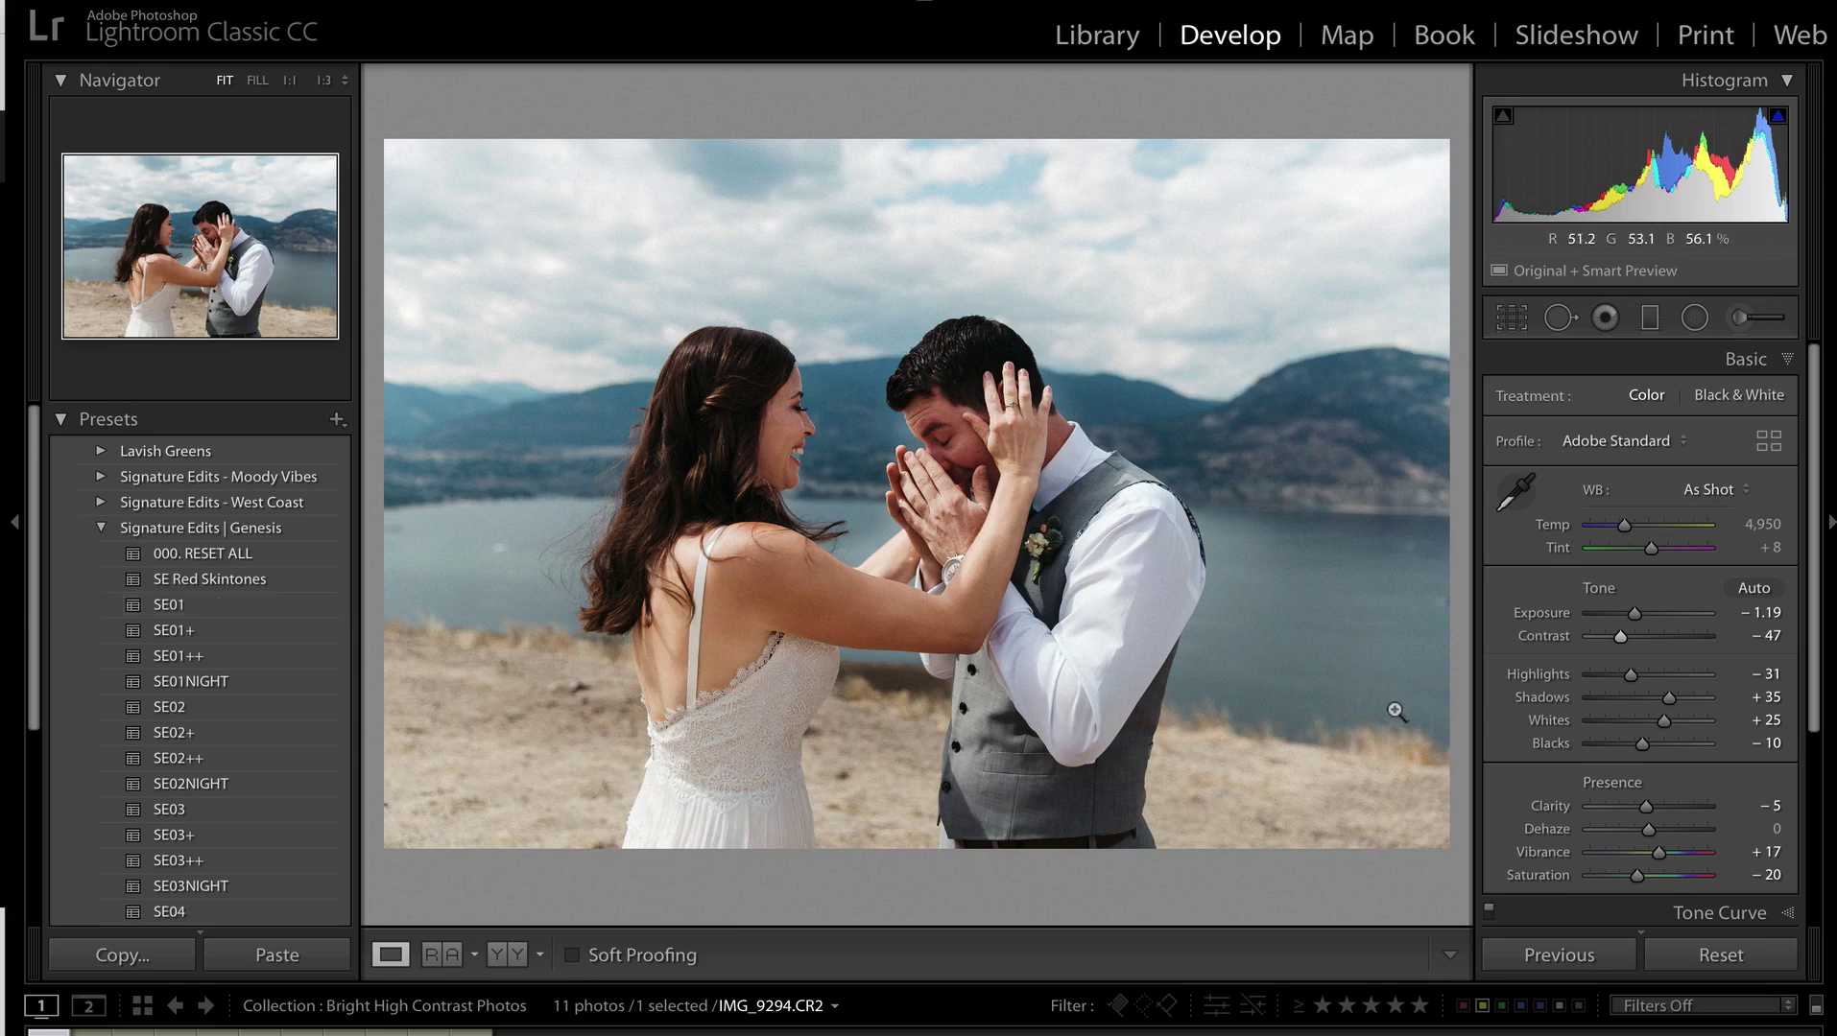
Try the SE01 preset on the photo after resetting it, and undo these changes.
click(1721, 955)
click(177, 605)
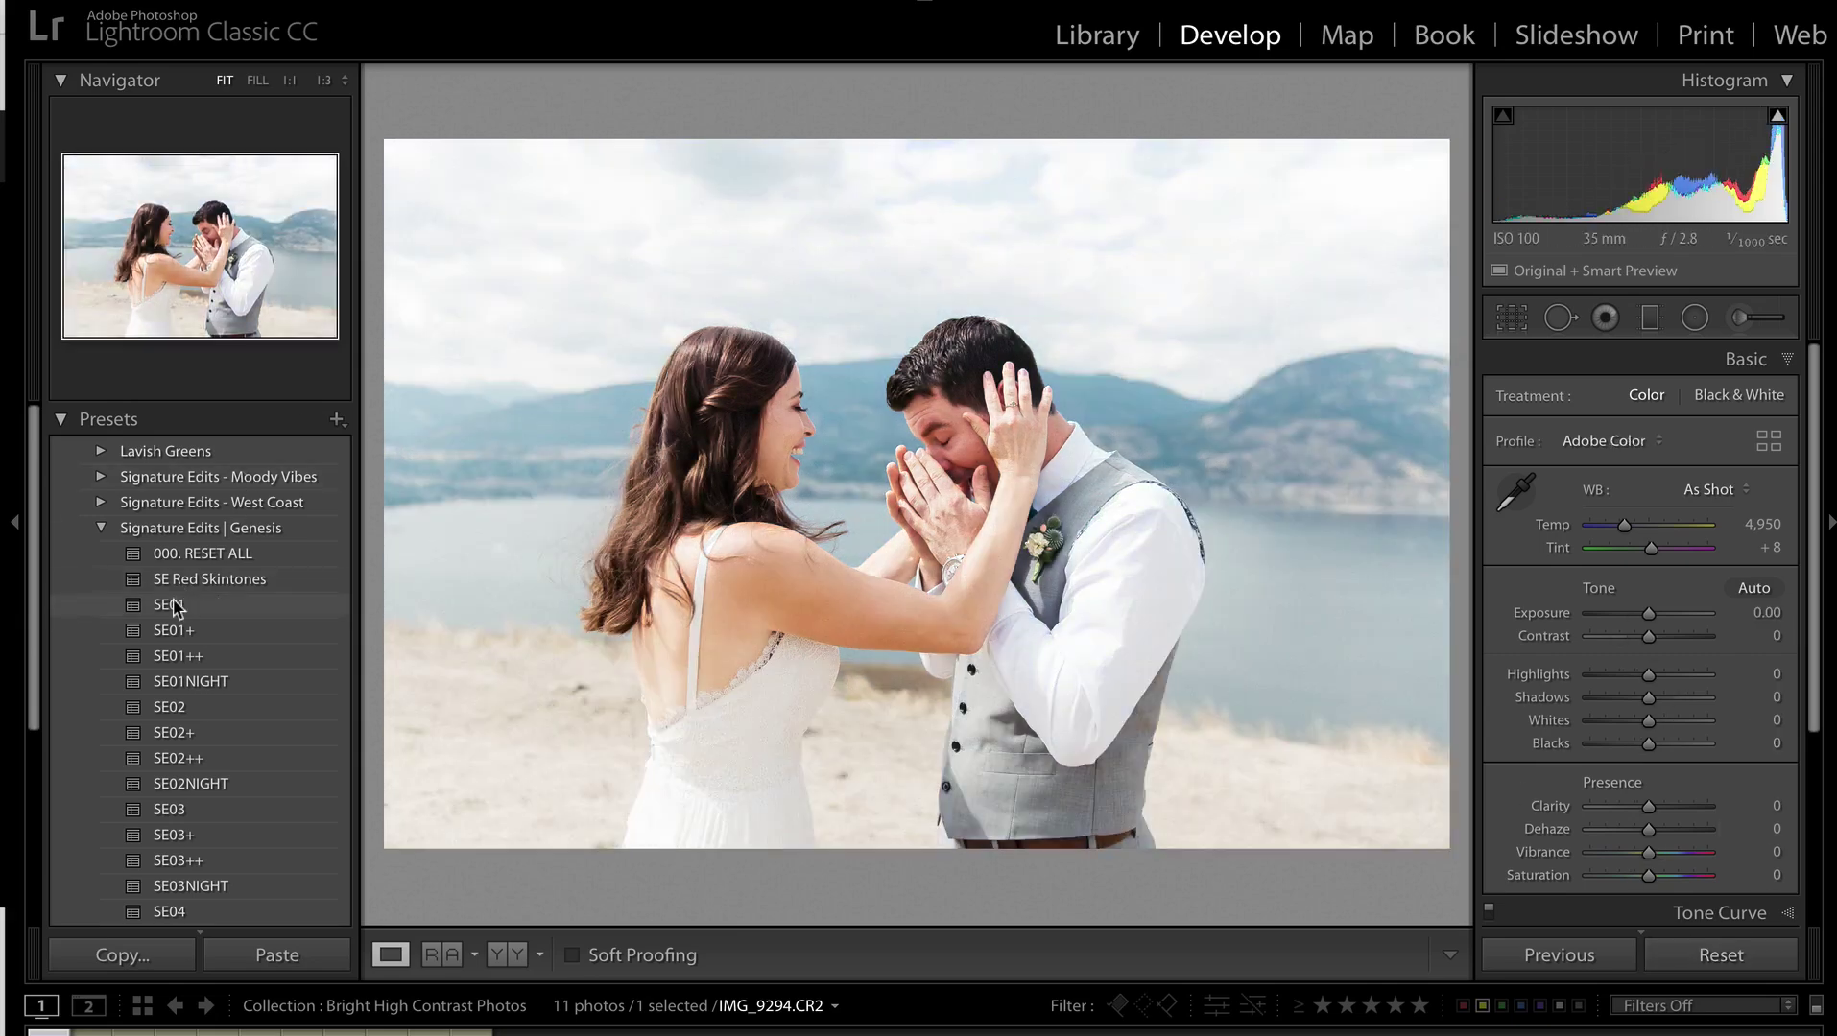
key(ctrl+z)
key(ctrl+z)
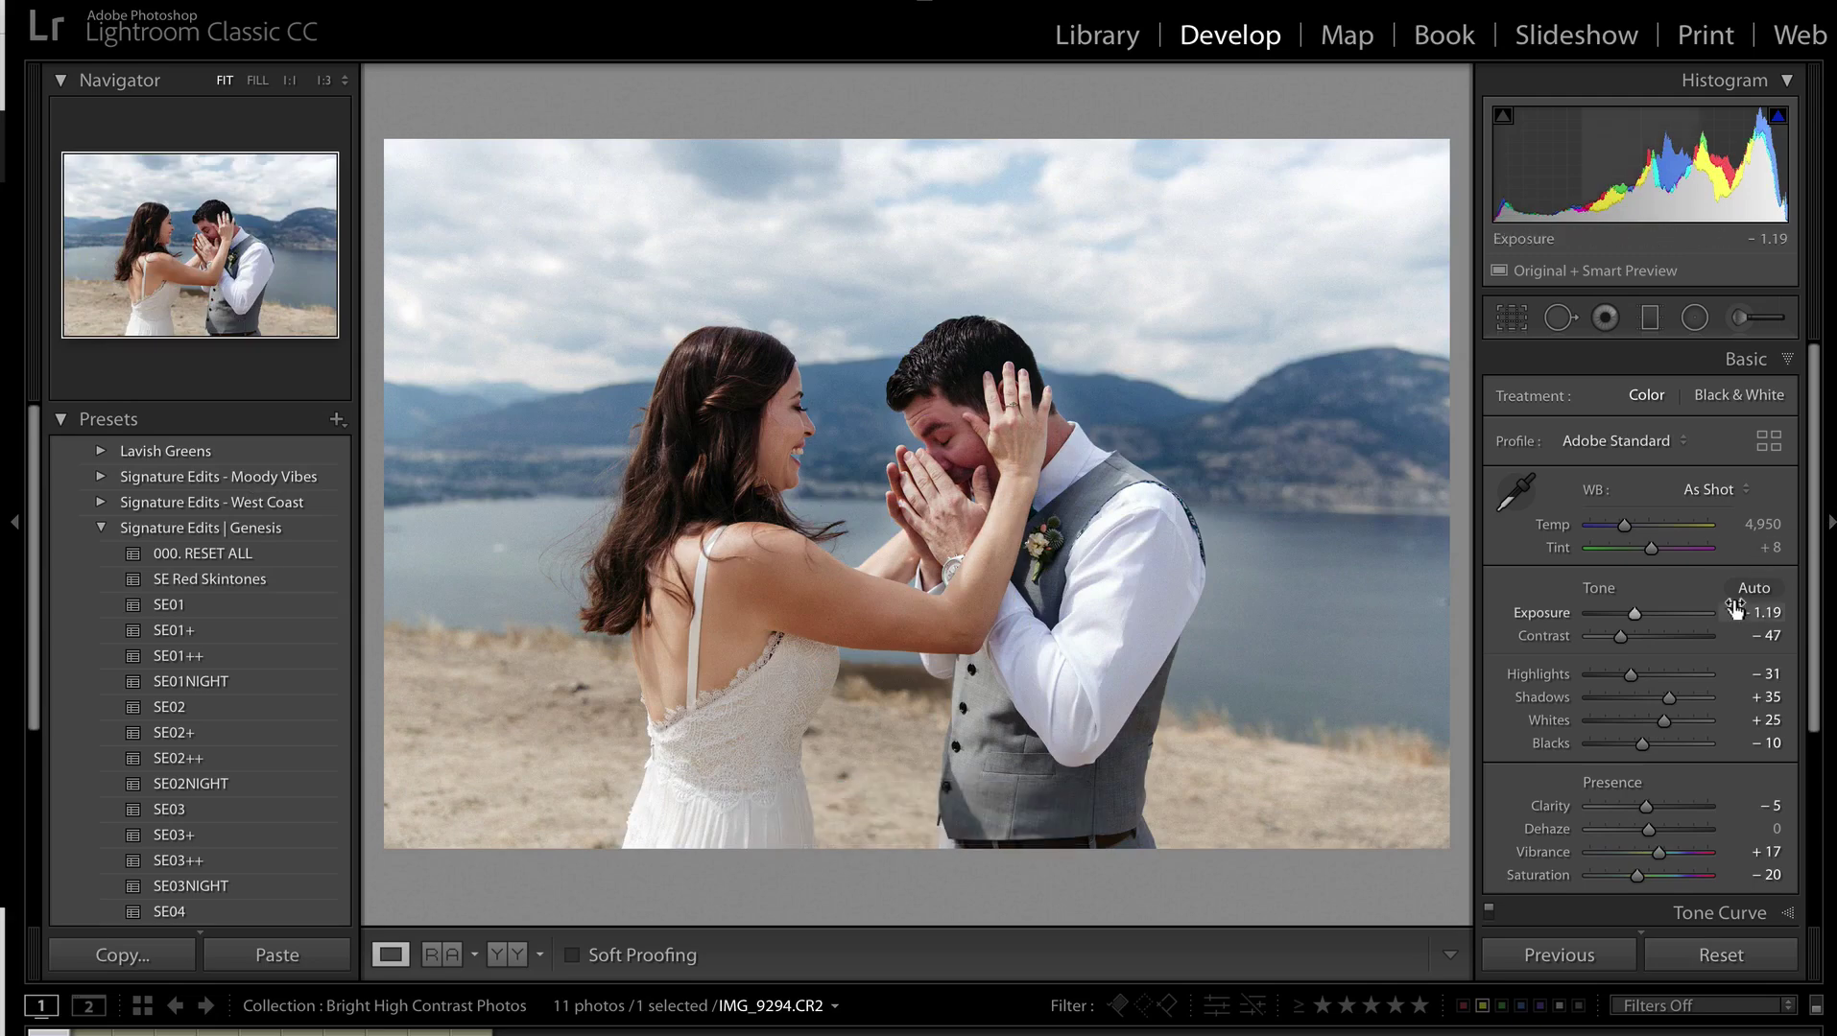
Apply the SE01 preset to the wide lake photo IMG_9393 and set the exposure to -0.99.
key(Right)
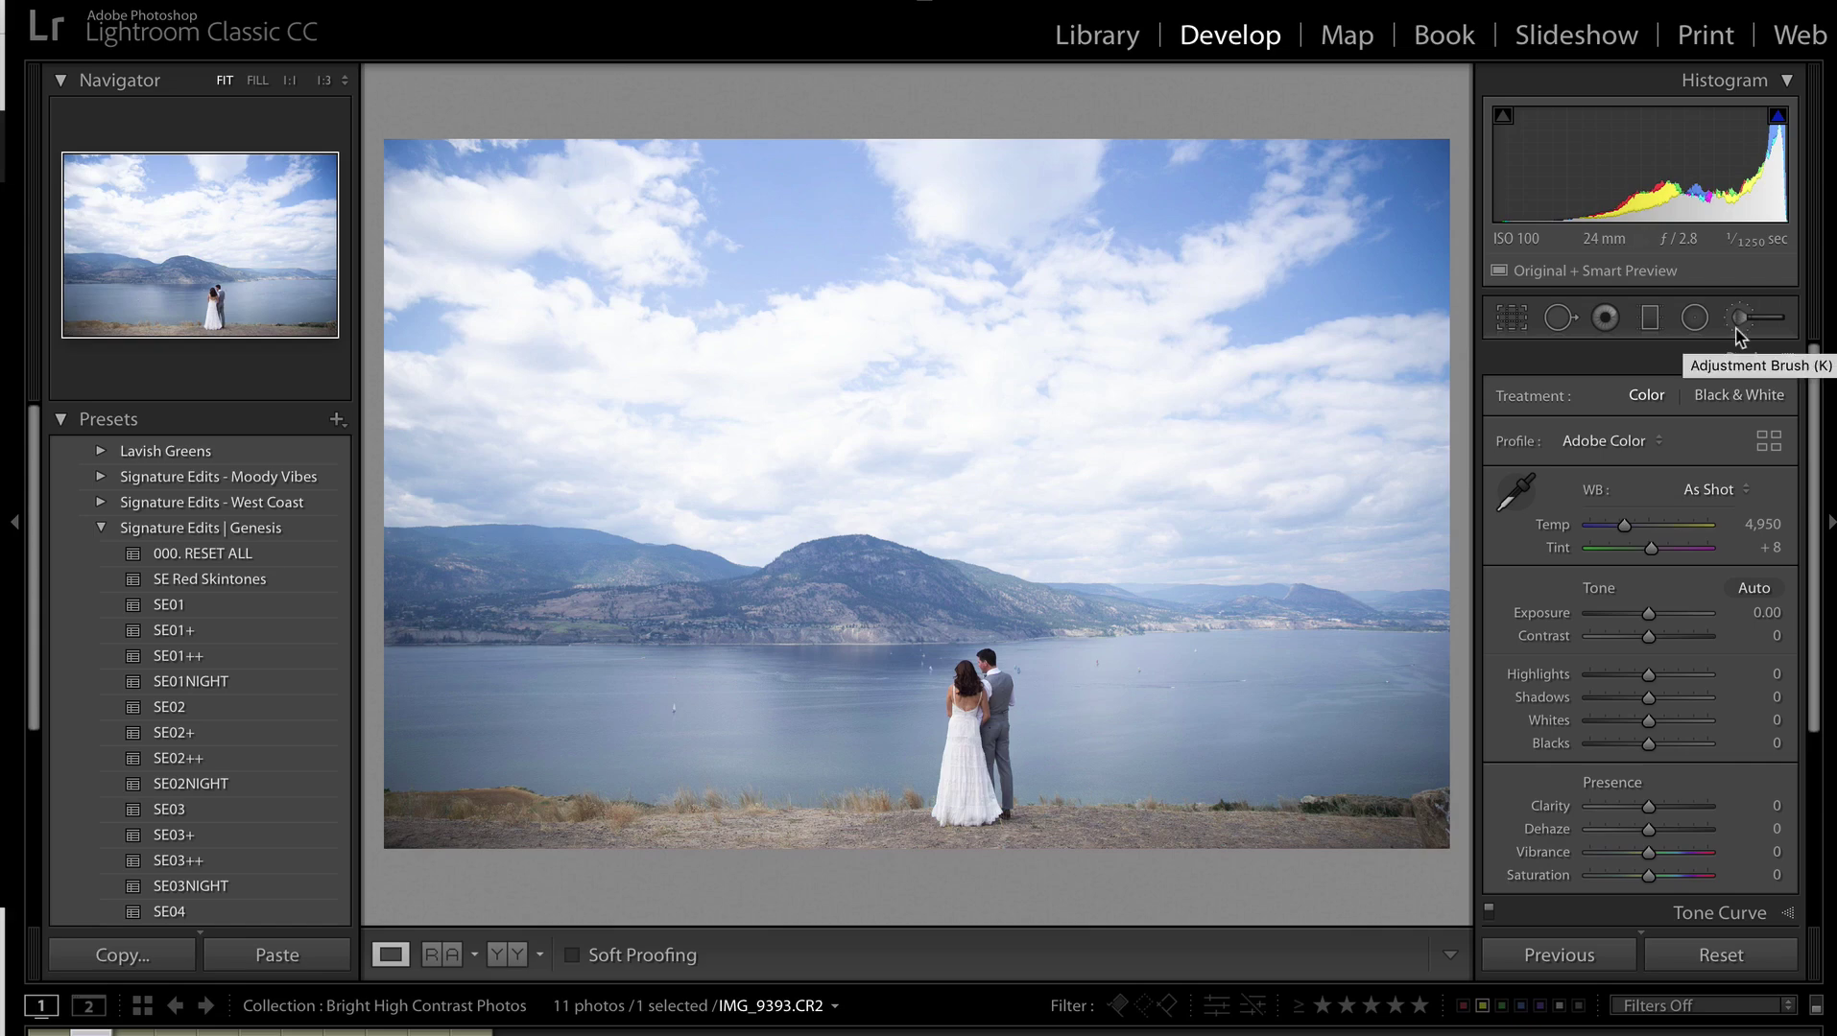
click(220, 608)
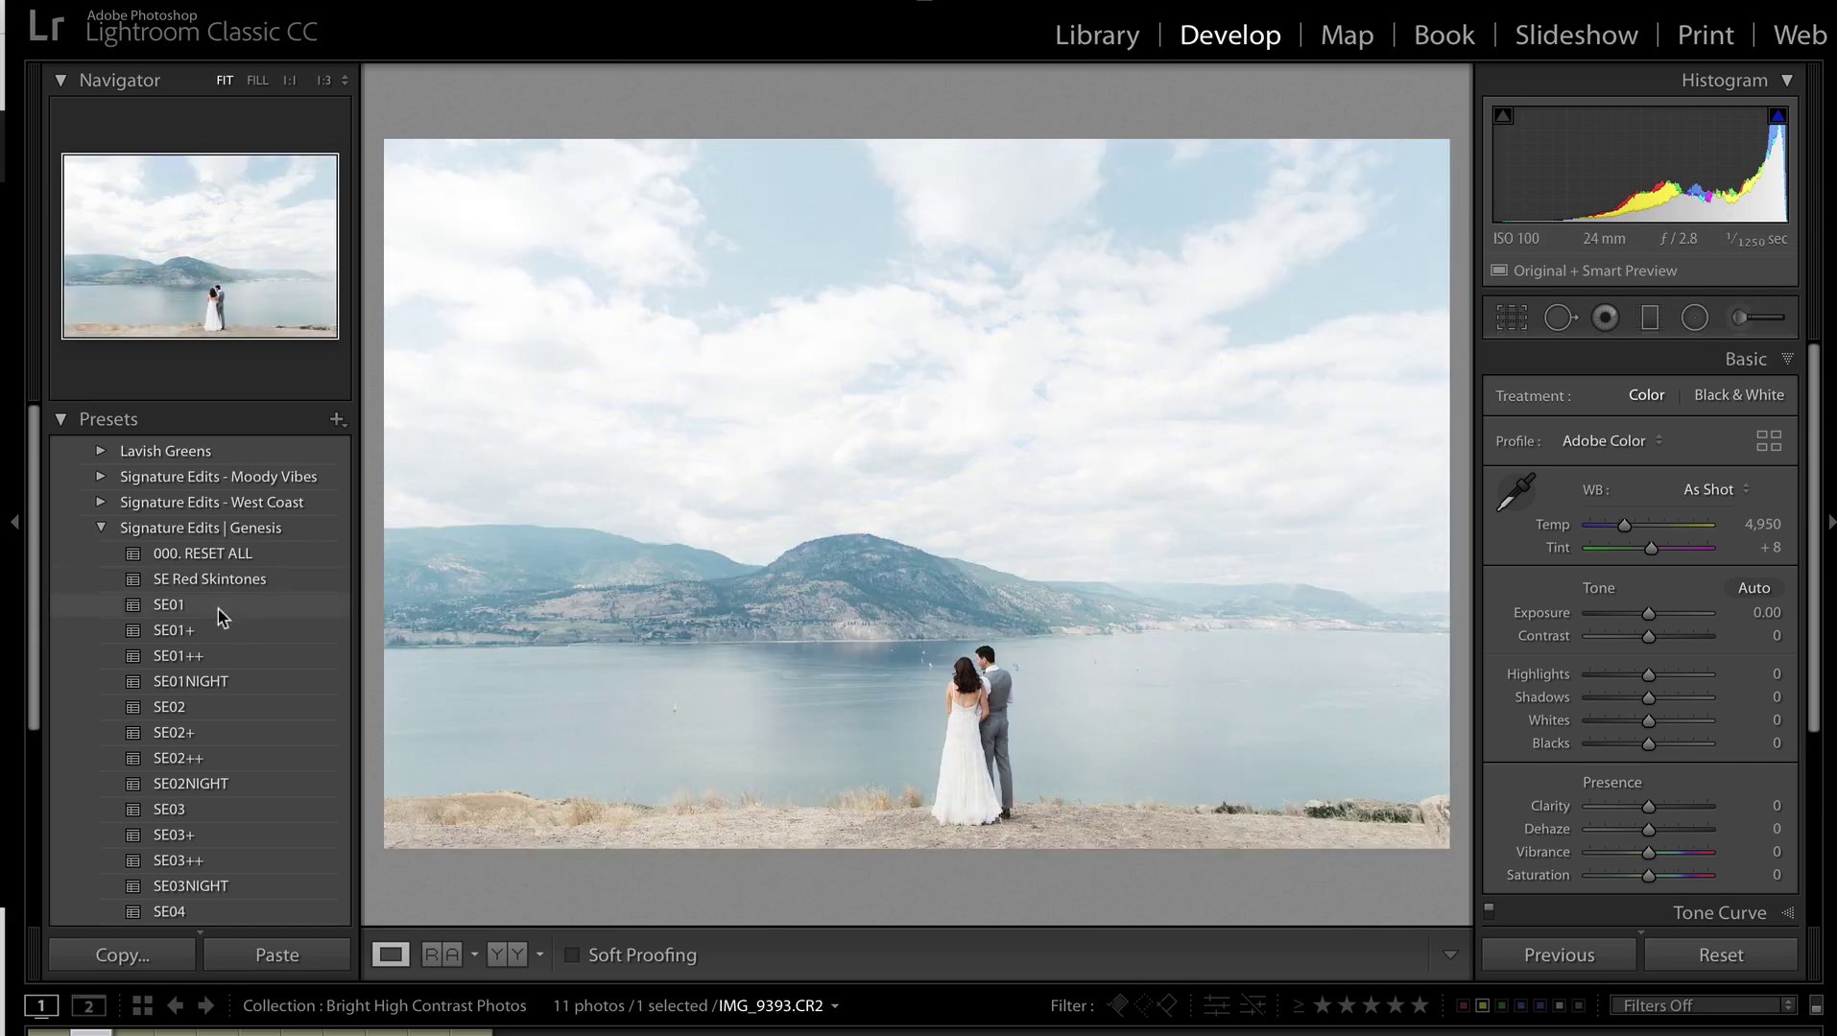
click(220, 612)
key(minus)
key(minus)
key(minus)
key(minus)
key(minus)
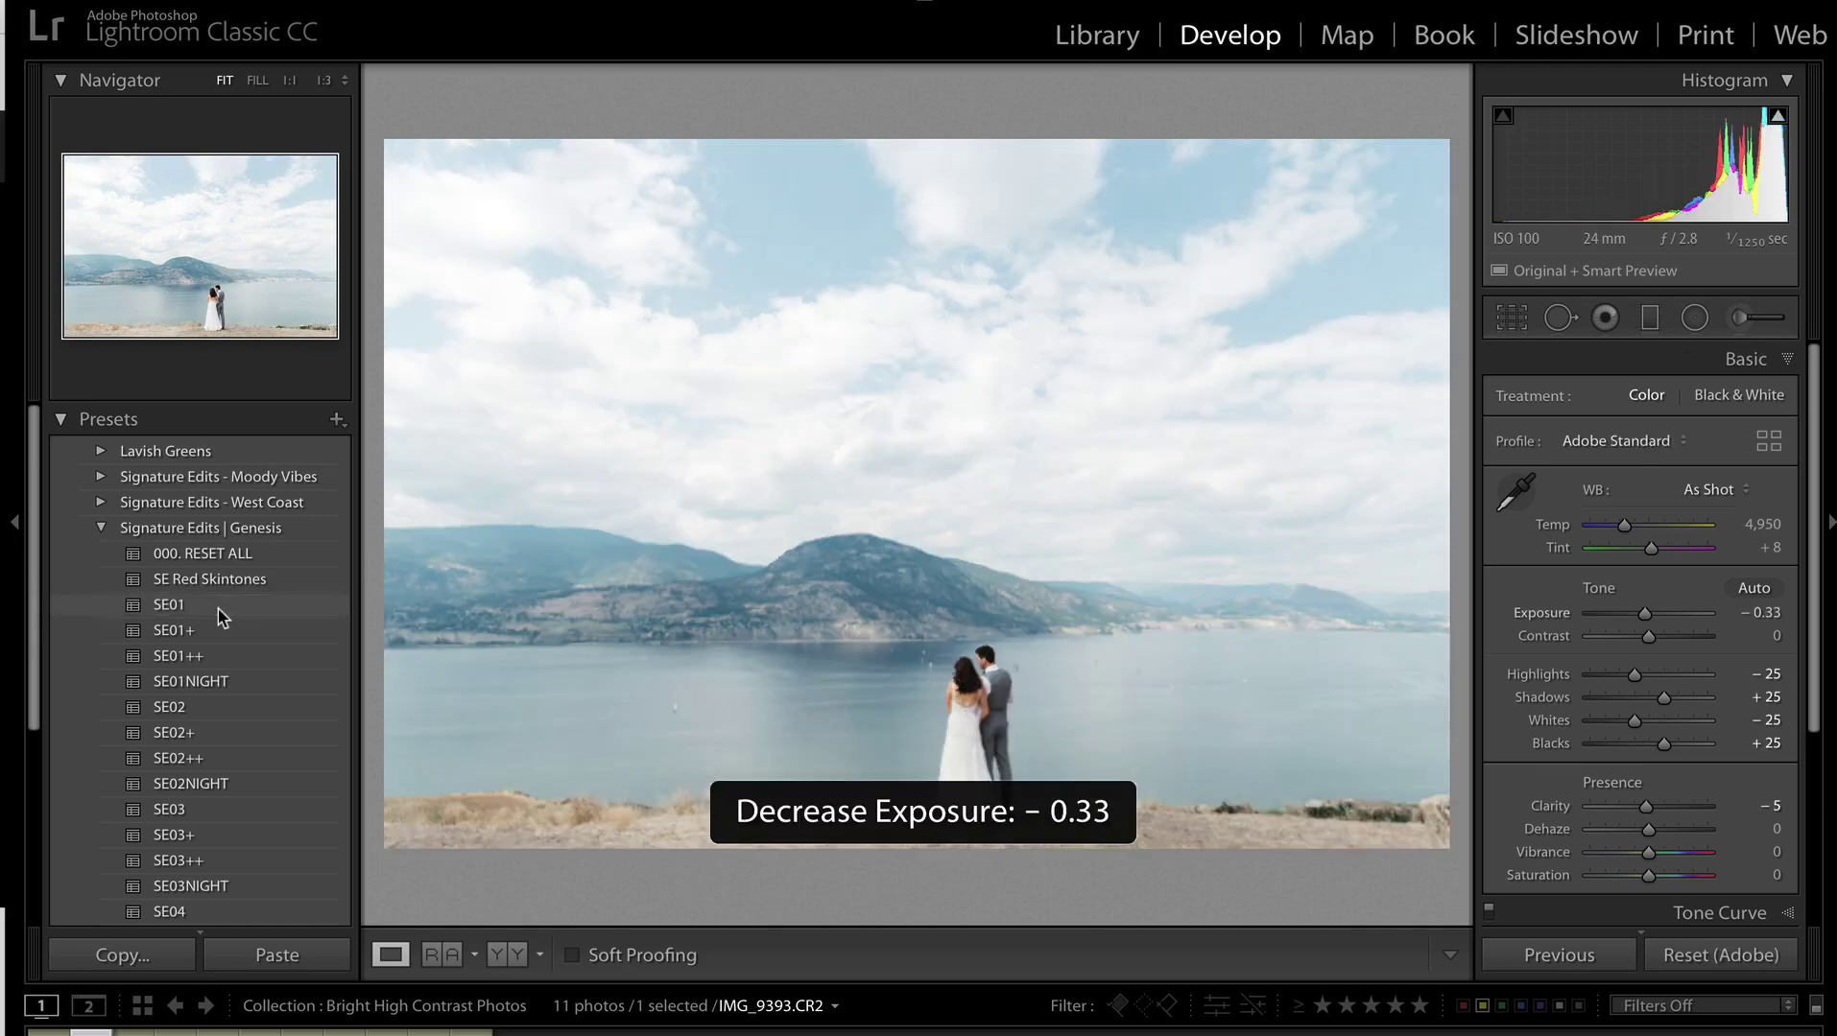
key(equal)
key(equal)
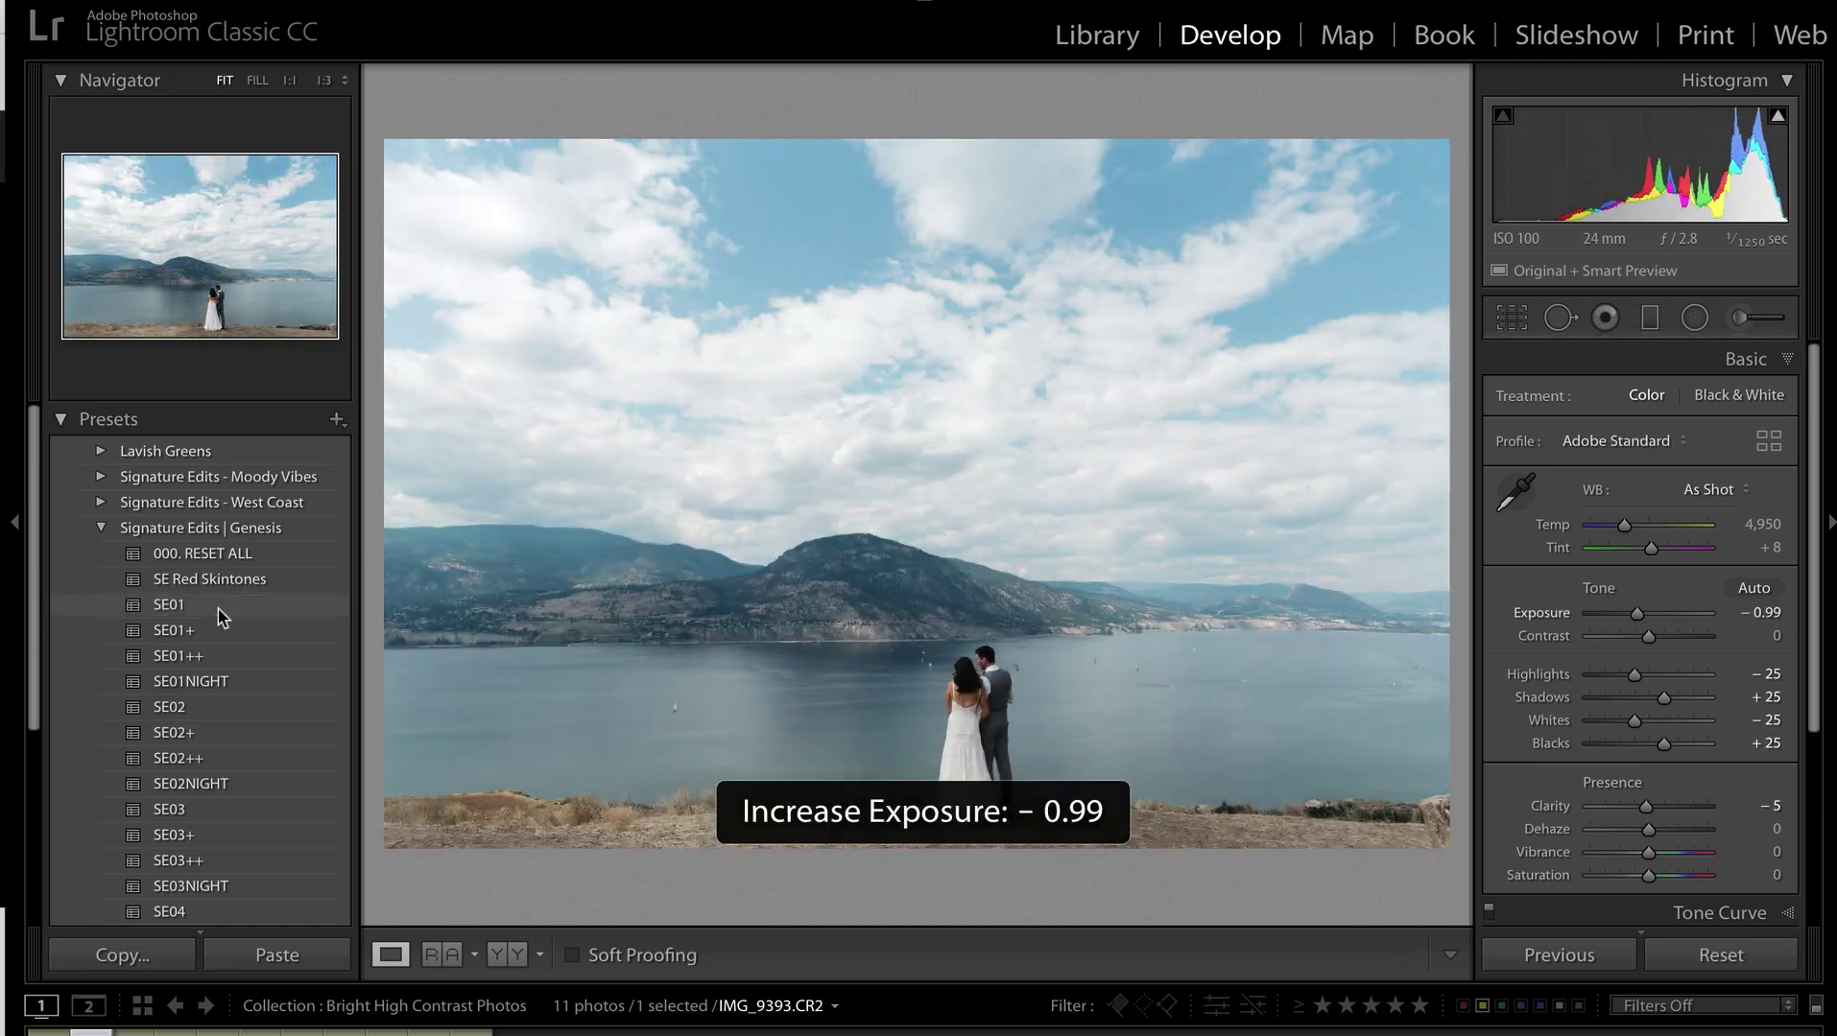
Paint a new Adjustment Brush with contrast -100 and size 8 over the couple's skin, viewing the photo at 1:1.
click(999, 782)
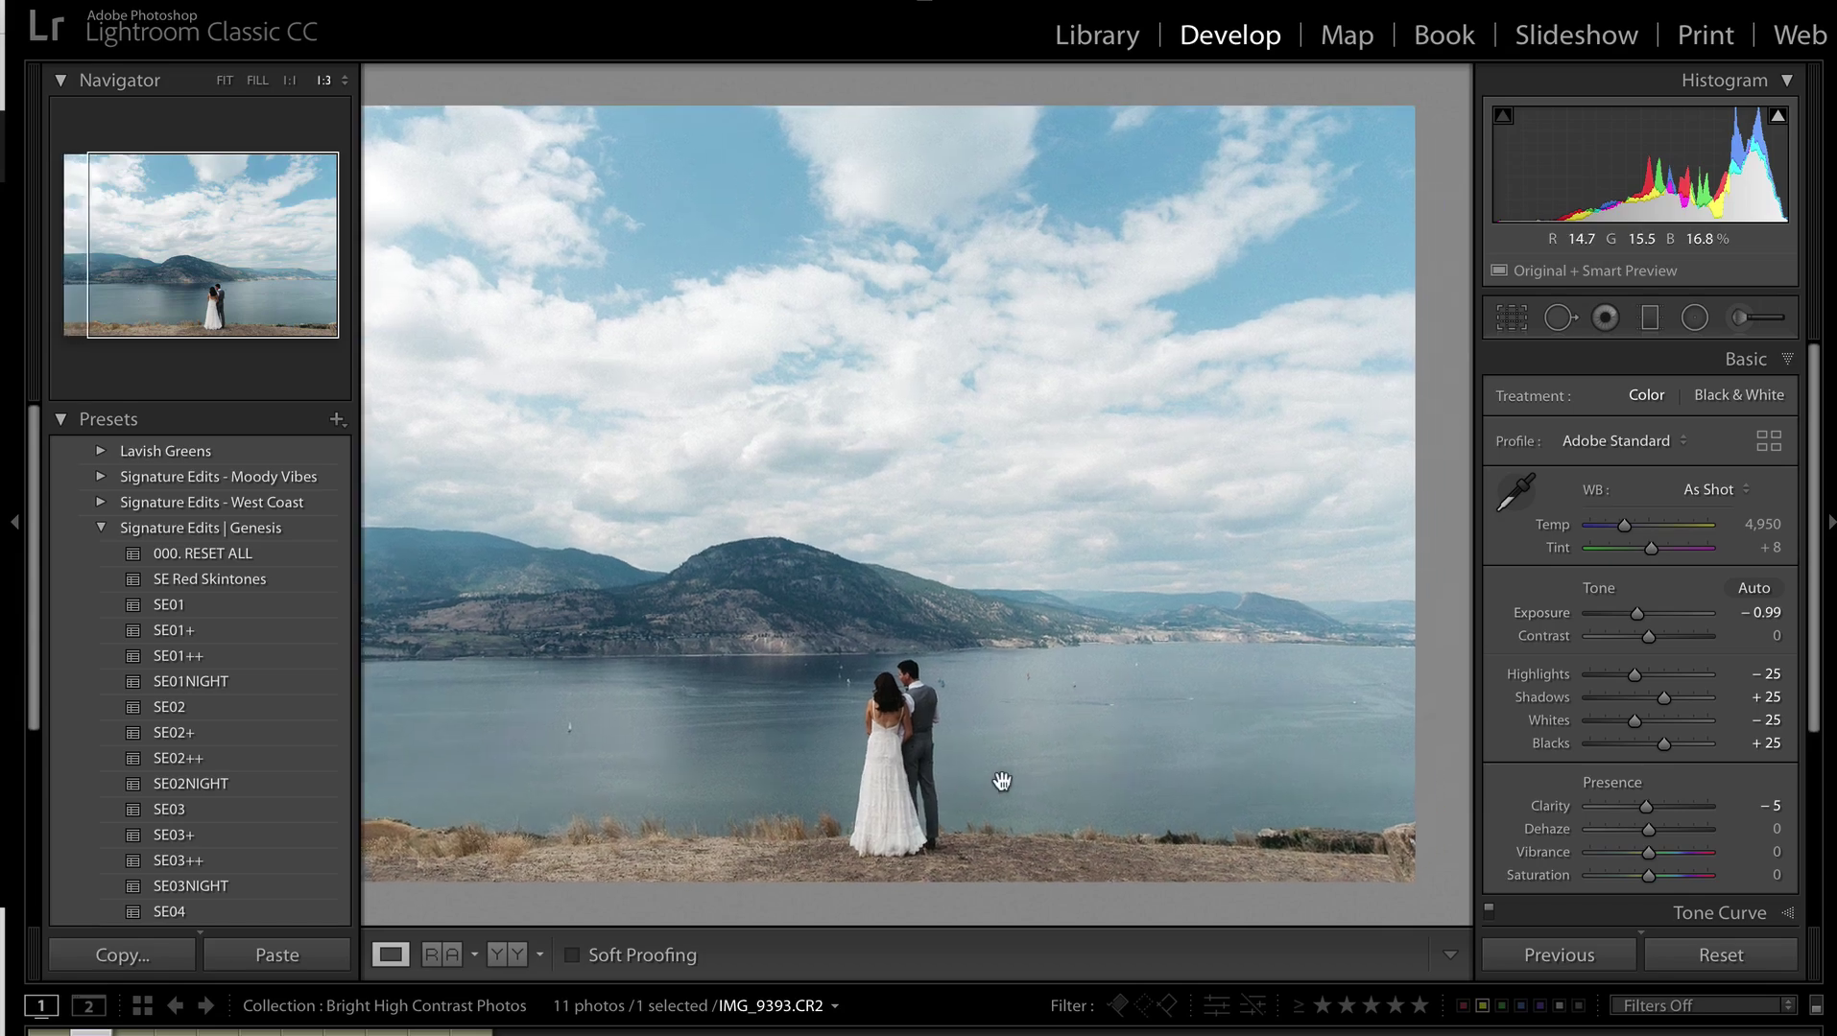
click(289, 82)
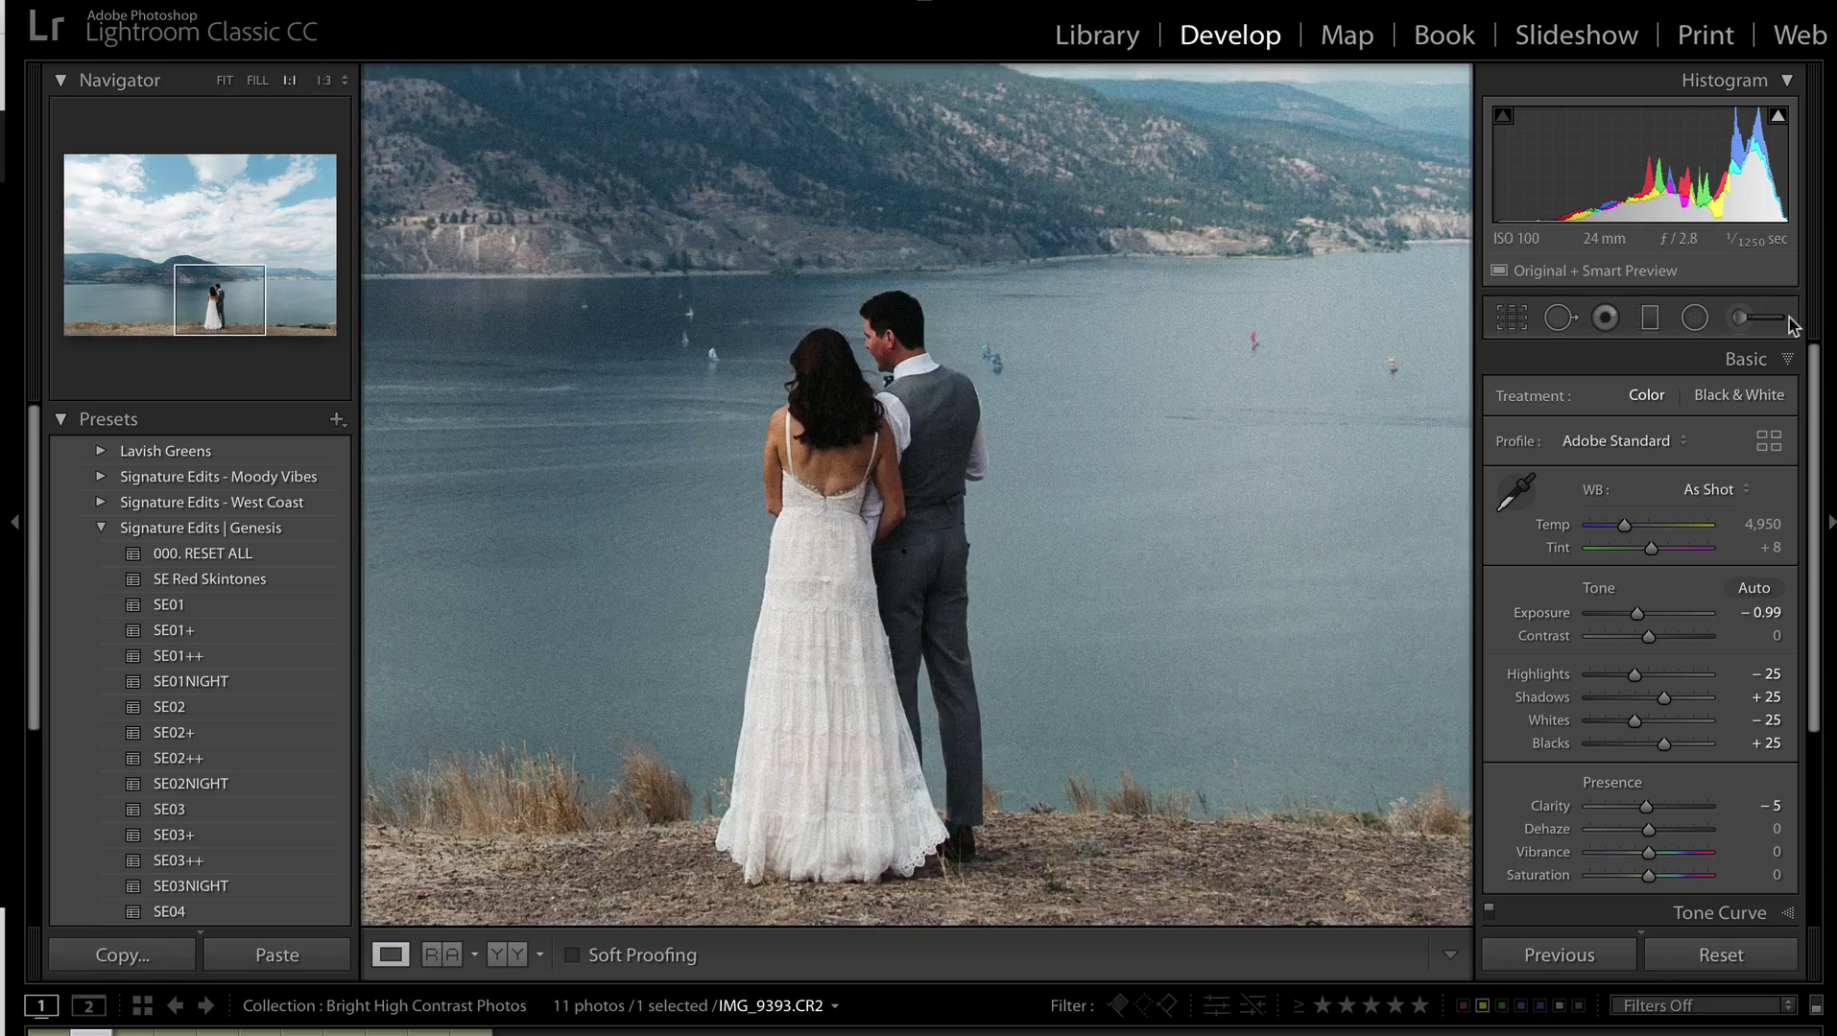
click(1739, 318)
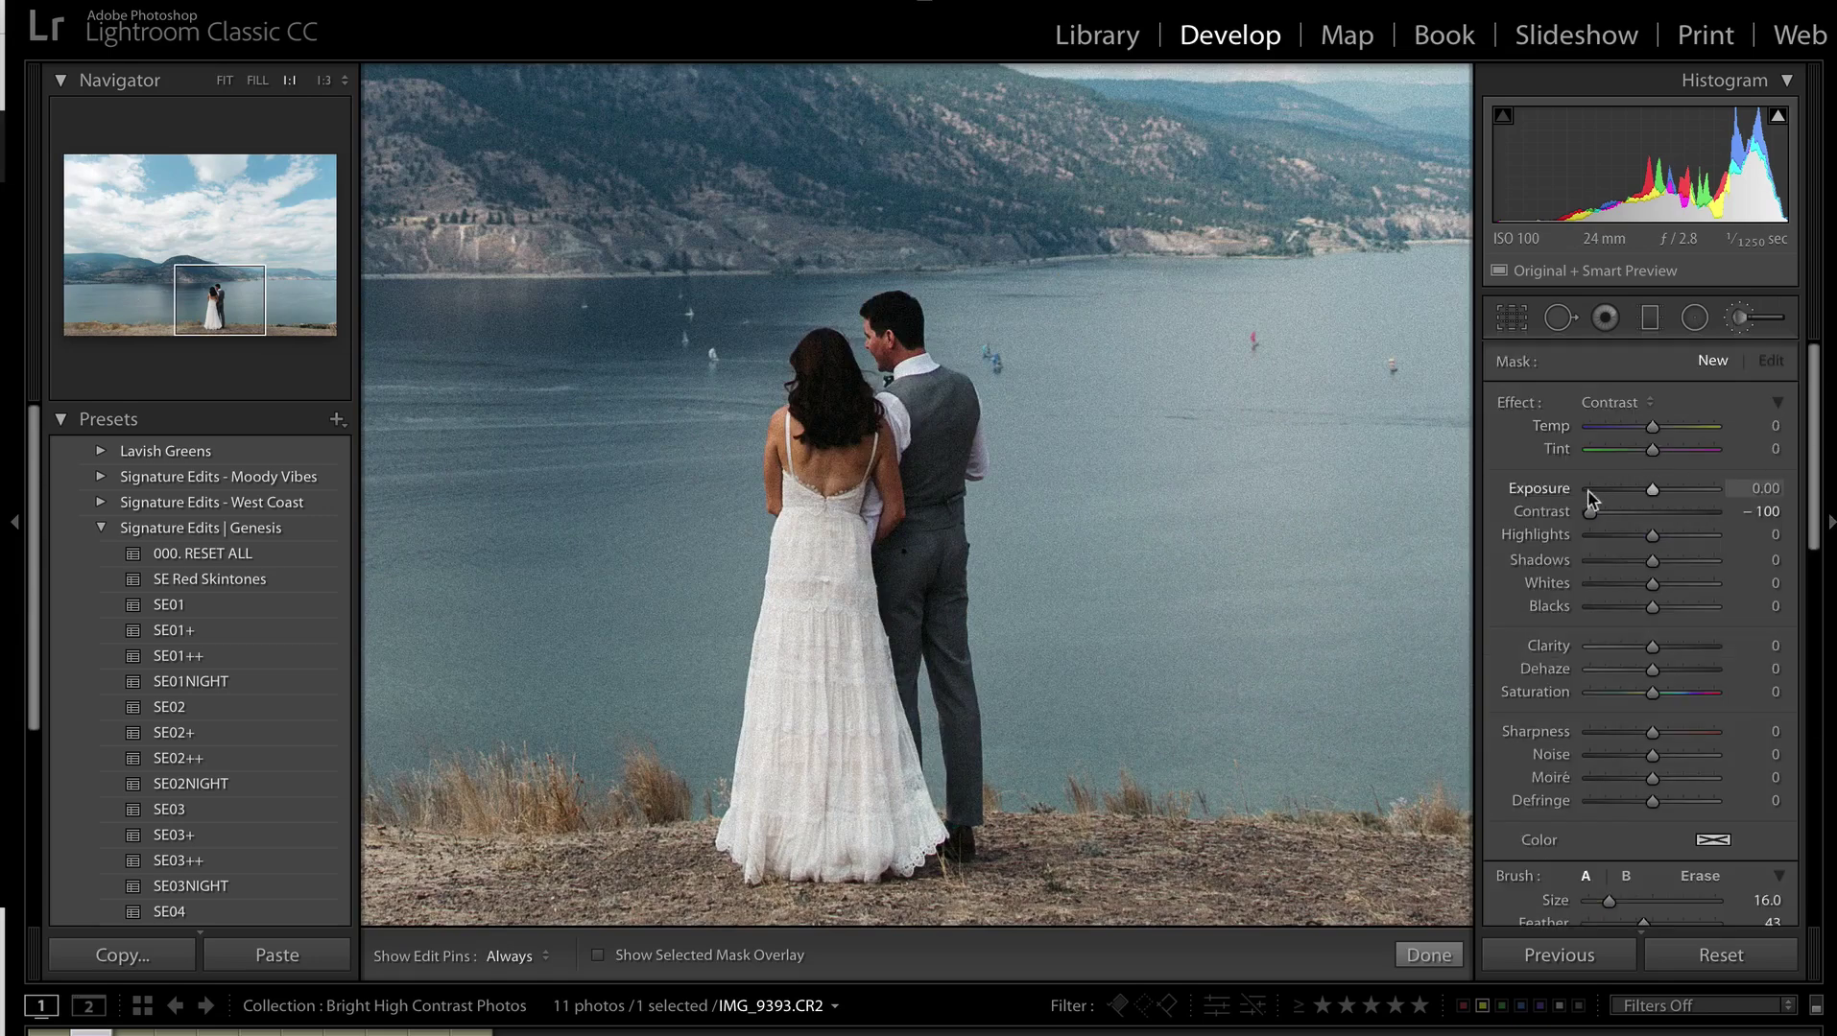
scroll(809, 399, down, 5)
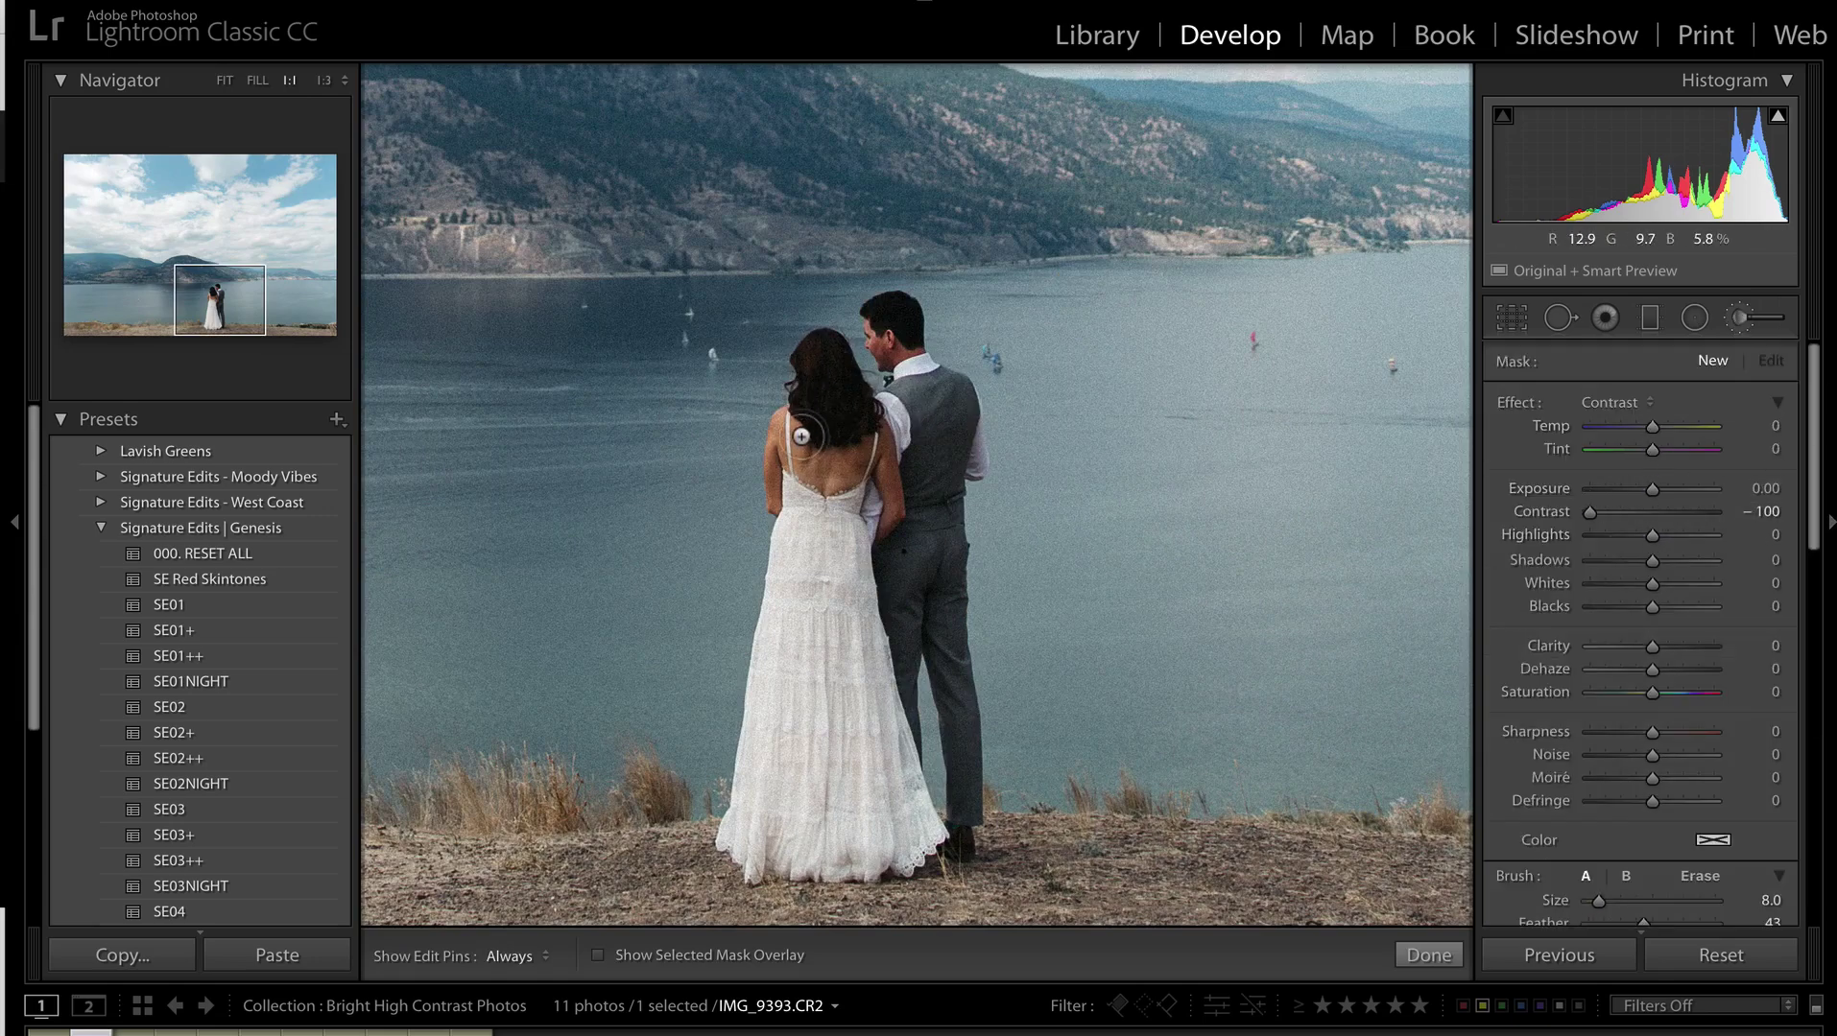
key(h)
mouse_move(877, 452)
mouse_down()
mouse_move(891, 509)
mouse_move(872, 461)
mouse_move(788, 438)
mouse_up()
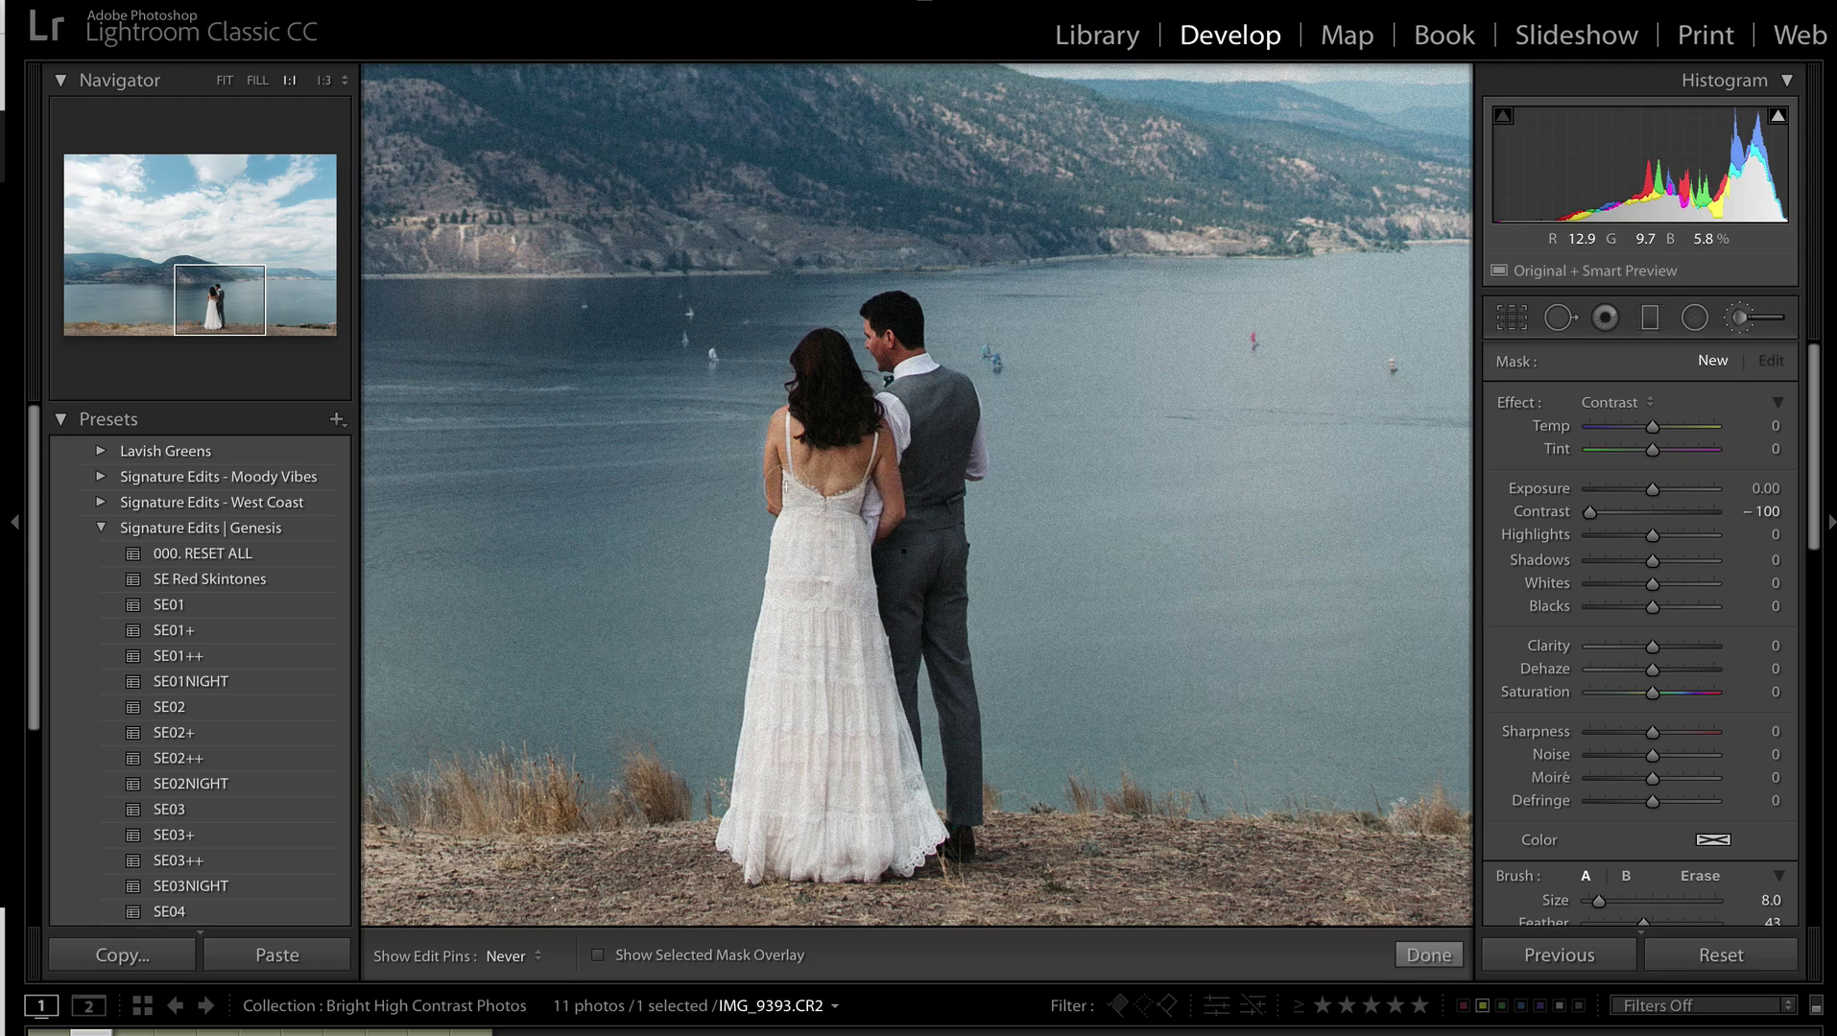
click(817, 451)
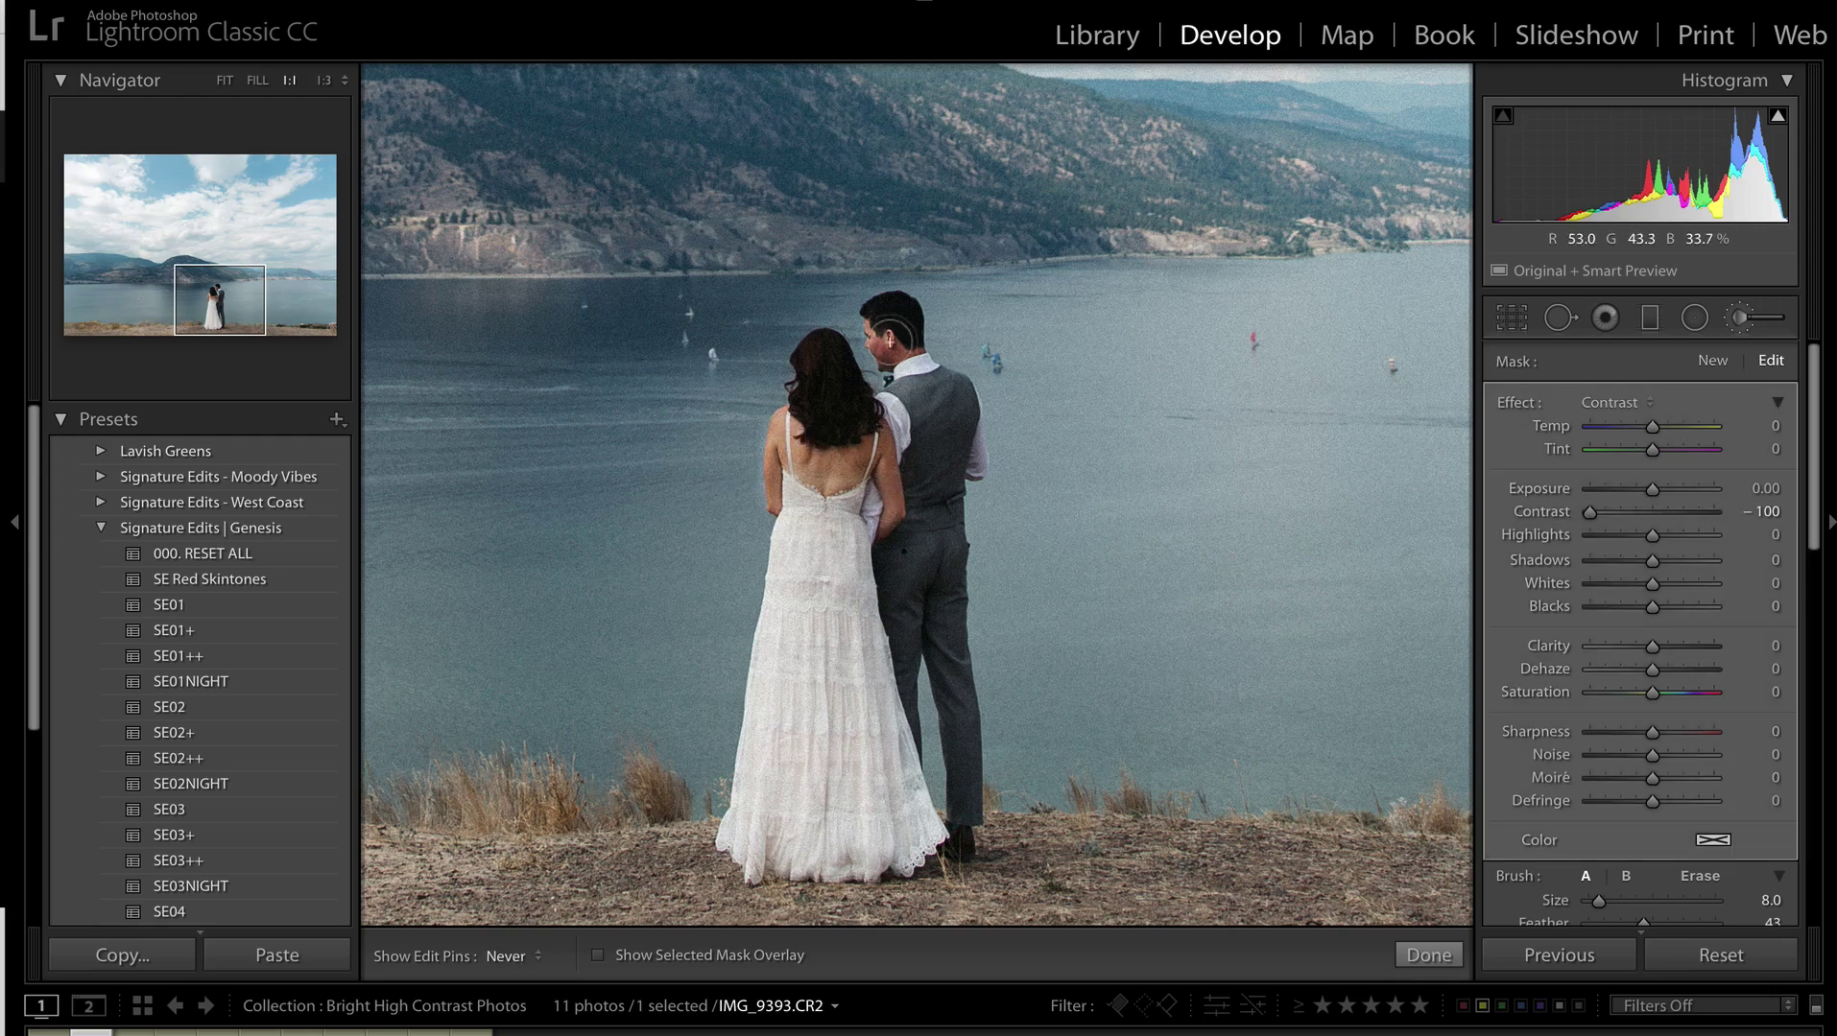
Erase the skin mask's spill around the couple with the mask overlay shown, and set this brush adjustment's whites to 19.
key(h)
key(o)
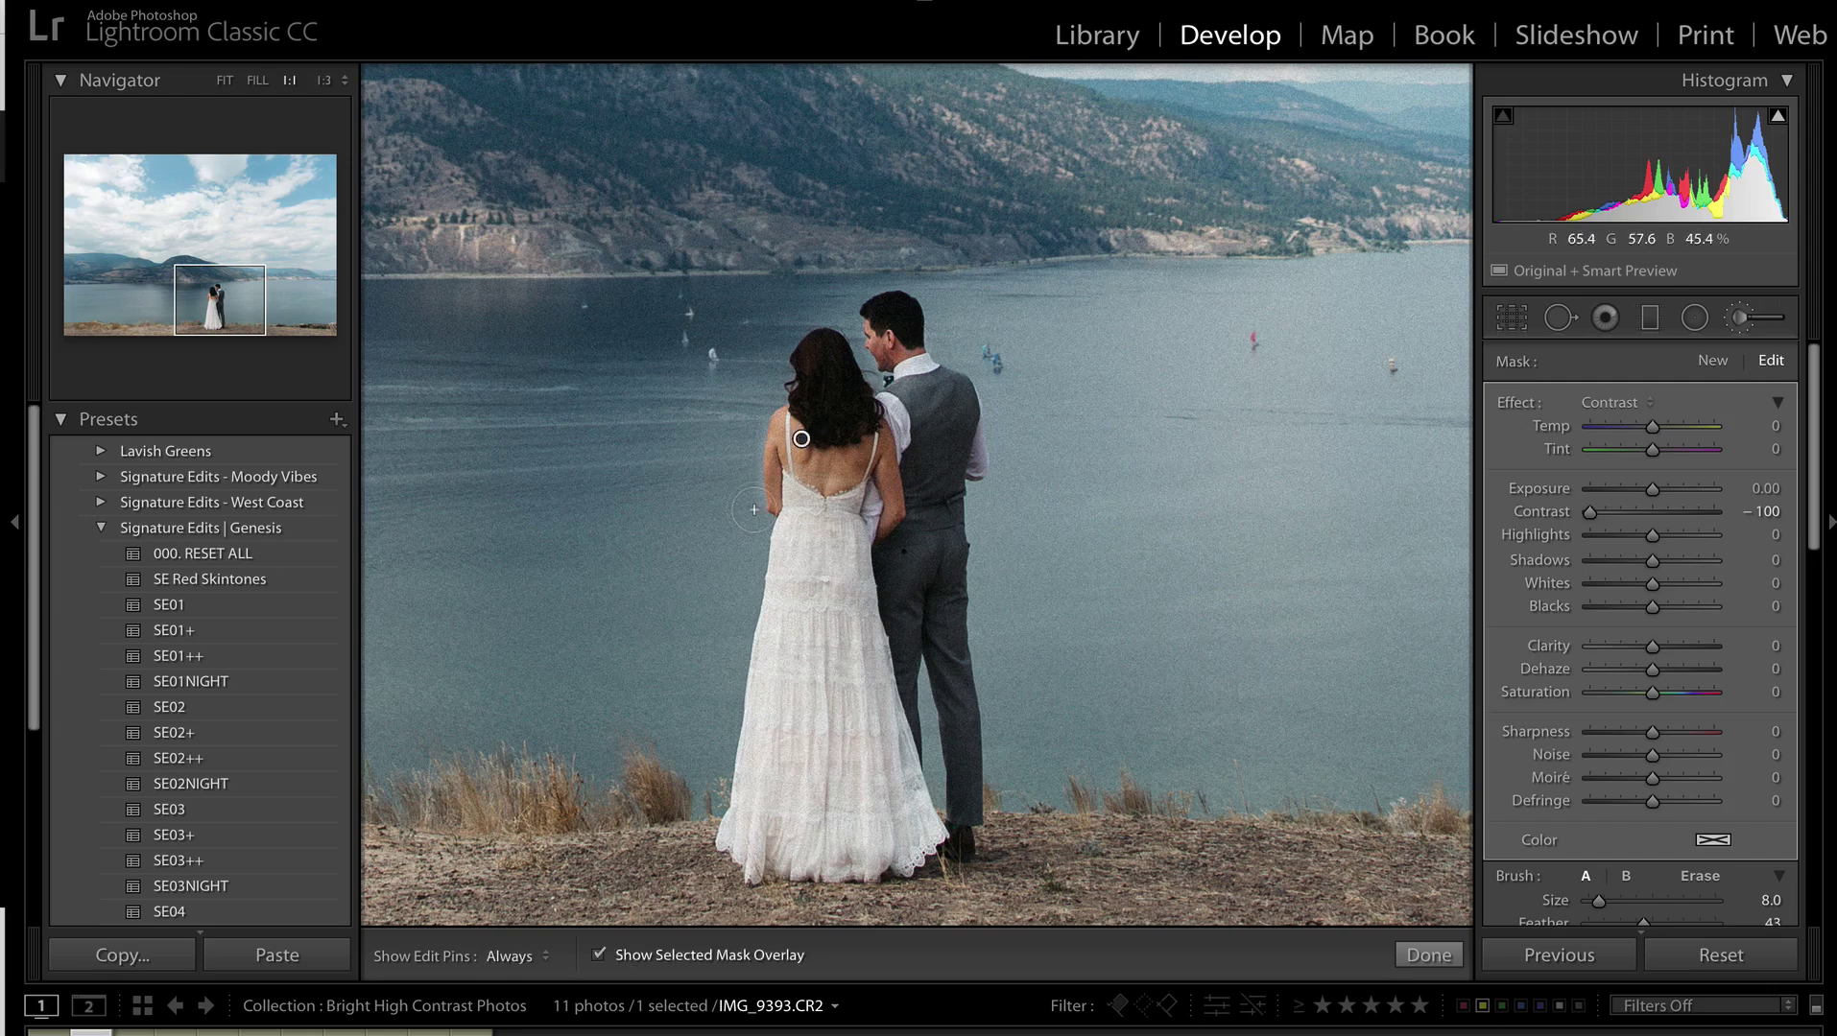
key(alt)
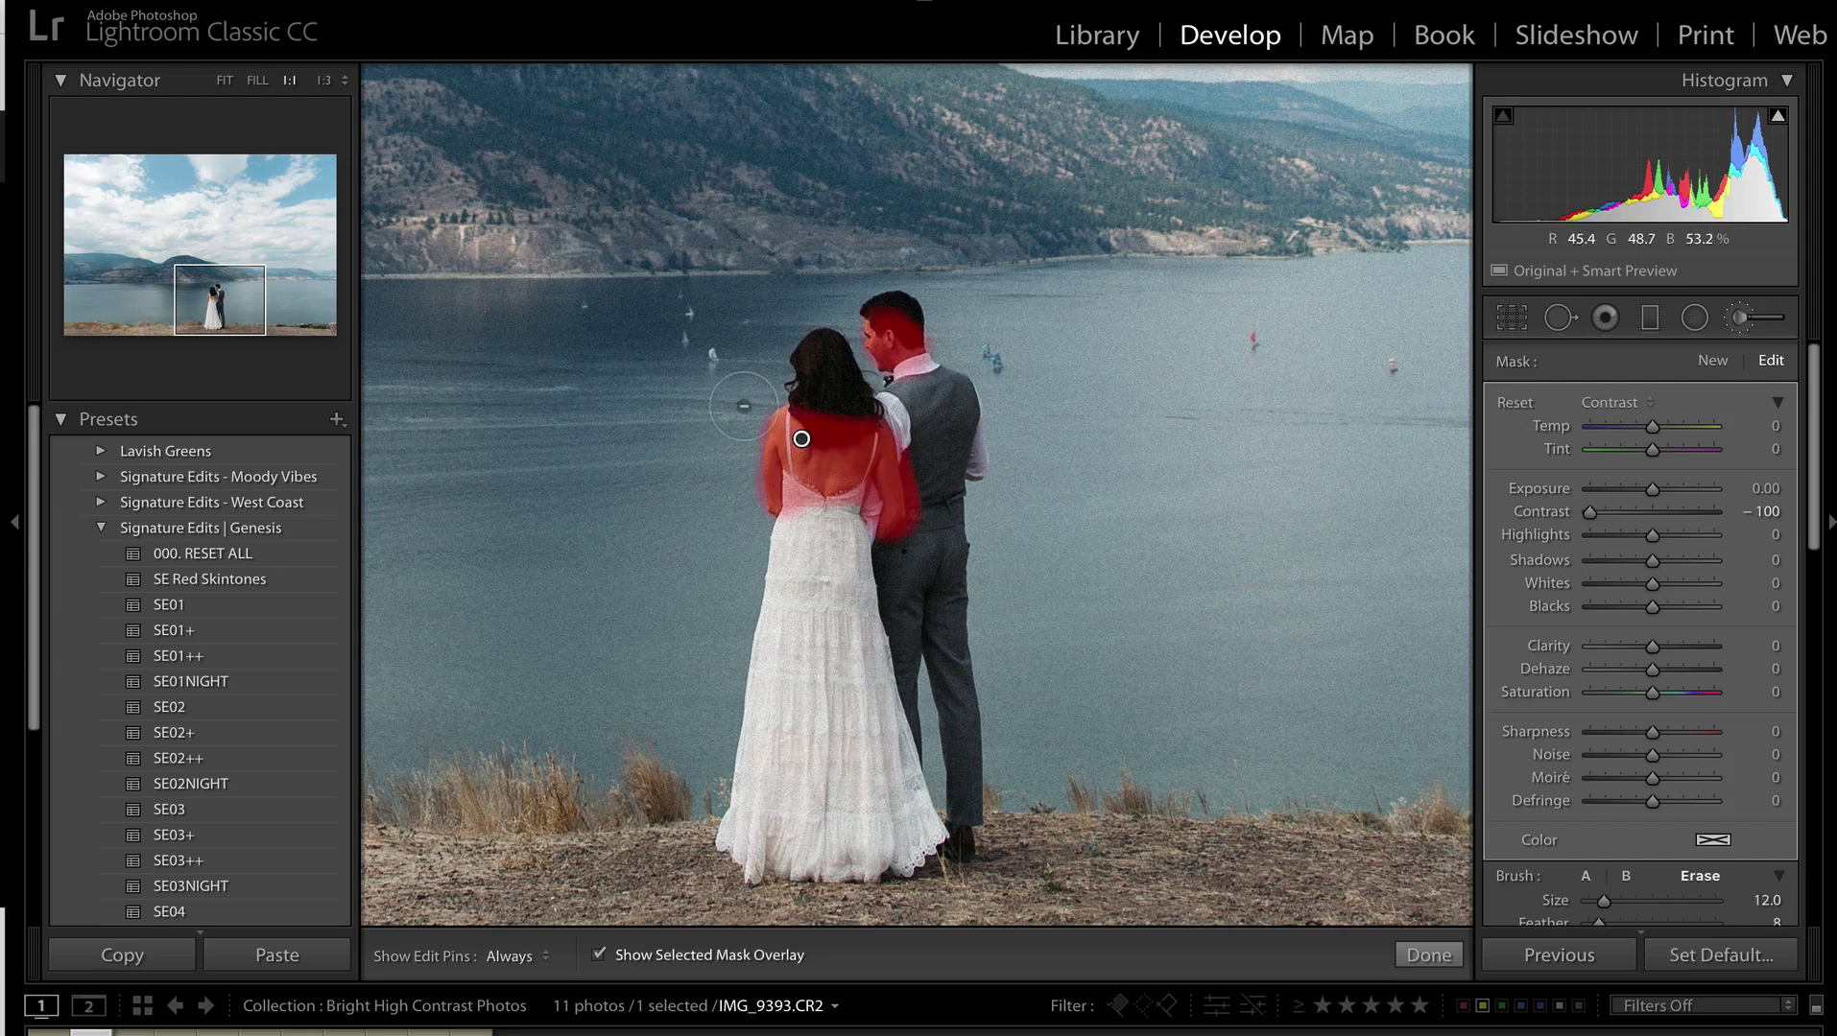
key(h)
drag(906, 574, 927, 493)
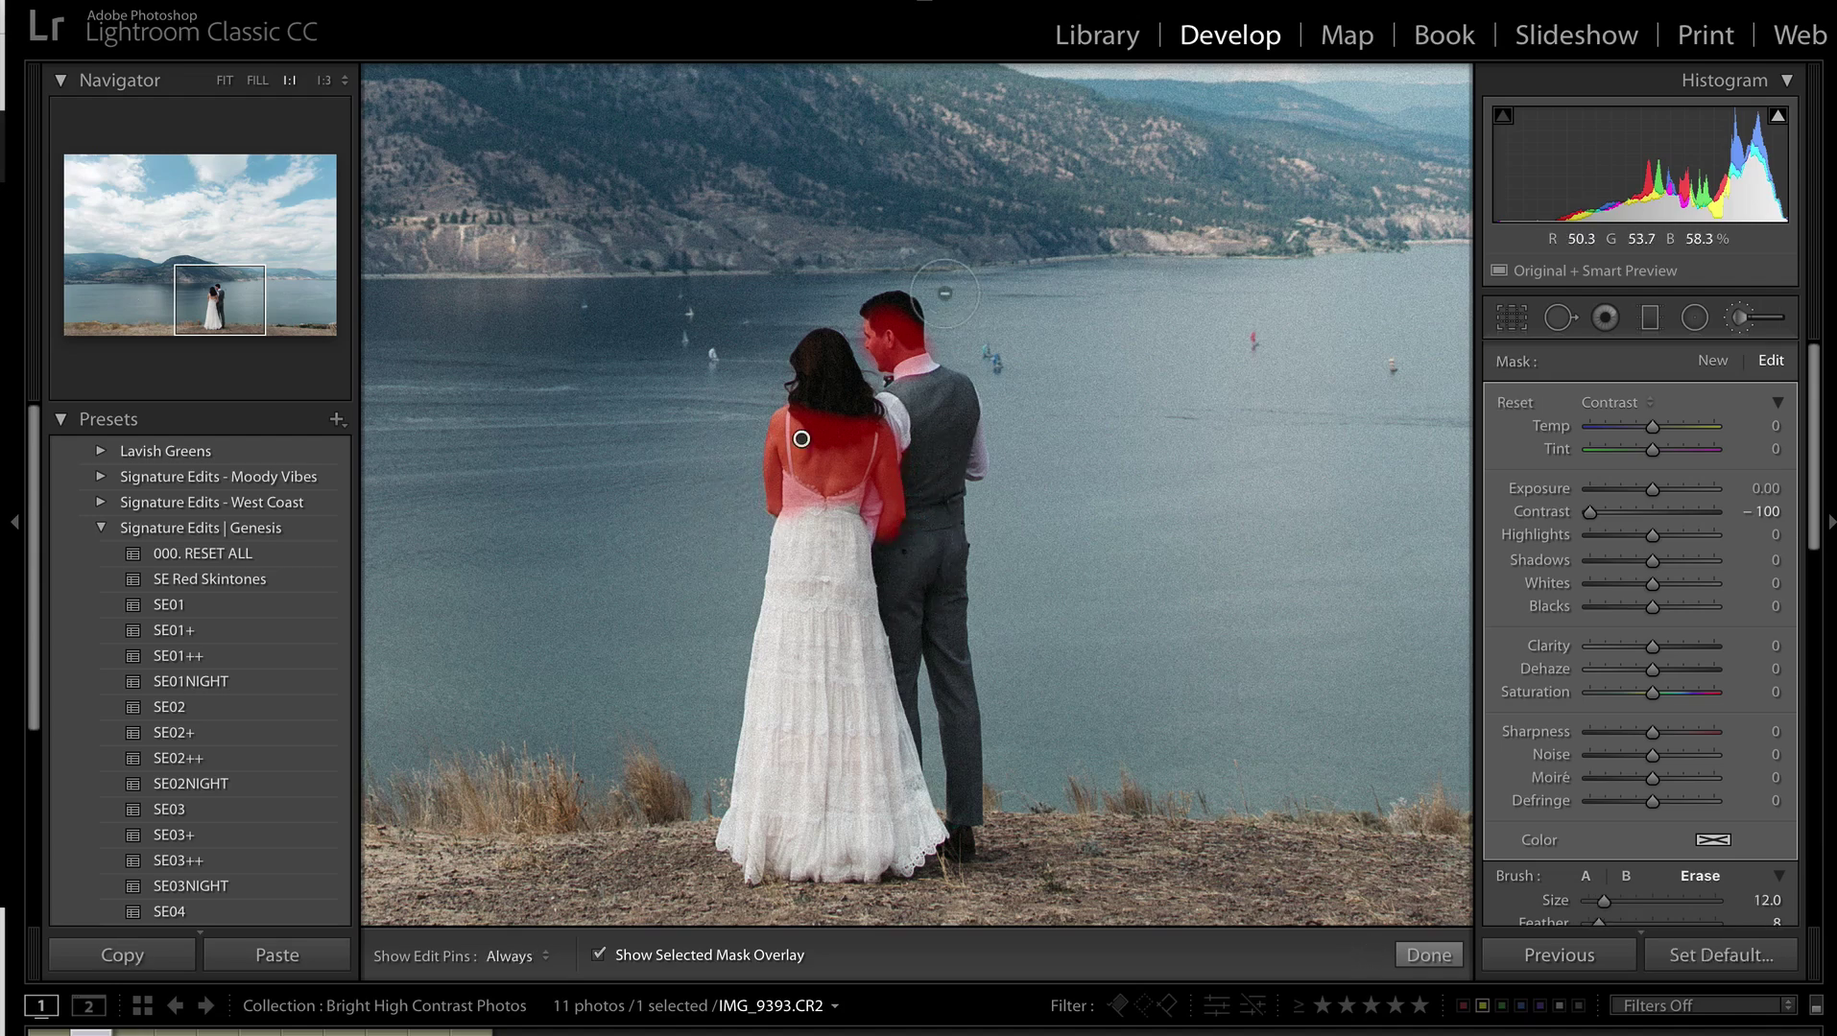
key(h)
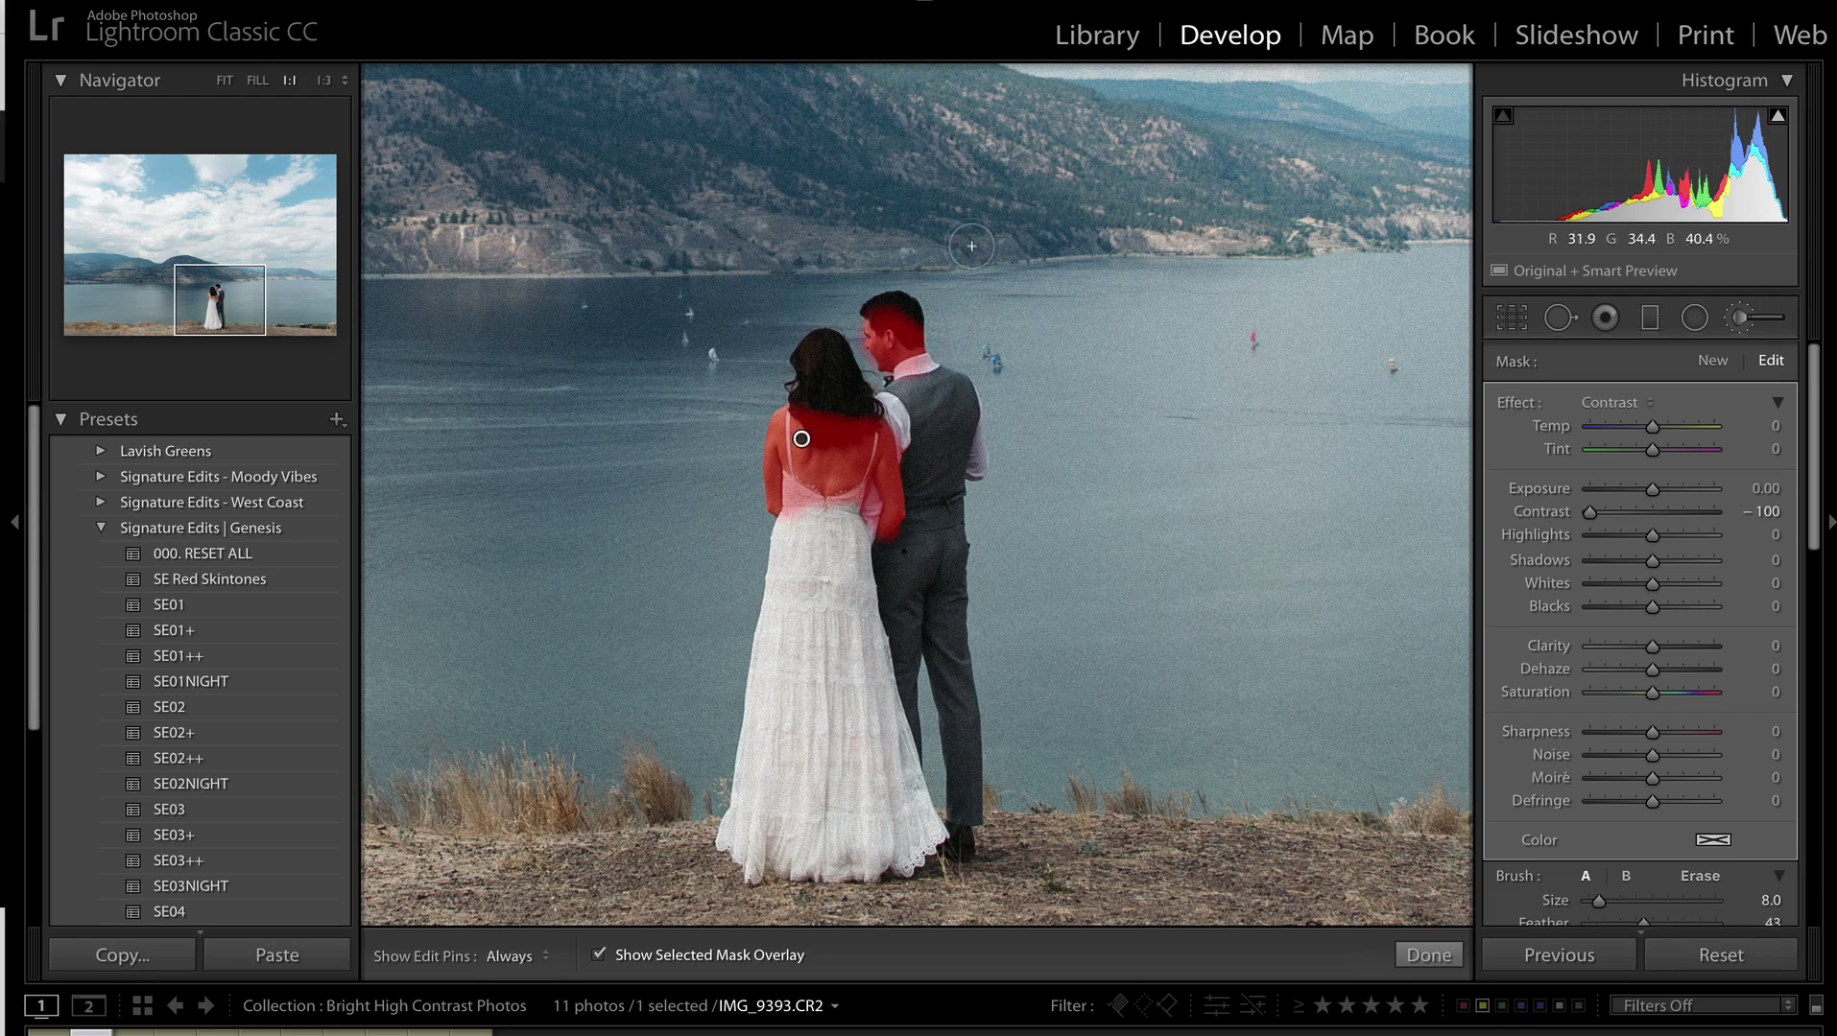
key(o)
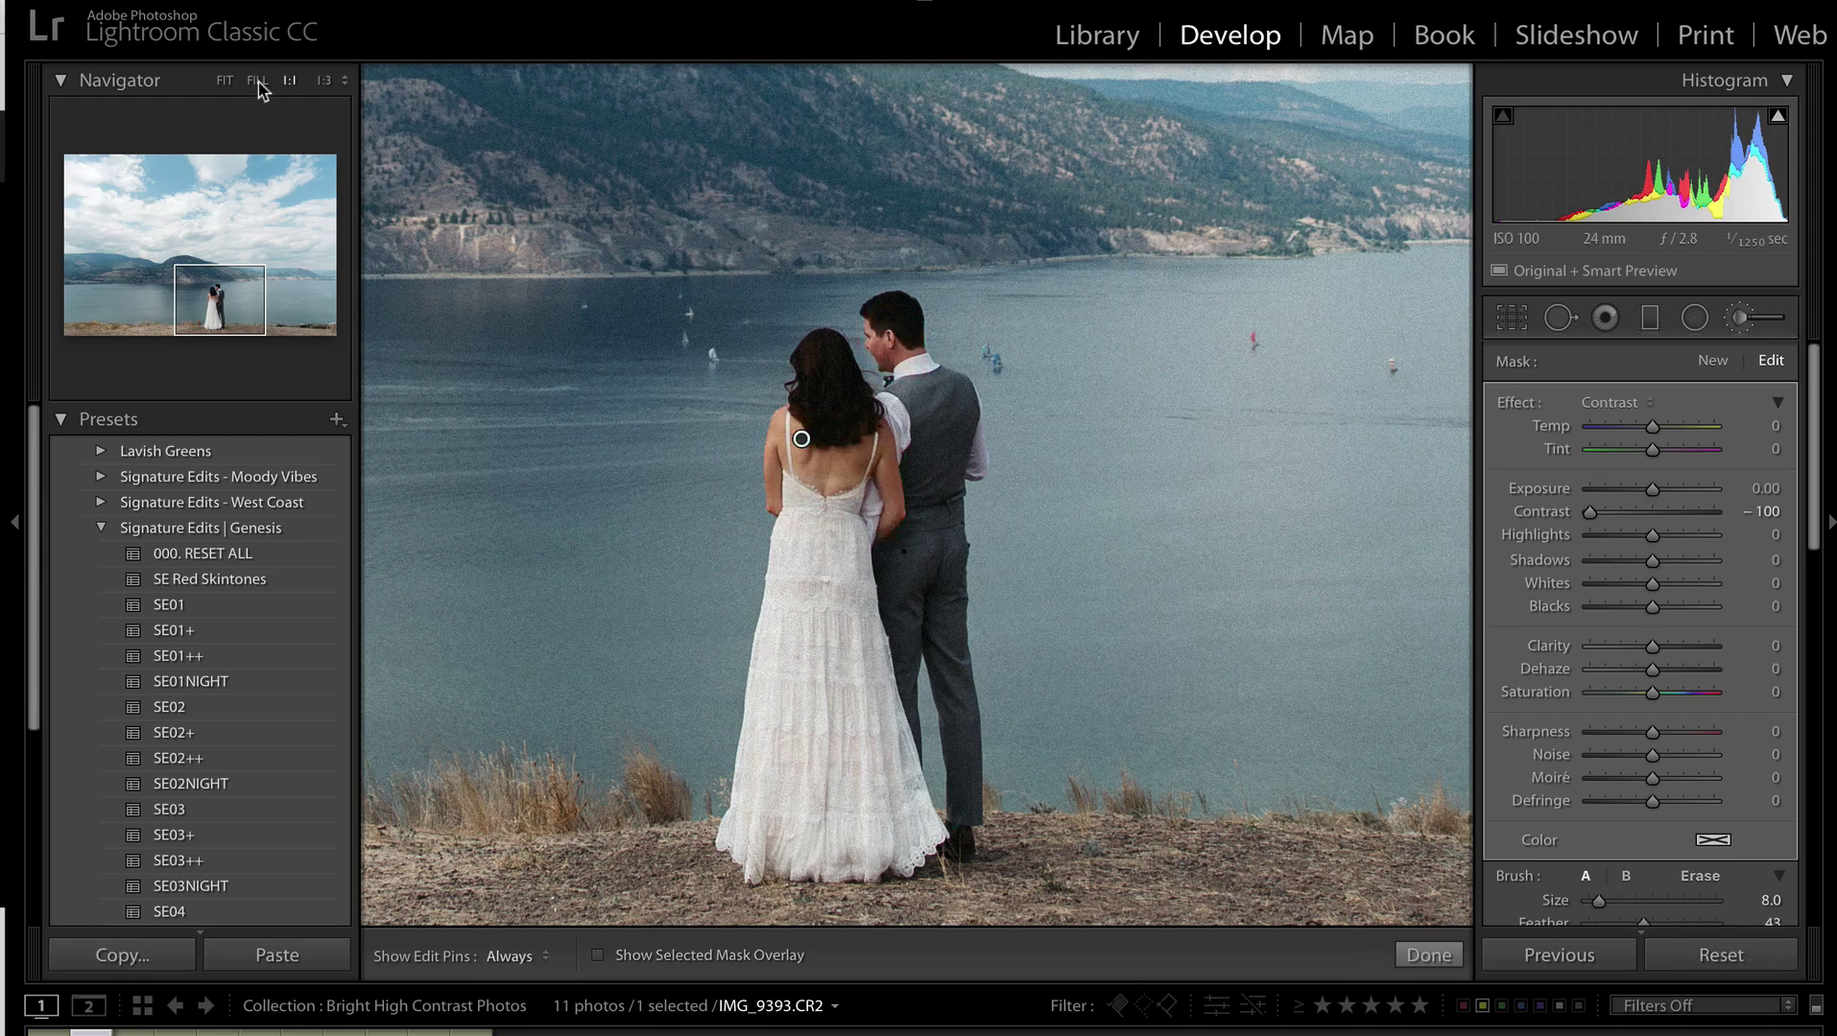
click(223, 83)
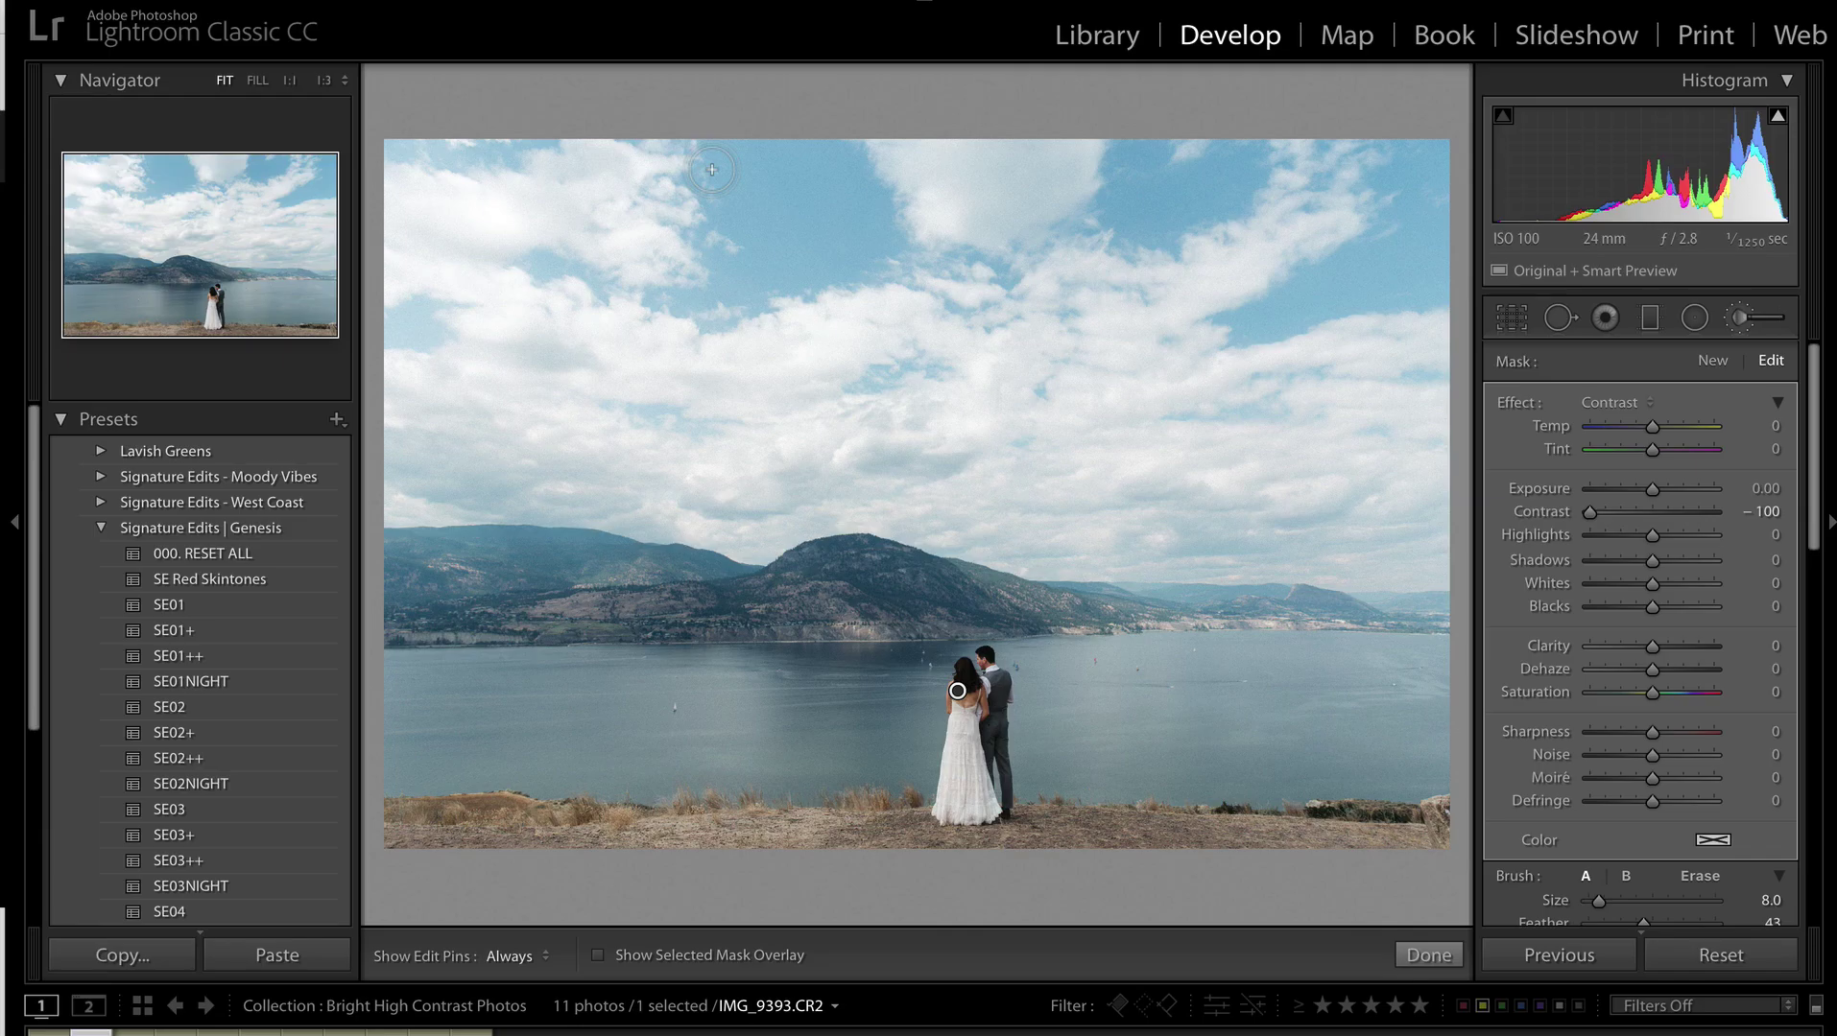
click(1662, 584)
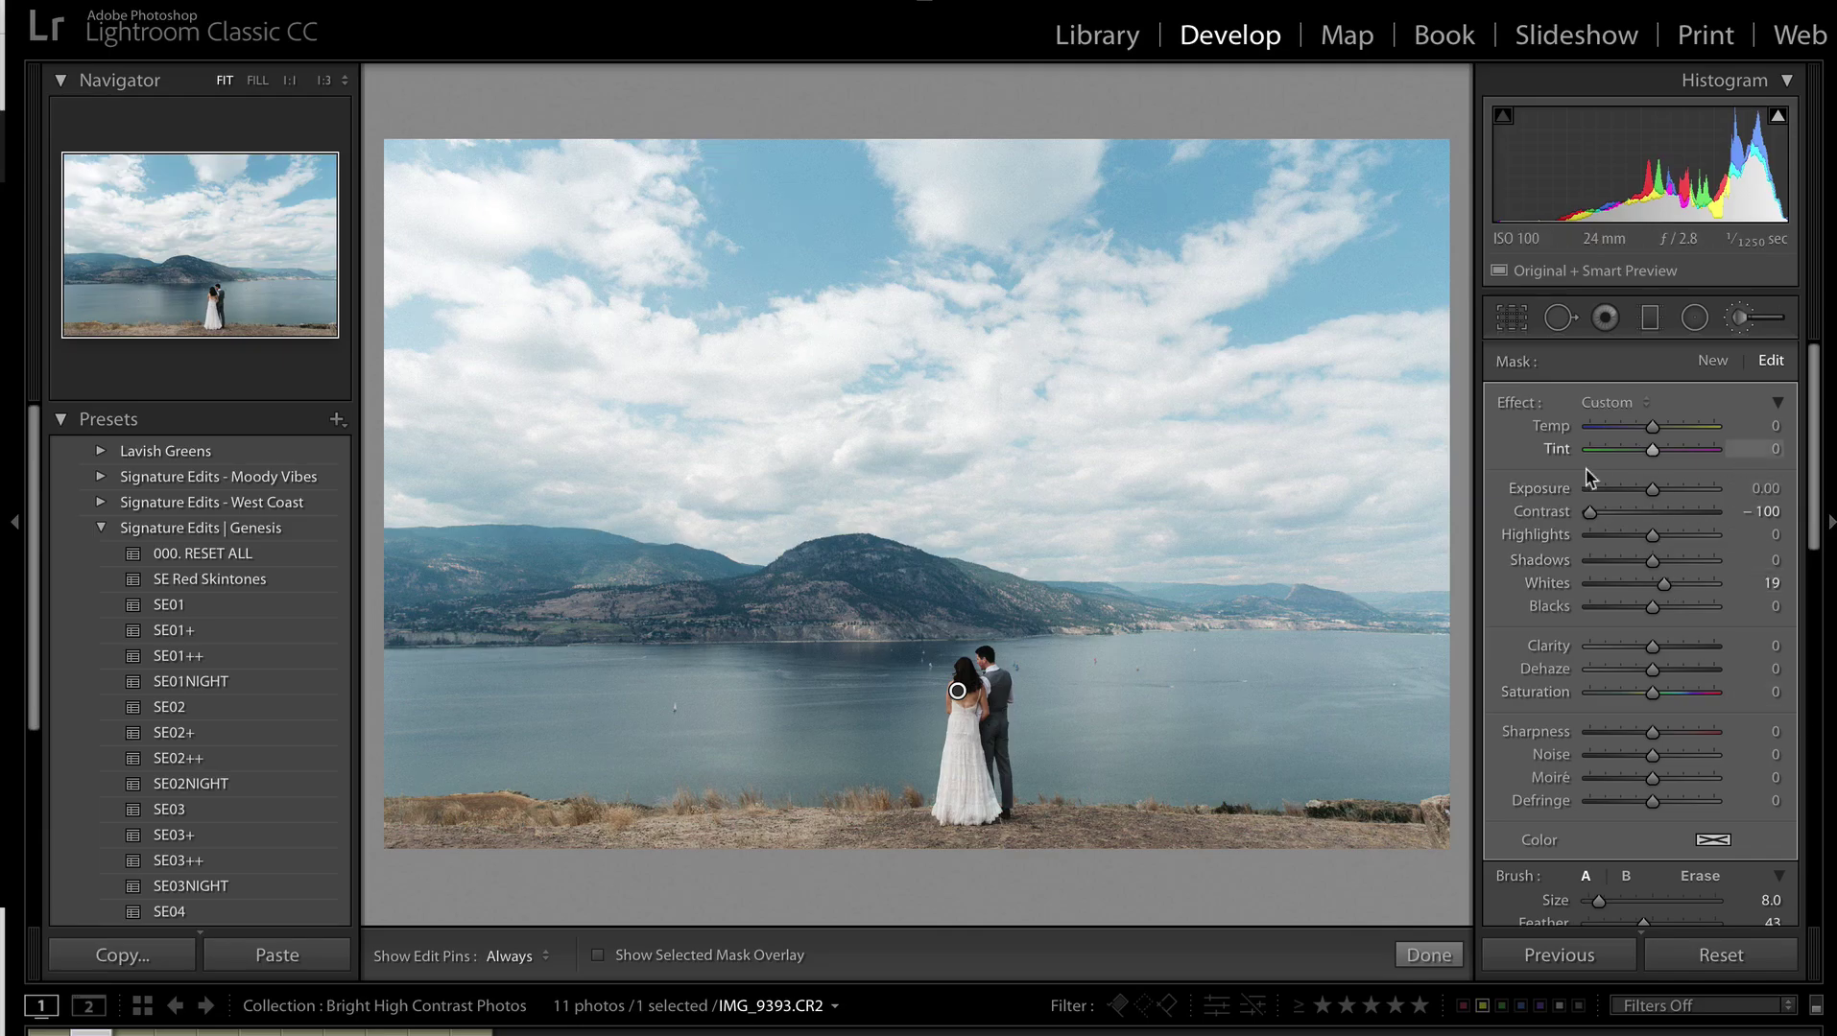
Start a new brush adjustment with the 13 Cloud Enhancer effect at size 33 and paint it over the sky.
click(1691, 323)
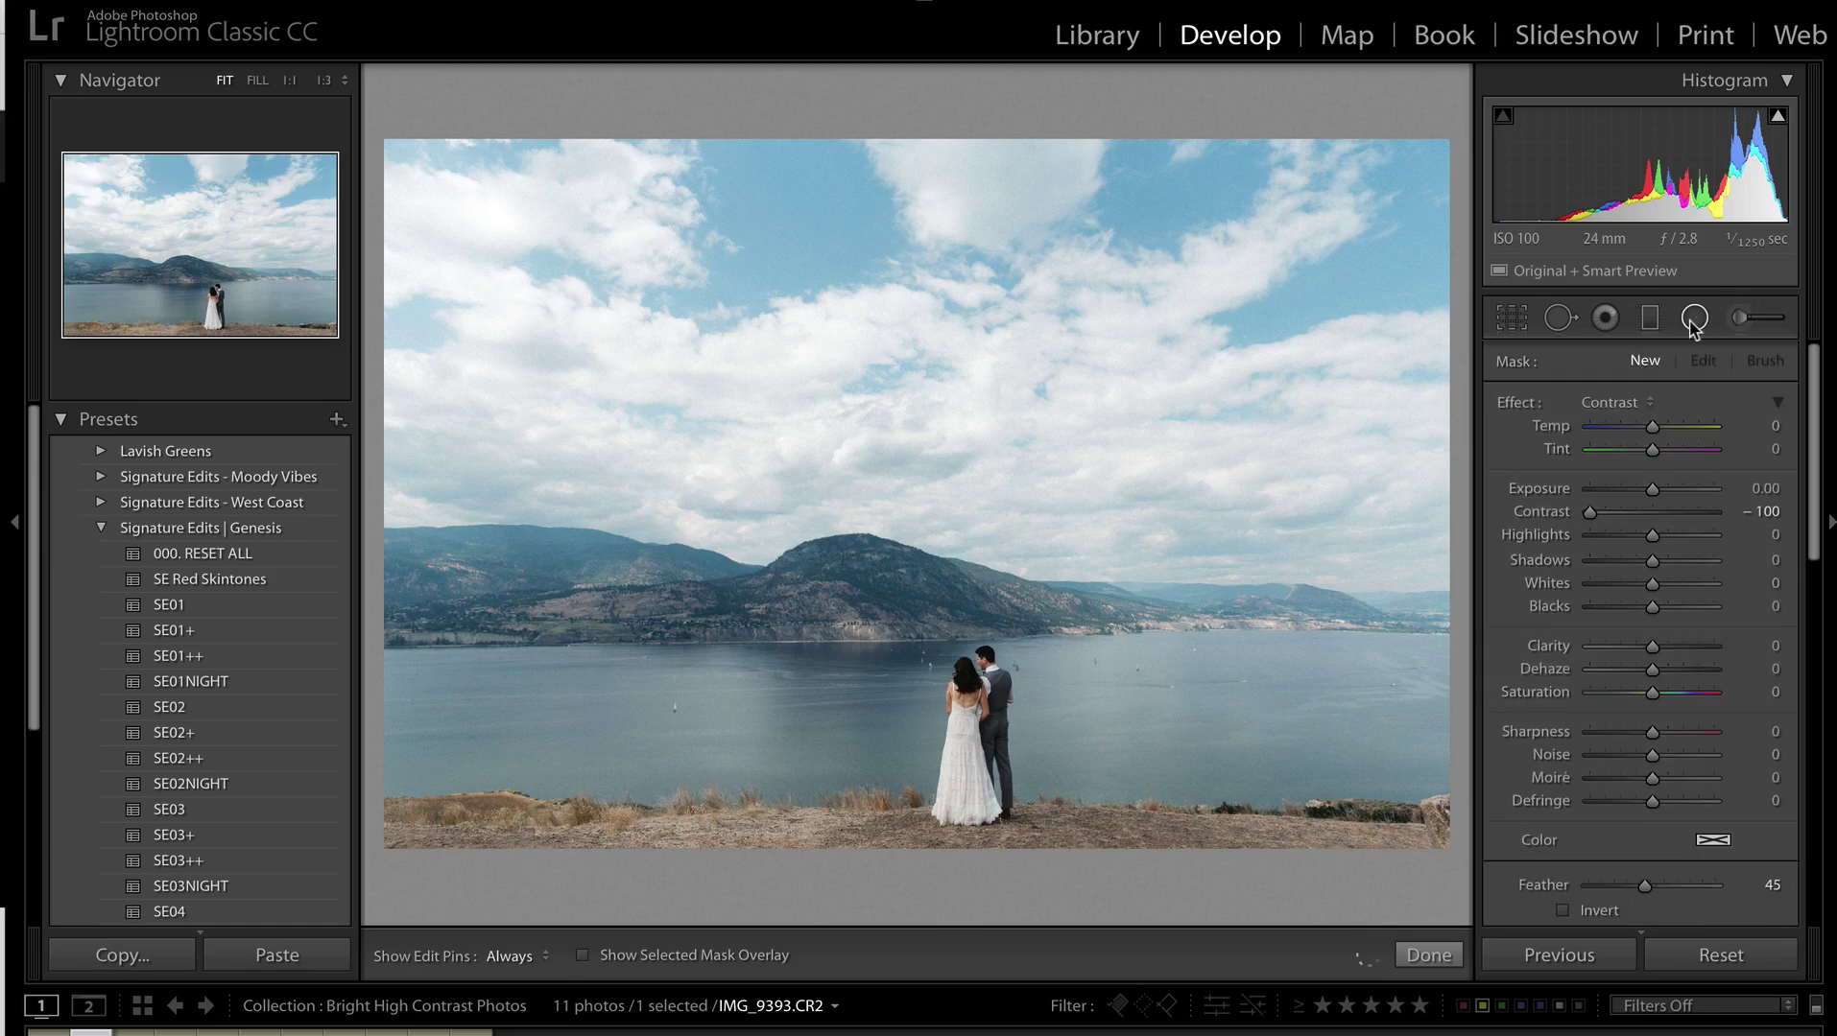
click(1601, 404)
scroll(1631, 815, down, 2)
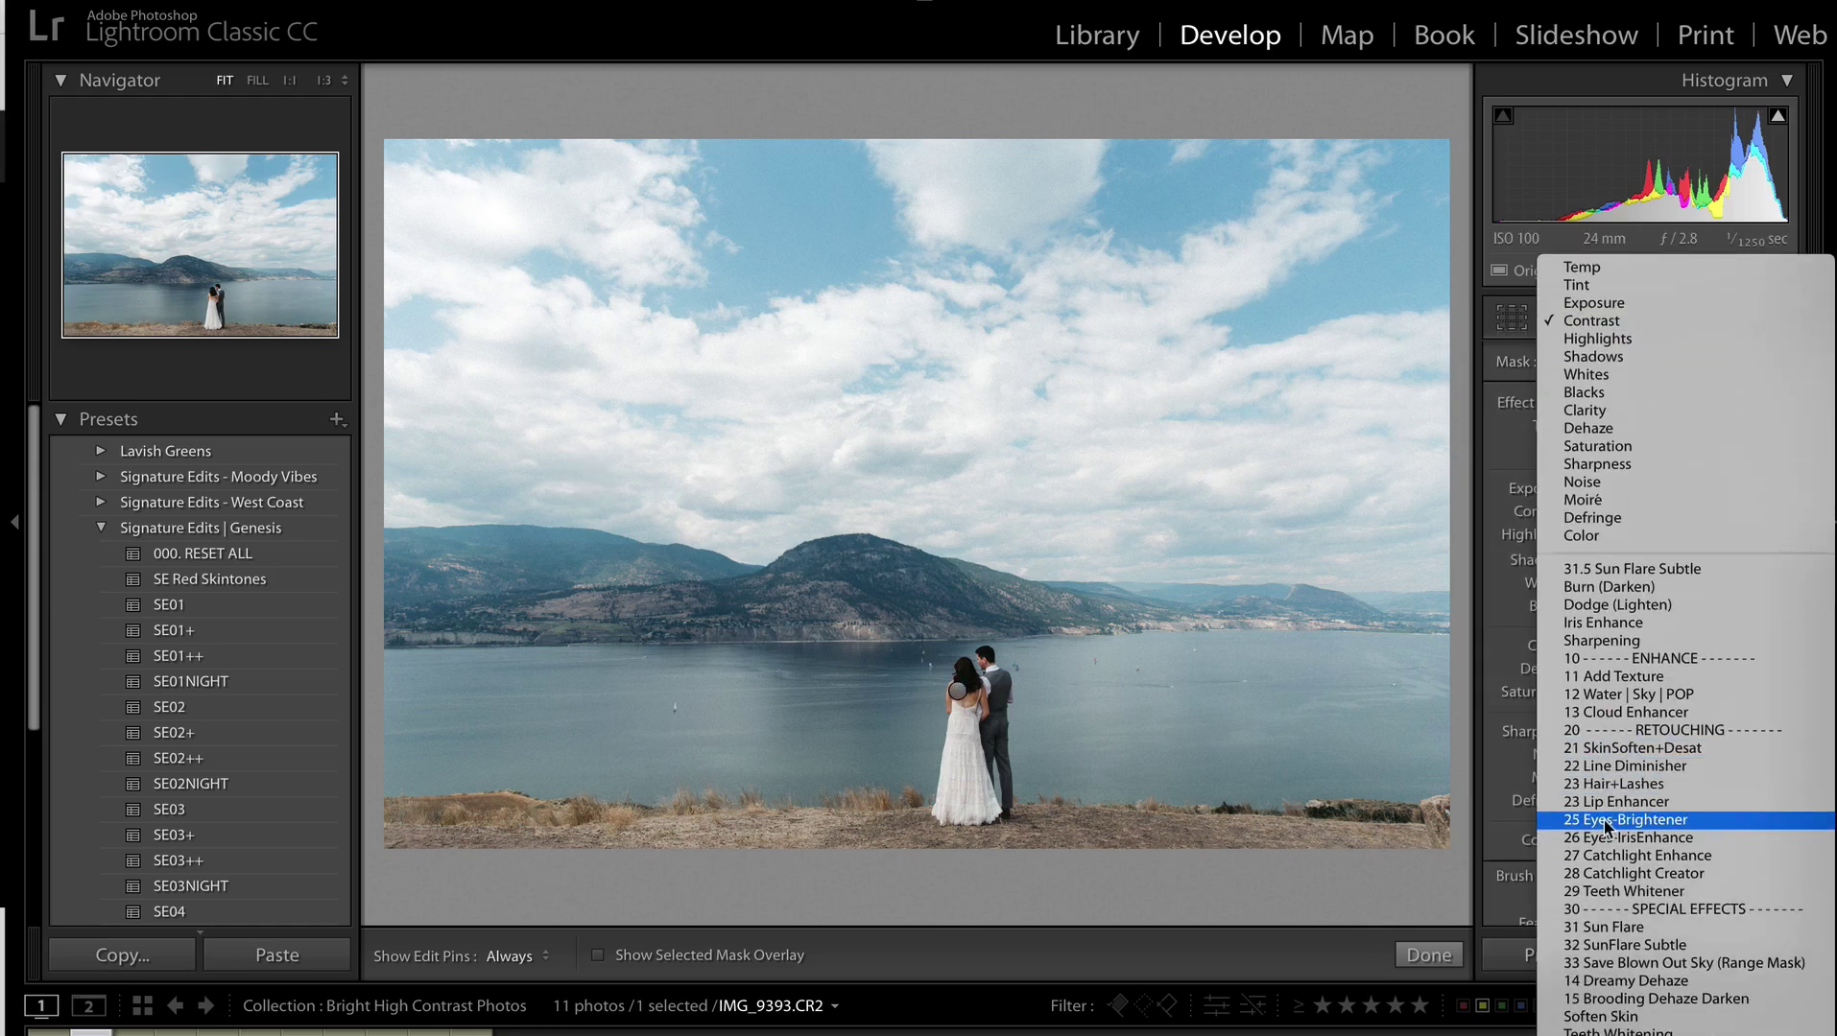
click(1645, 695)
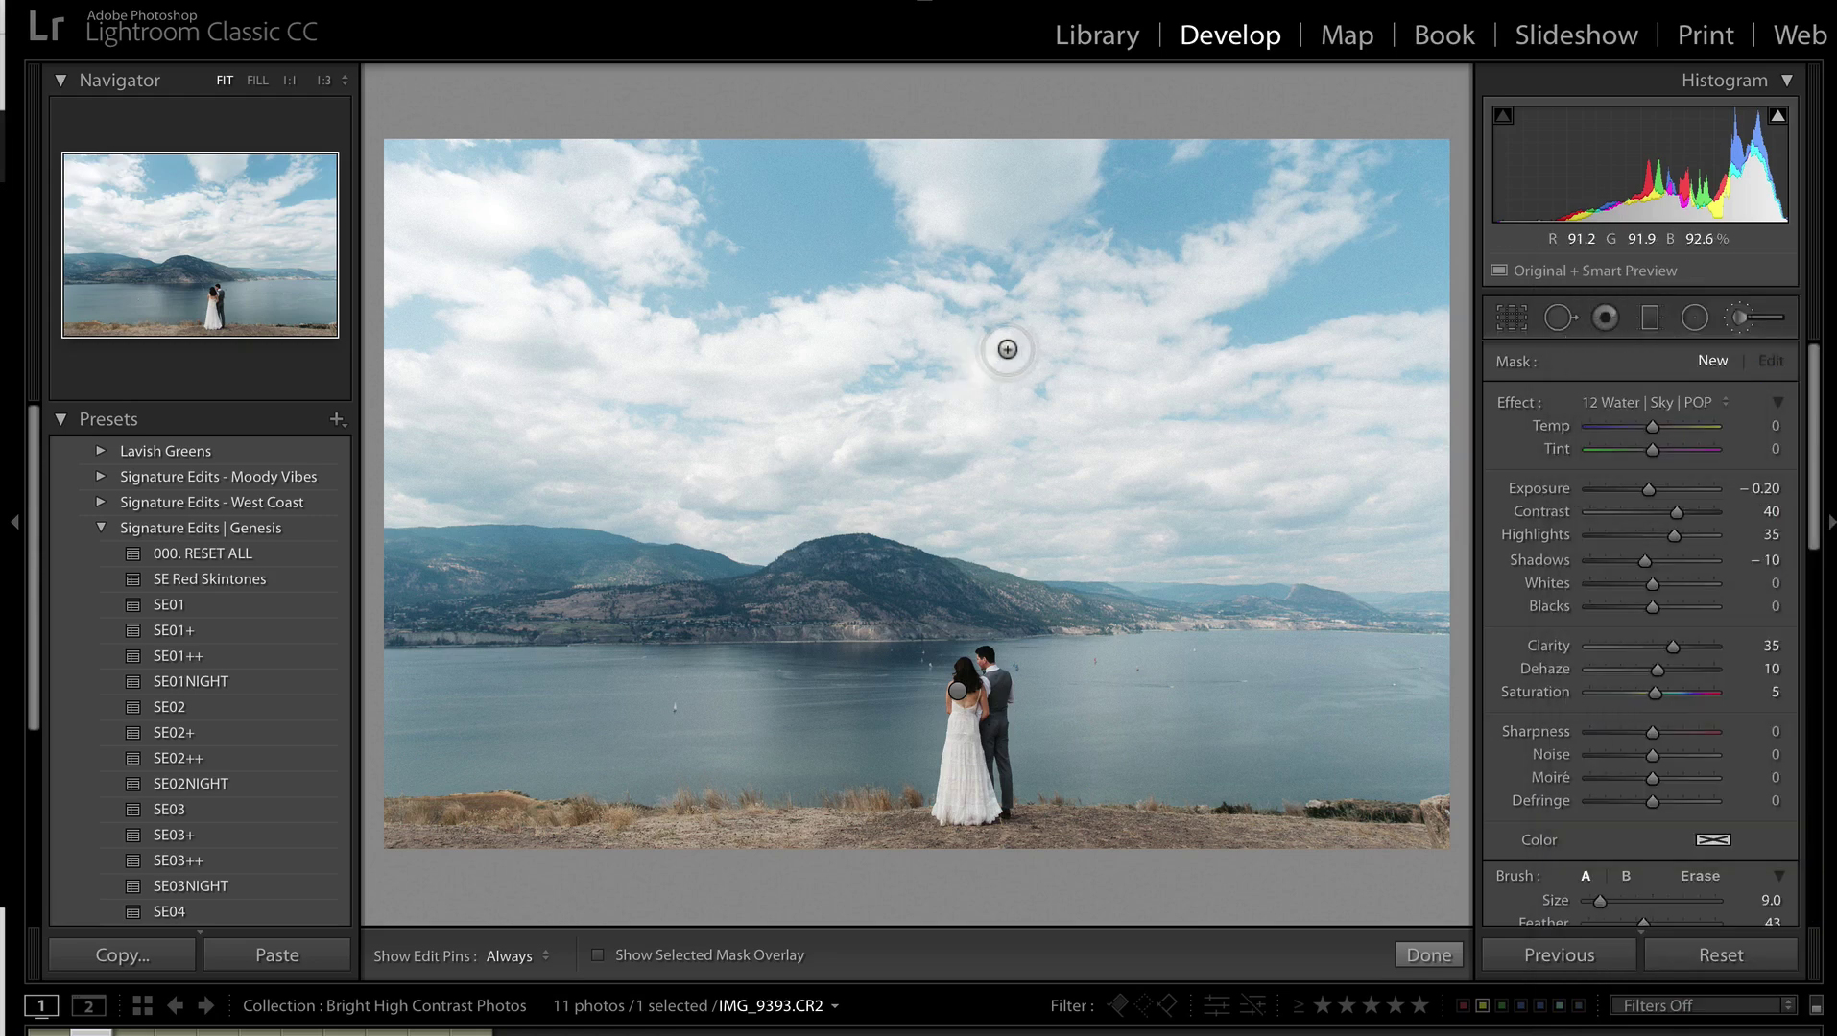
click(1648, 405)
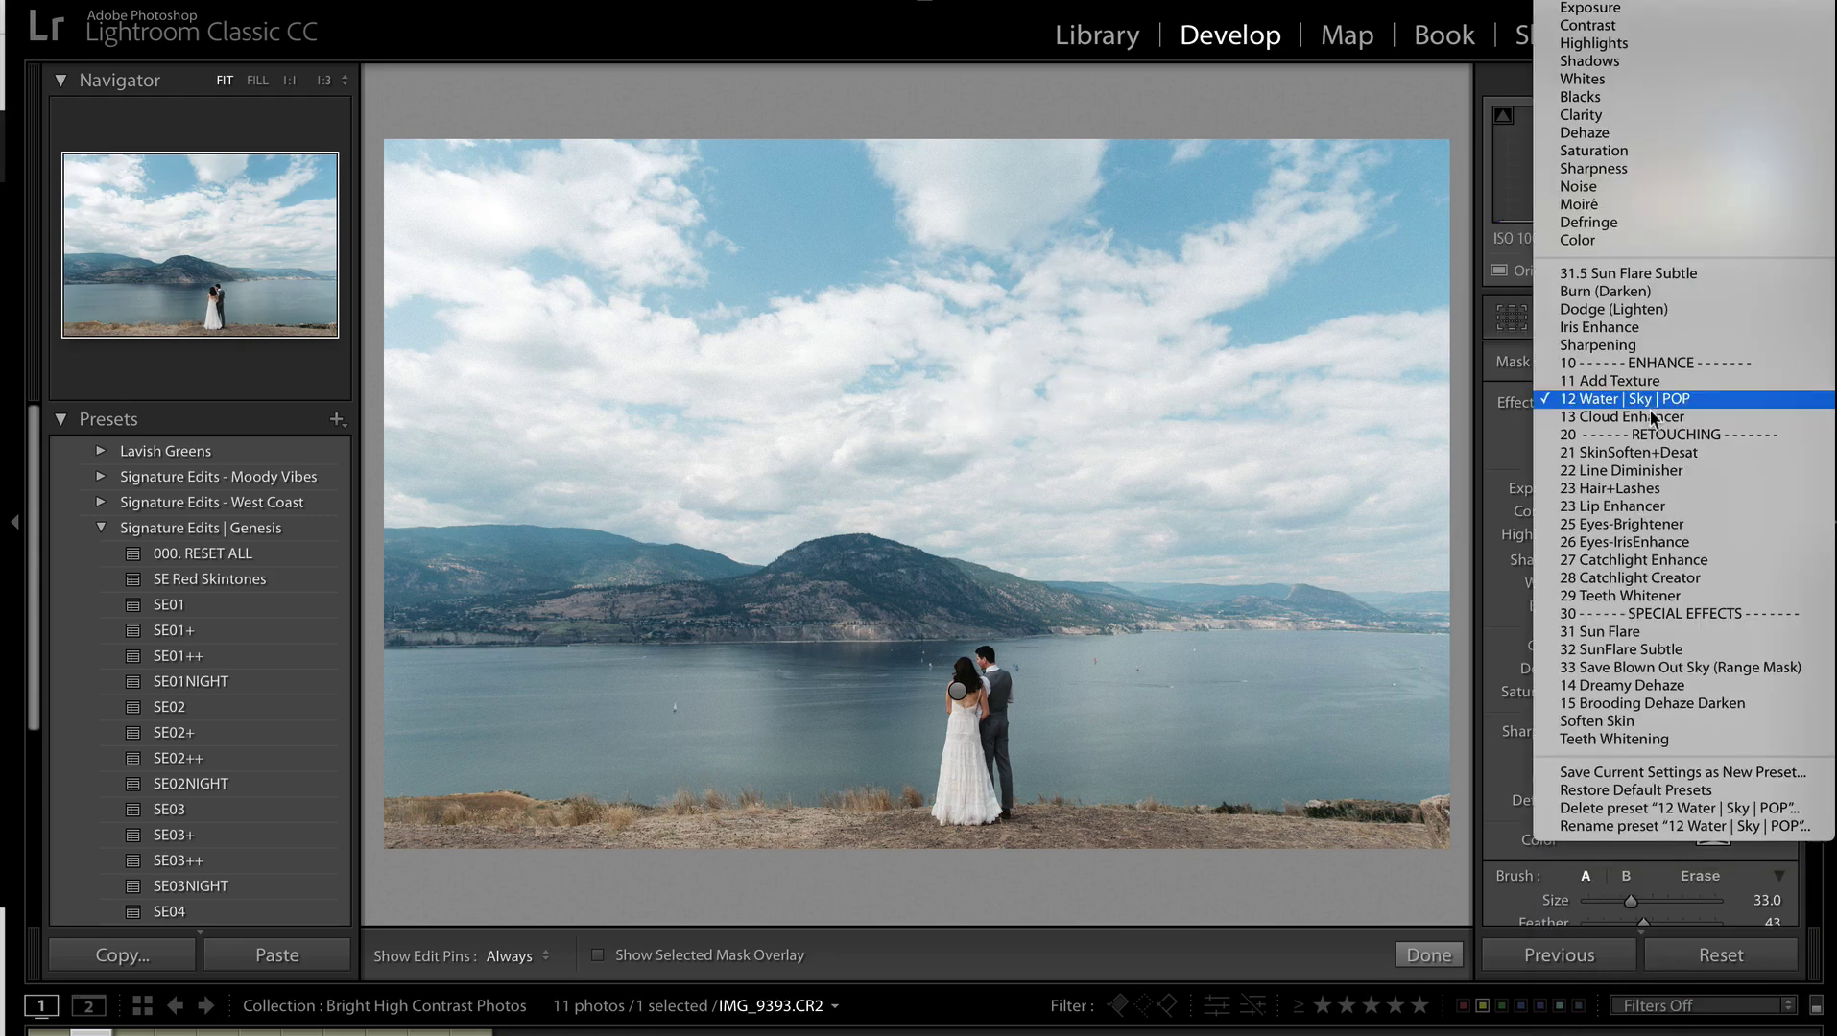
click(1652, 419)
key(h)
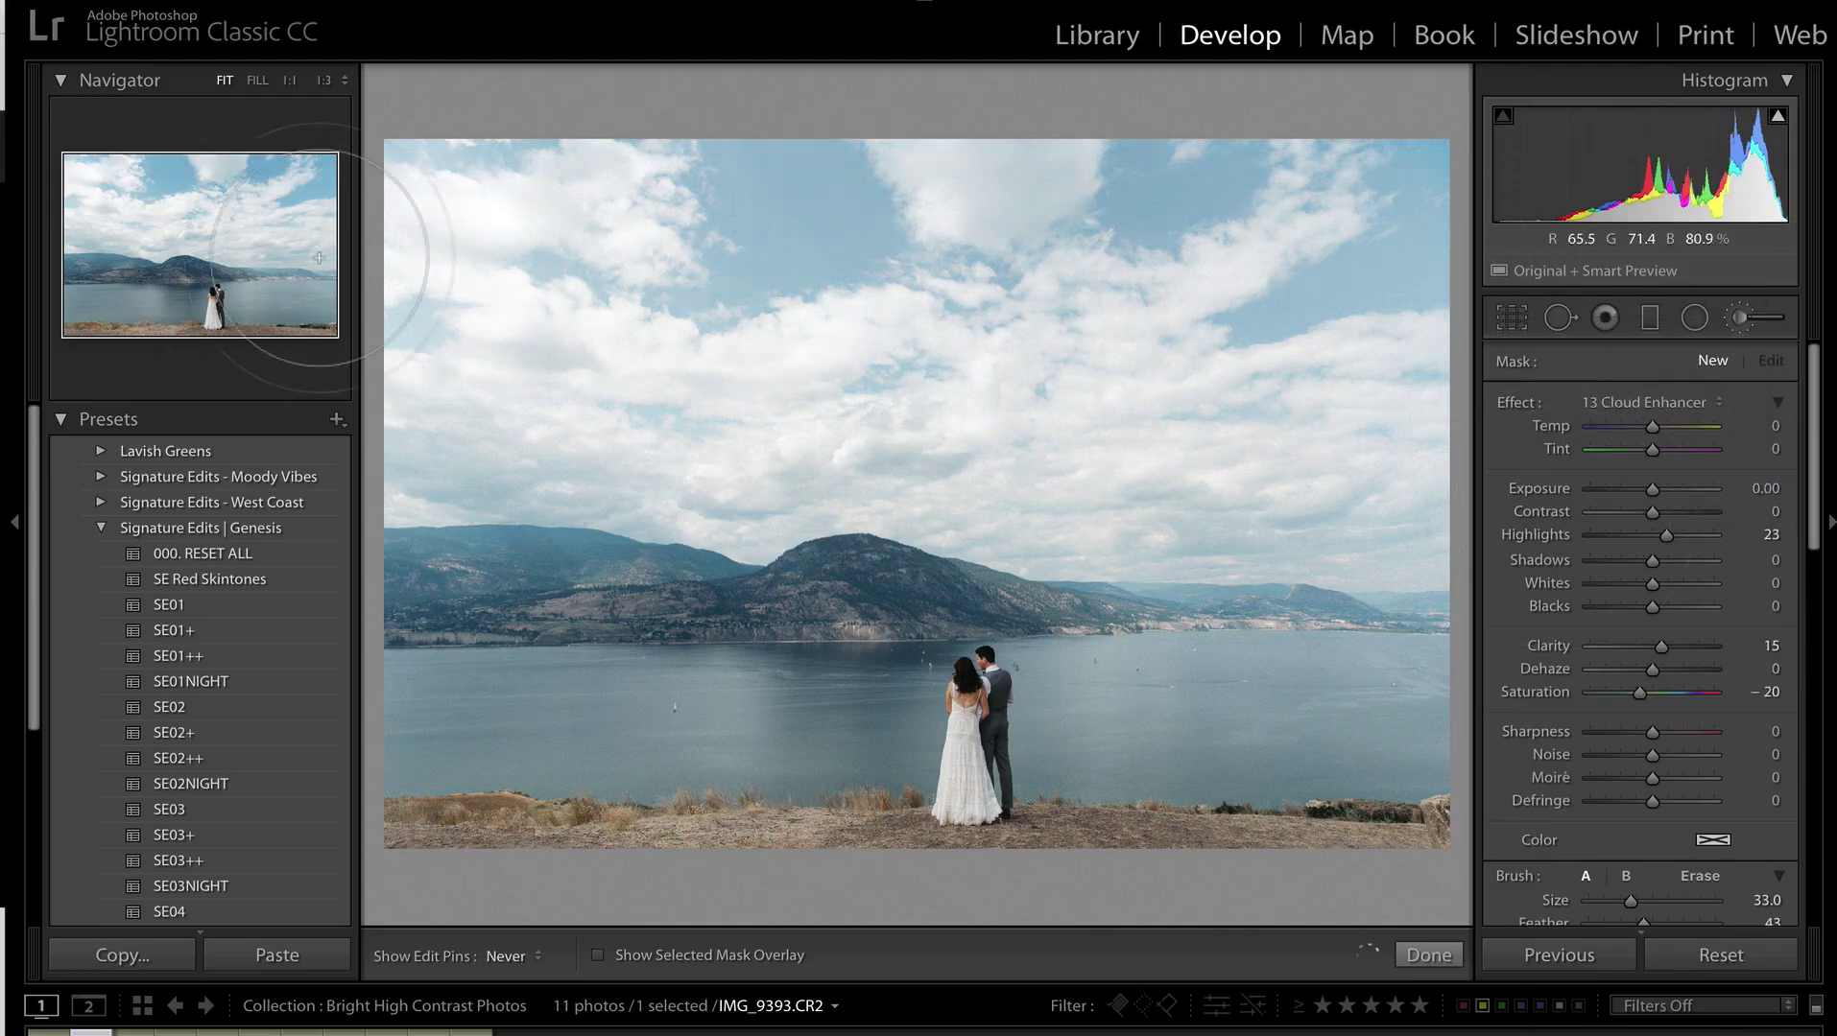
key(h)
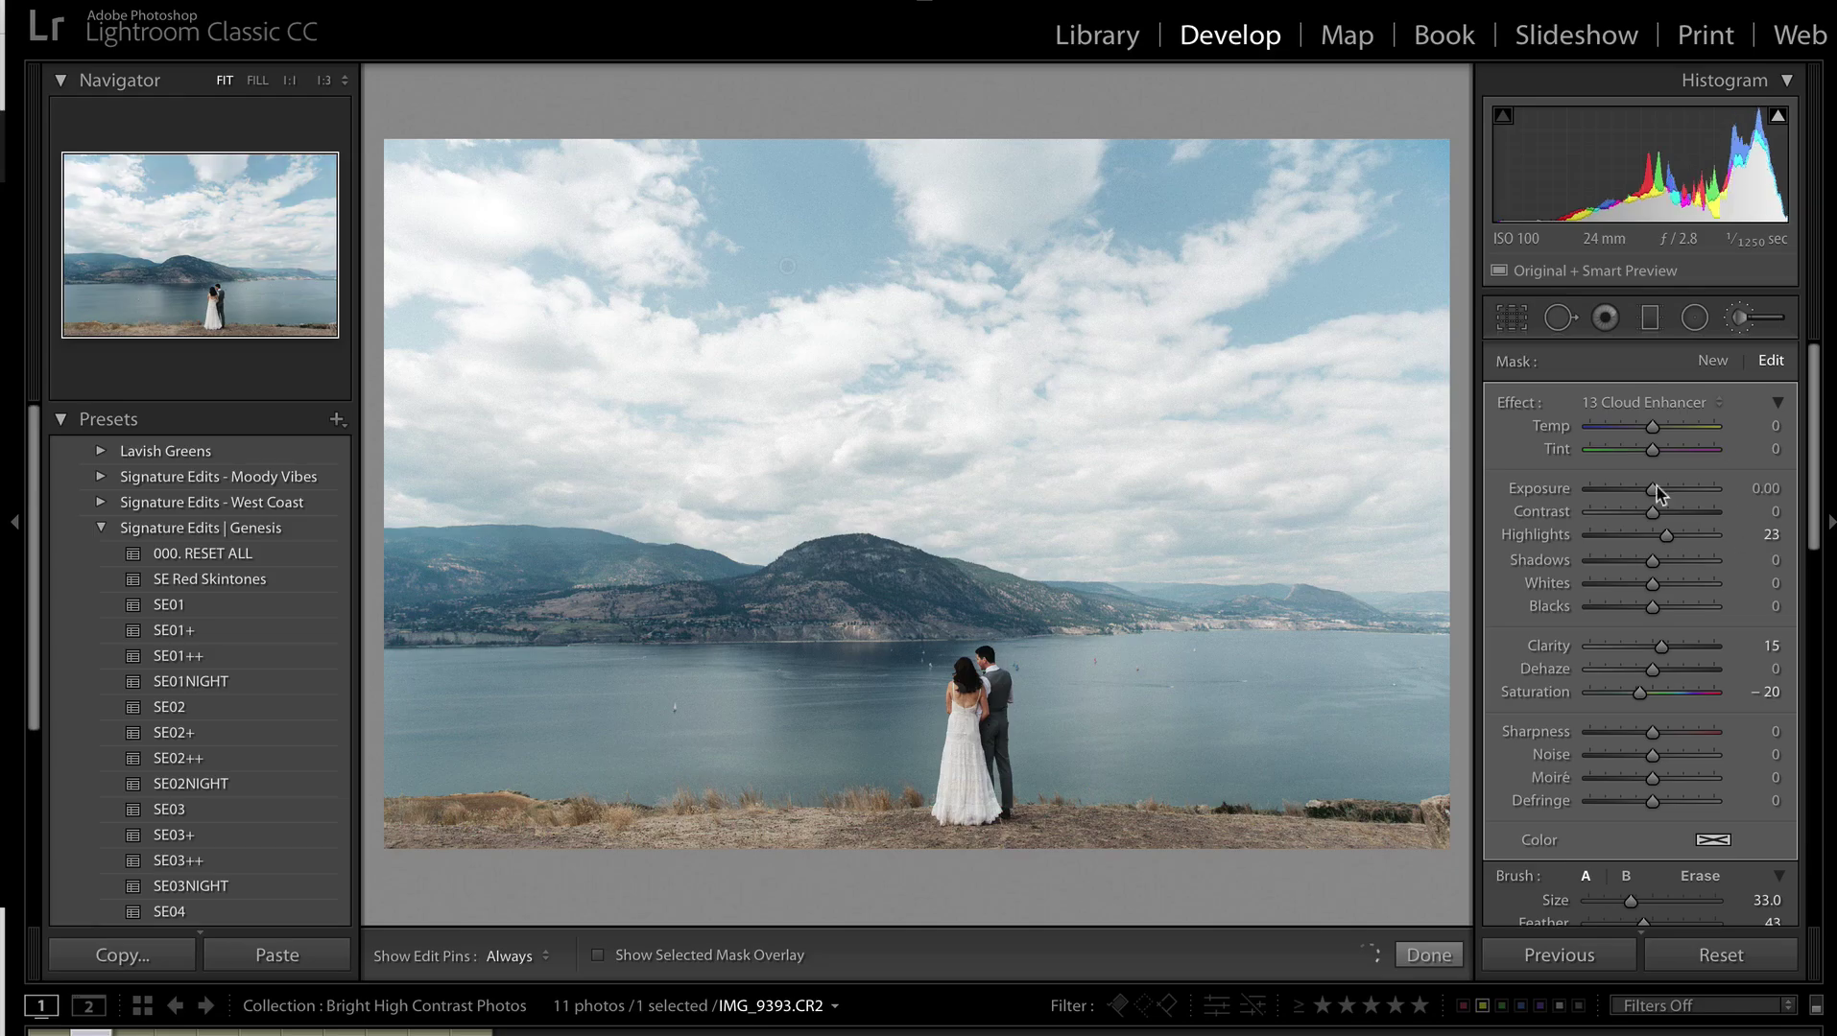
Try contrast 16 and saturation 0 on the sky adjustment, and switch its effect to 12 Water | Sky | POP.
click(1661, 514)
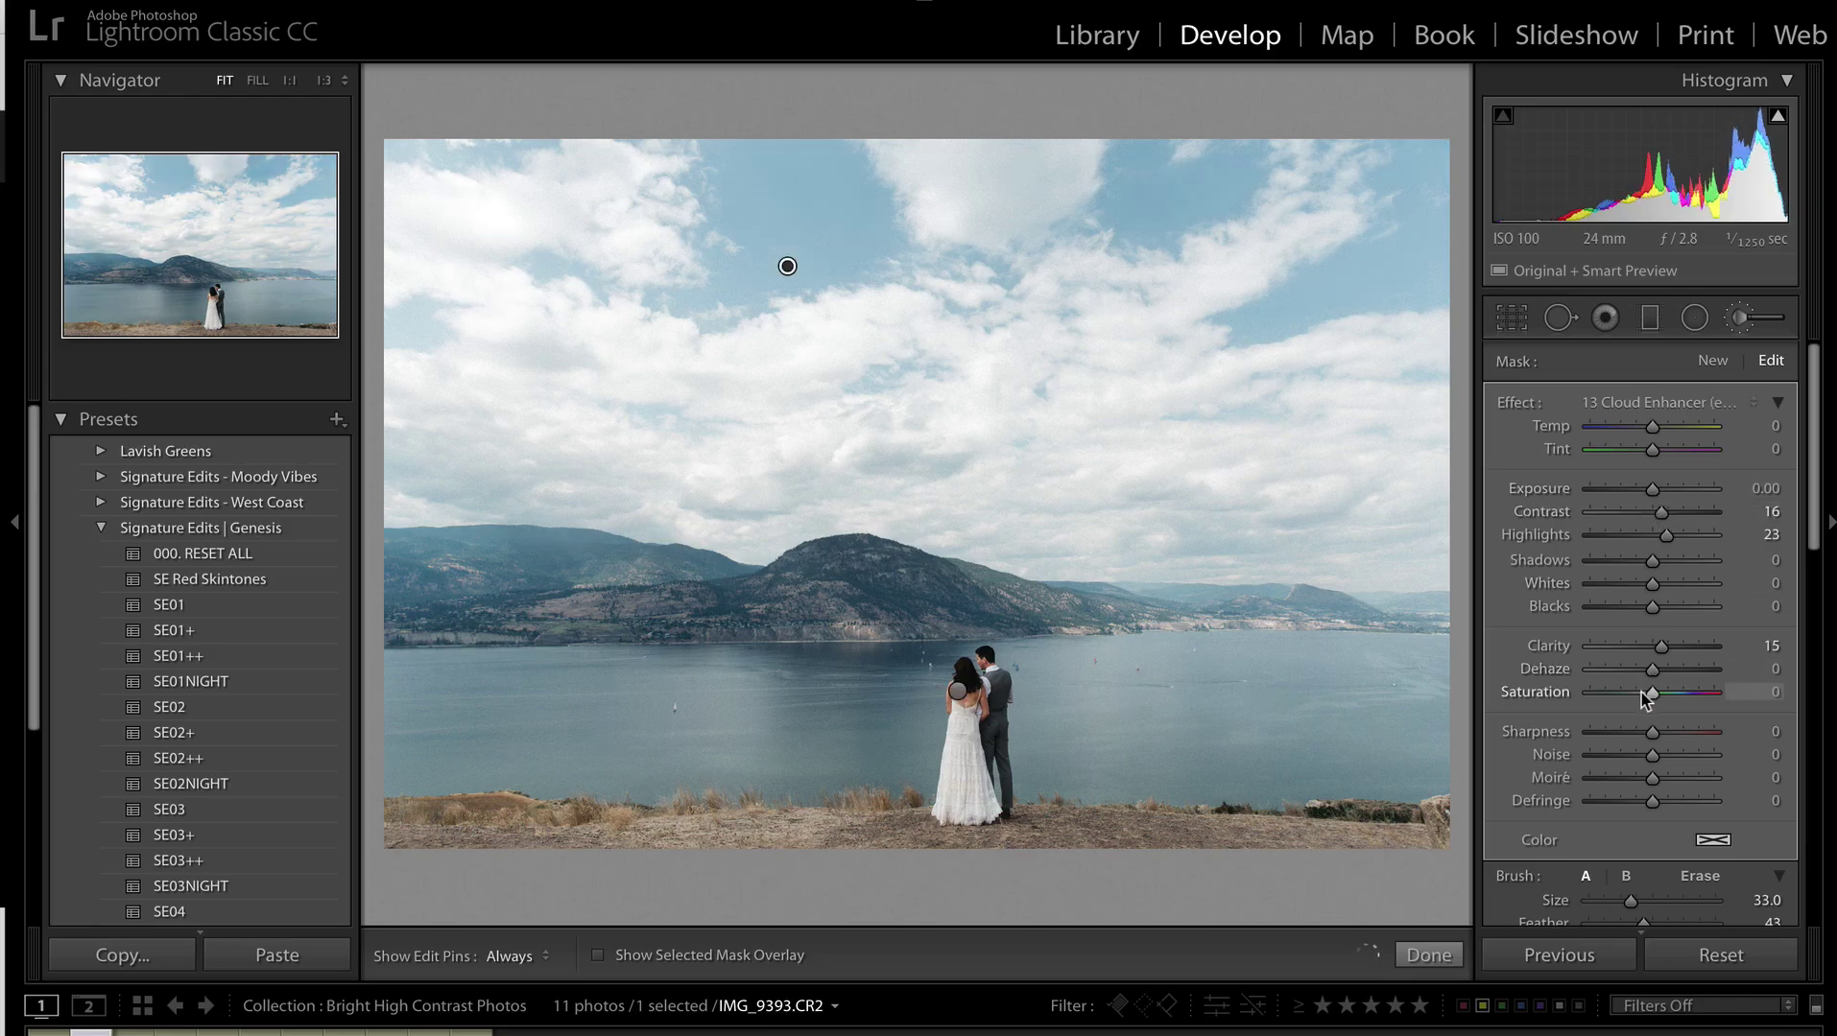
click(1625, 400)
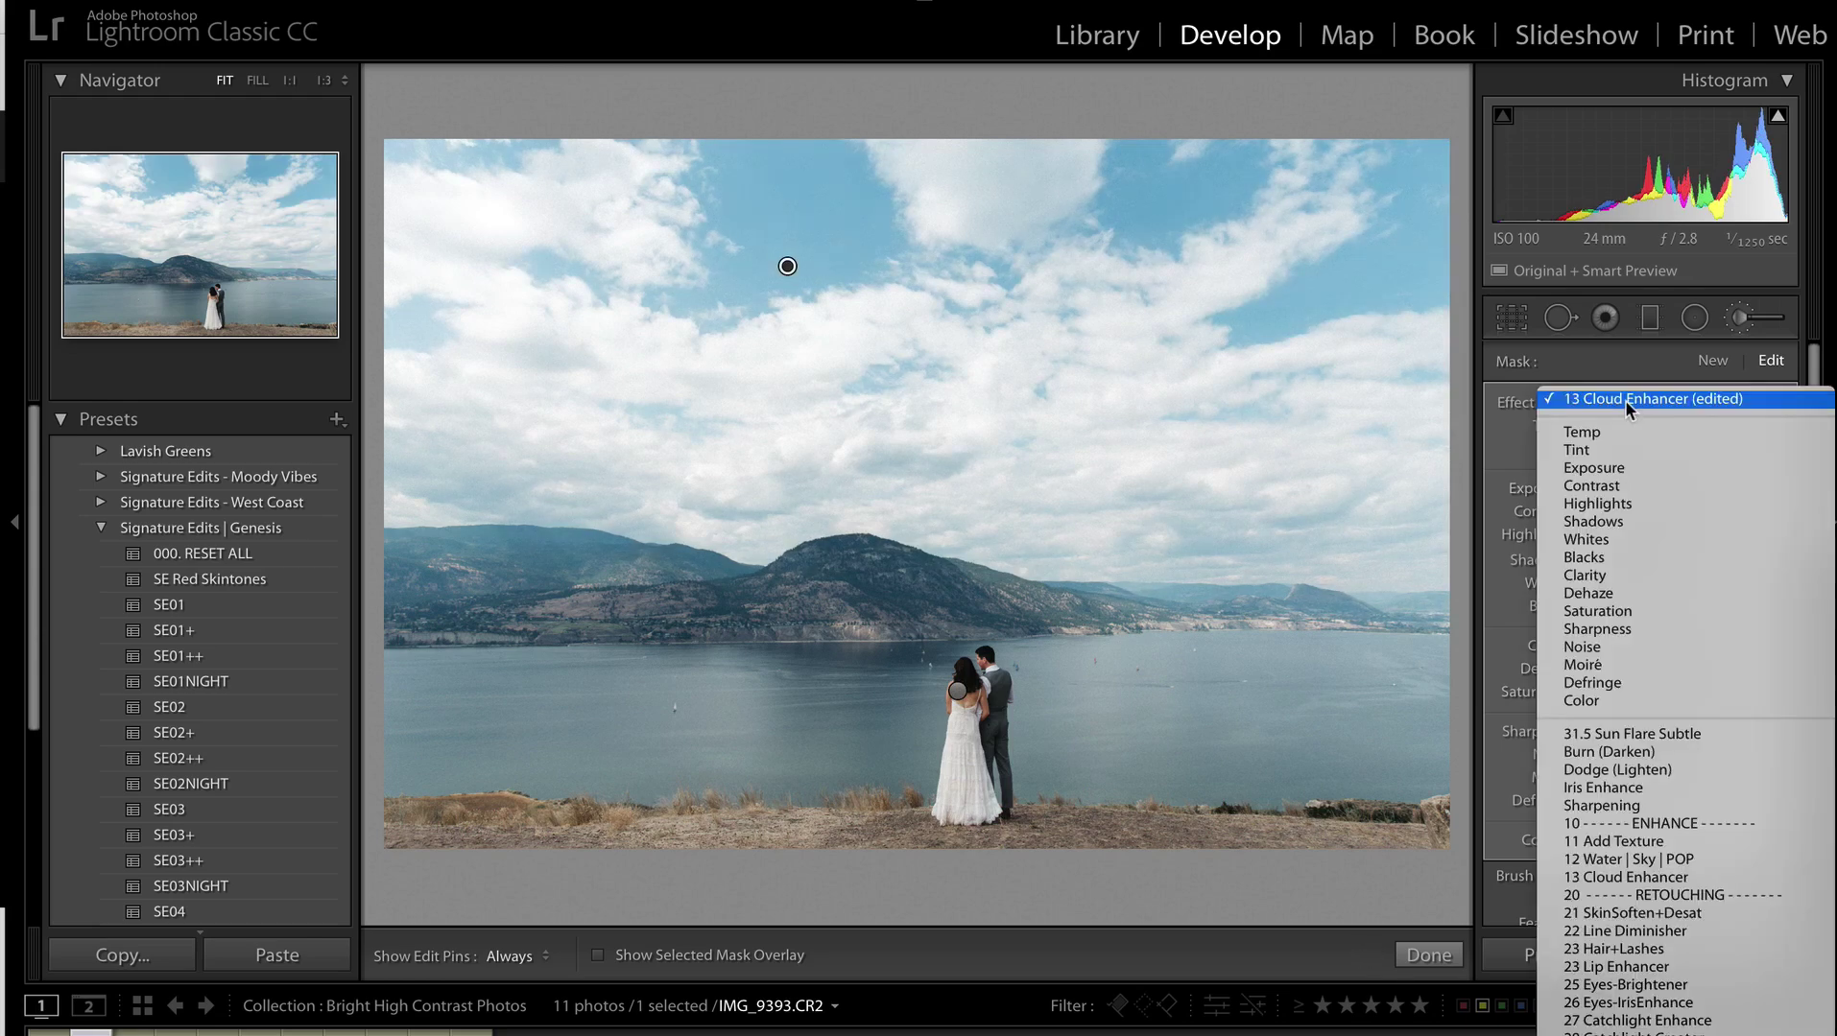
click(1657, 857)
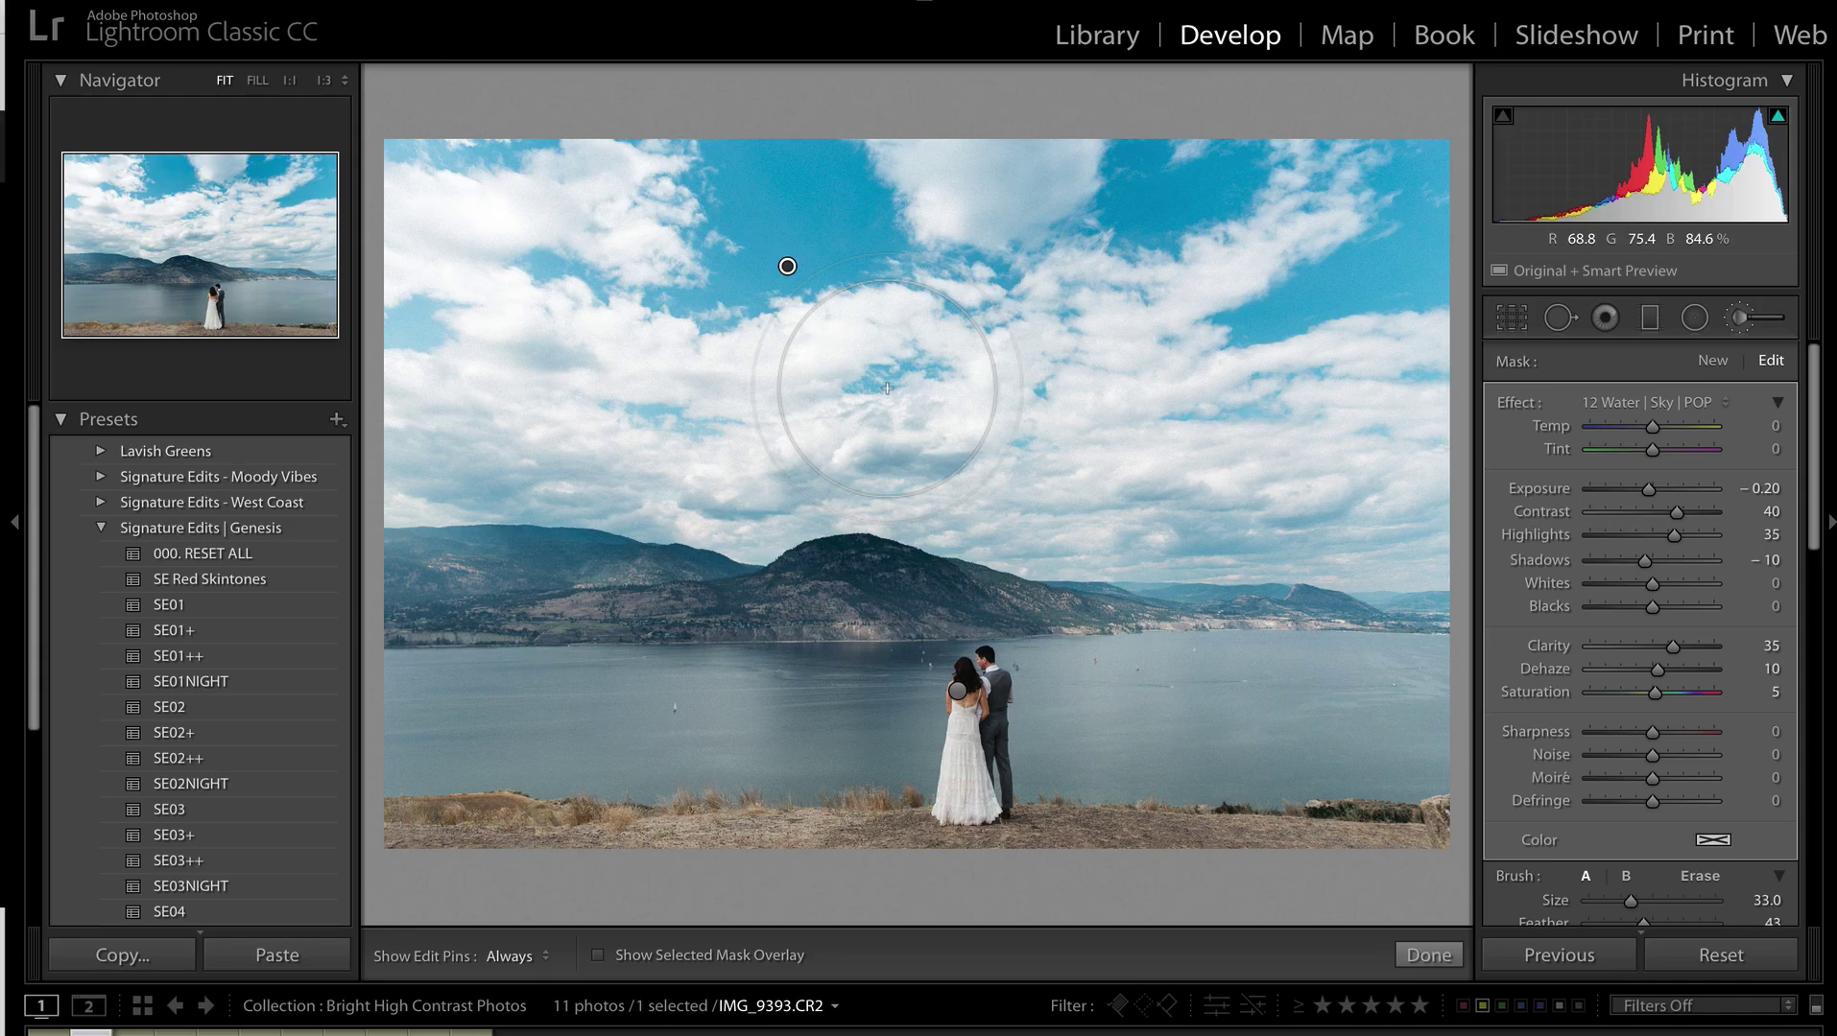
Try a brush stroke of the sky adjustment over the mountains and undo it.
key(alt)
key(h)
drag(878, 598, 894, 589)
key(super+z)
Set the brush flow to 25 and size to 37, and paint the sky adjustment over the mountains and nearby lake.
scroll(1620, 698, down, 3)
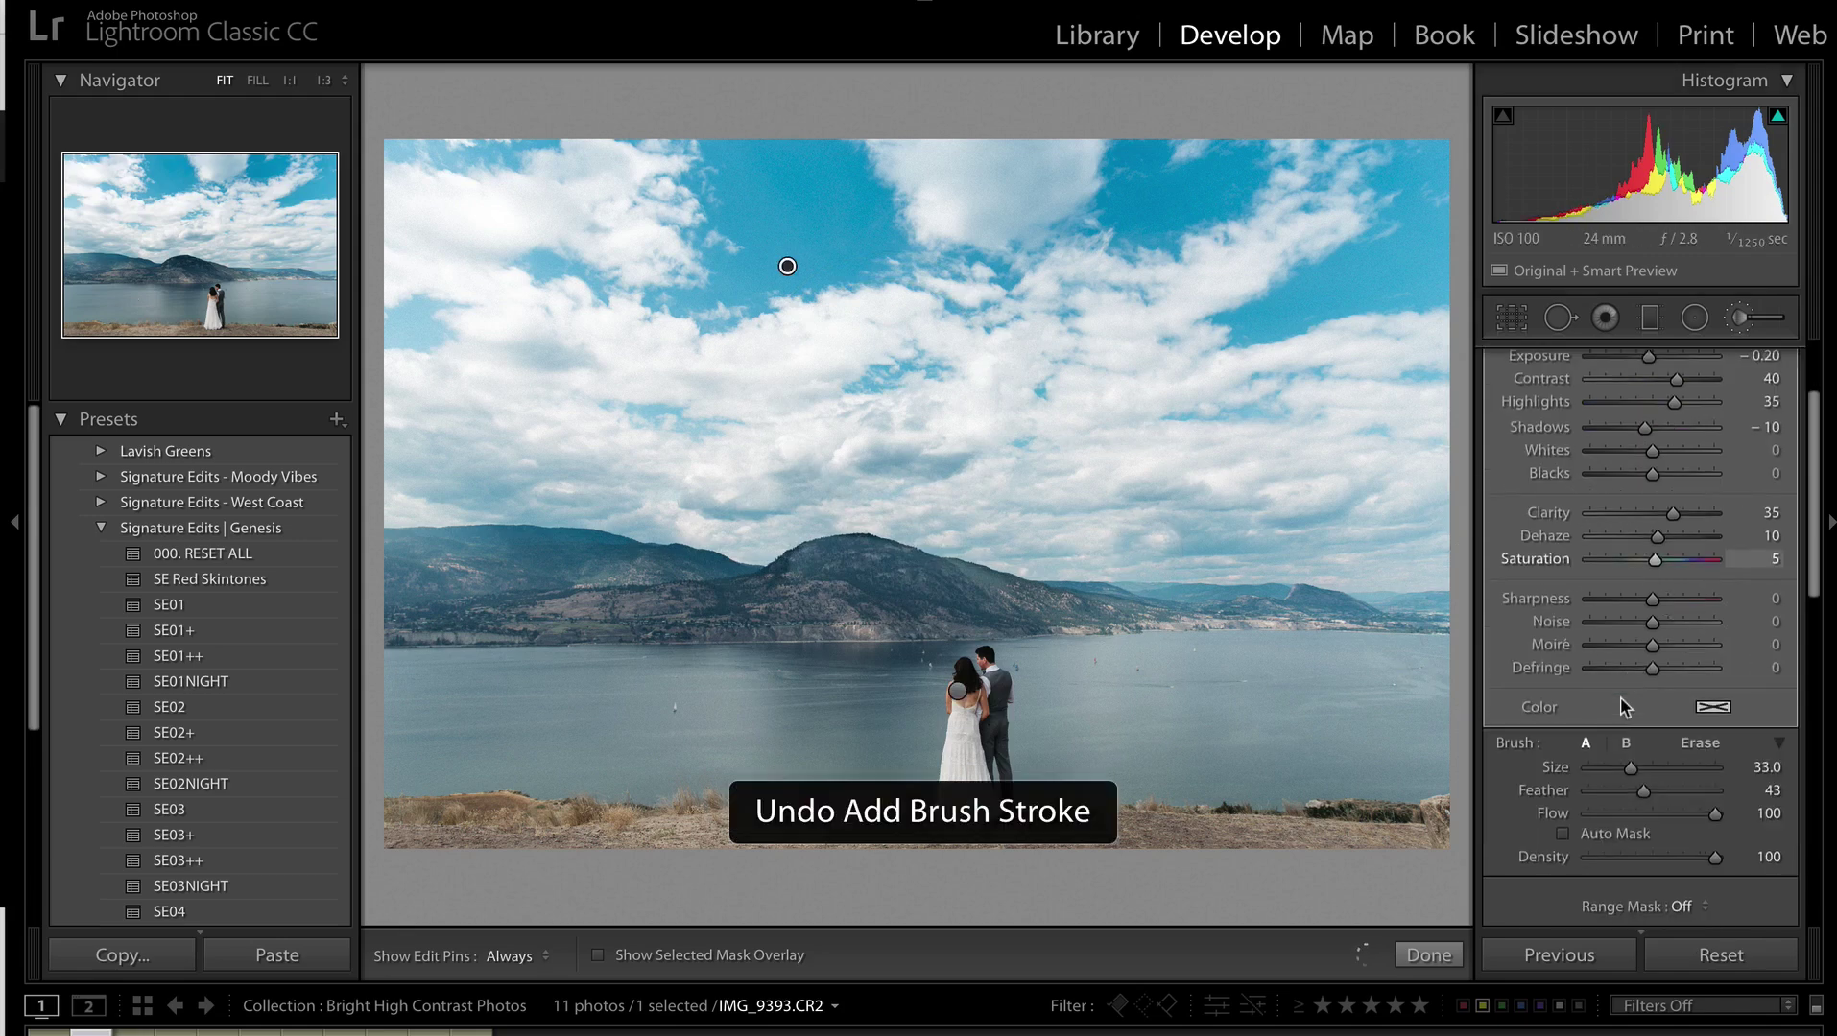
click(1621, 814)
key(alt)
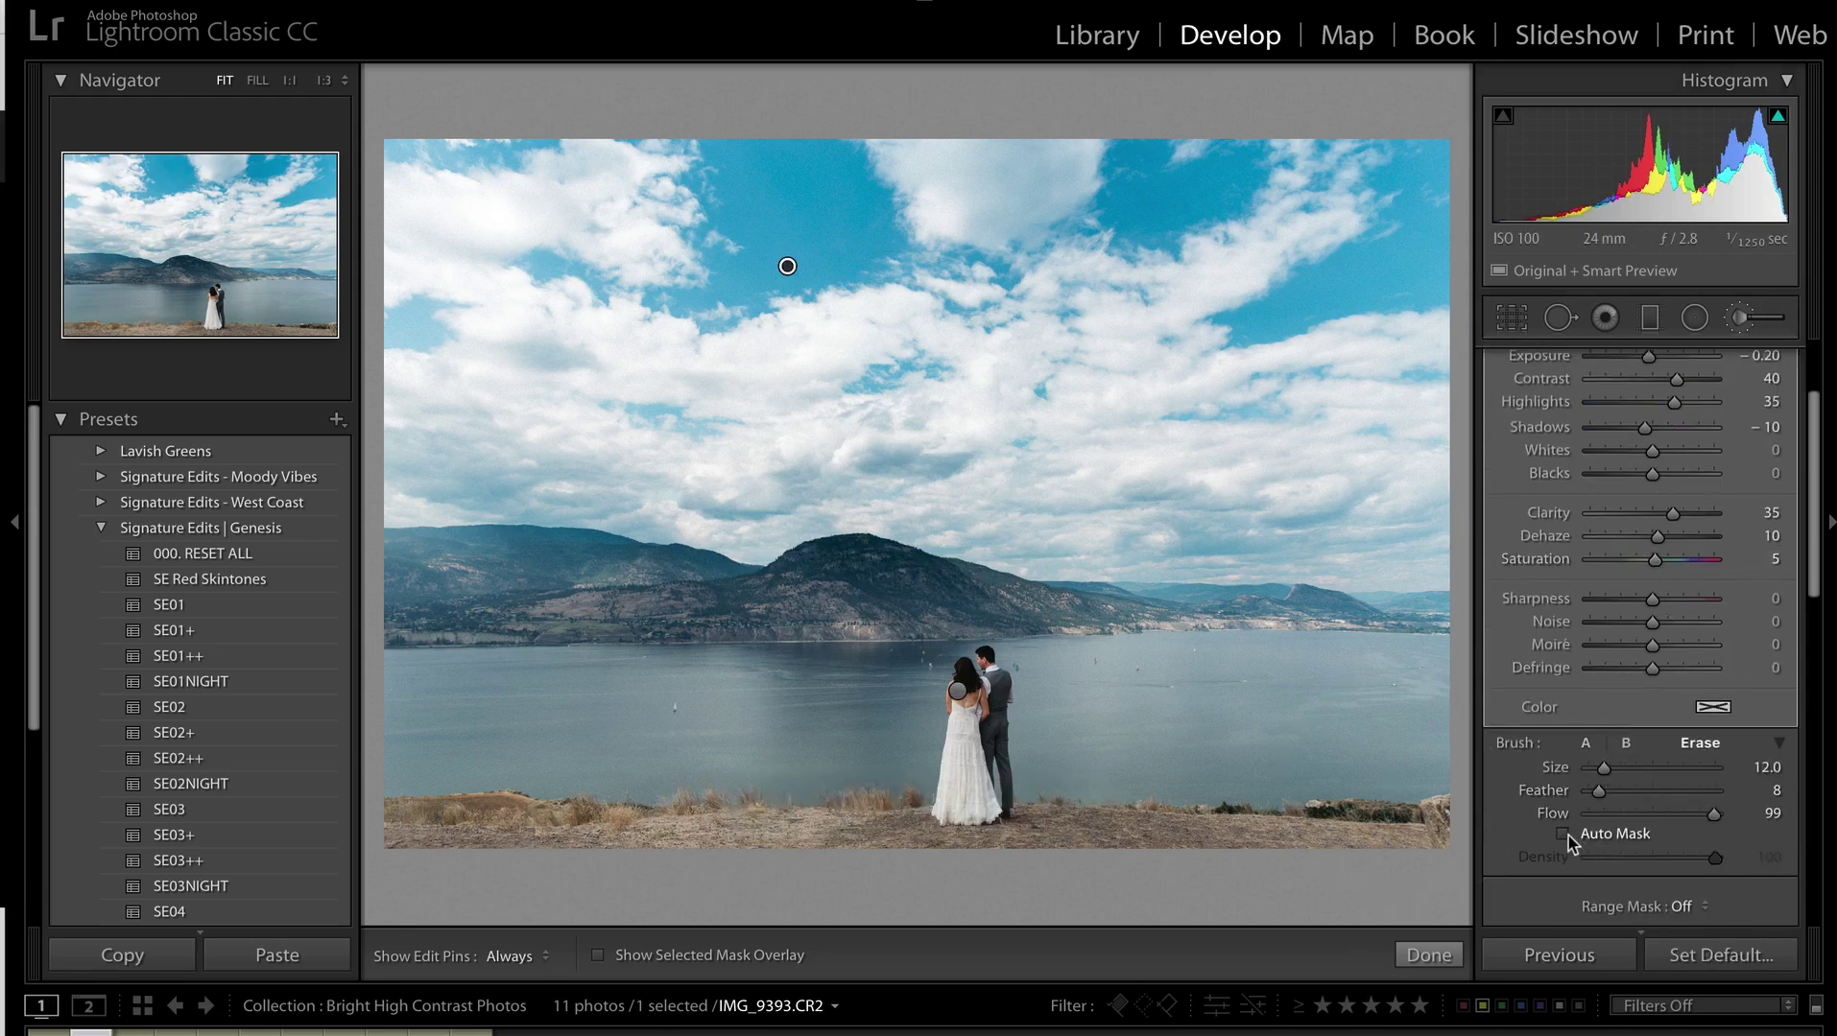
click(1650, 814)
drag(912, 629, 890, 637)
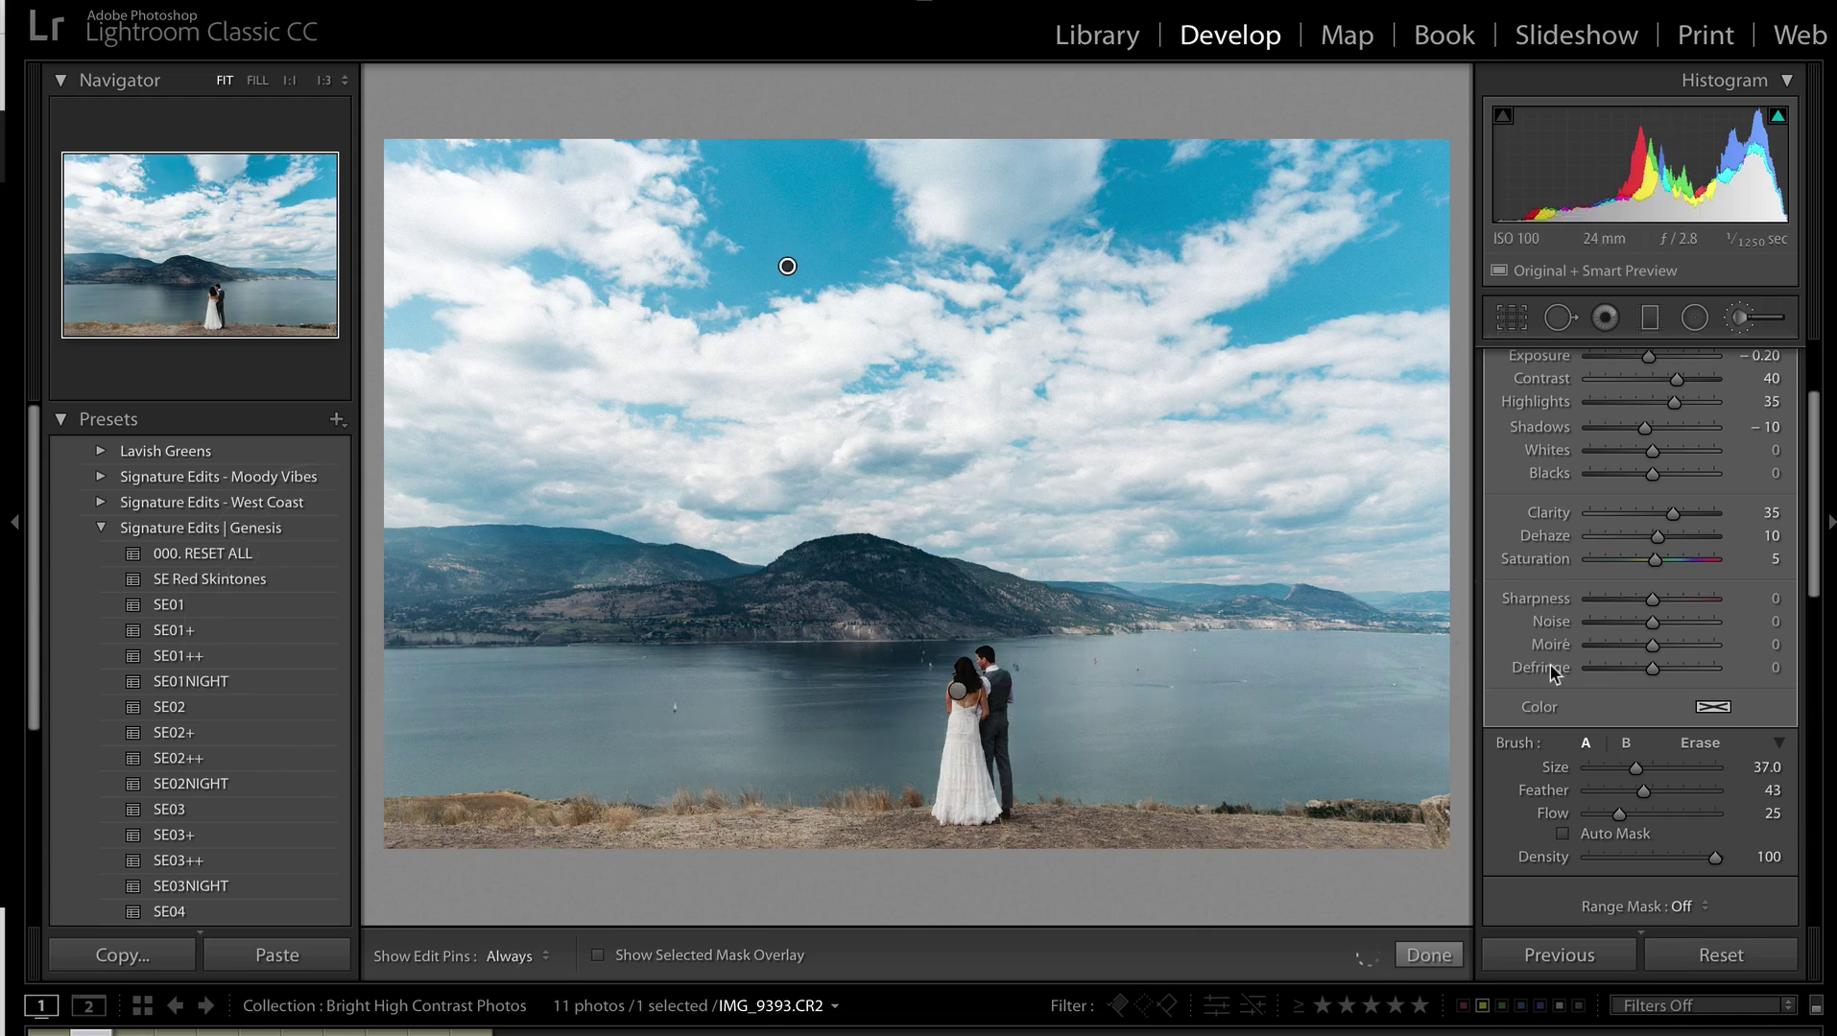
Collapse the sky adjustment's effect sliders and set its overall amount to 20.
scroll(1588, 586, up, 3)
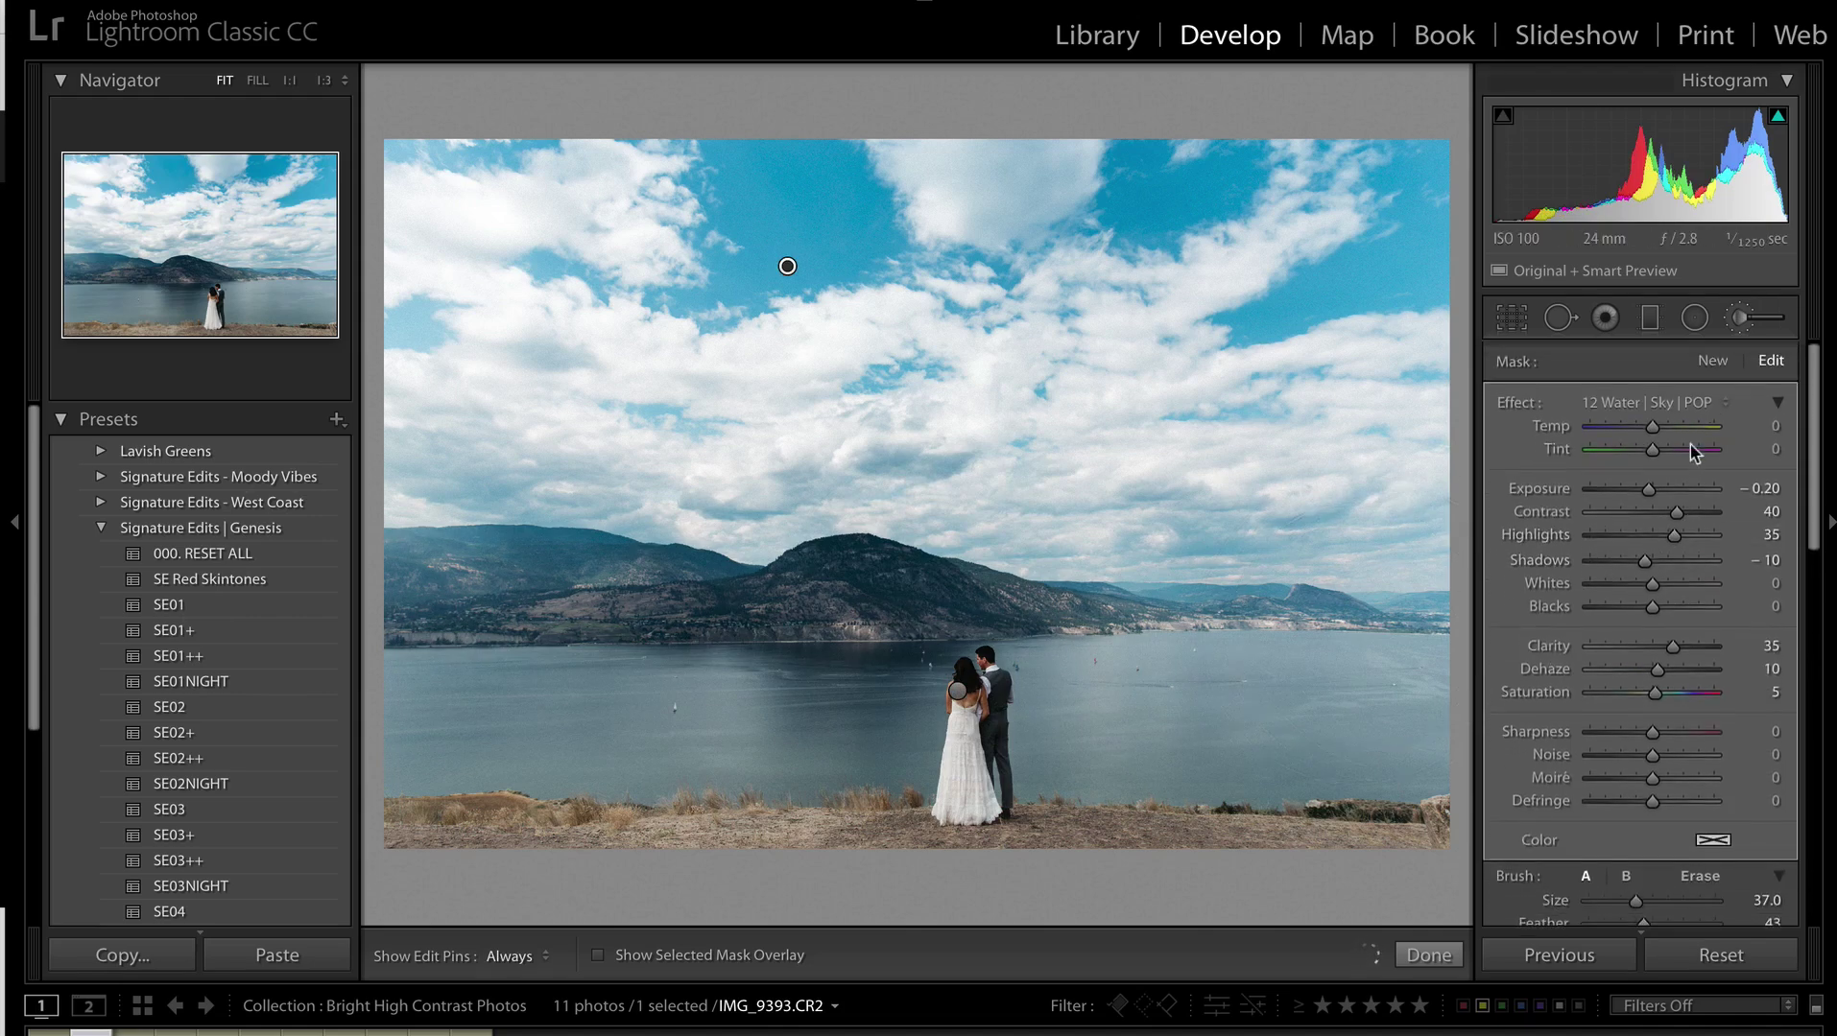
click(1774, 403)
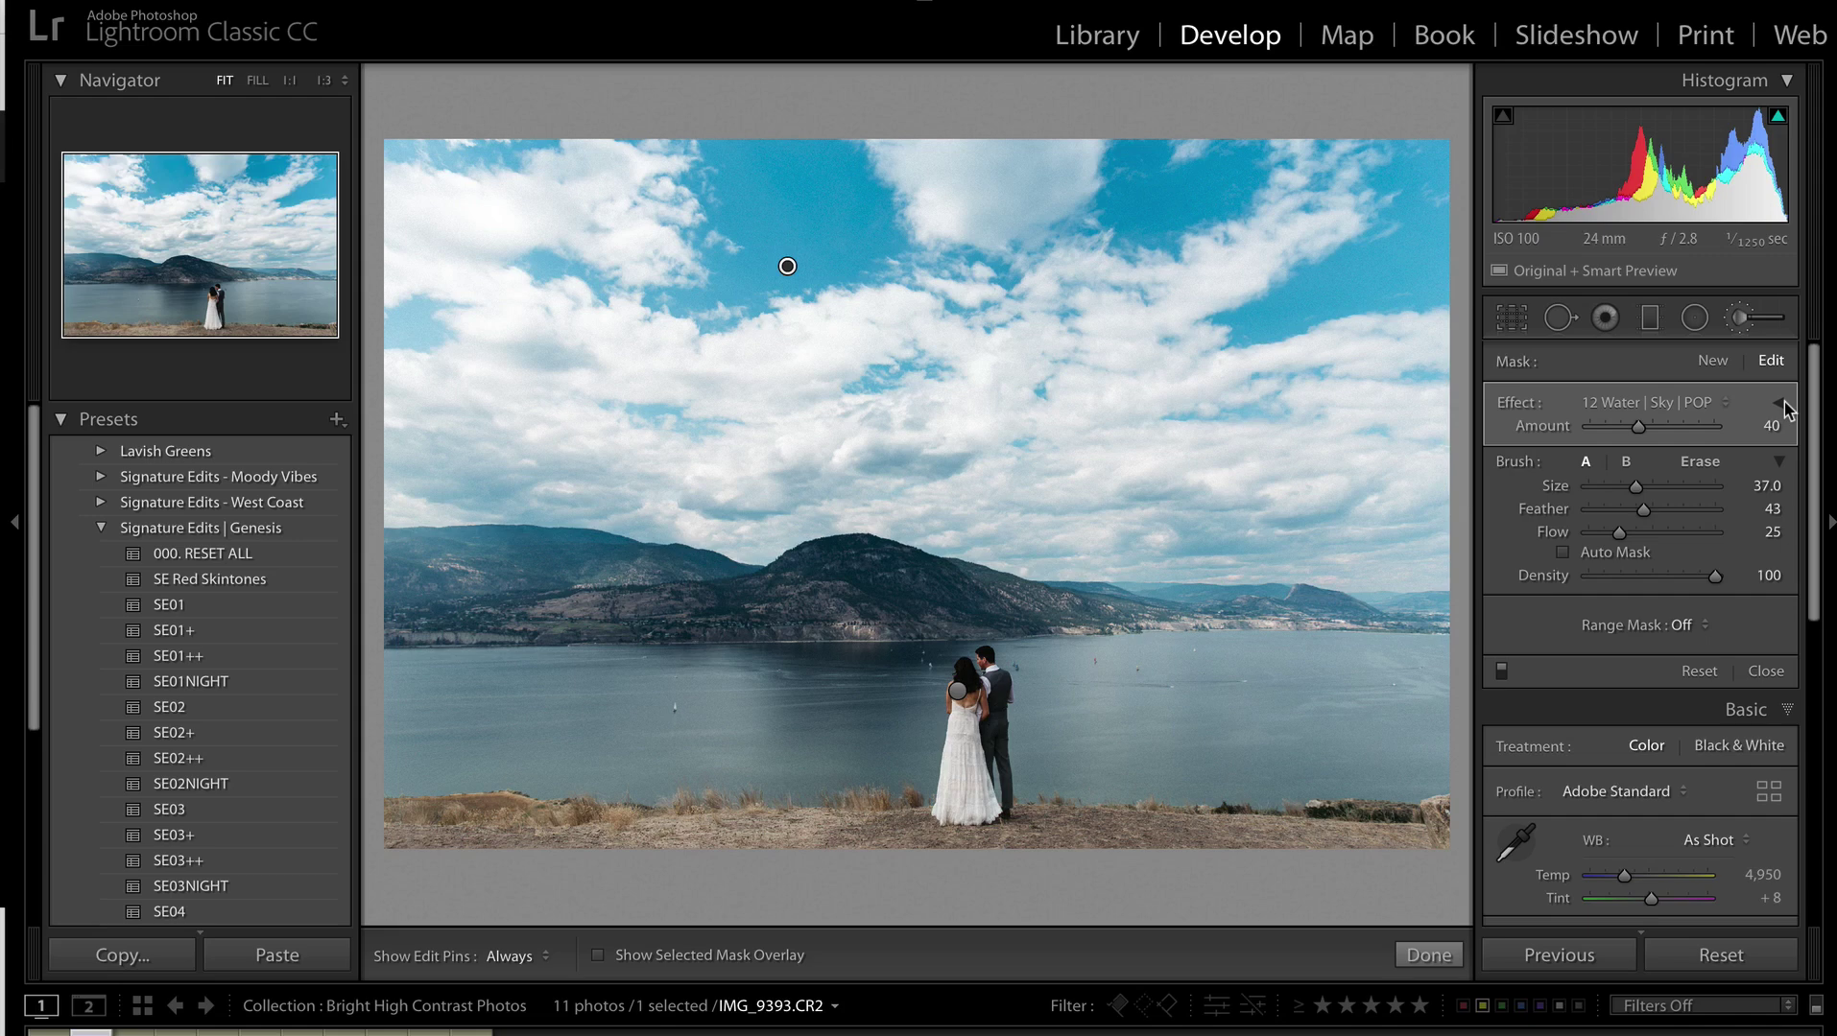
click(1776, 405)
click(1776, 404)
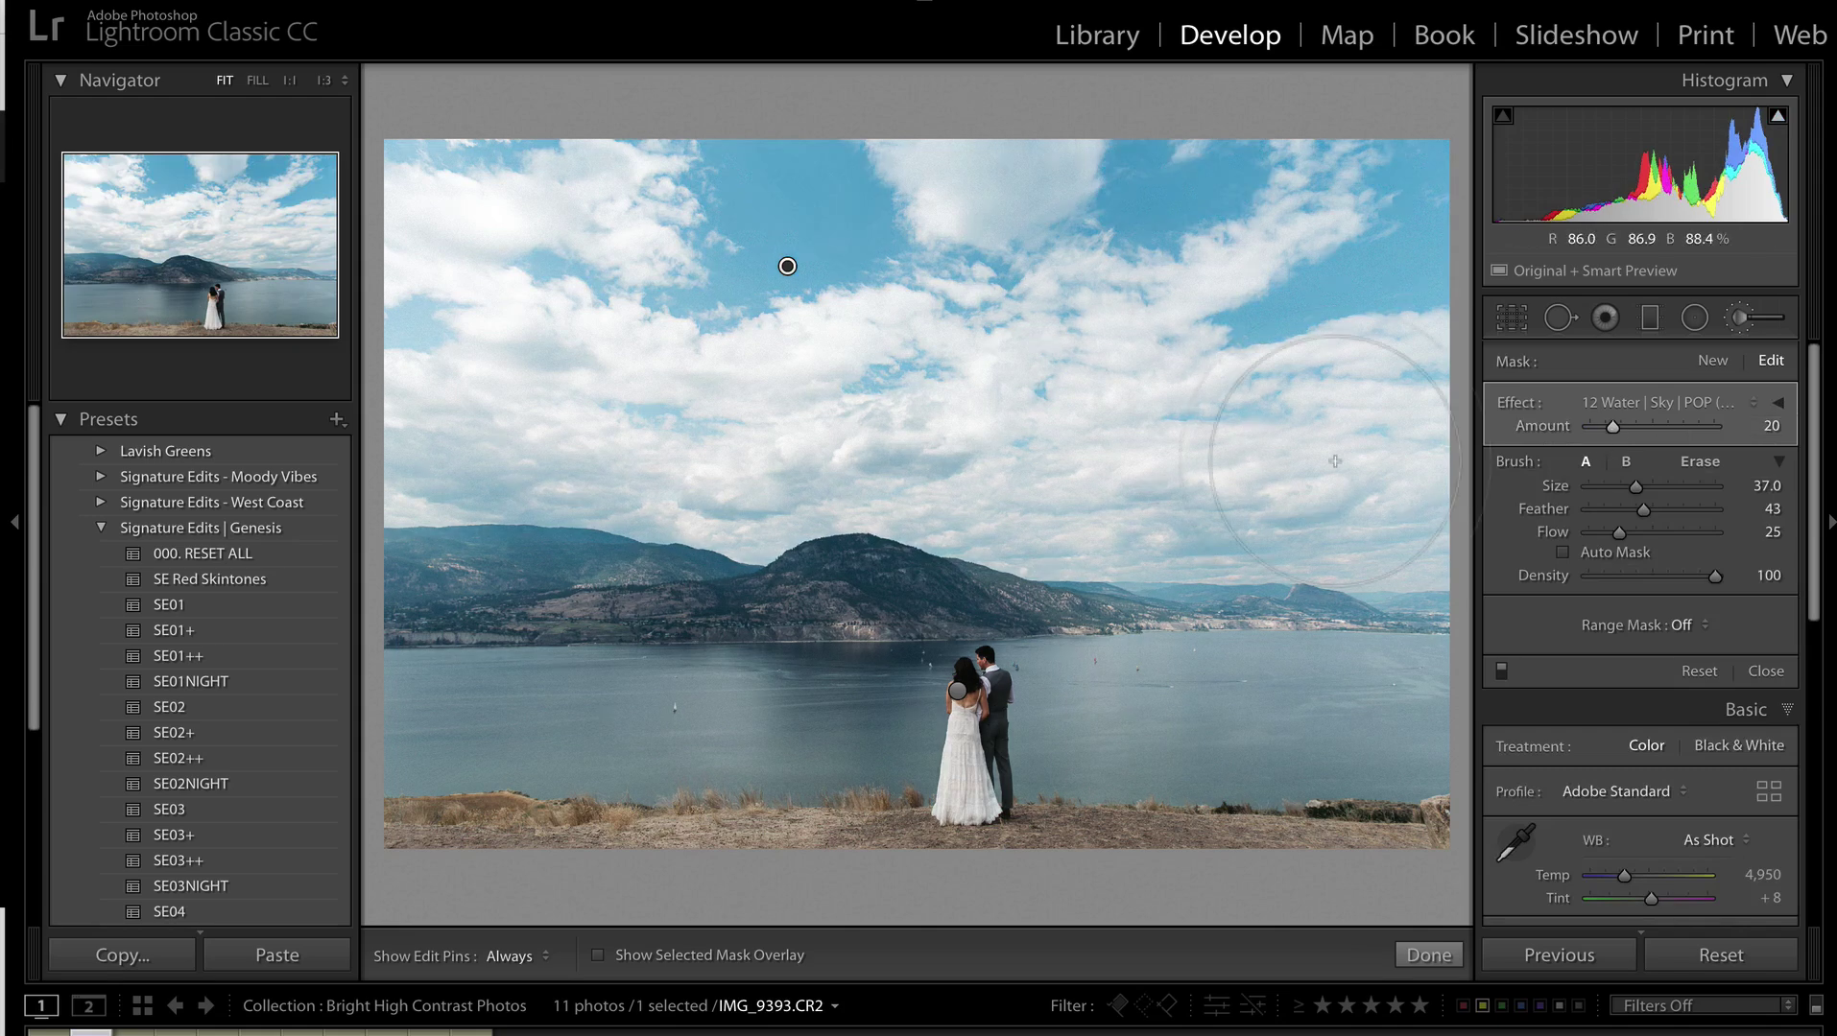
Close the Adjustment Brush and raise the whole photo's exposure to -0.79.
key(Return)
key(k)
key(equal)
key(equal)
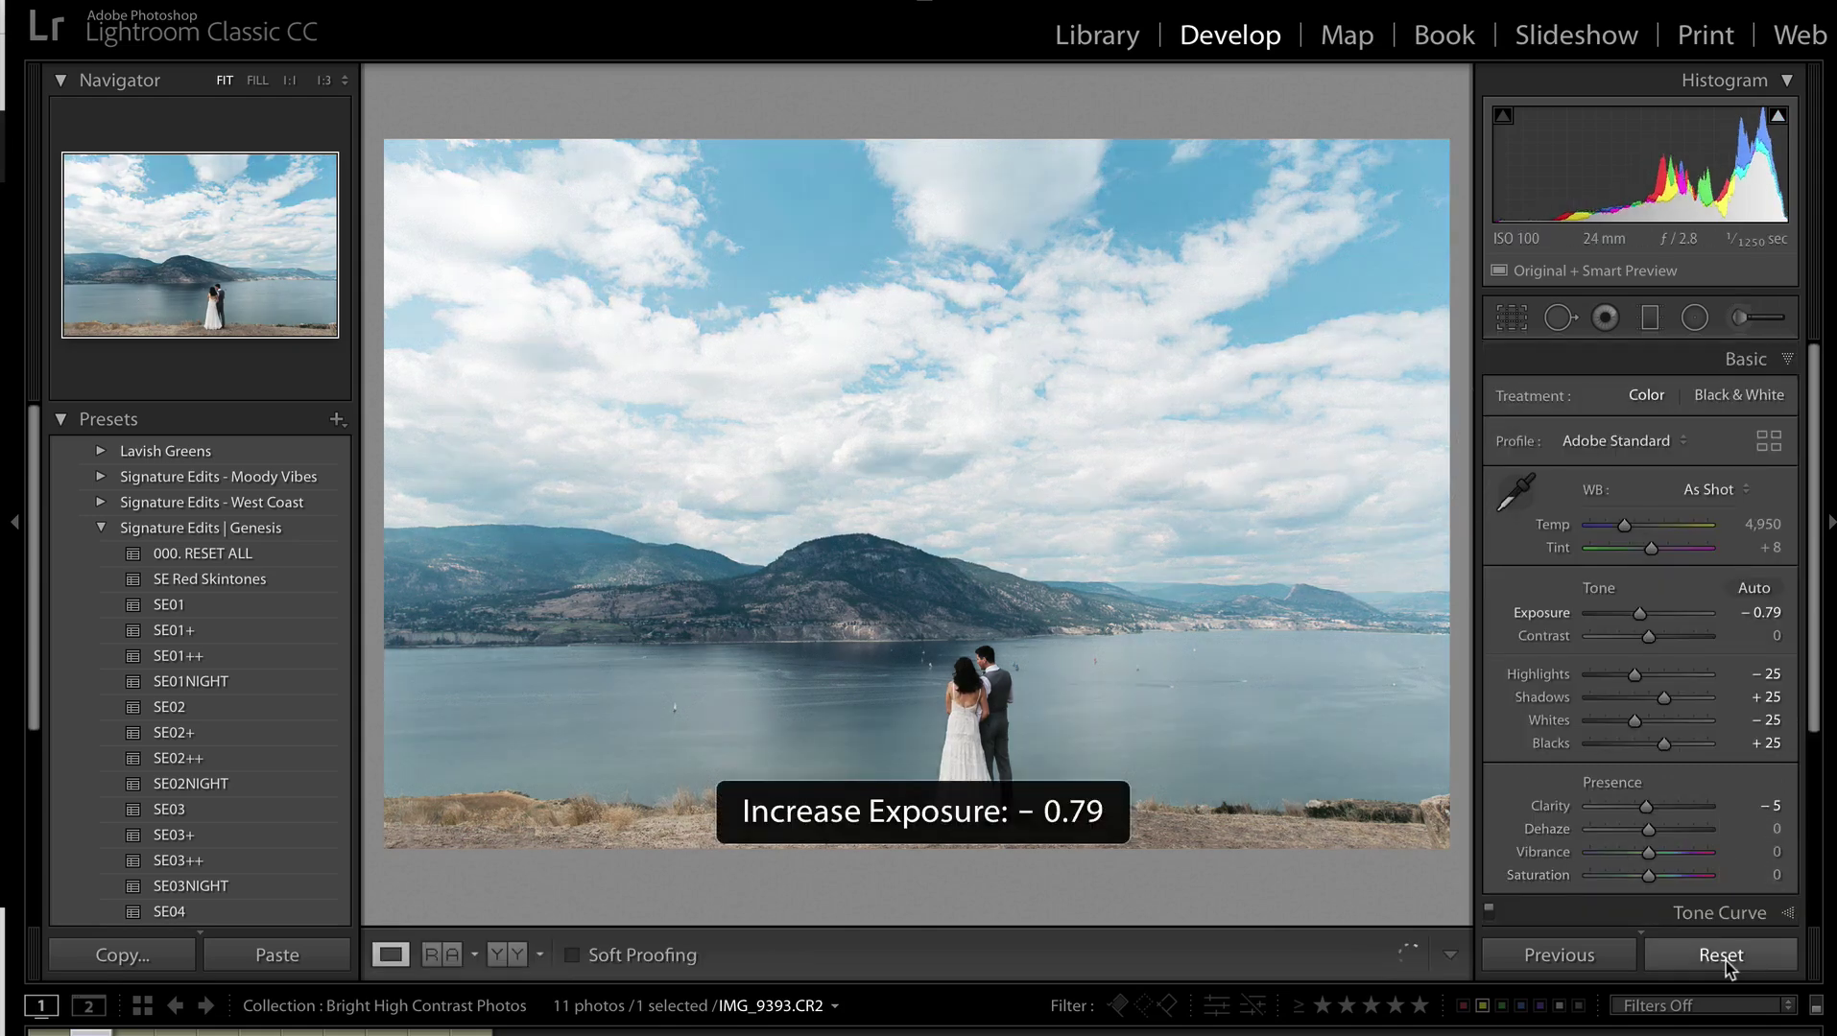
Create a virtual copy of the lake photo and reset all of the copy's develop settings.
key(ctrl+apostrophe)
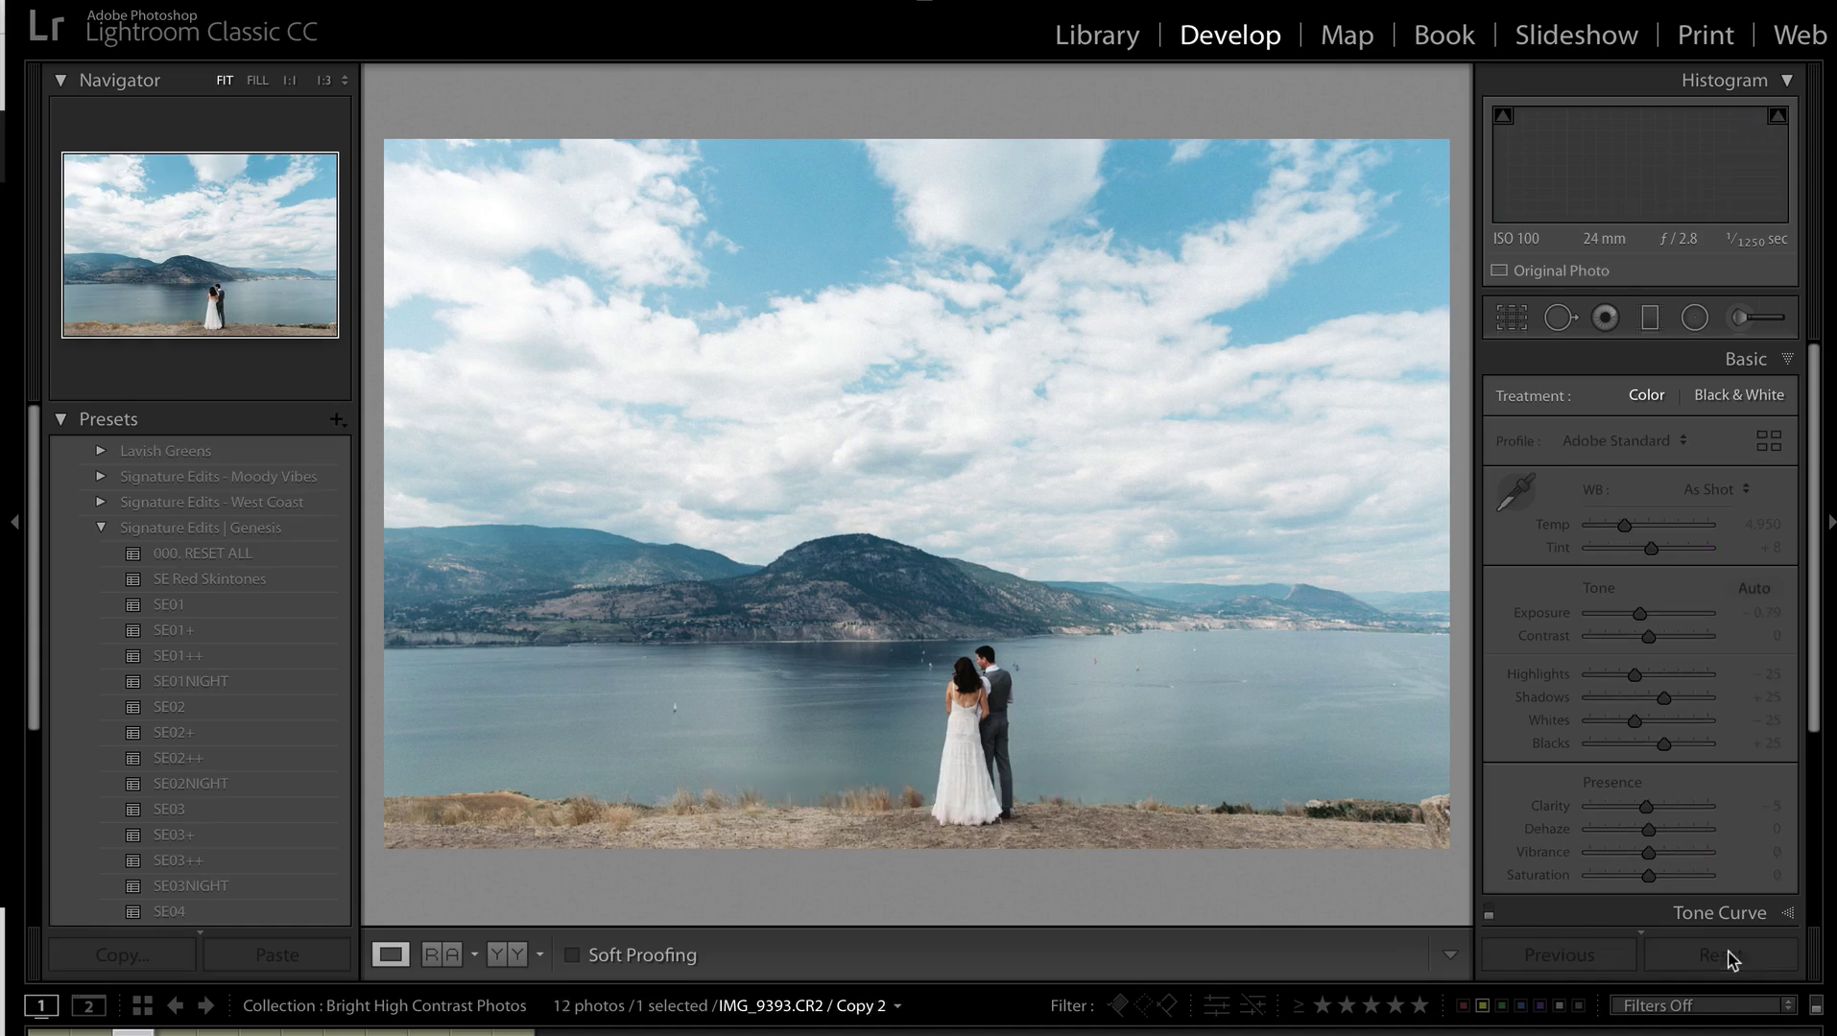
click(1720, 954)
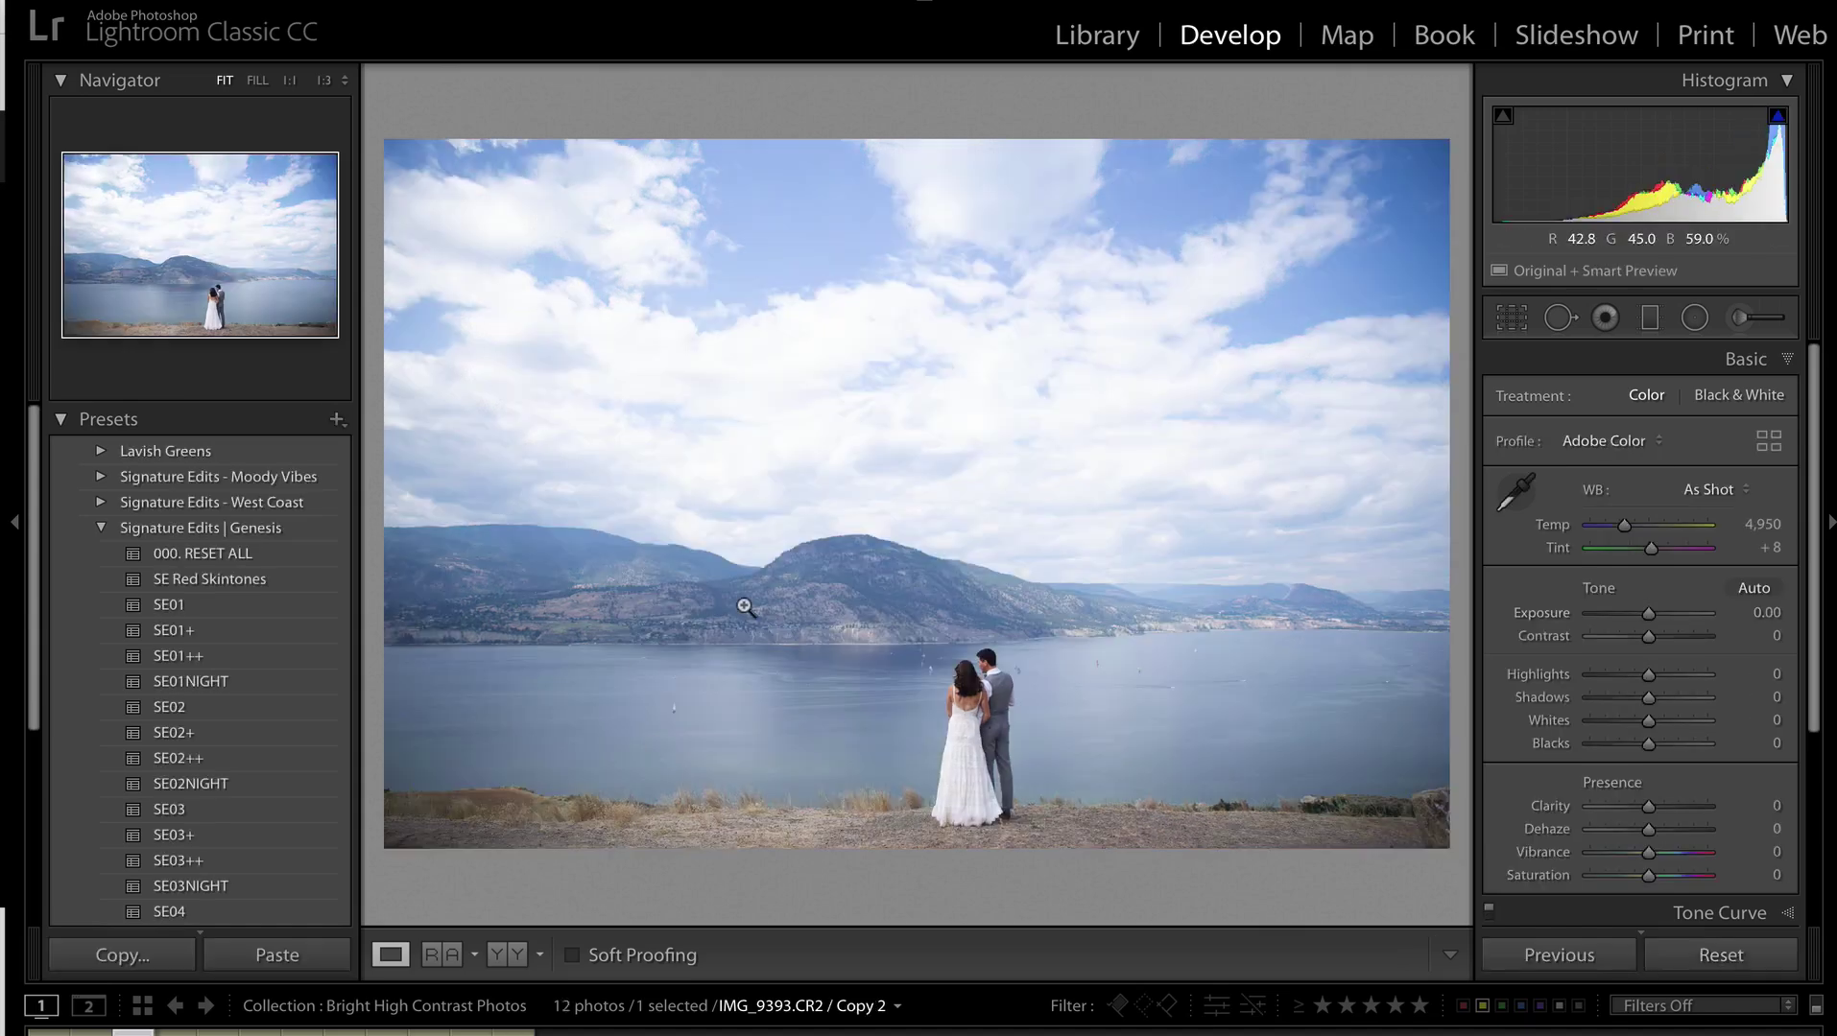
Compare the edited lake photo IMG_9393 with its unedited virtual copy by switching between them.
key(Left)
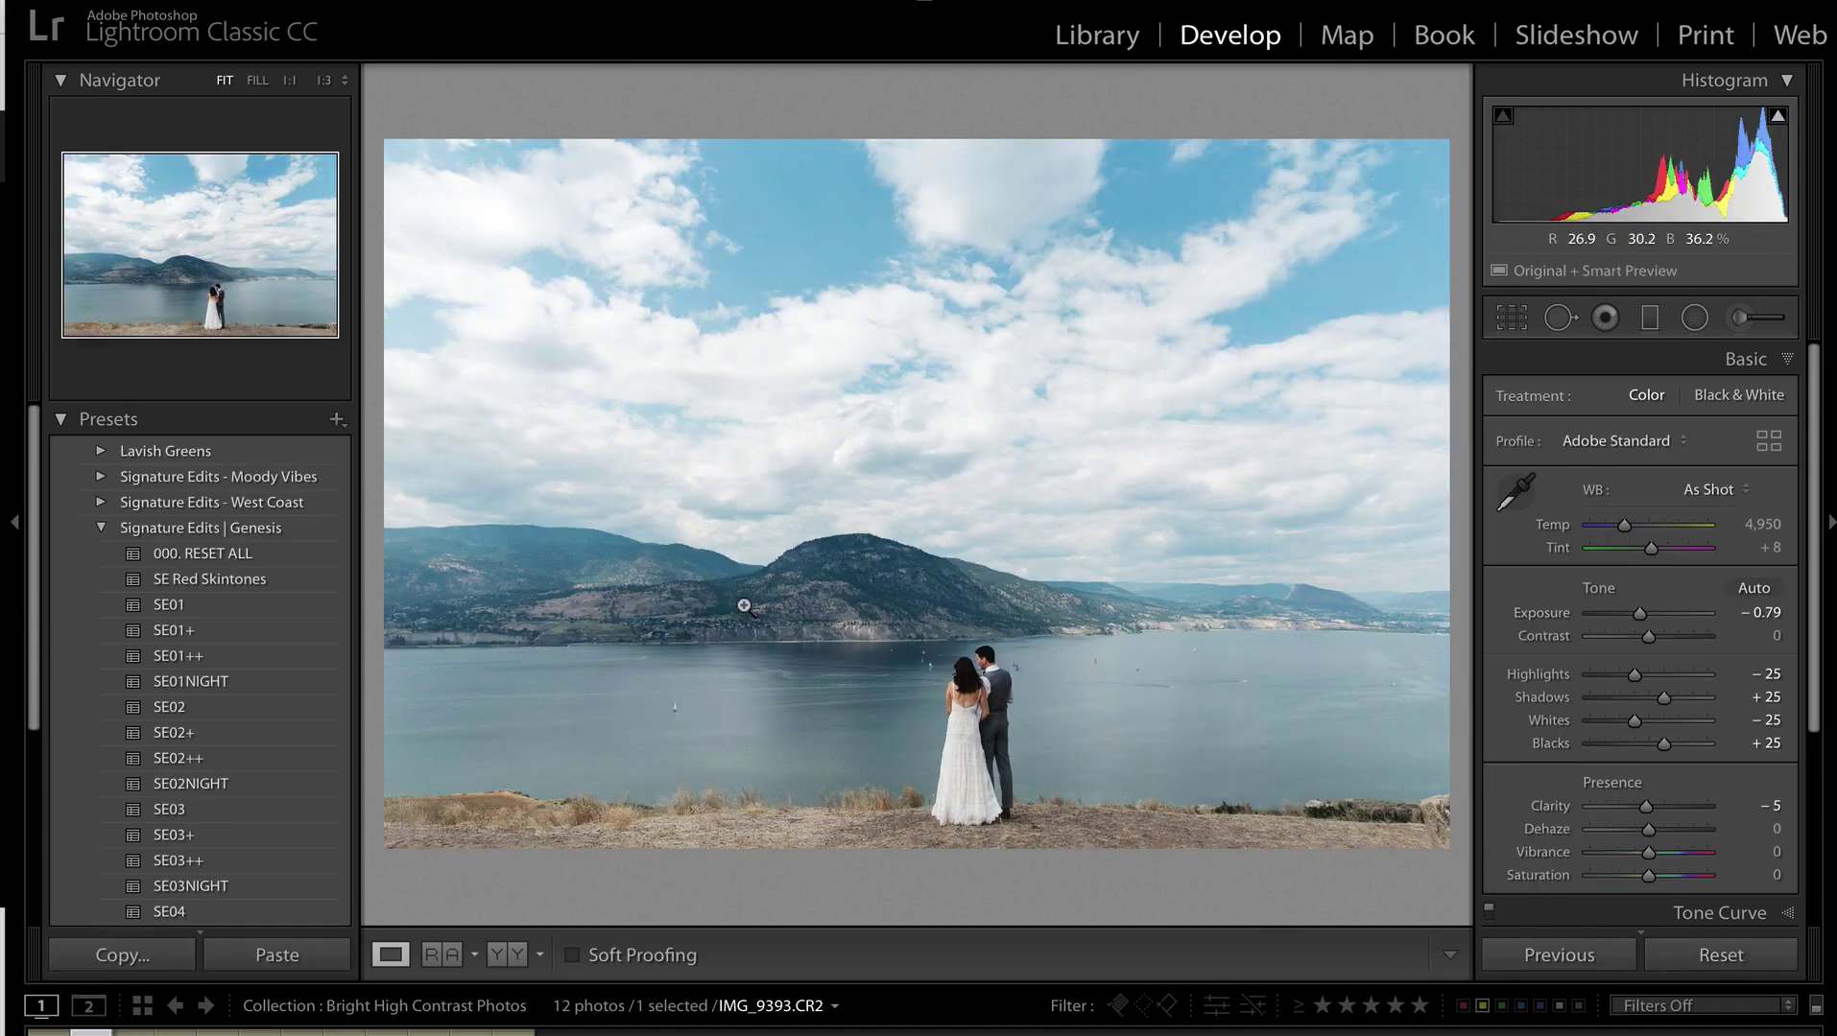
key(Right)
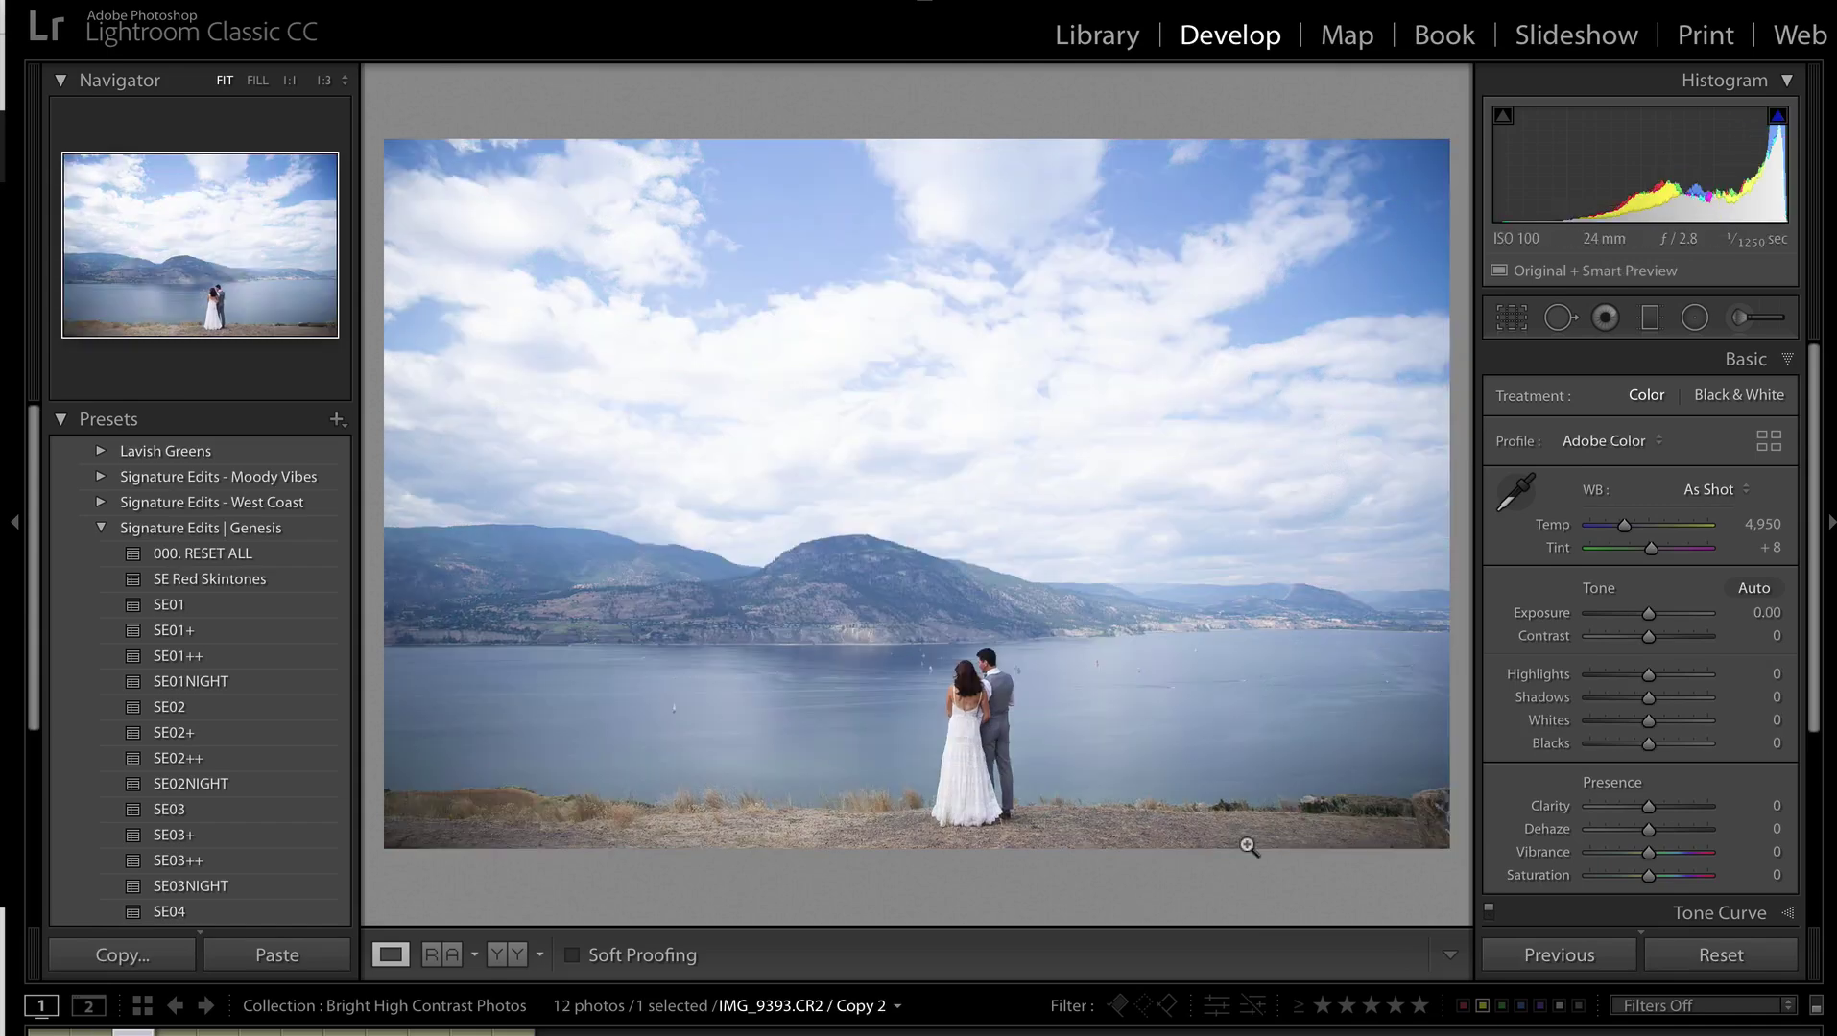
key(Right)
key(Left)
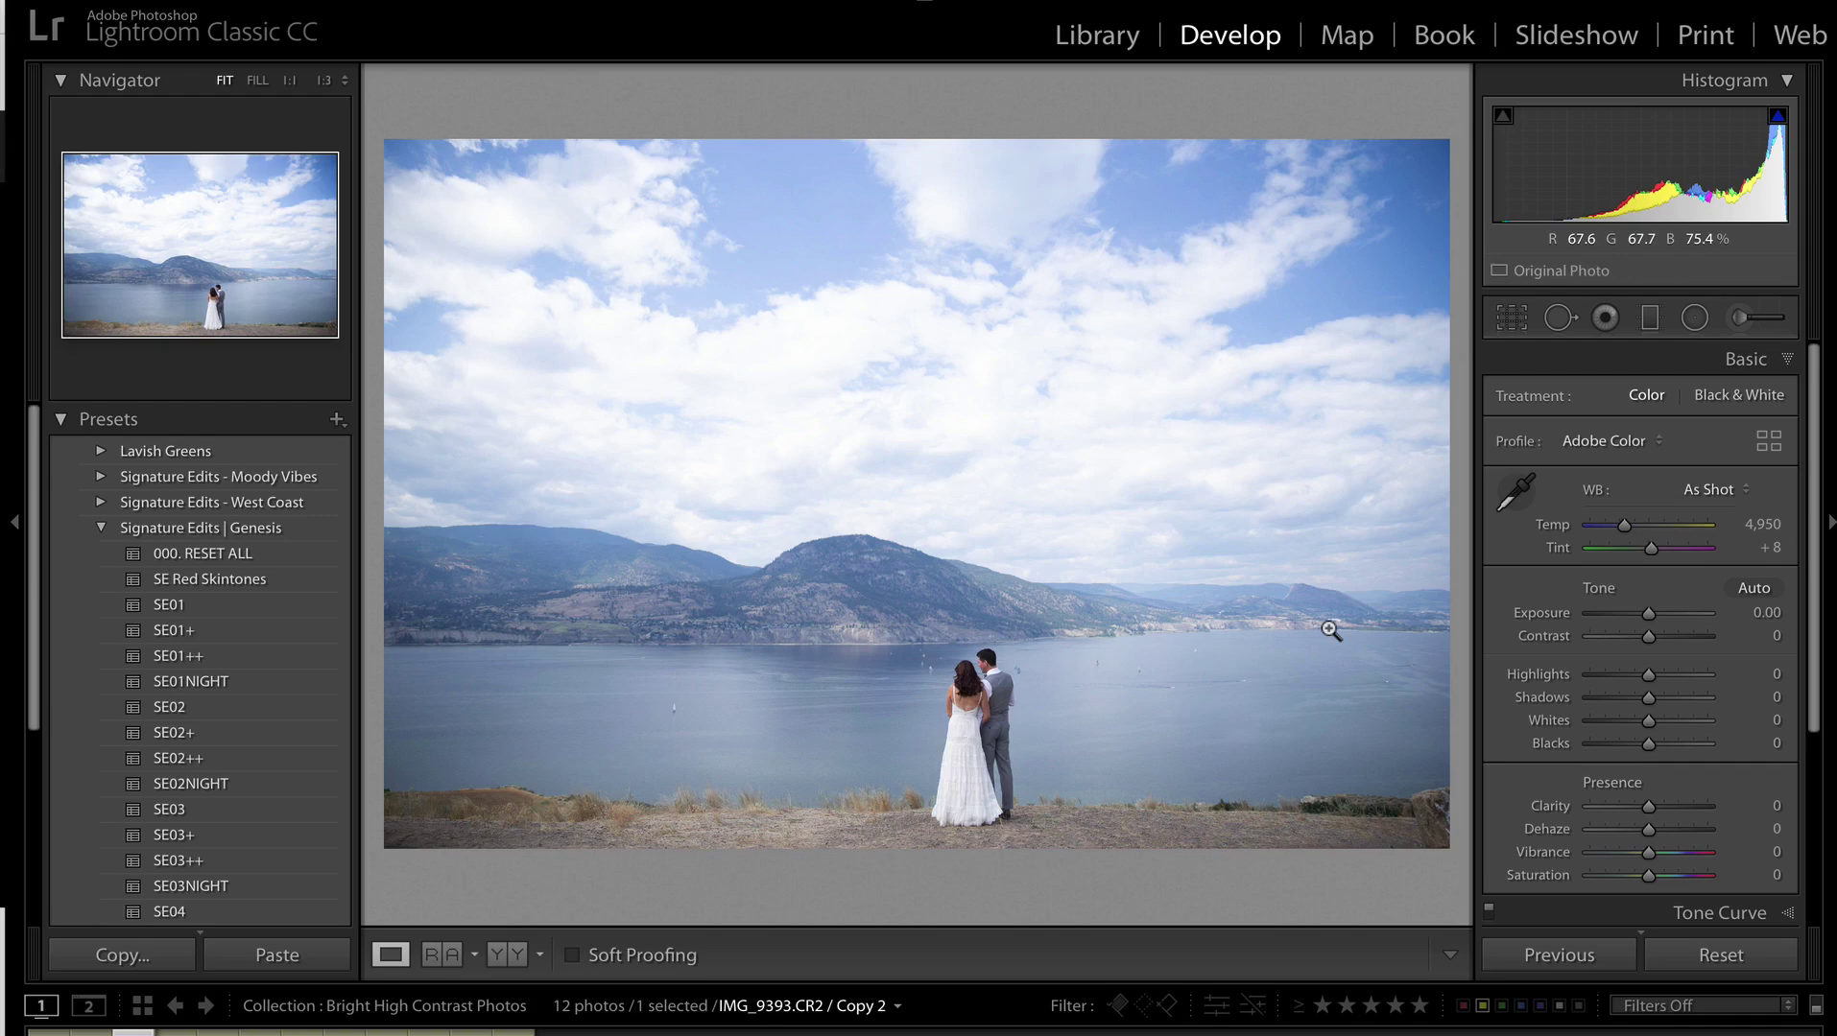
key(Left)
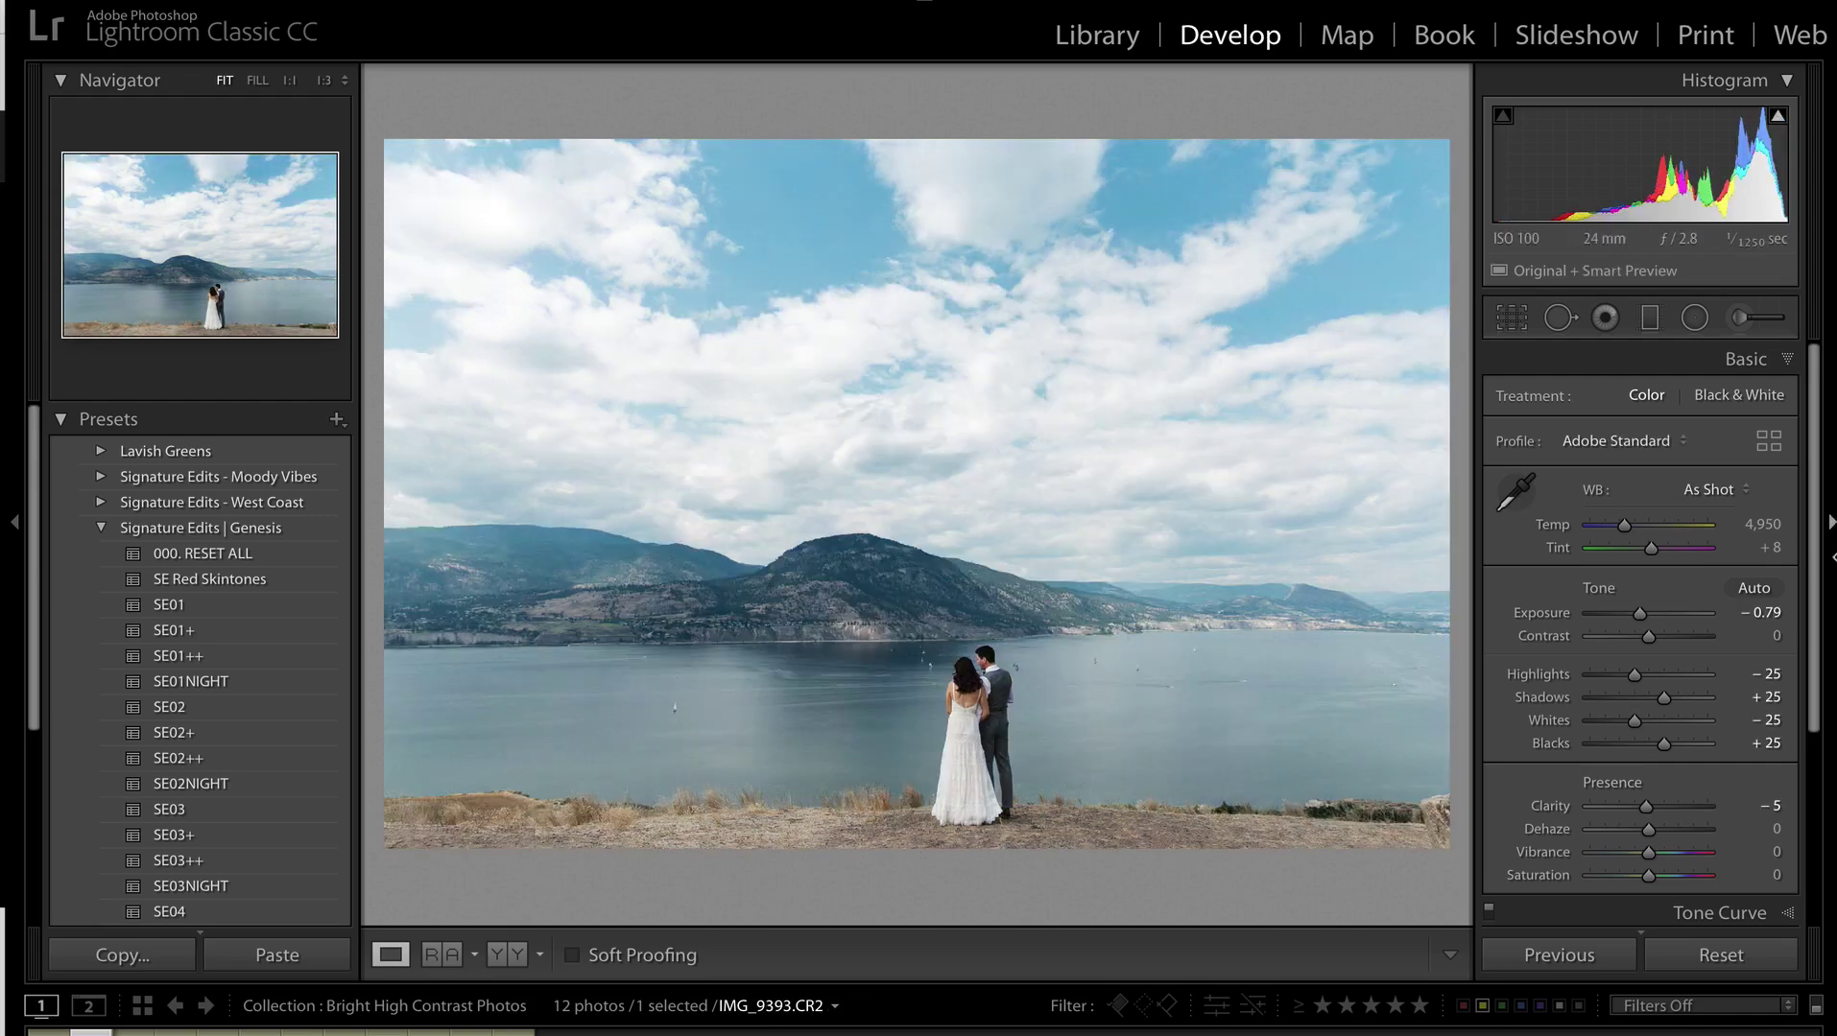
Reduce the lens profile vignetting amount of the lake photo to 59 and view its unedited virtual copy.
scroll(1656, 744, down, 5)
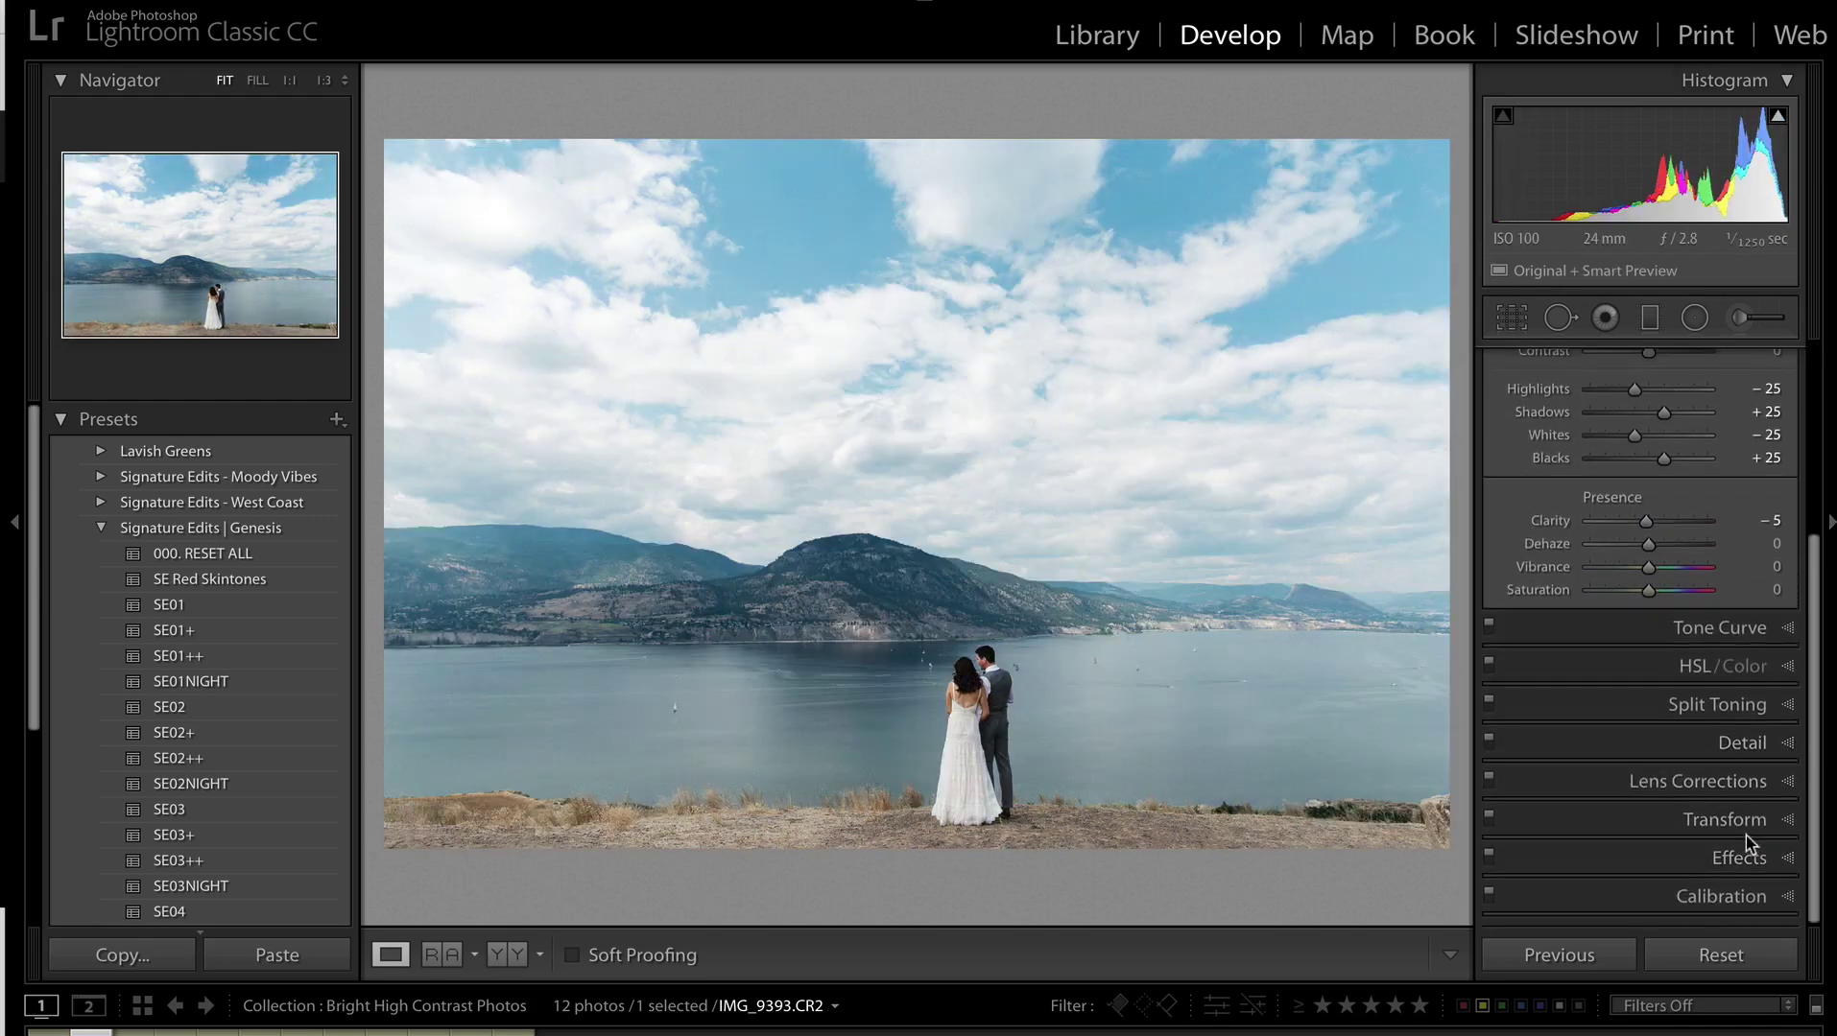
click(1727, 783)
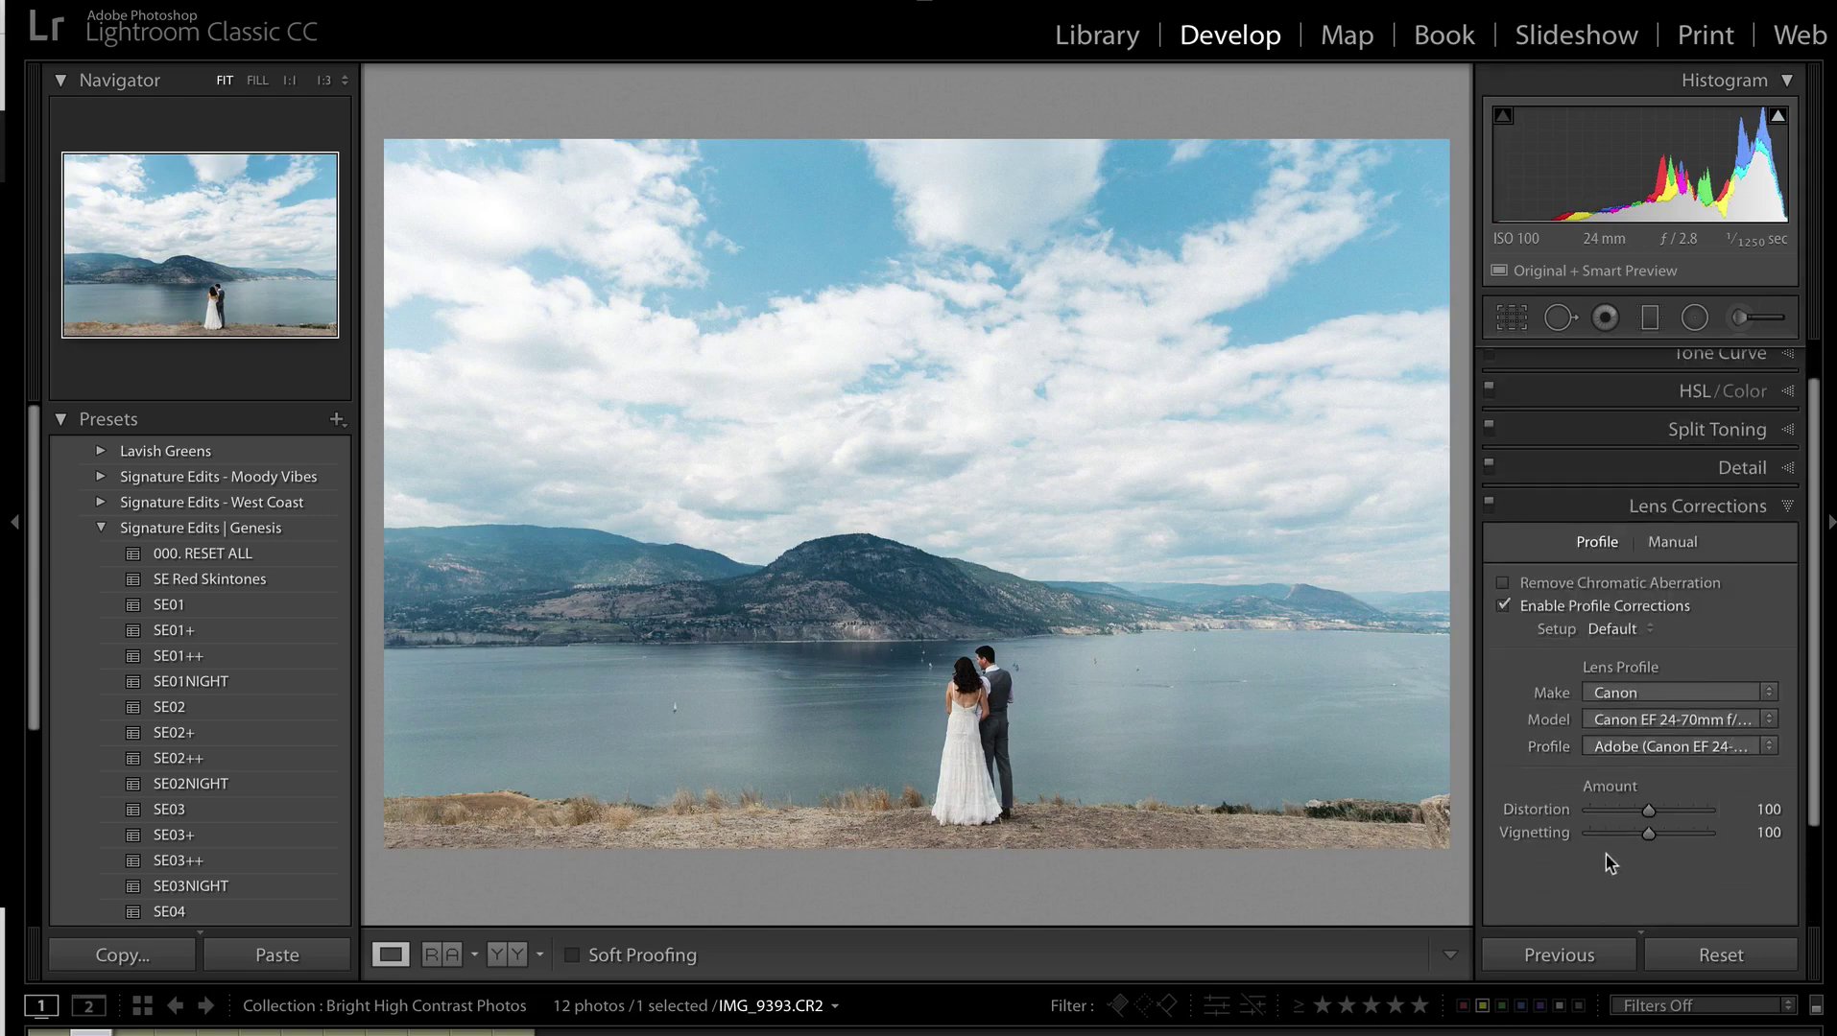
drag(1648, 833, 1620, 833)
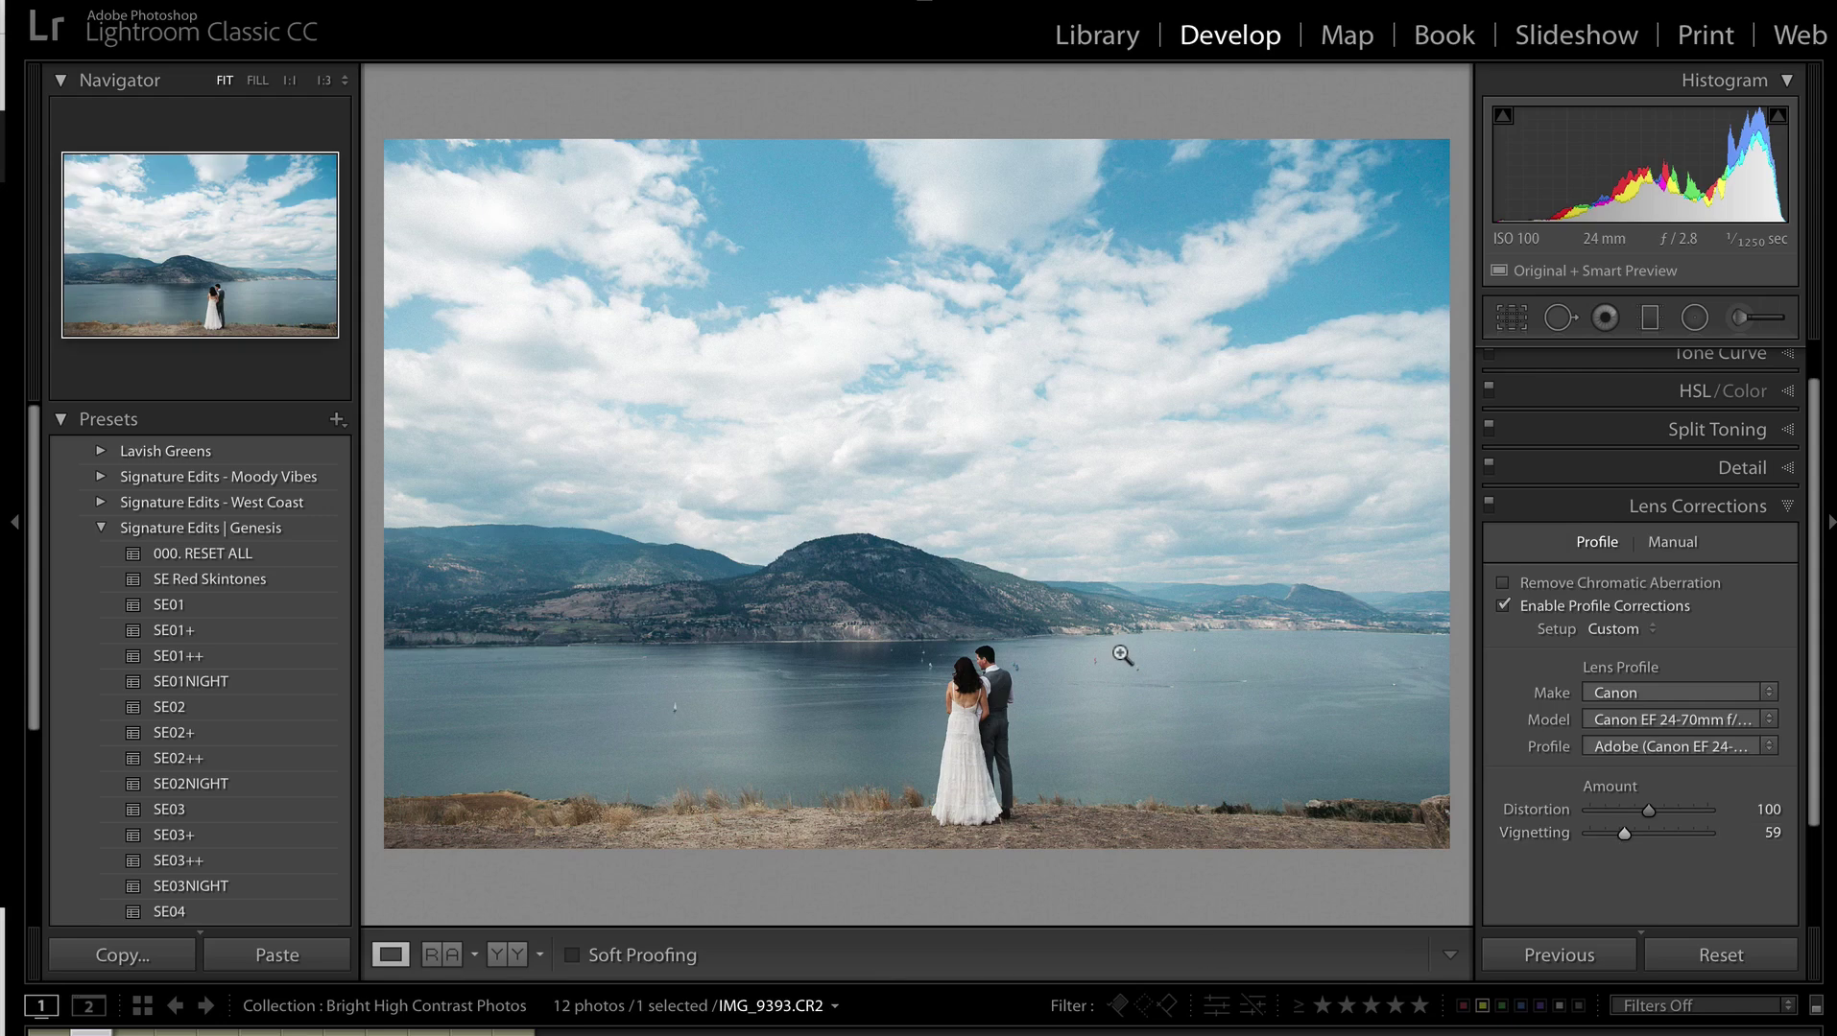
key(Right)
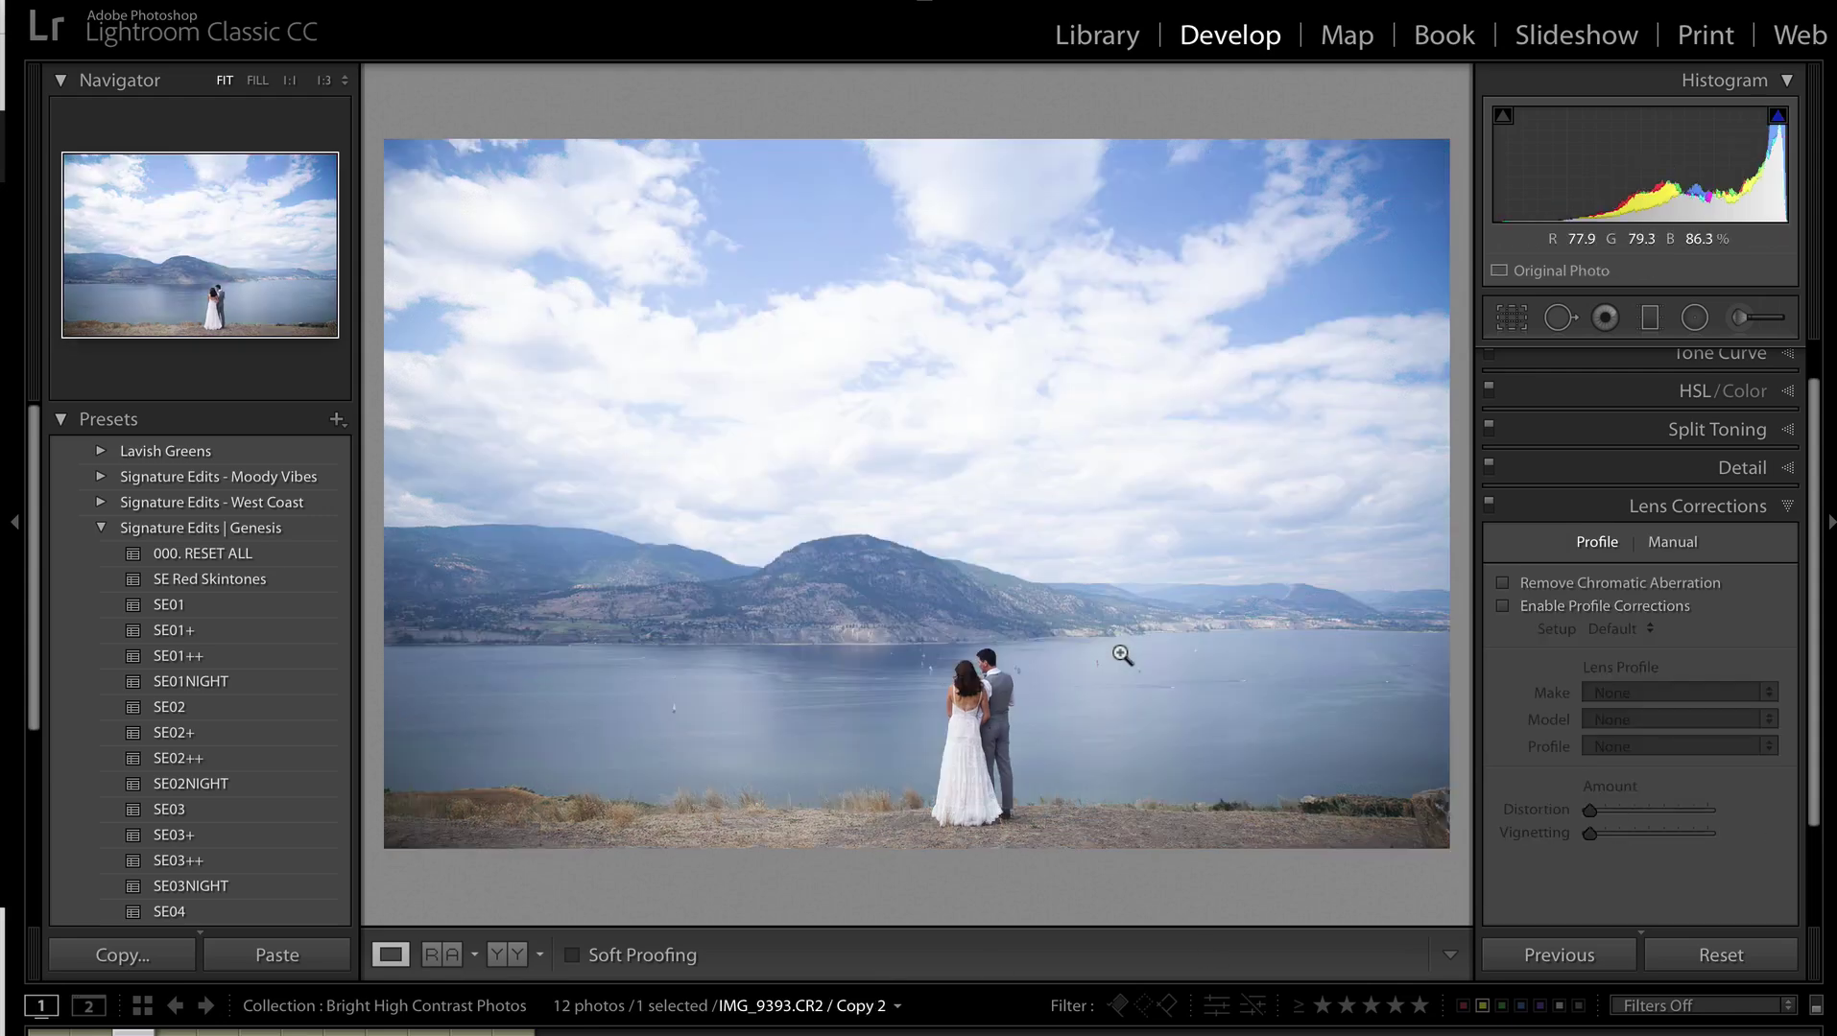
Reset all develop settings of IMG_9648 Copy 1 and apply the SE02 Genesis preset.
key(Right)
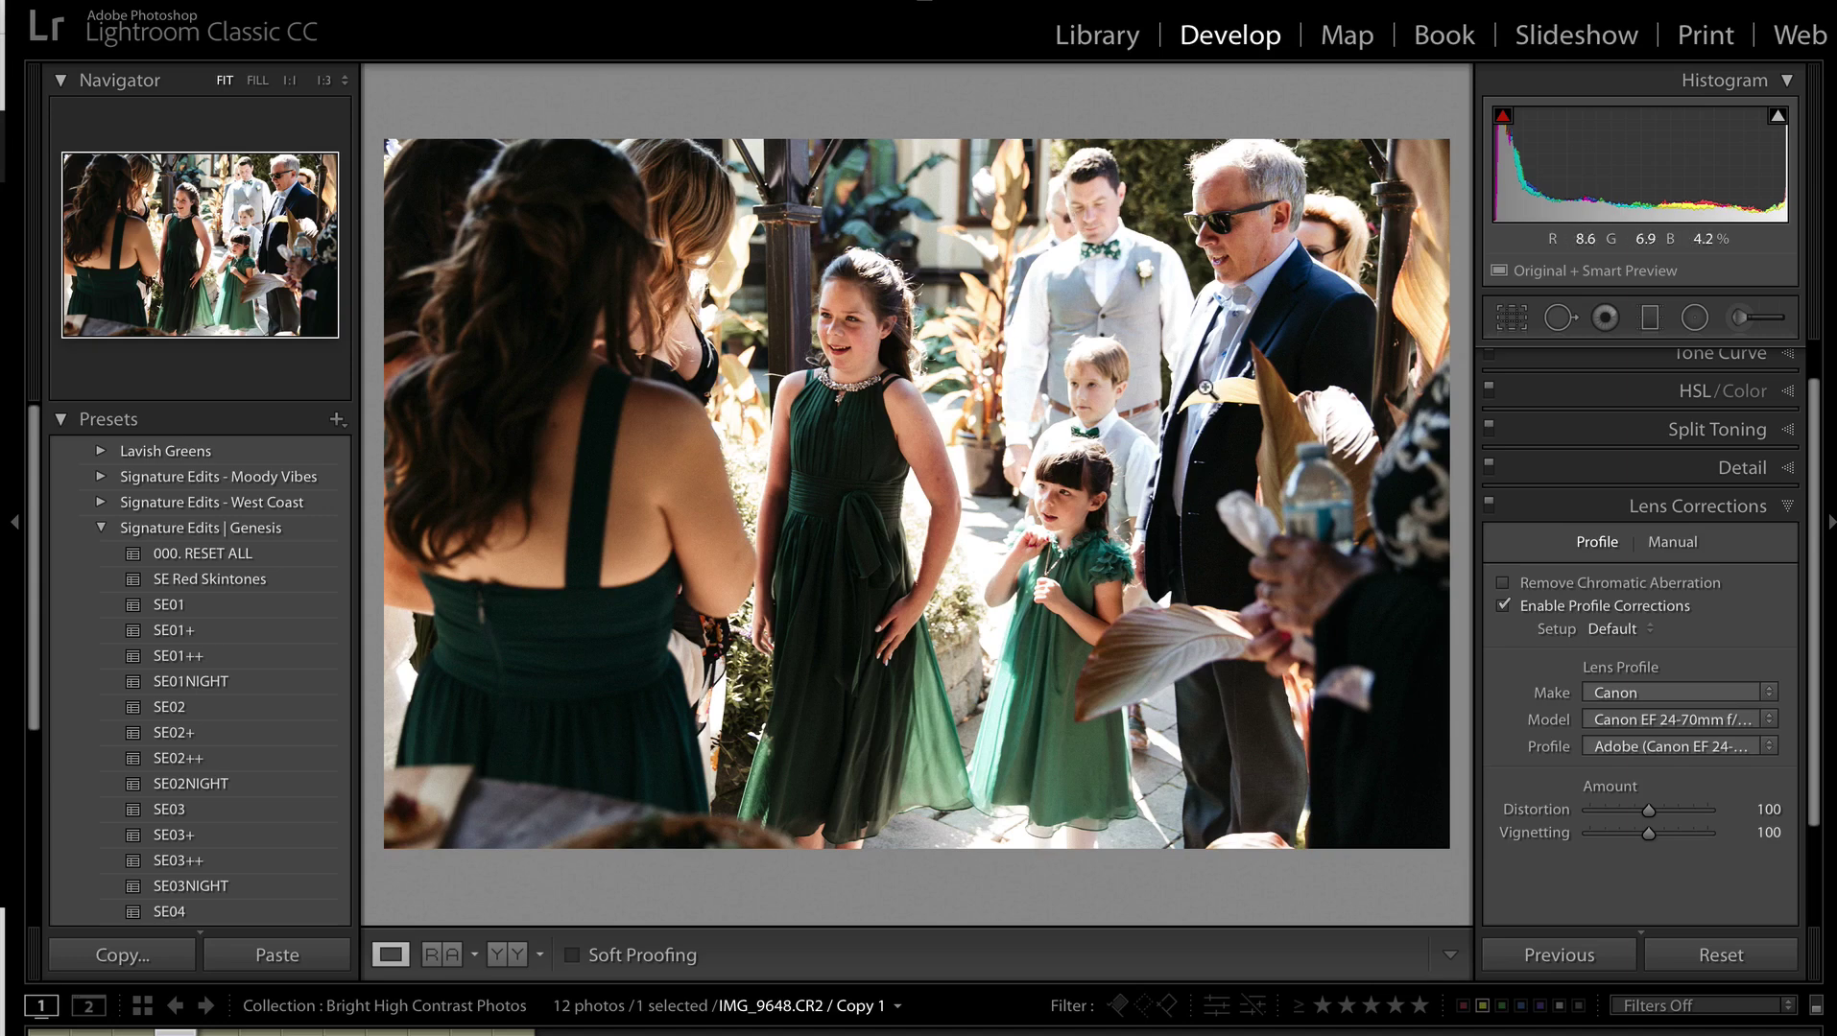
click(1723, 954)
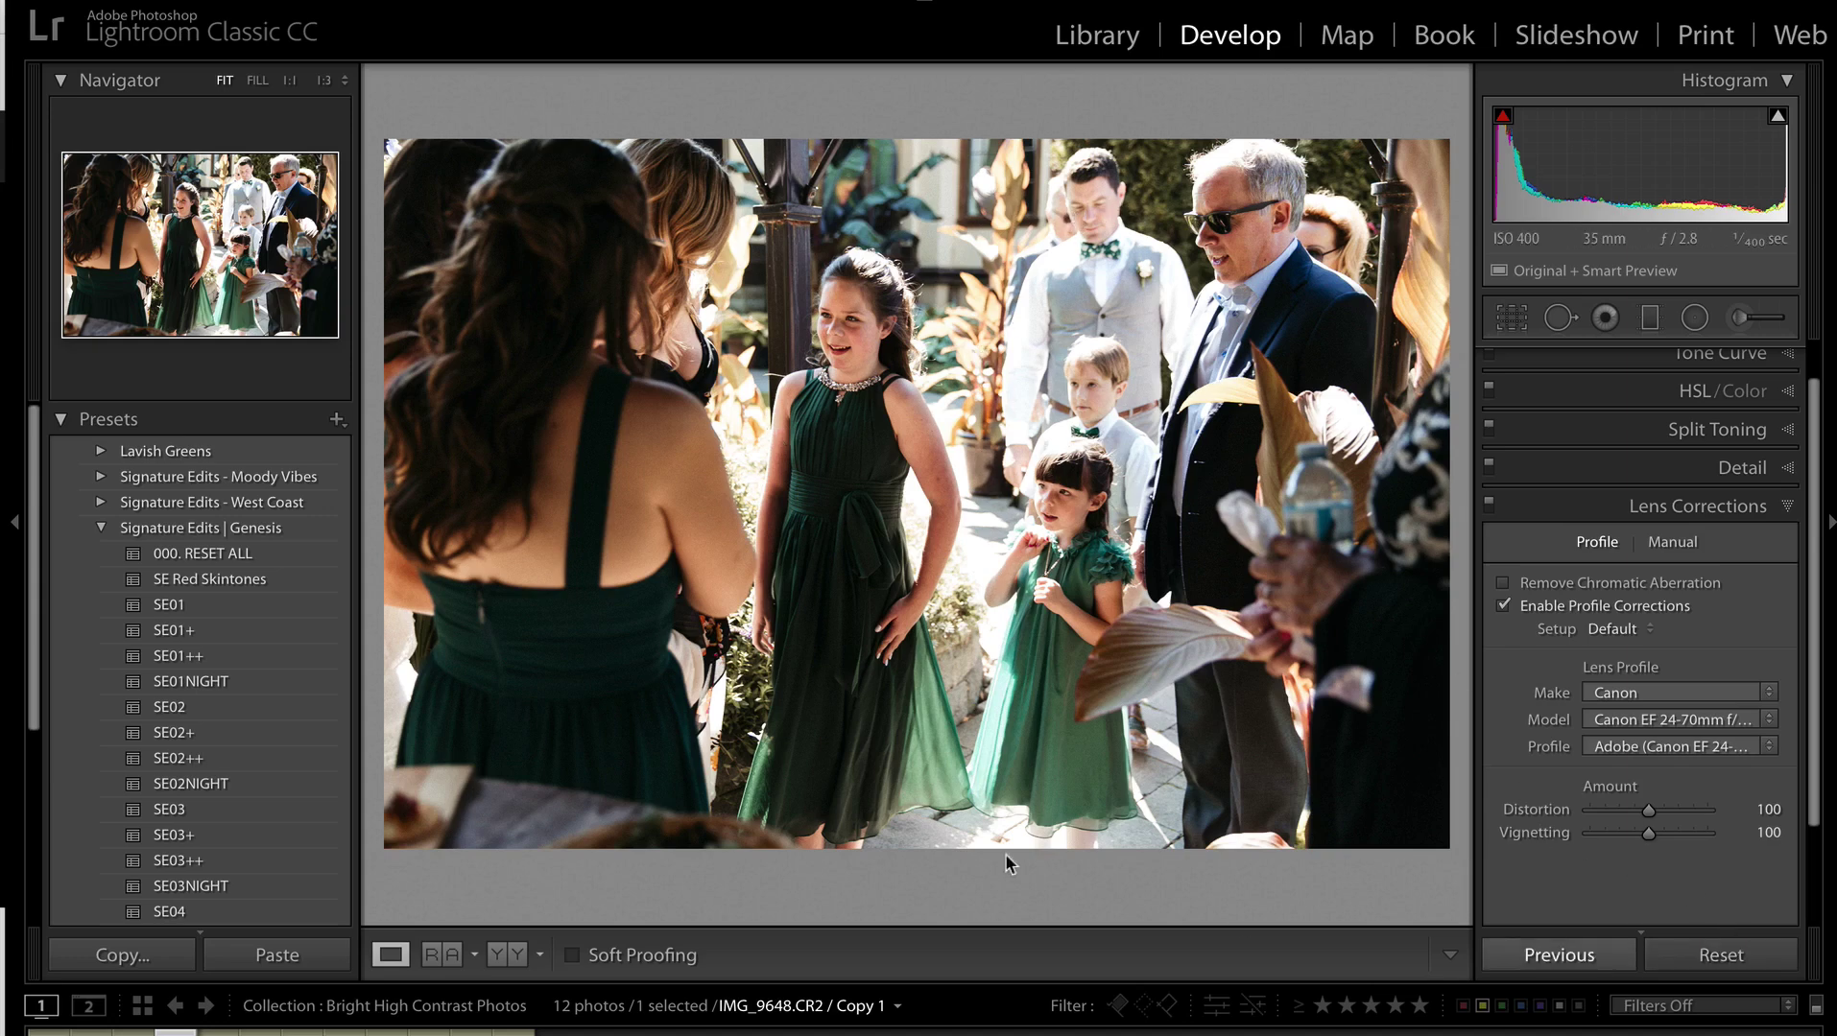
click(205, 607)
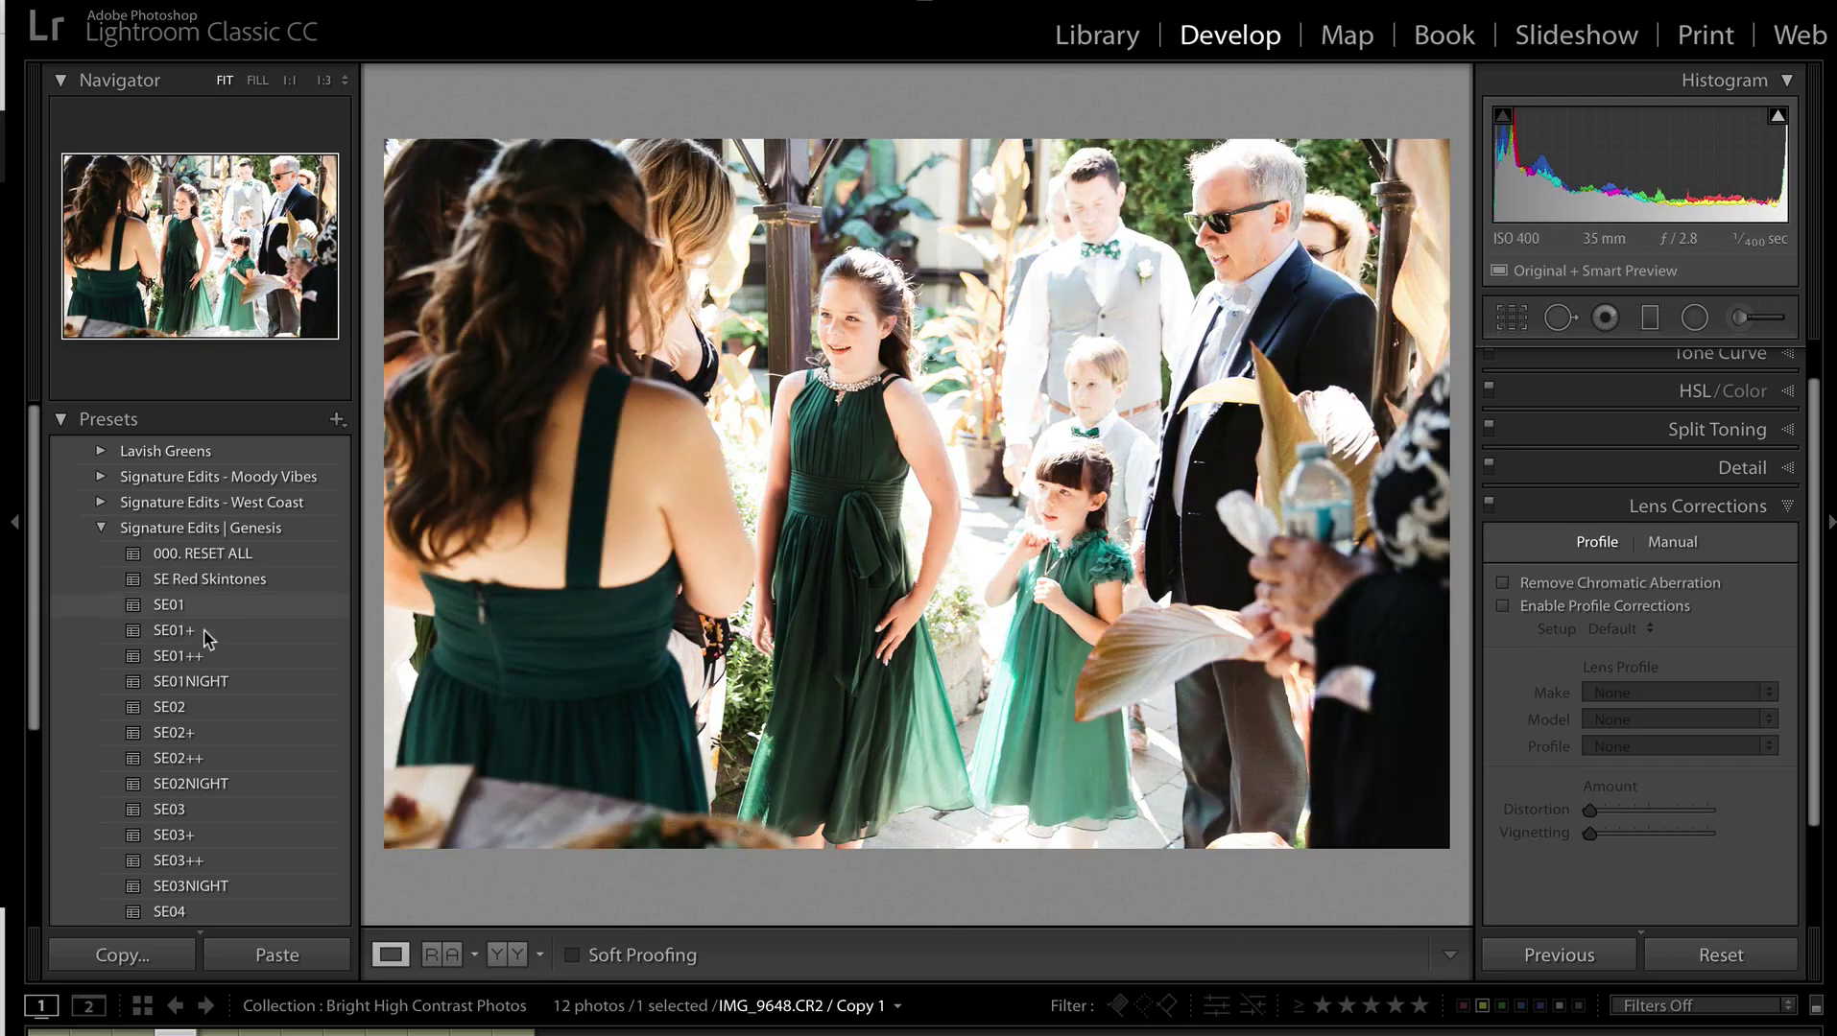
click(204, 708)
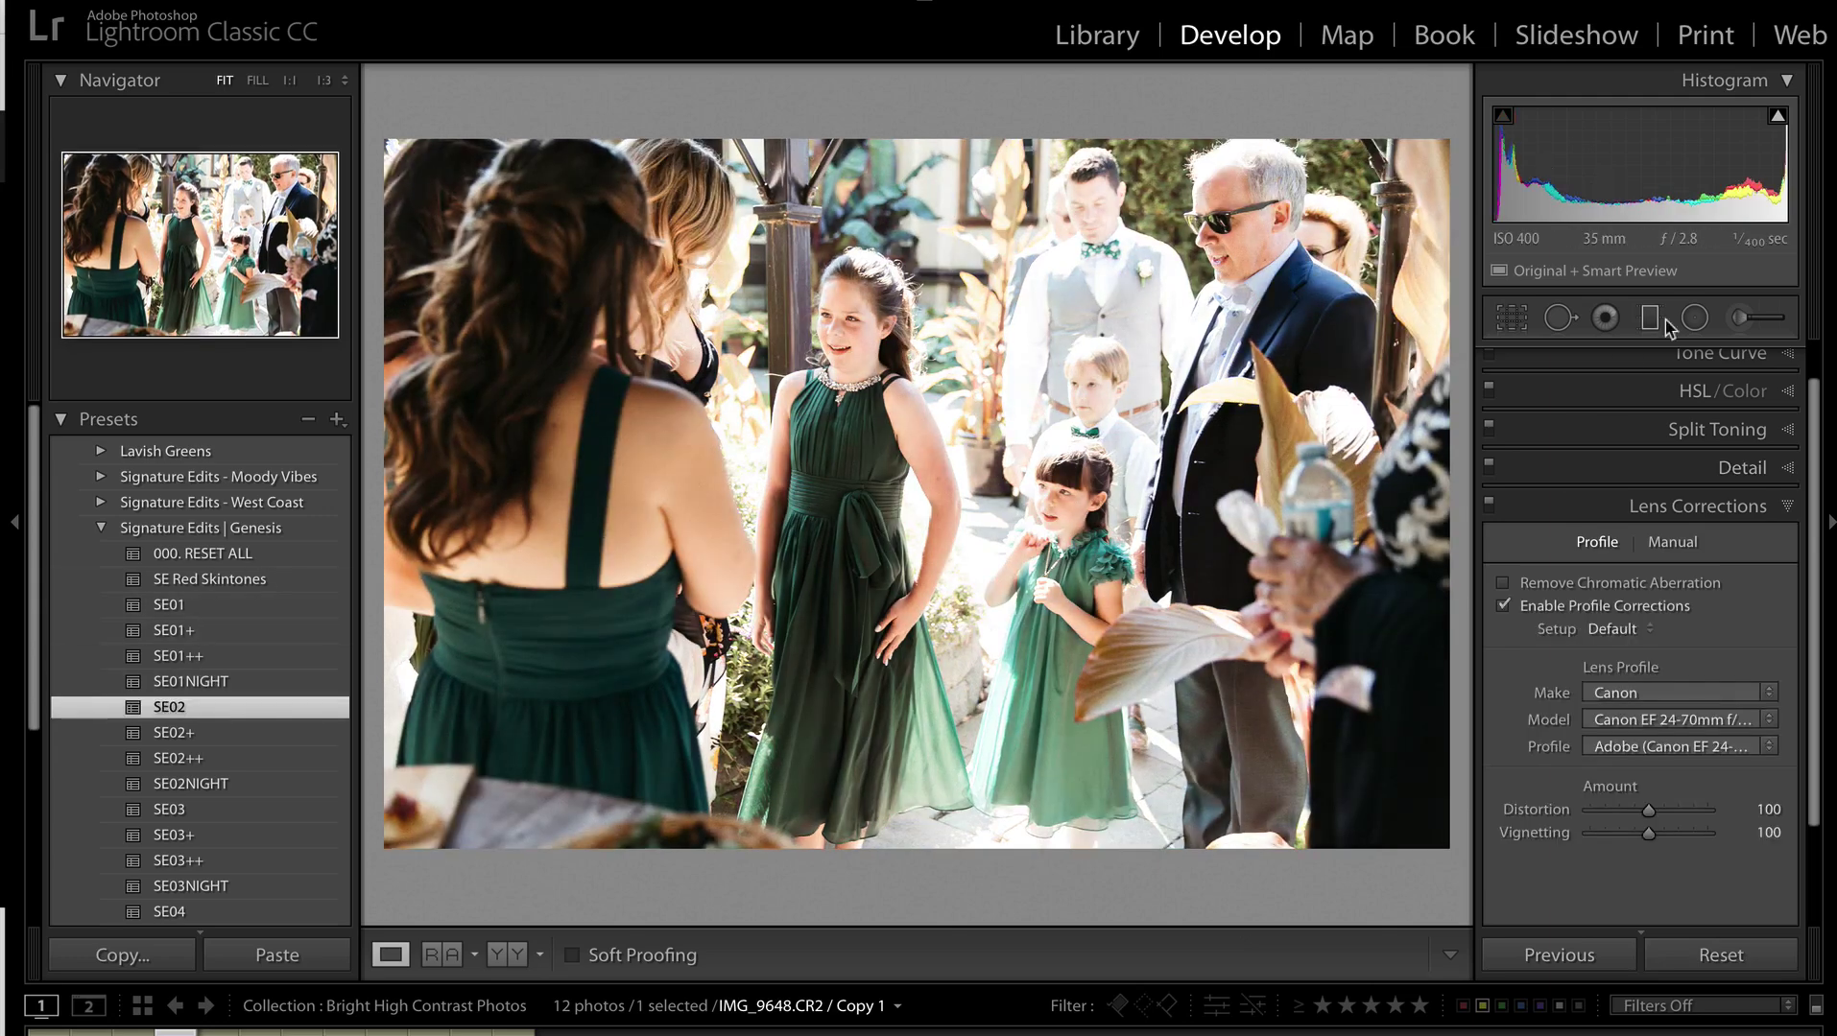
Set the basic tone contrast to -100 and both whites and blacks to +100.
scroll(1653, 506, up, 3)
click(1769, 360)
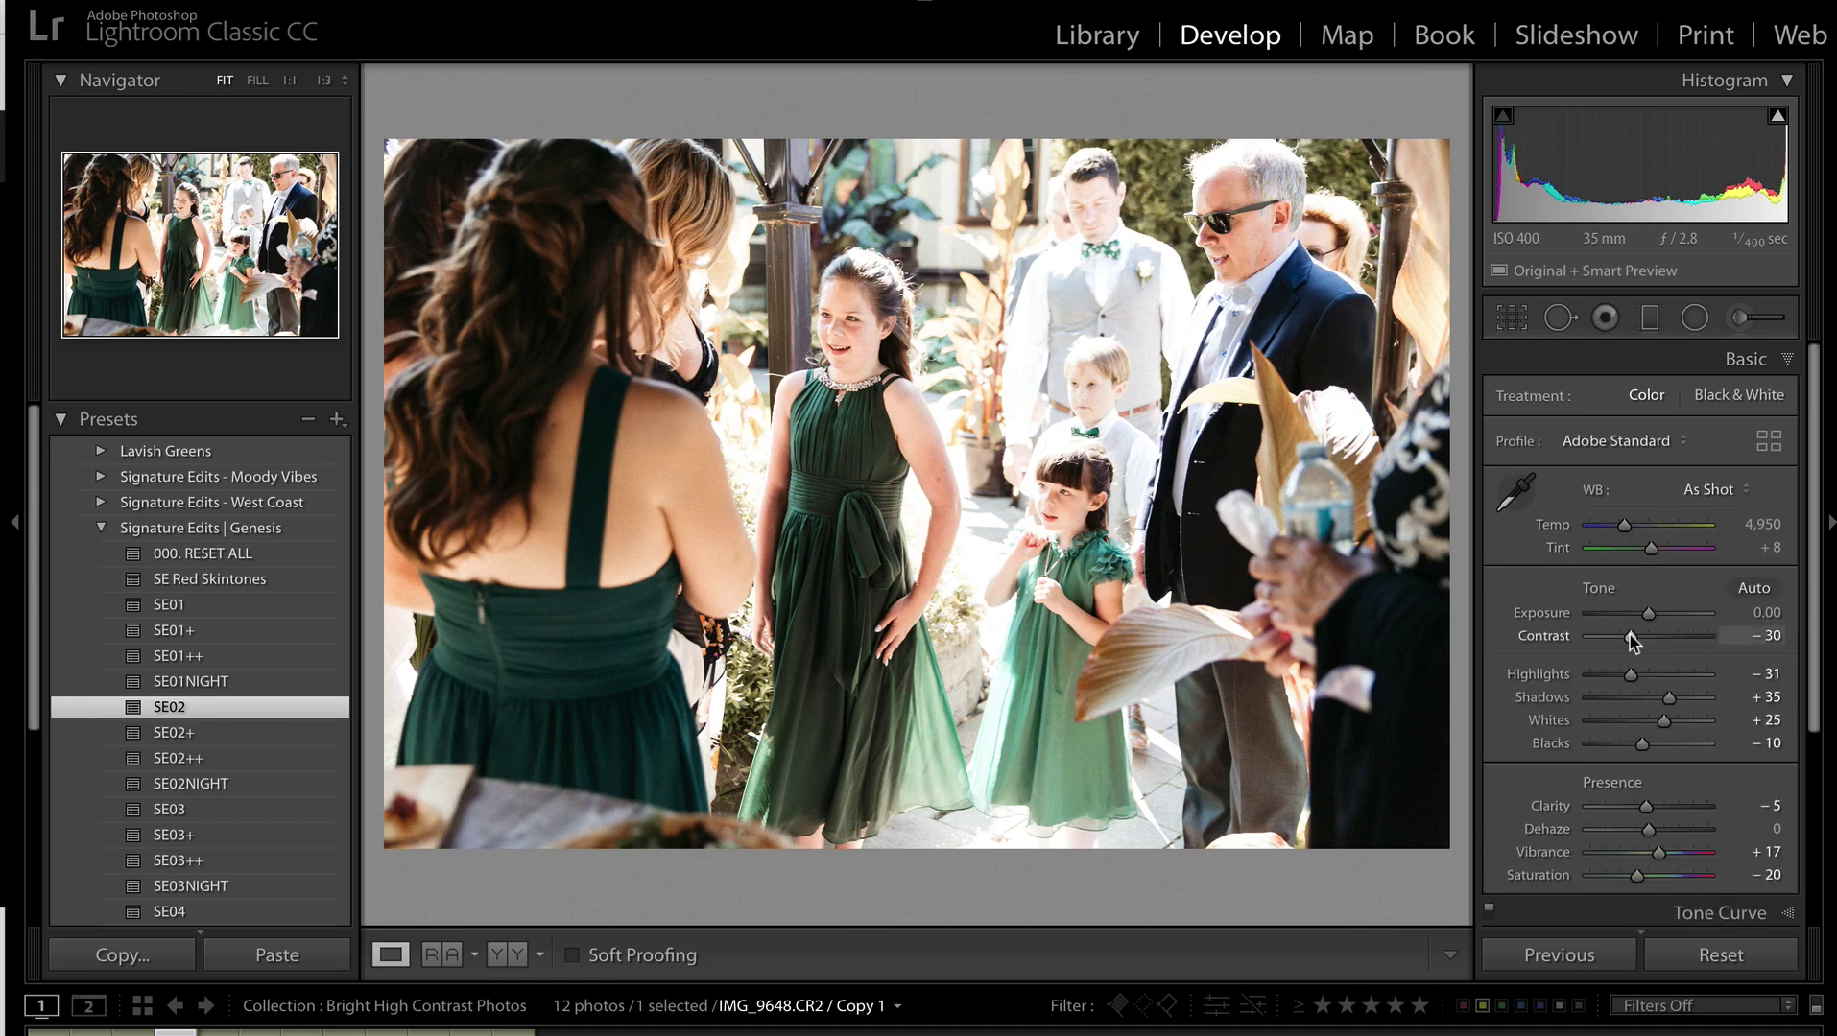
drag(1631, 637, 1589, 637)
drag(1664, 721, 1772, 752)
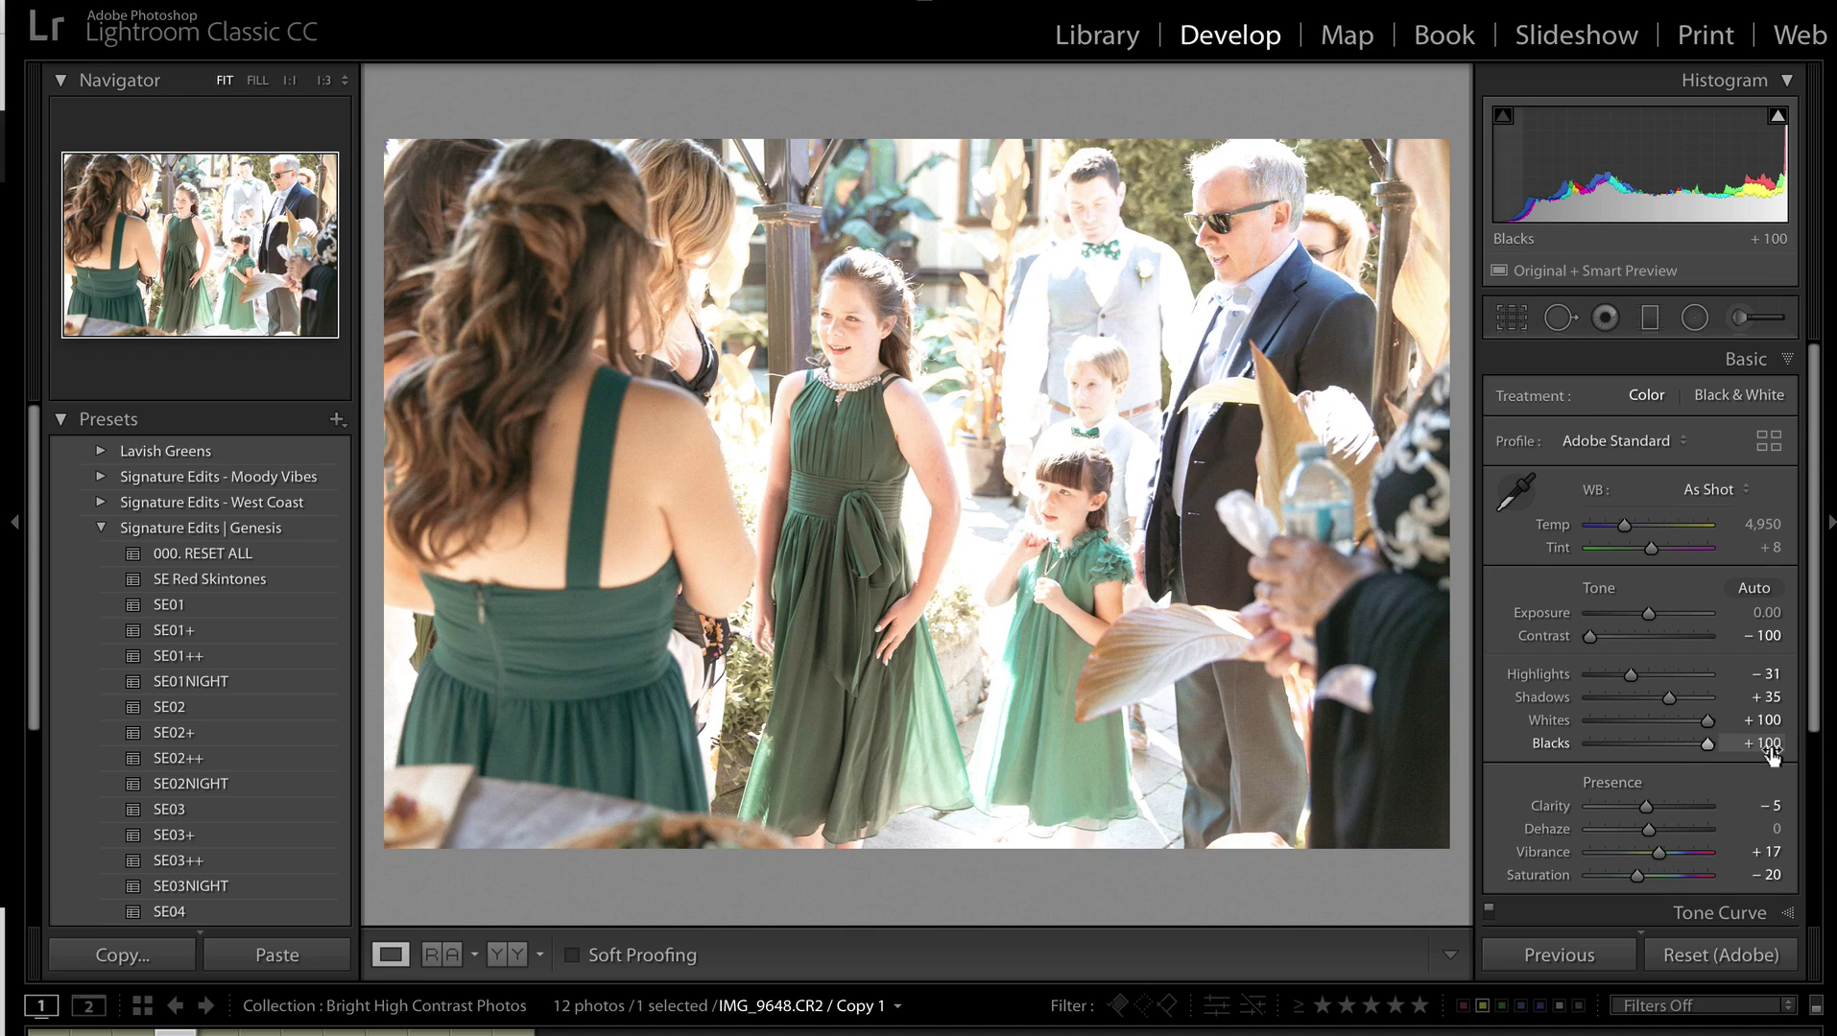
Lower the photo's exposure to -1.65 and bring its contrast back up to -76.
key(shift+minus)
key(shift+minus)
key(shift+minus)
key(shift+minus)
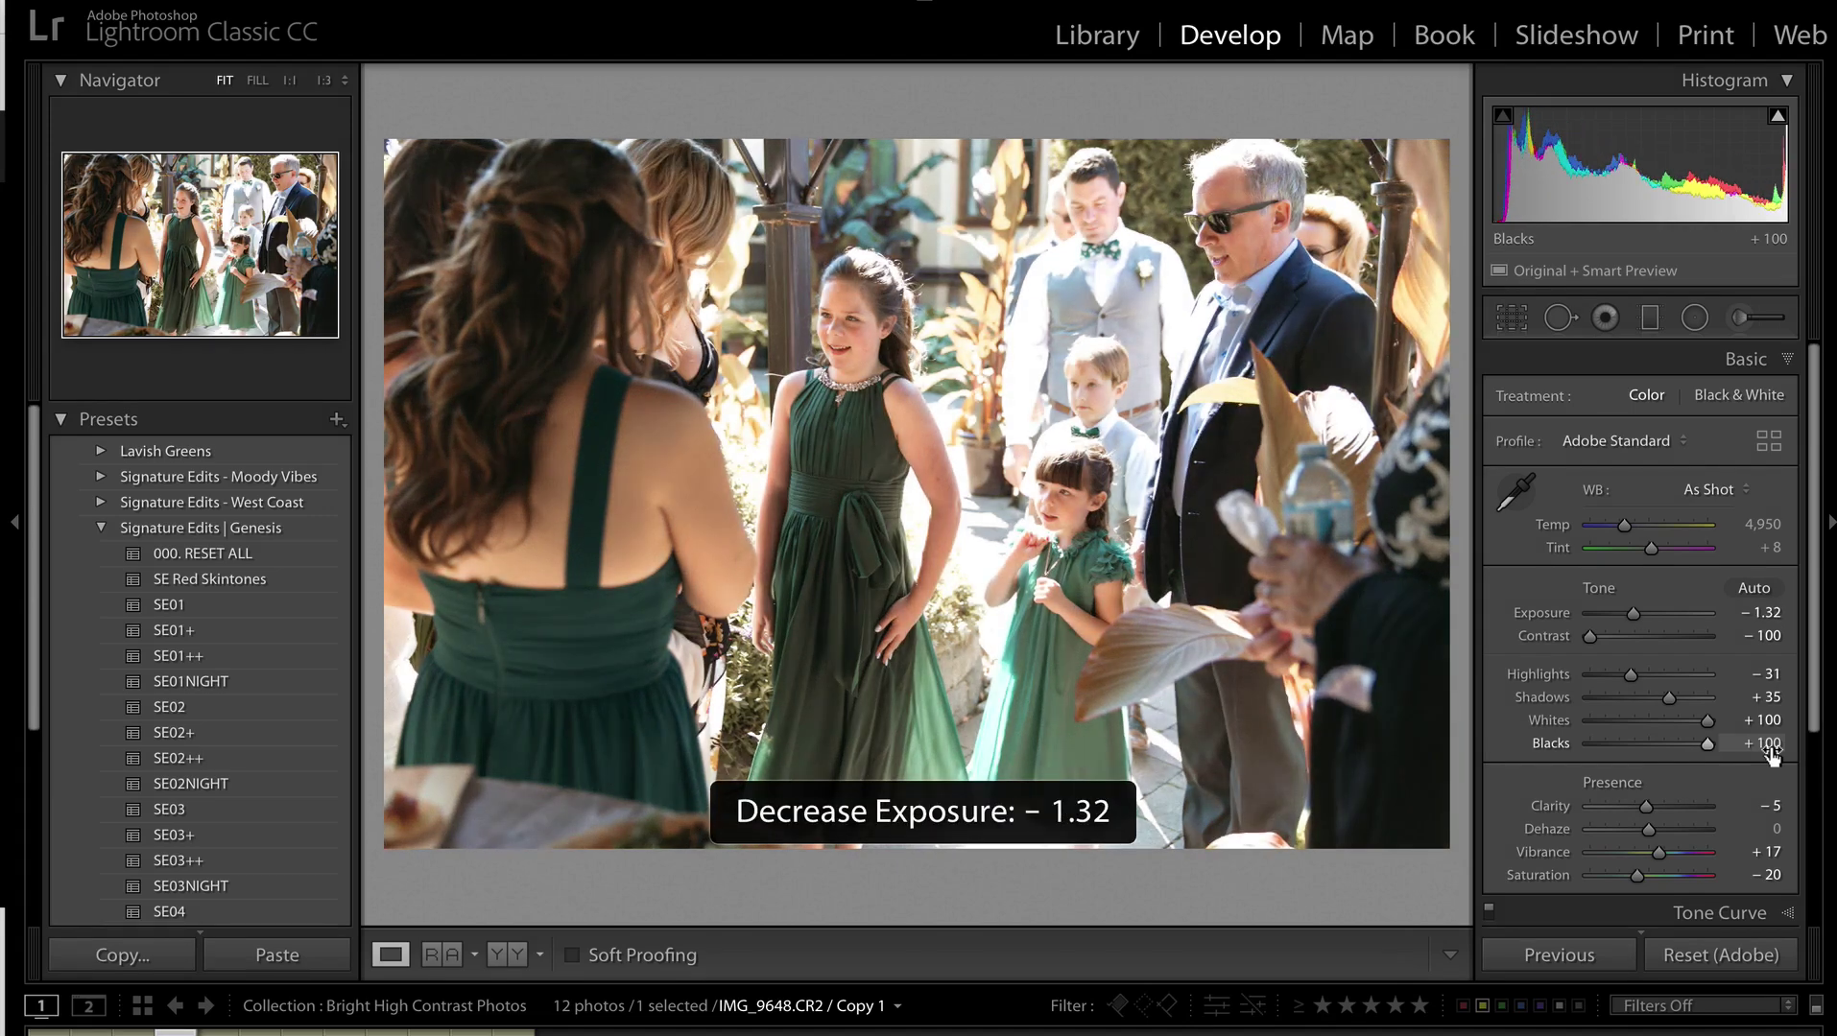
key(ctrl+bracketleft)
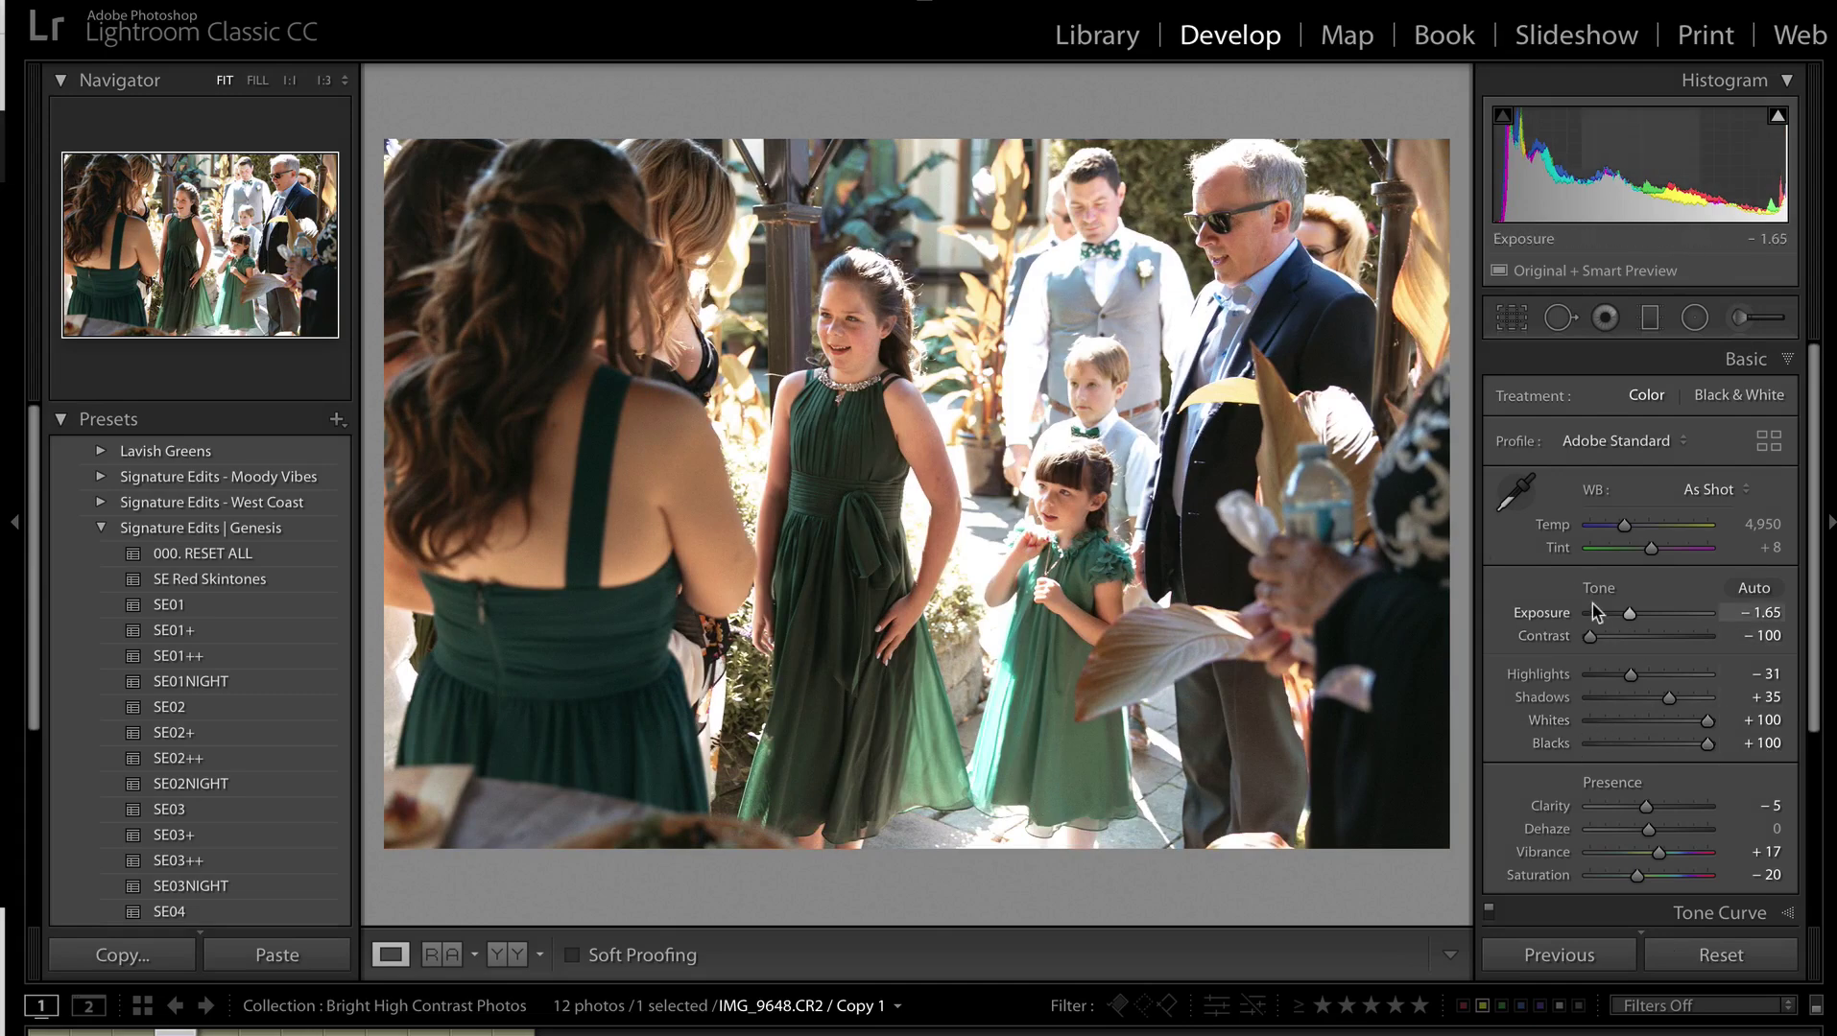
click(1606, 637)
drag(1594, 640, 1602, 641)
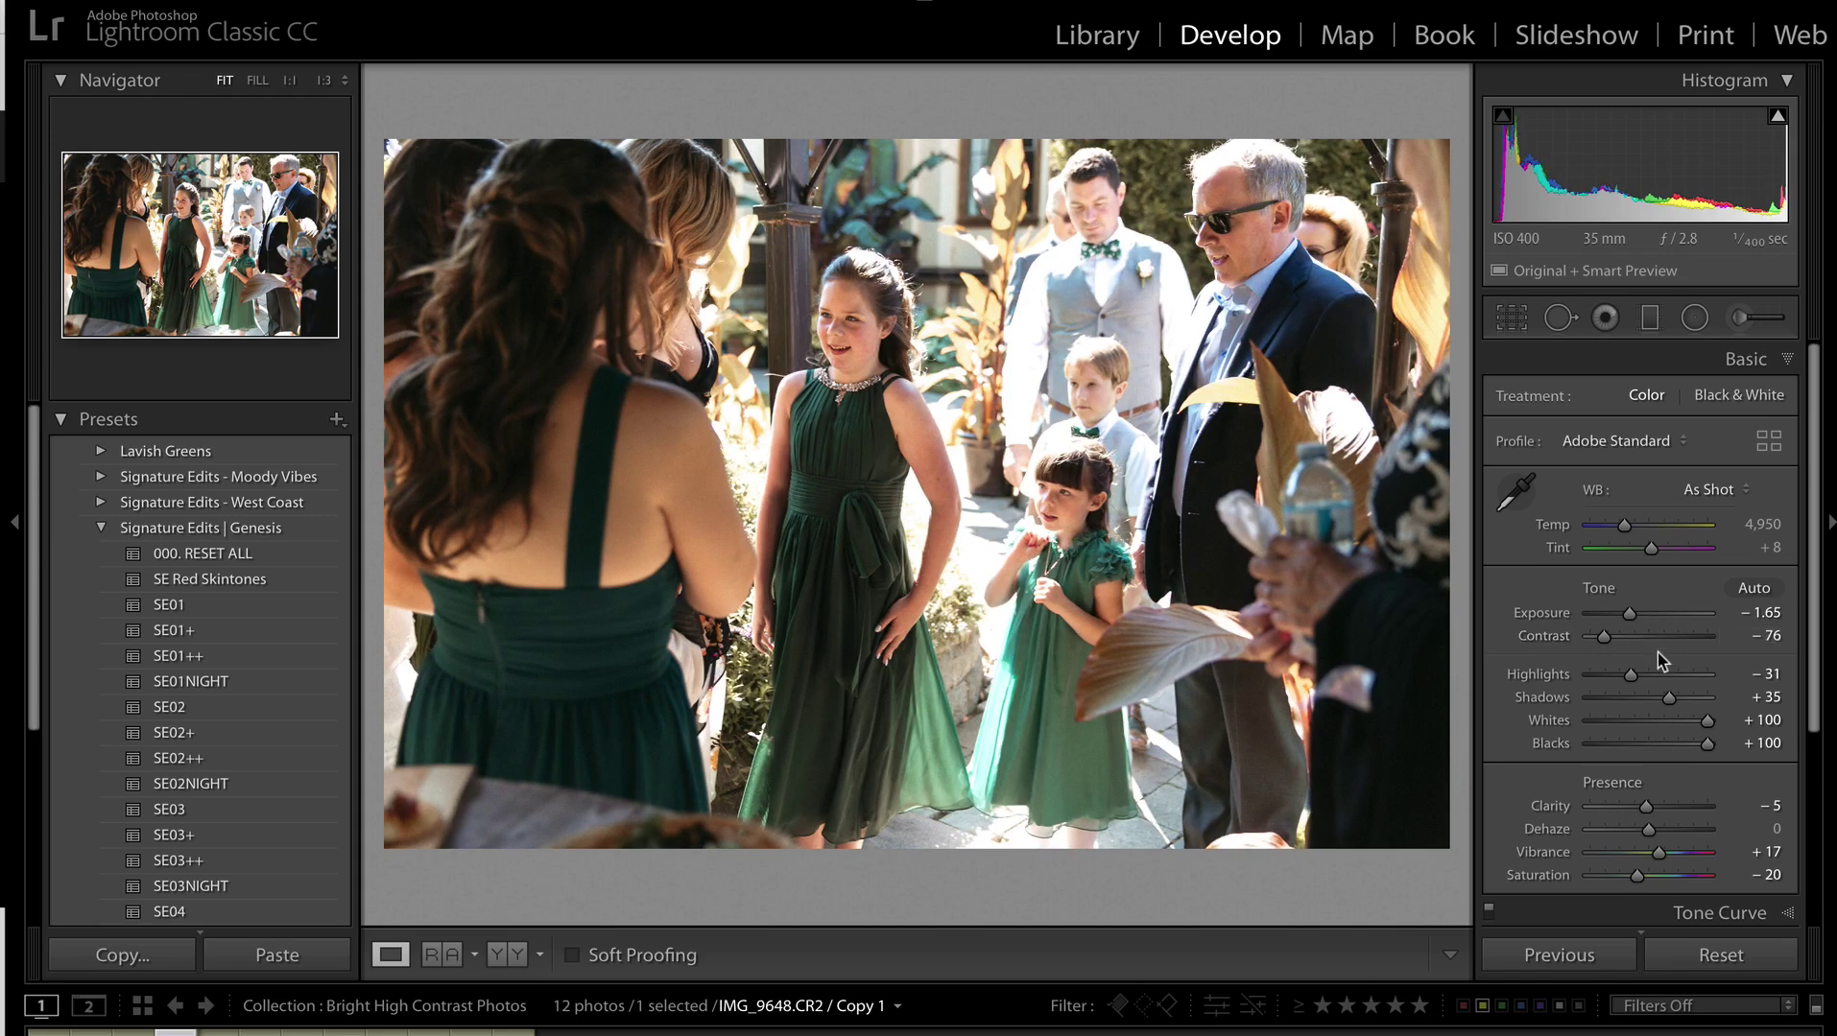
Create a virtual copy of IMG_9648 with the plain SE02 preset applied and compare it with Copy 1.
key(ctrl+apostrophe)
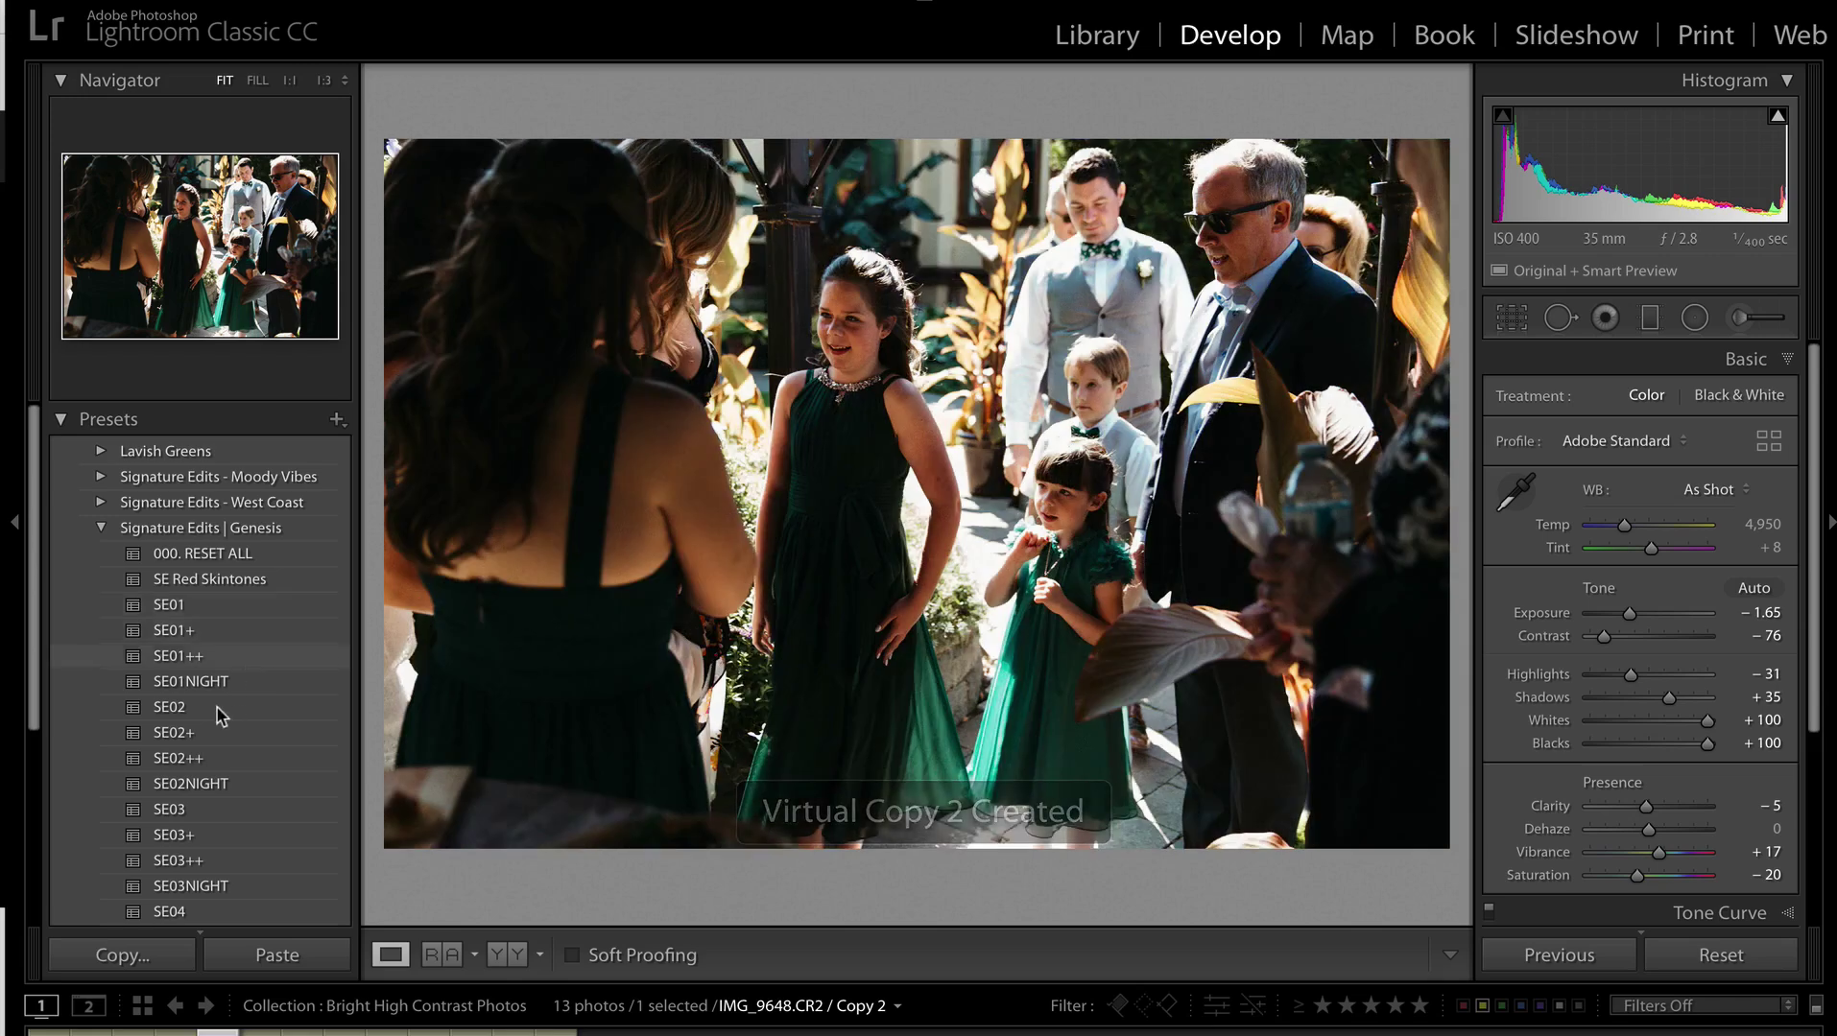
click(219, 710)
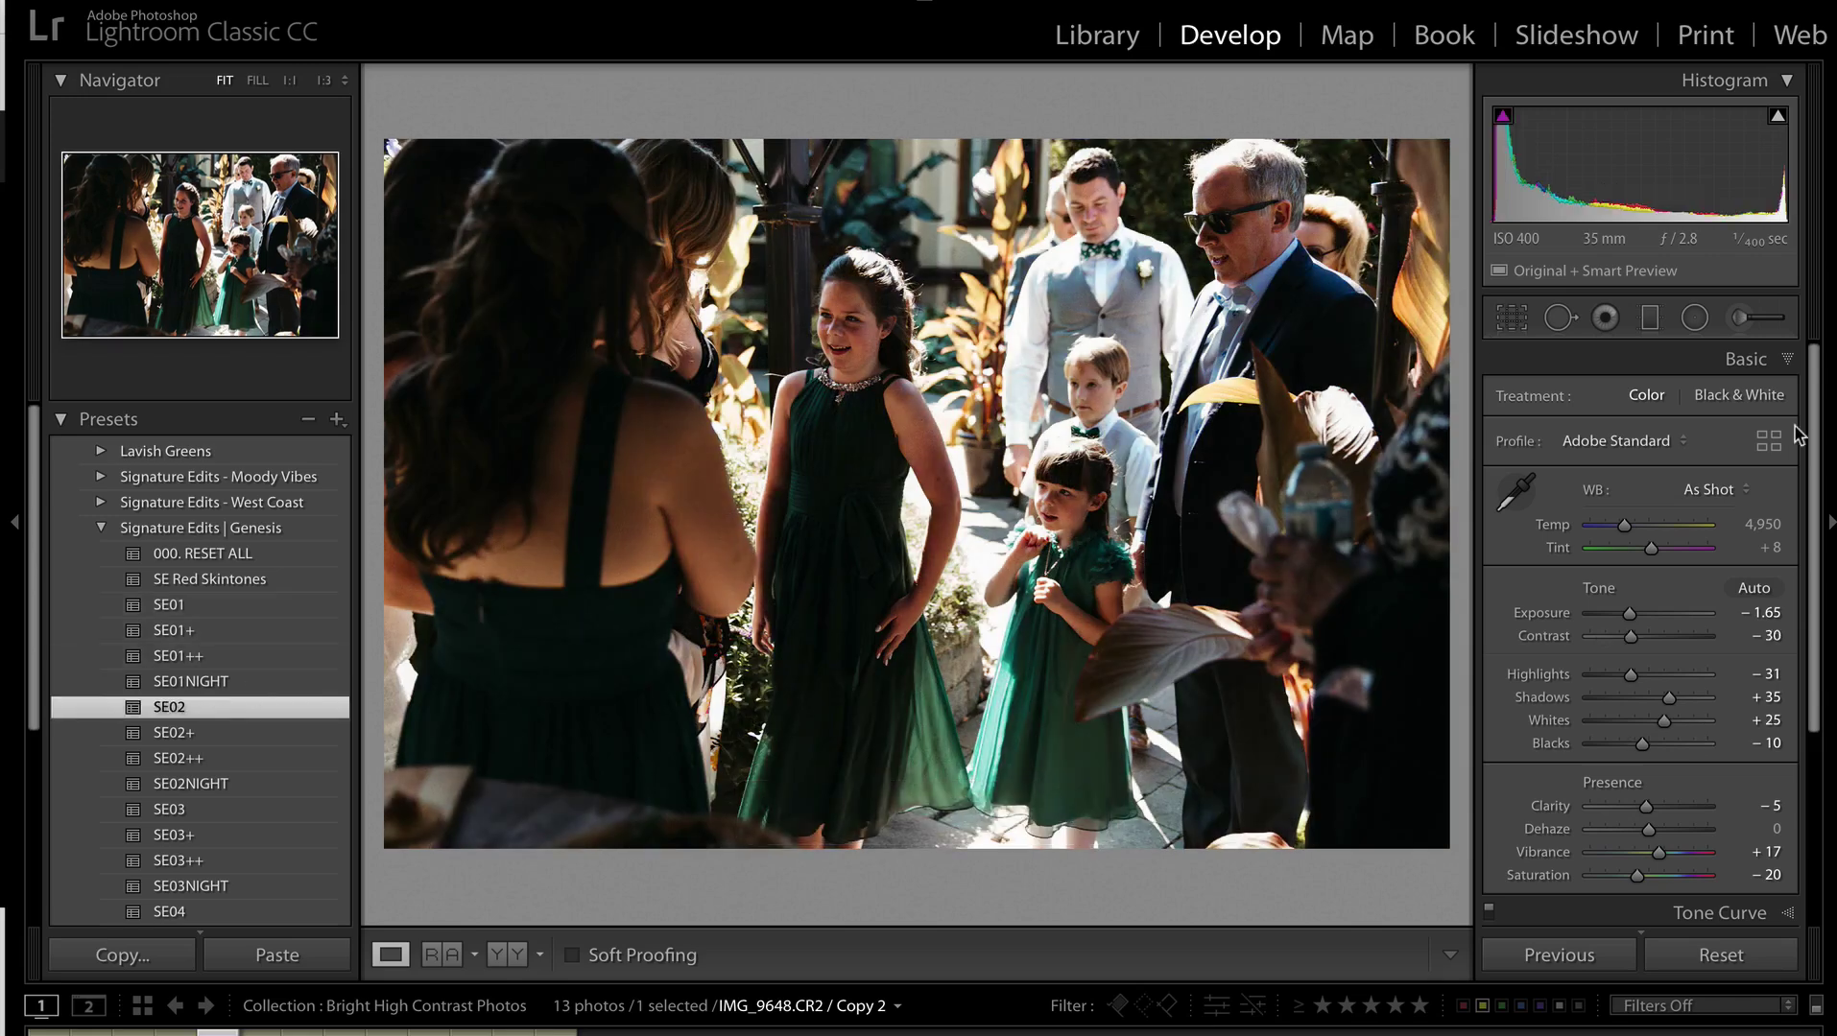
key(Left)
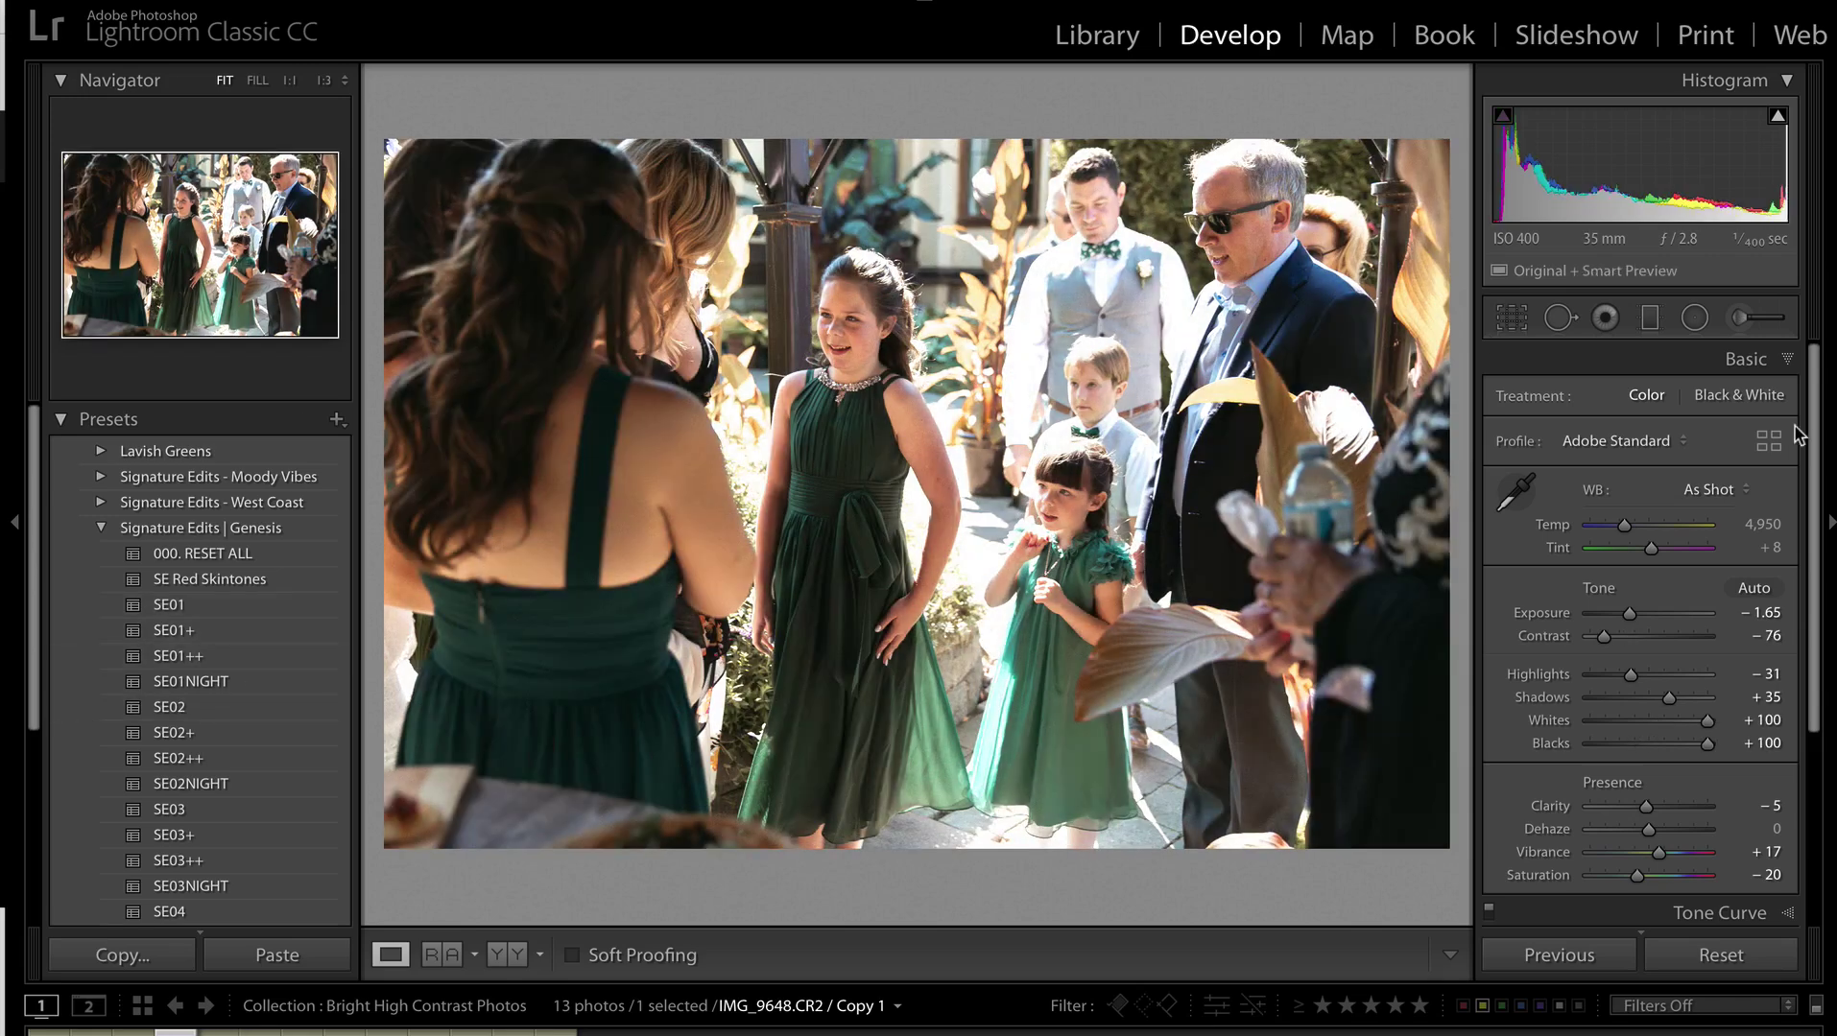
key(Right)
key(Left)
key(Right)
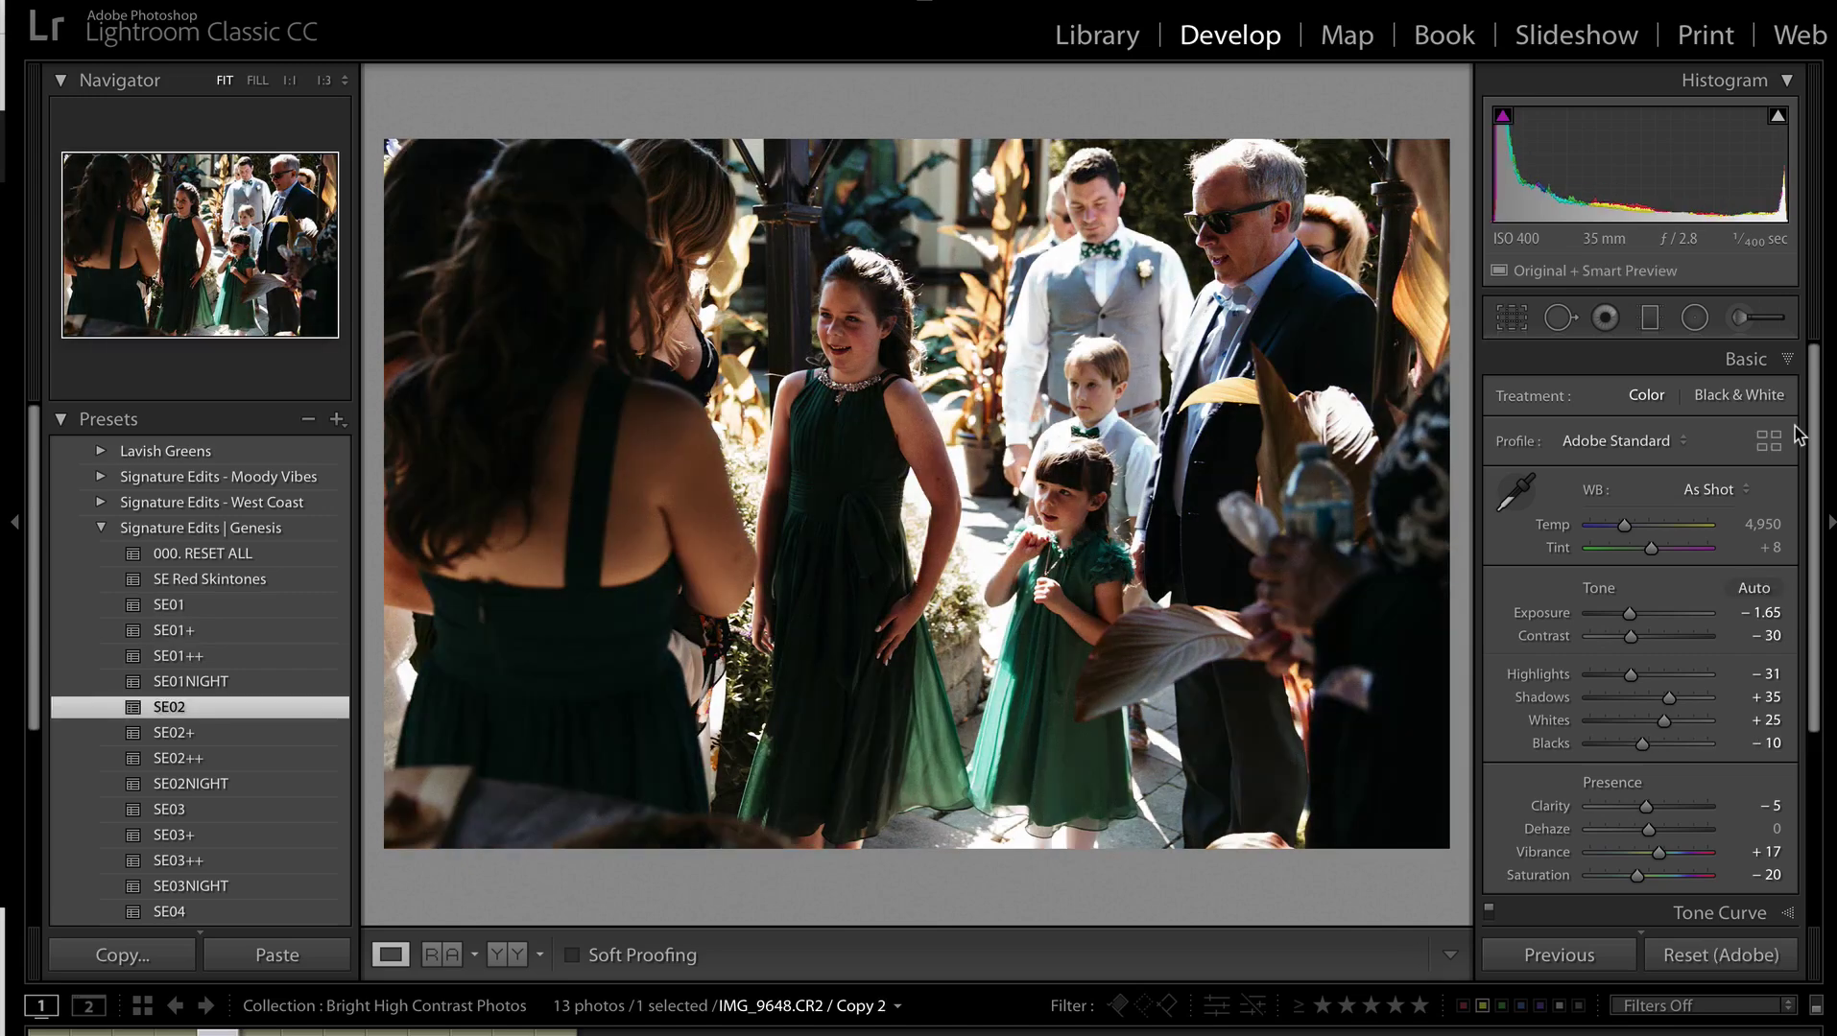
Raise the exposure of IMG_9648 Copy 2 to -0.66.
key(shift+equal)
key(shift+equal)
key(shift+equal)
key(equal)
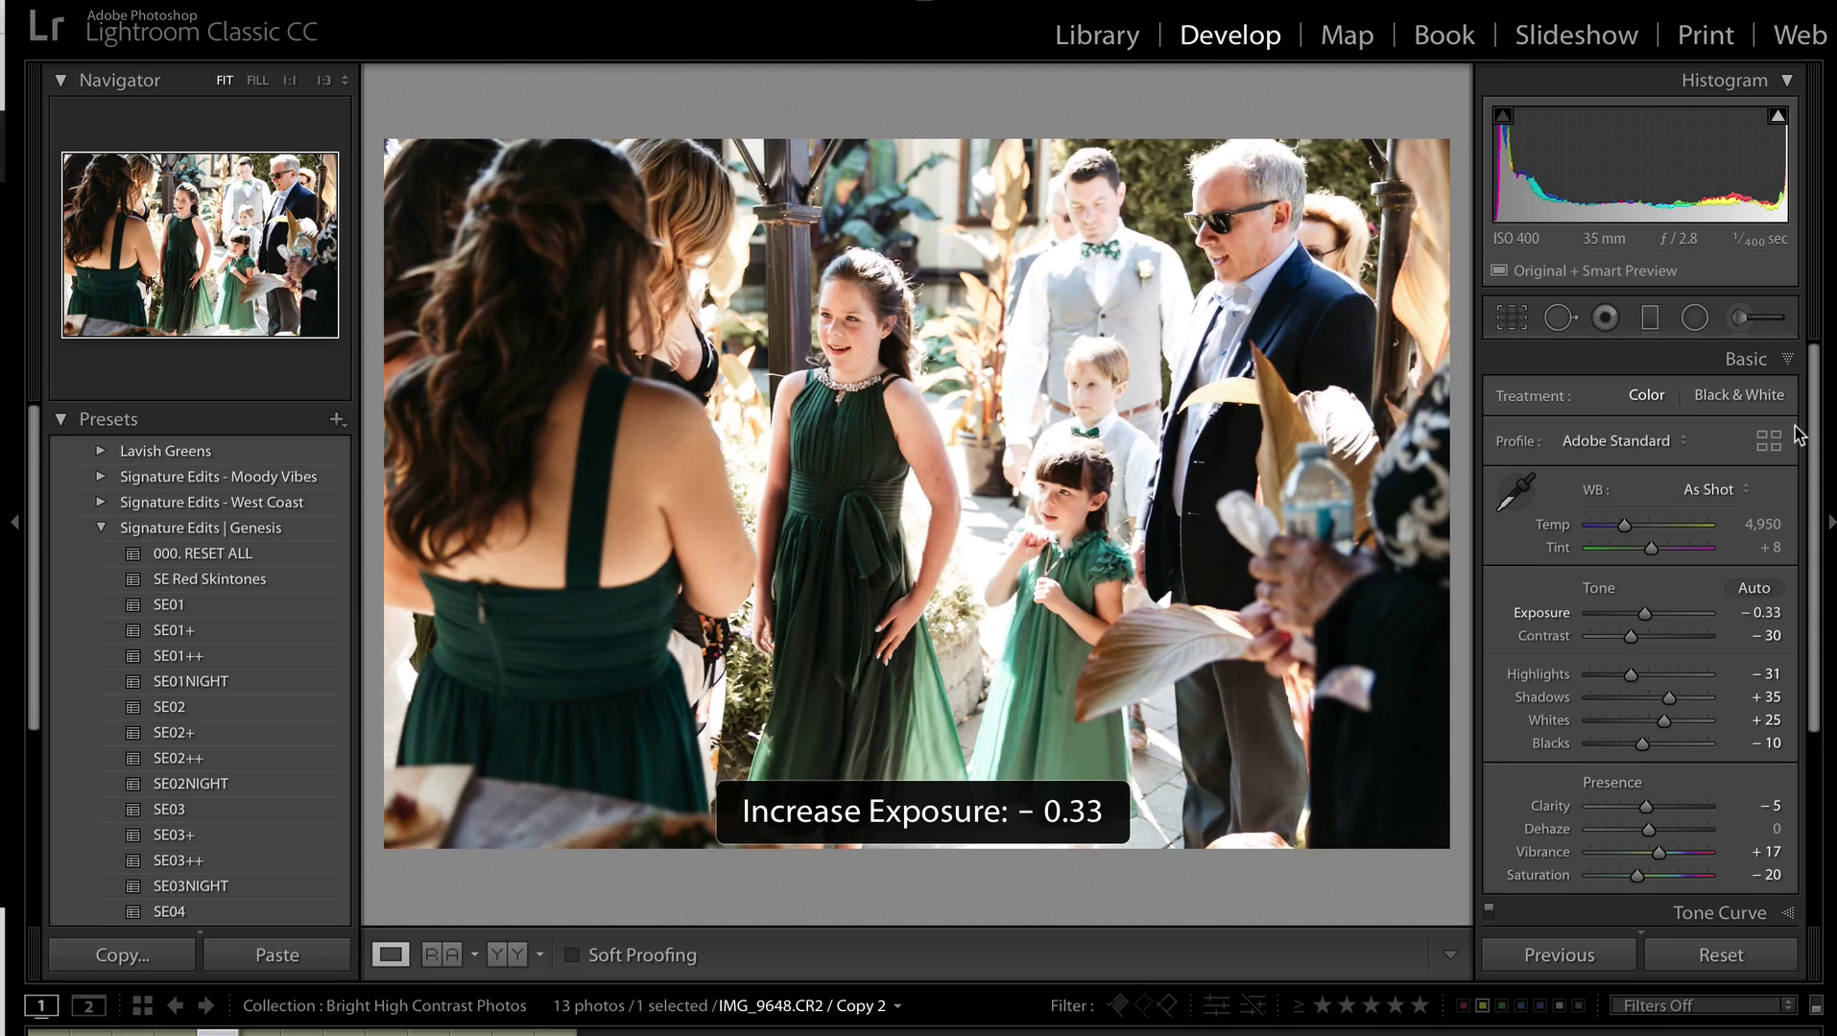
key(minus)
Compare the low-contrast edit in IMG_9648 Copy 1 with the brightened SE02 version in Copy 2.
key(Left)
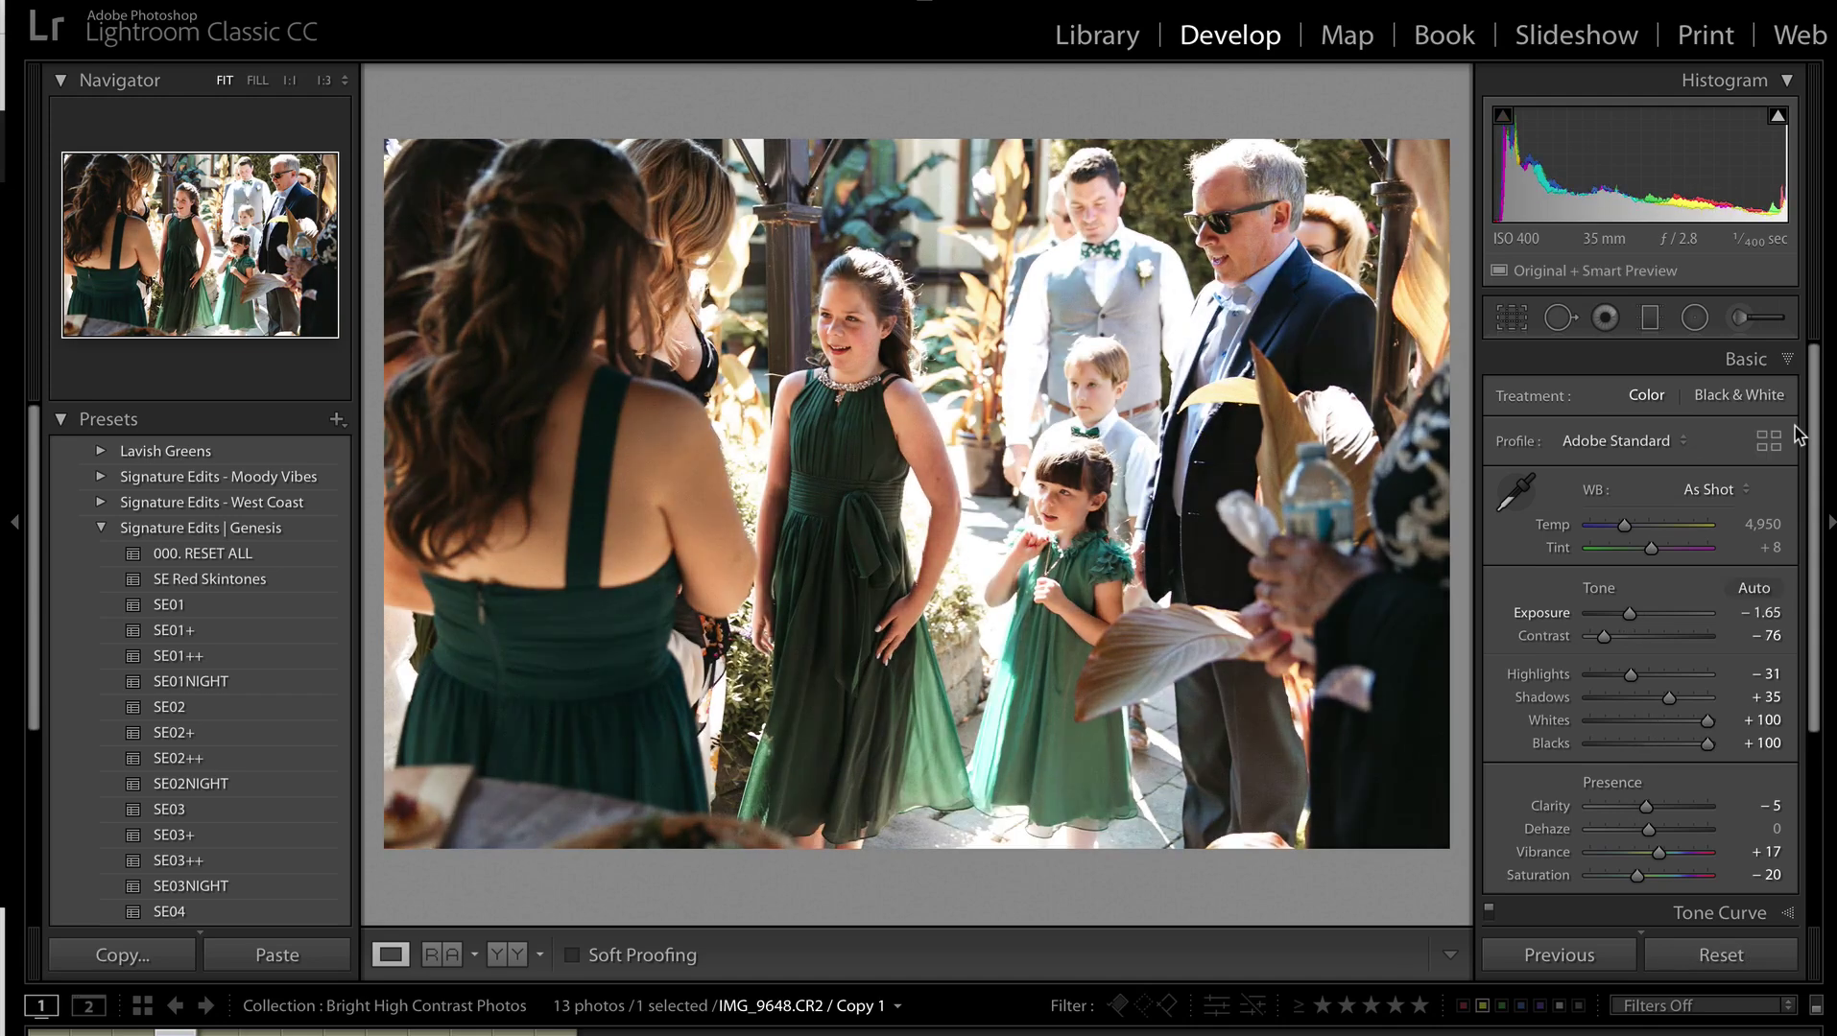
key(Right)
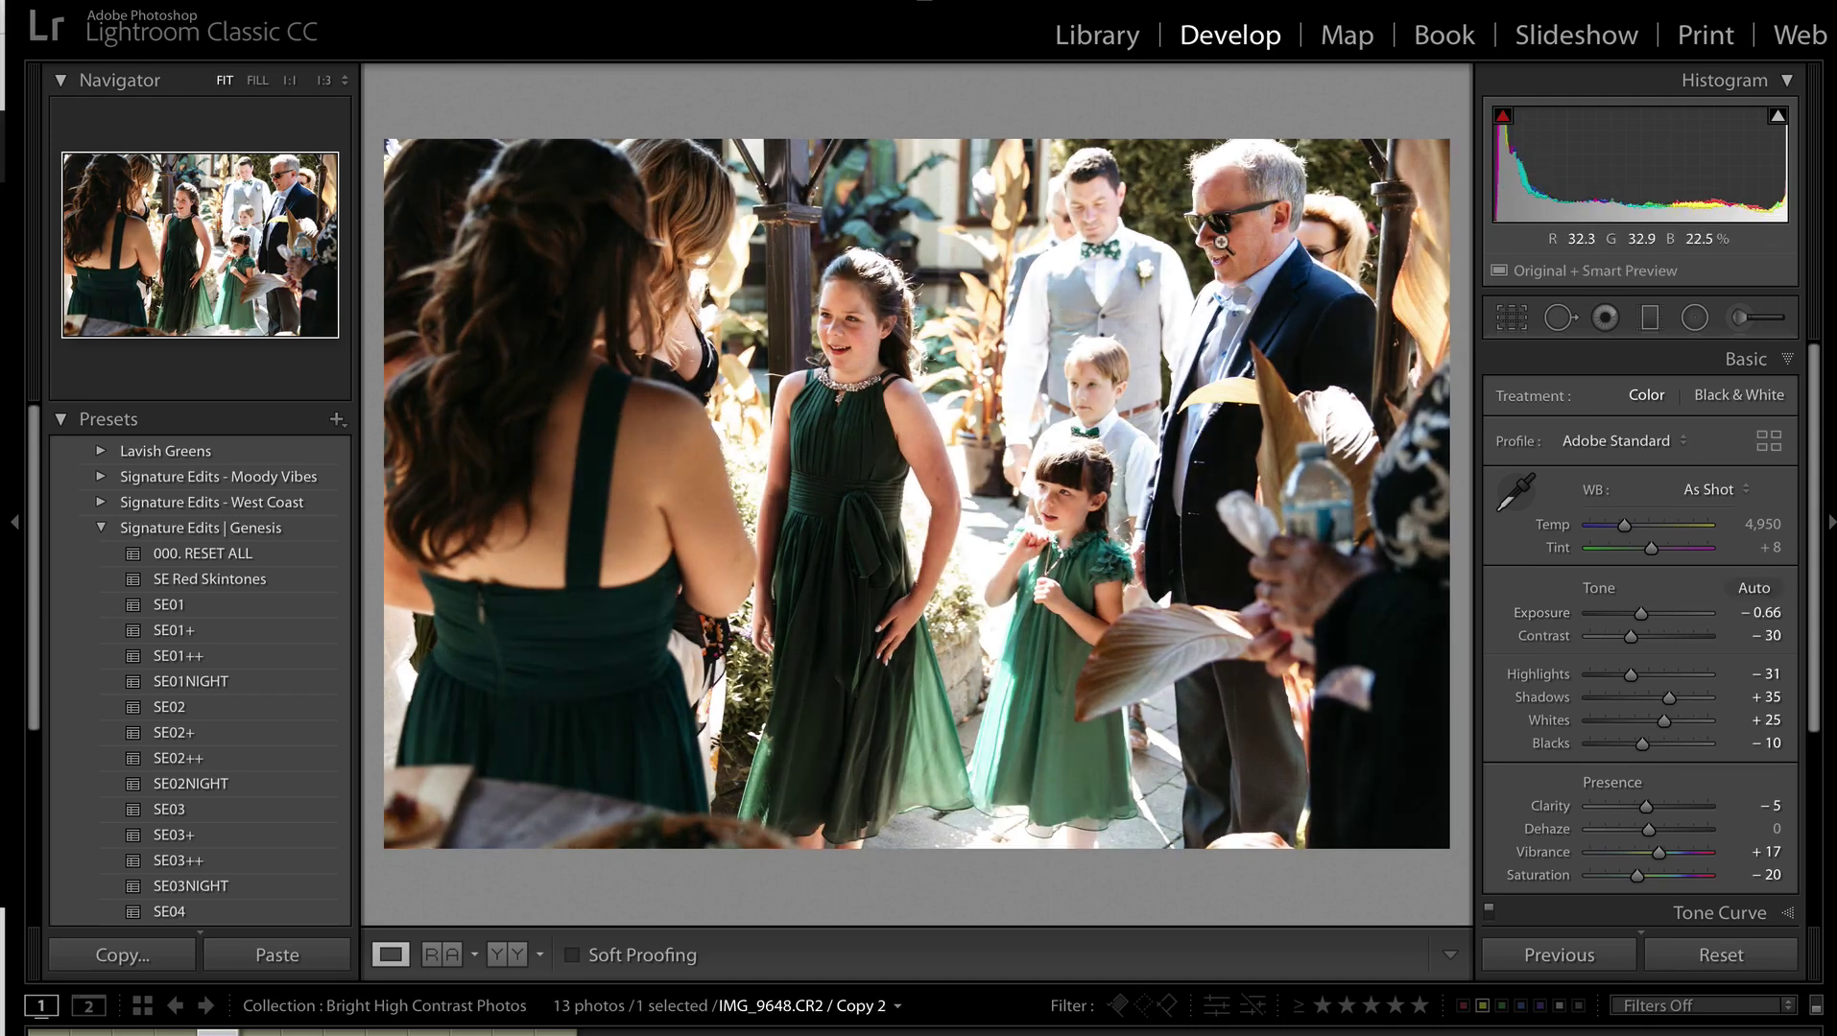
key(Left)
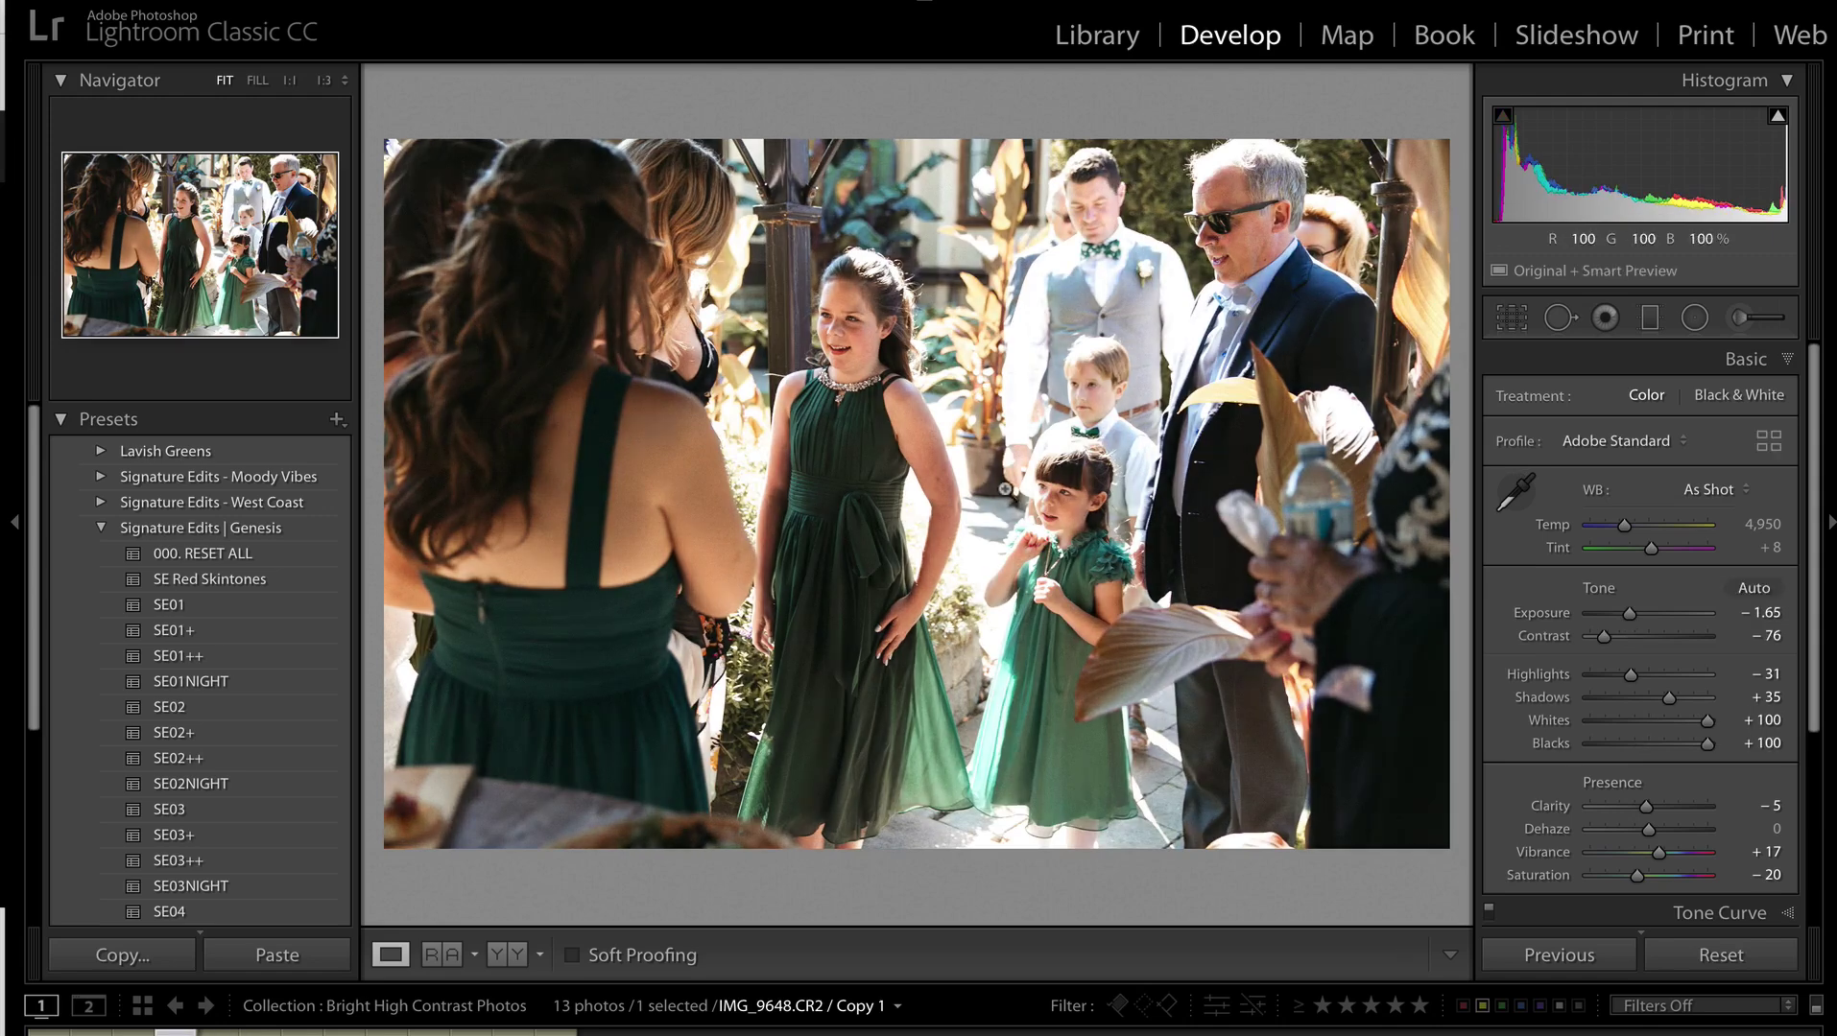
key(Right)
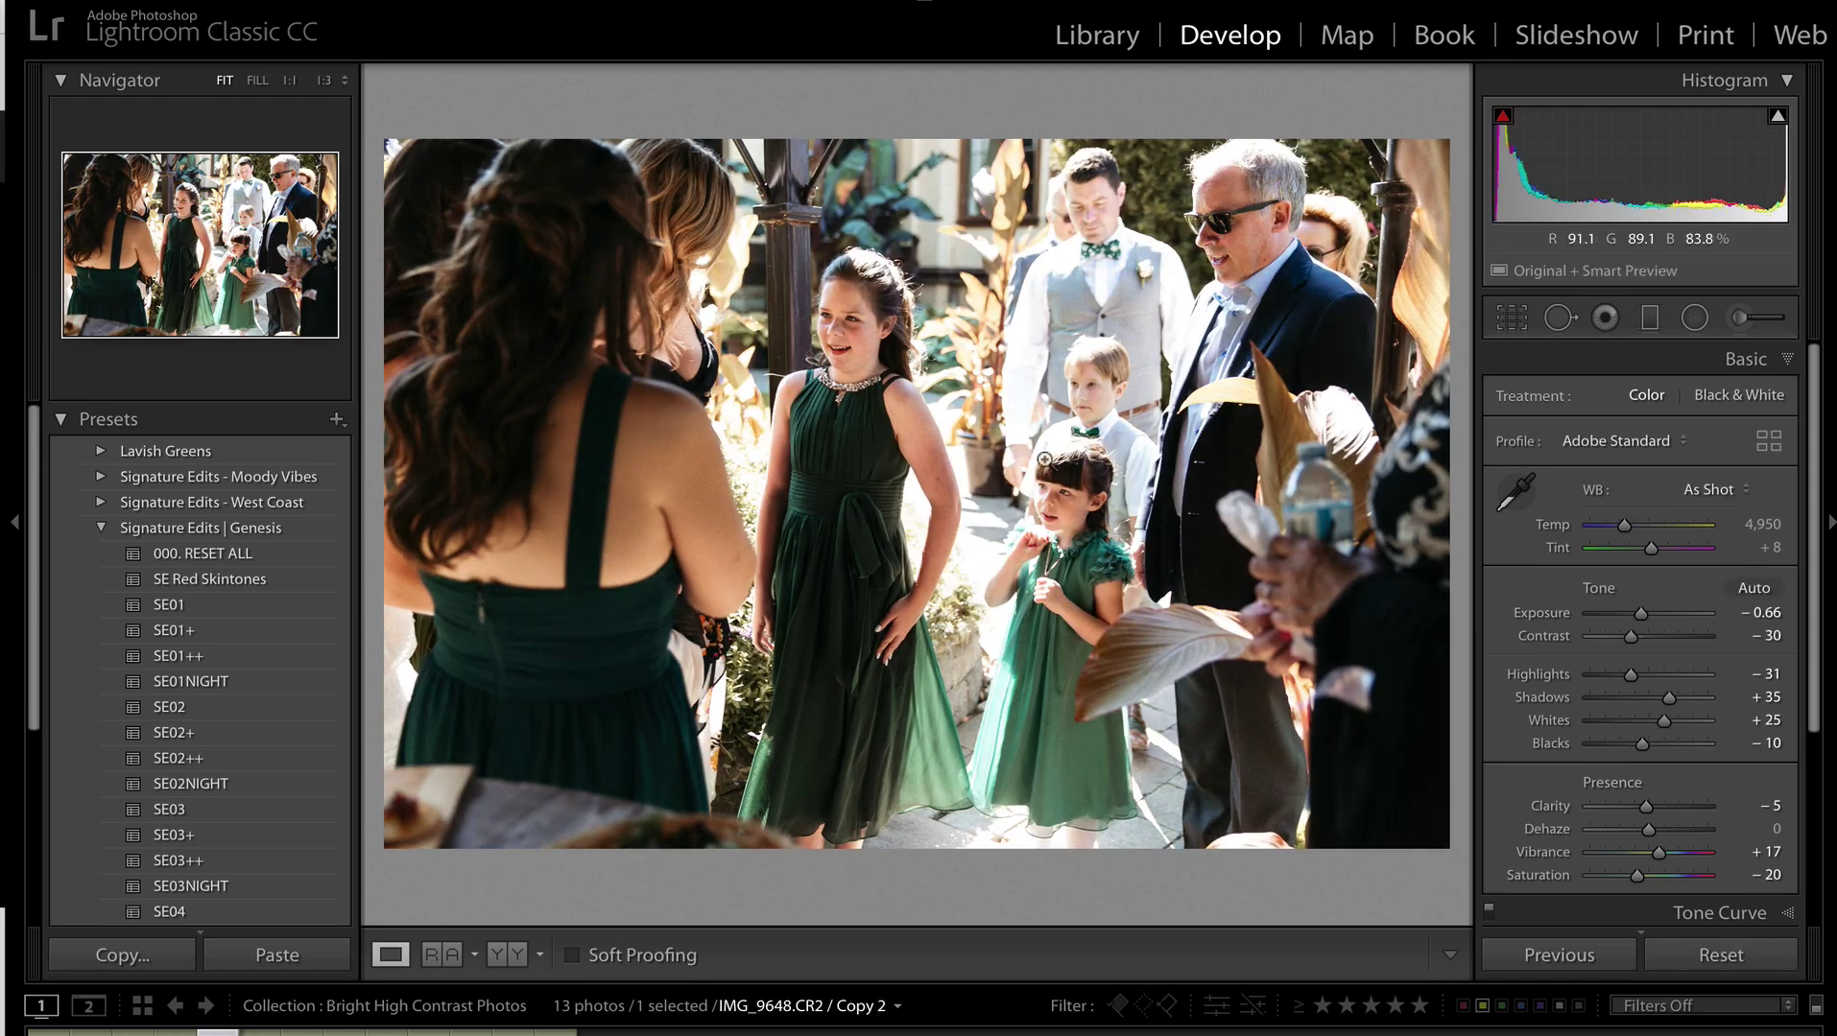
key(Left)
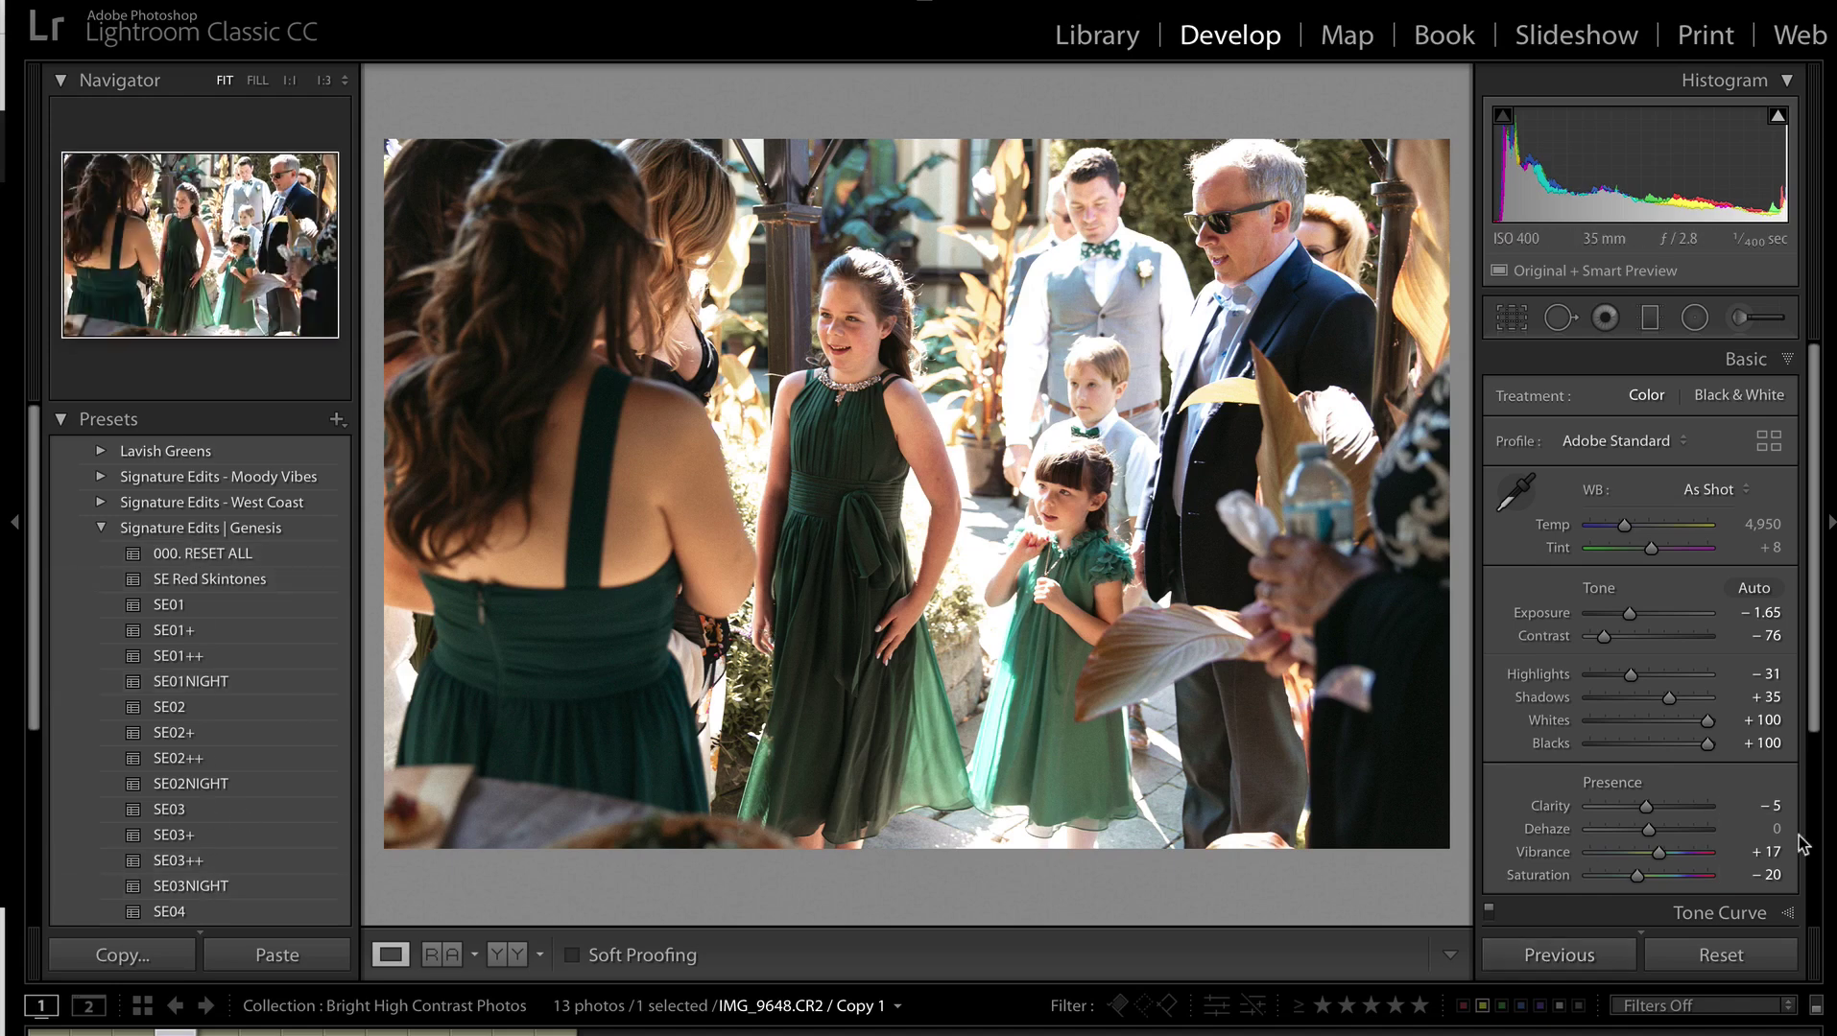
Copy all available develop settings from IMG_9648 Copy 1.
key(super+shift+c)
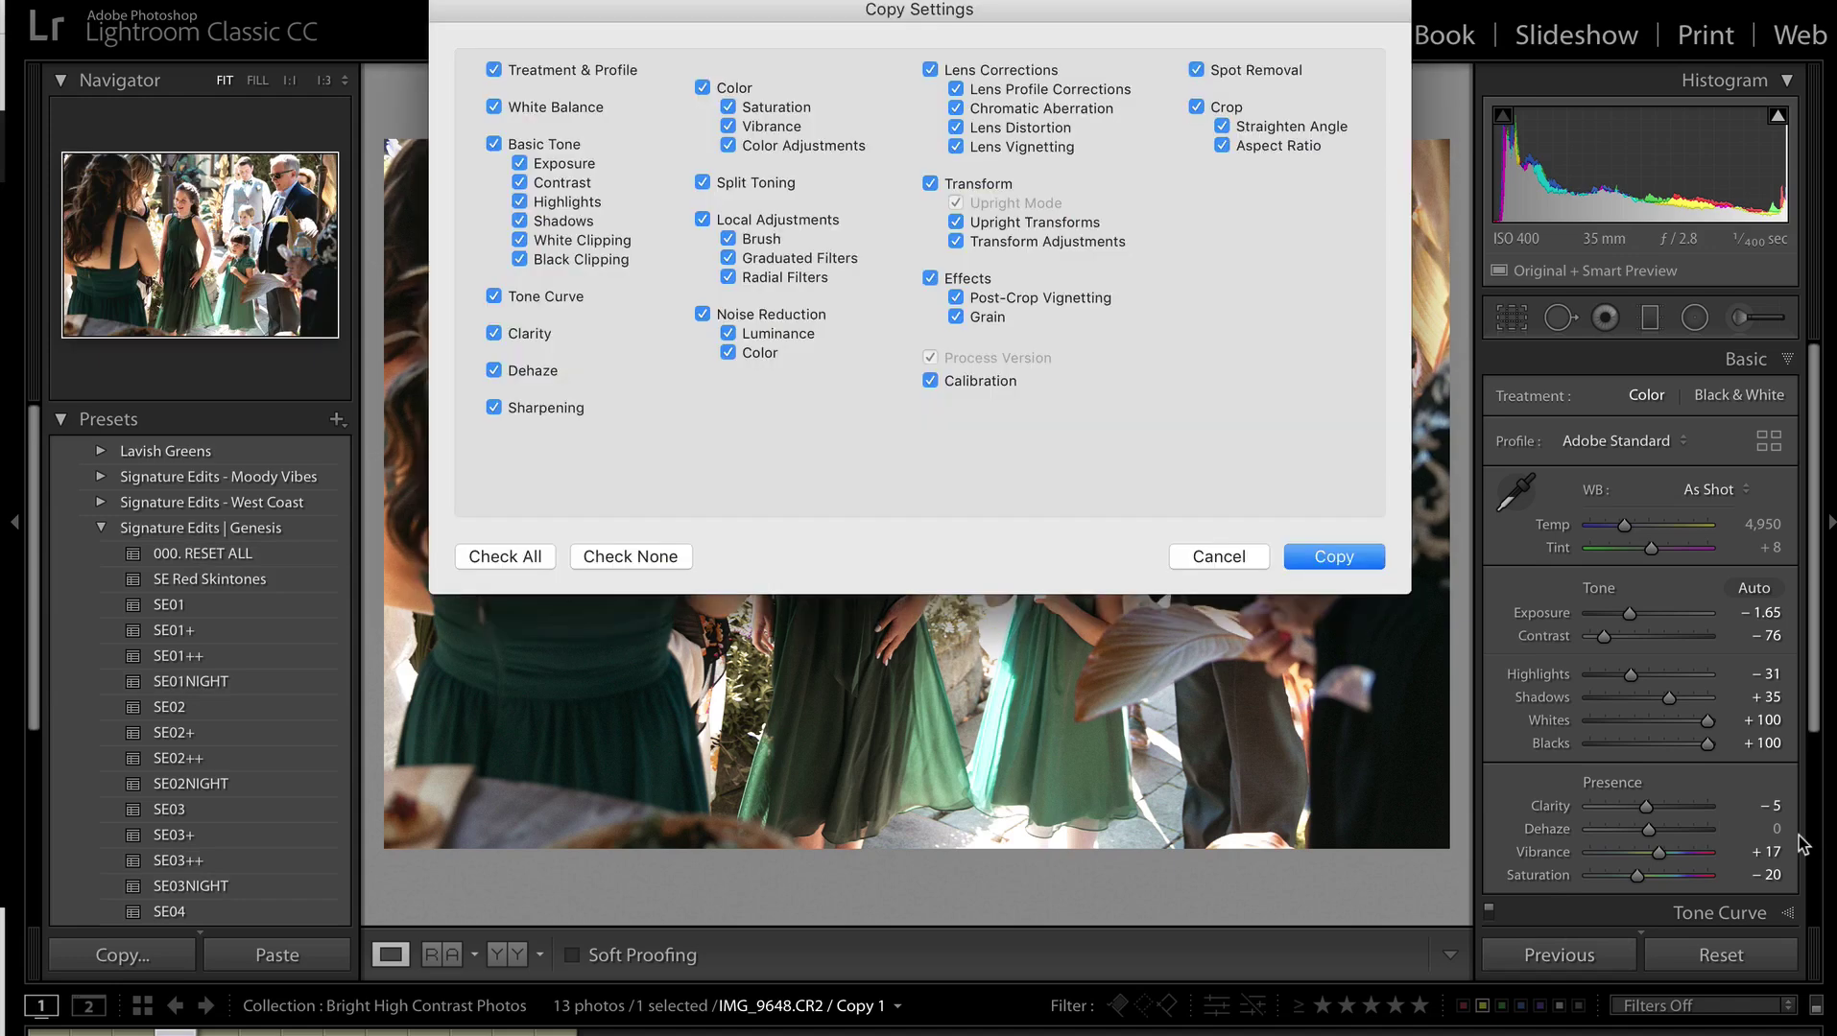
key(Return)
Switch to the hug photo IMG_9649 Copy 1 and apply the SE02 Genesis preset.
key(Right)
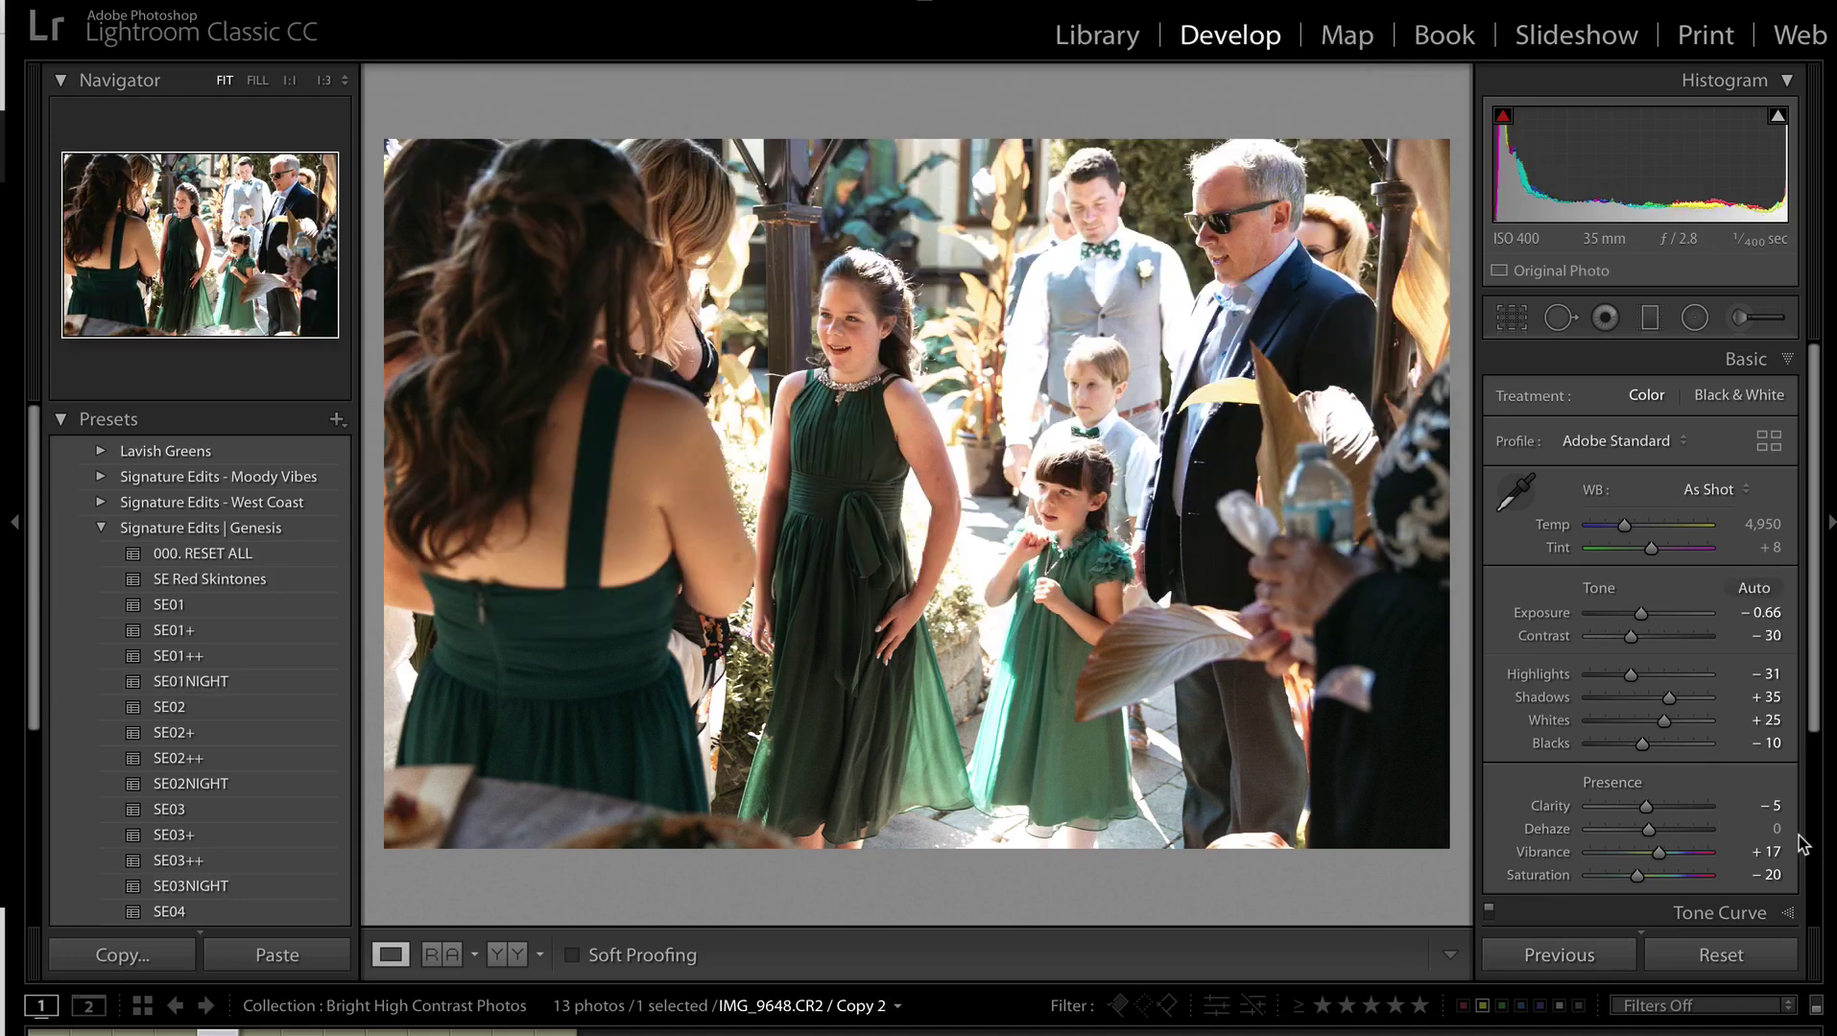
key(Right)
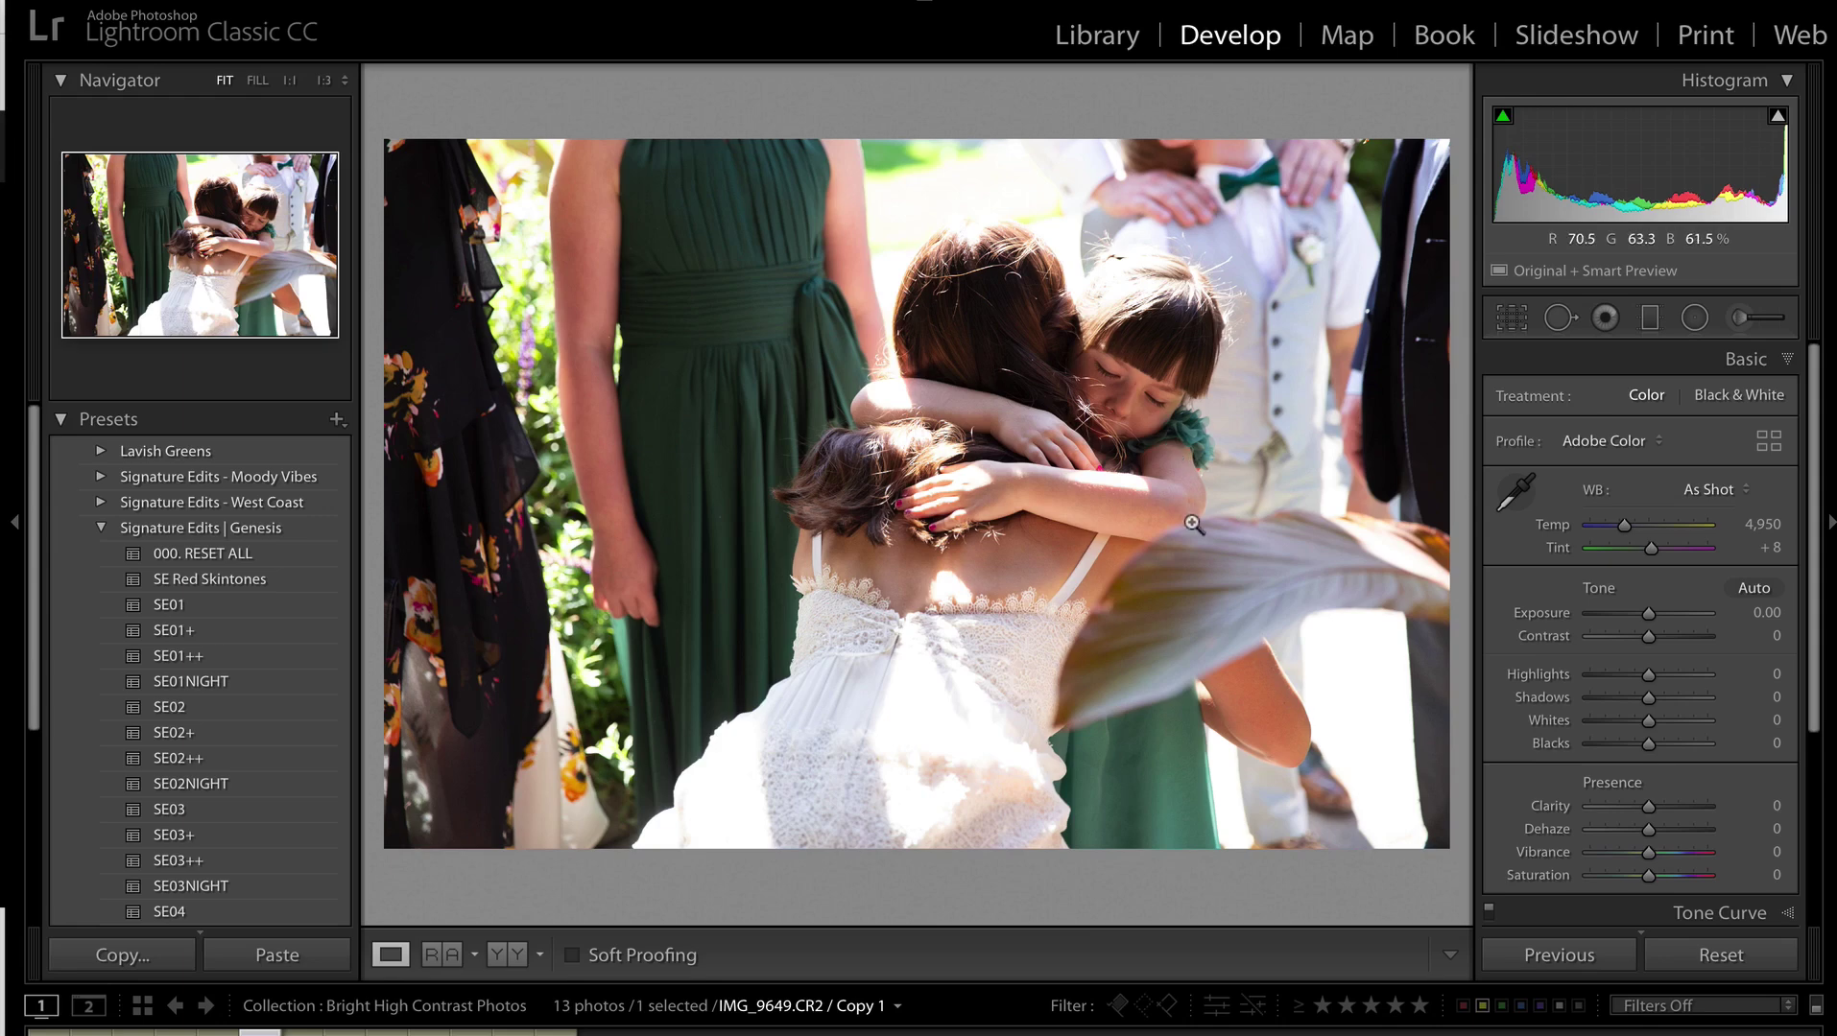
click(173, 707)
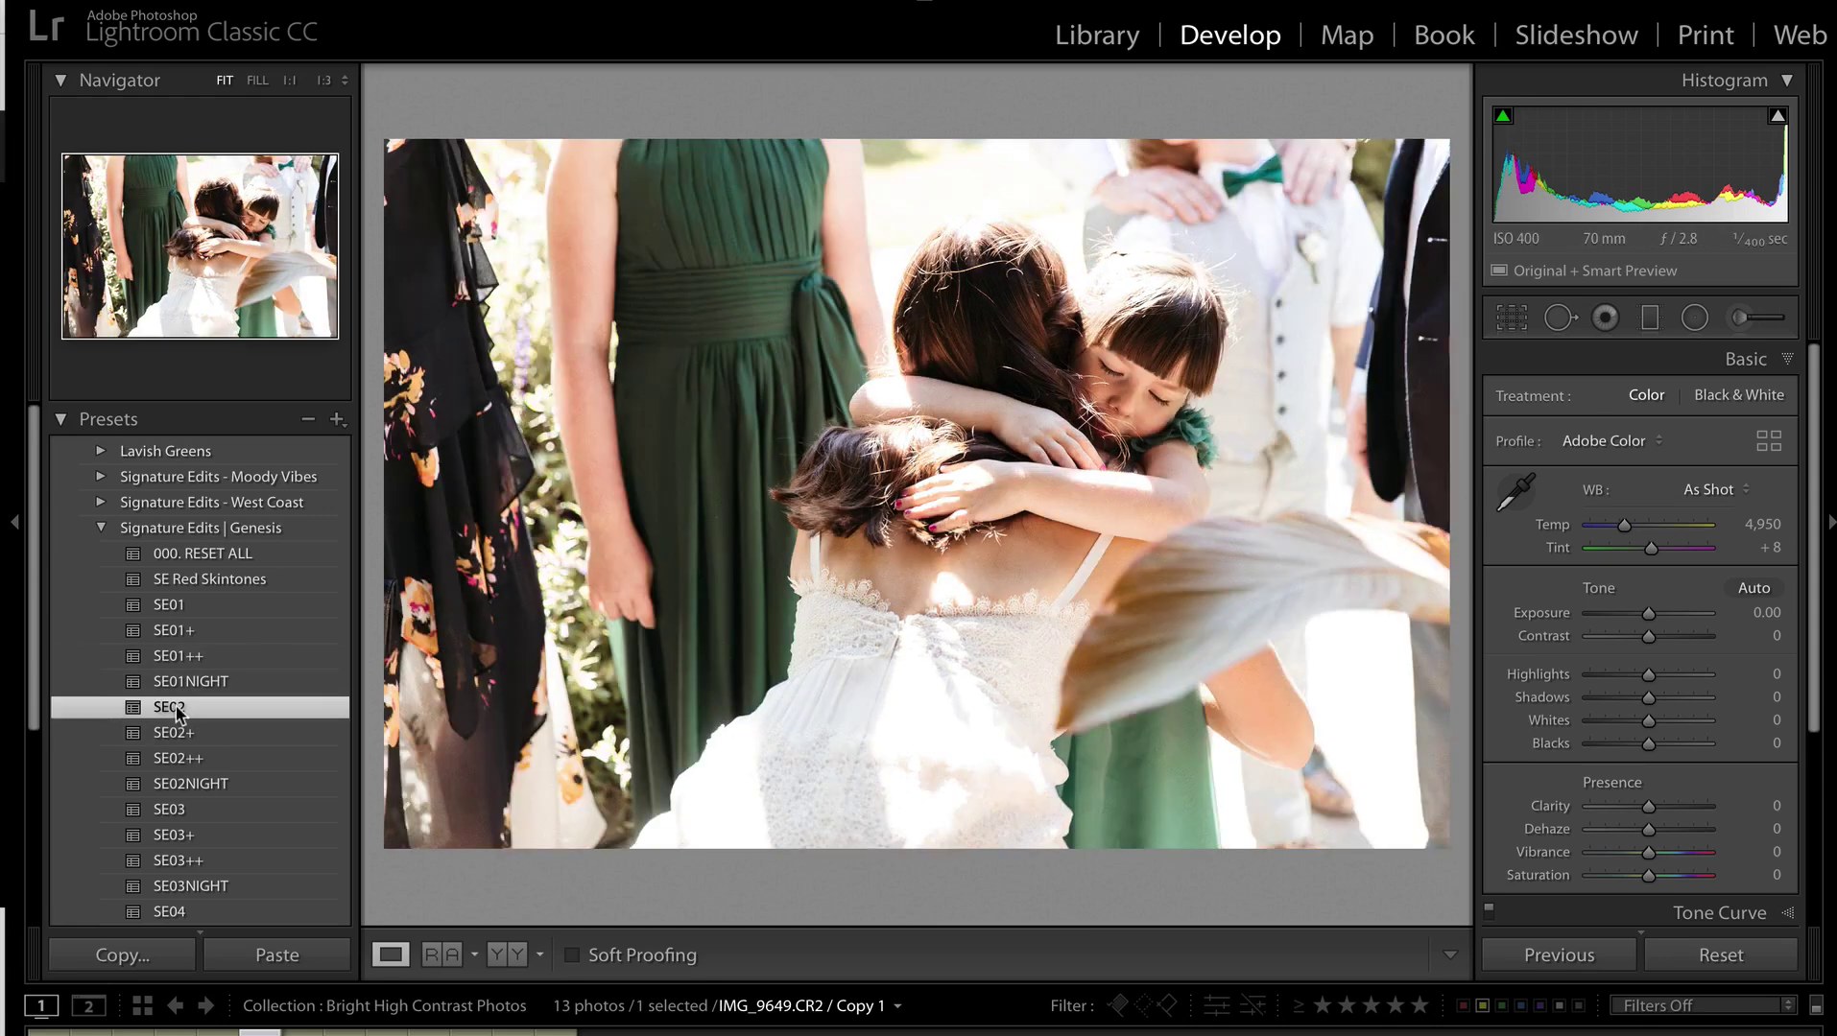
Set the hug photo's whites and blacks to +100, exposure to -1.98 and contrast to -71.
drag(1642, 745, 1708, 721)
drag(1629, 637, 1492, 637)
key(shift+minus)
key(shift+minus)
key(shift+minus)
key(shift+minus)
key(shift+minus)
key(minus)
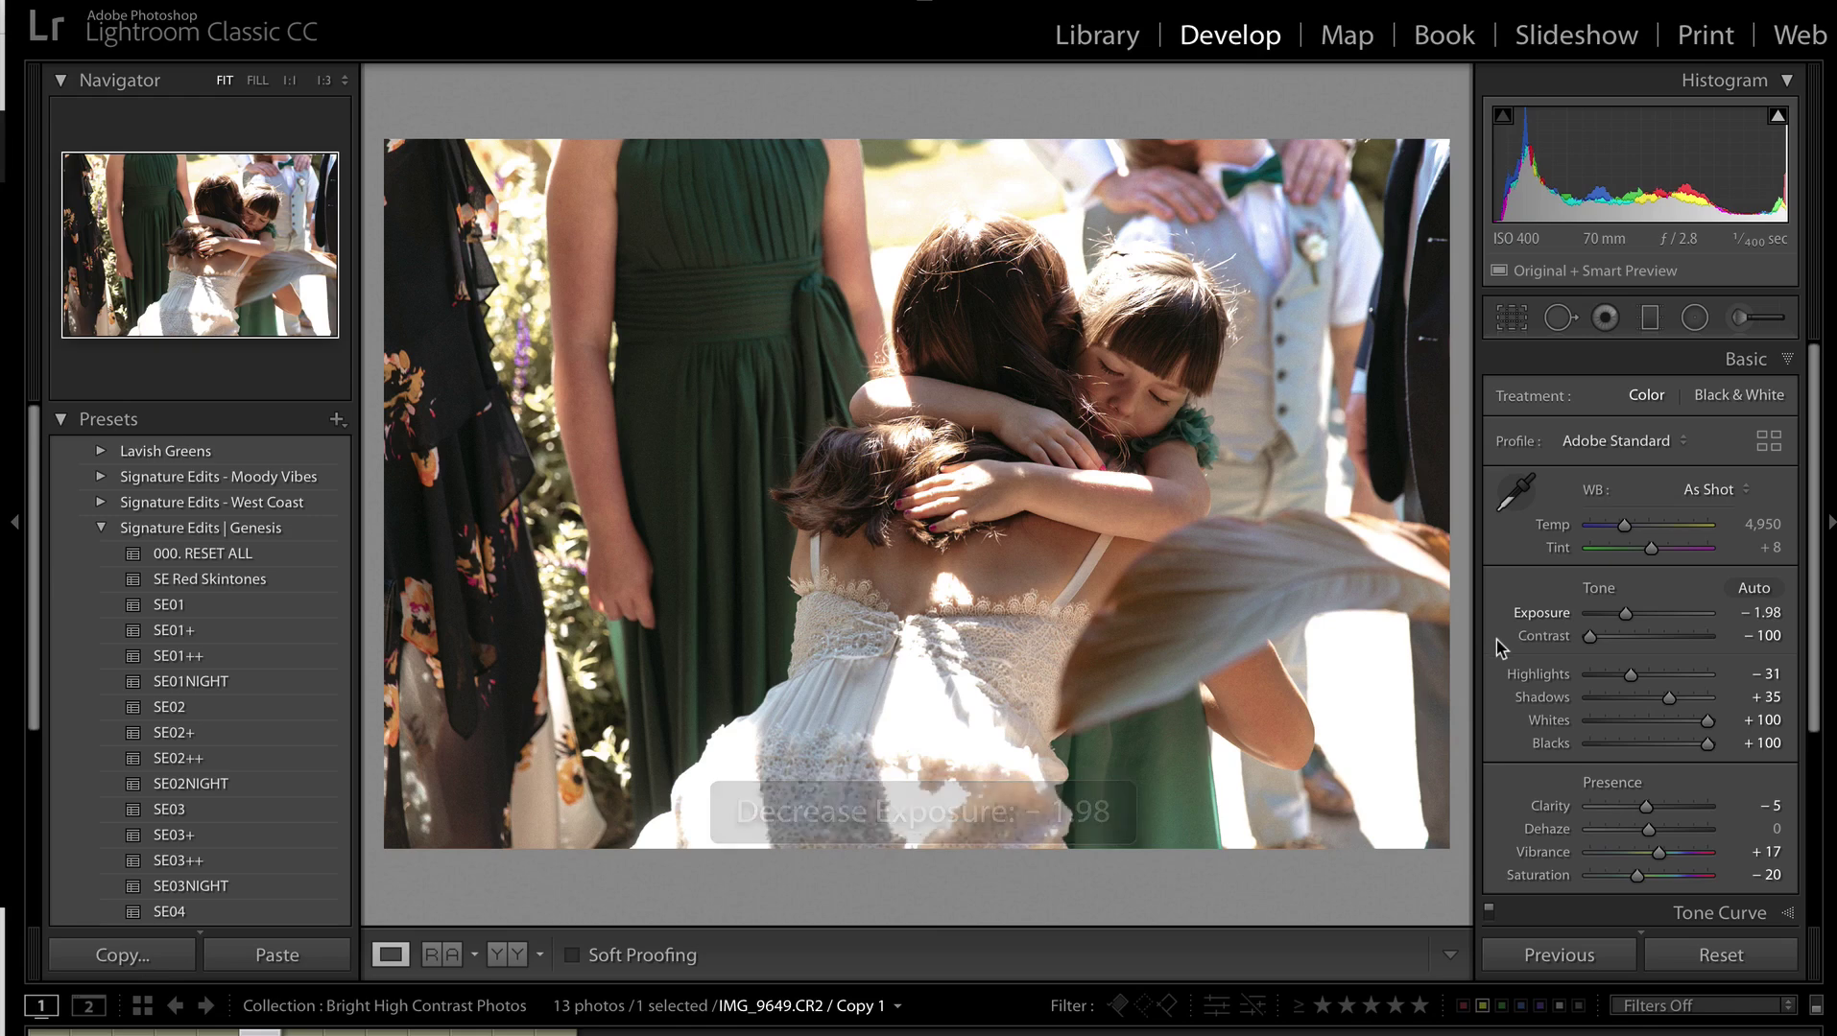
drag(1590, 638, 1616, 646)
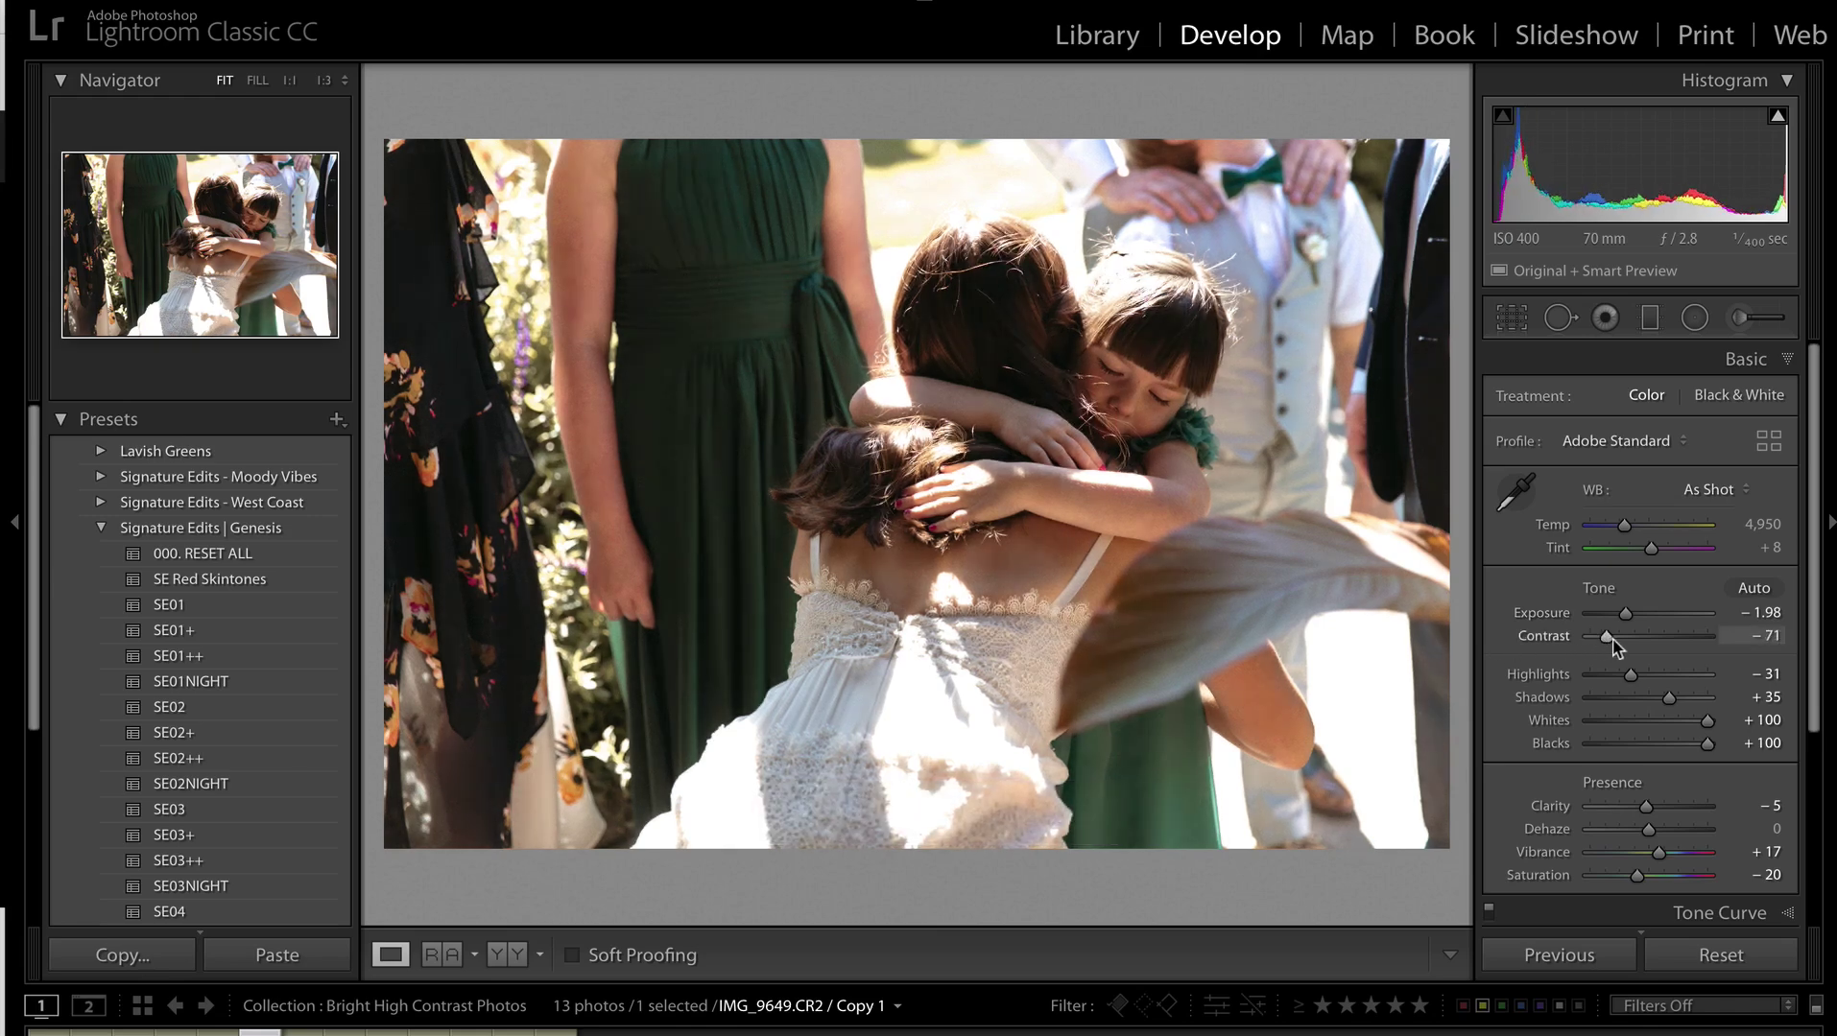
Create a virtual copy of the hug photo with the plain SE02 preset and its exposure raised to -0.66.
key(ctrl+apostrophe)
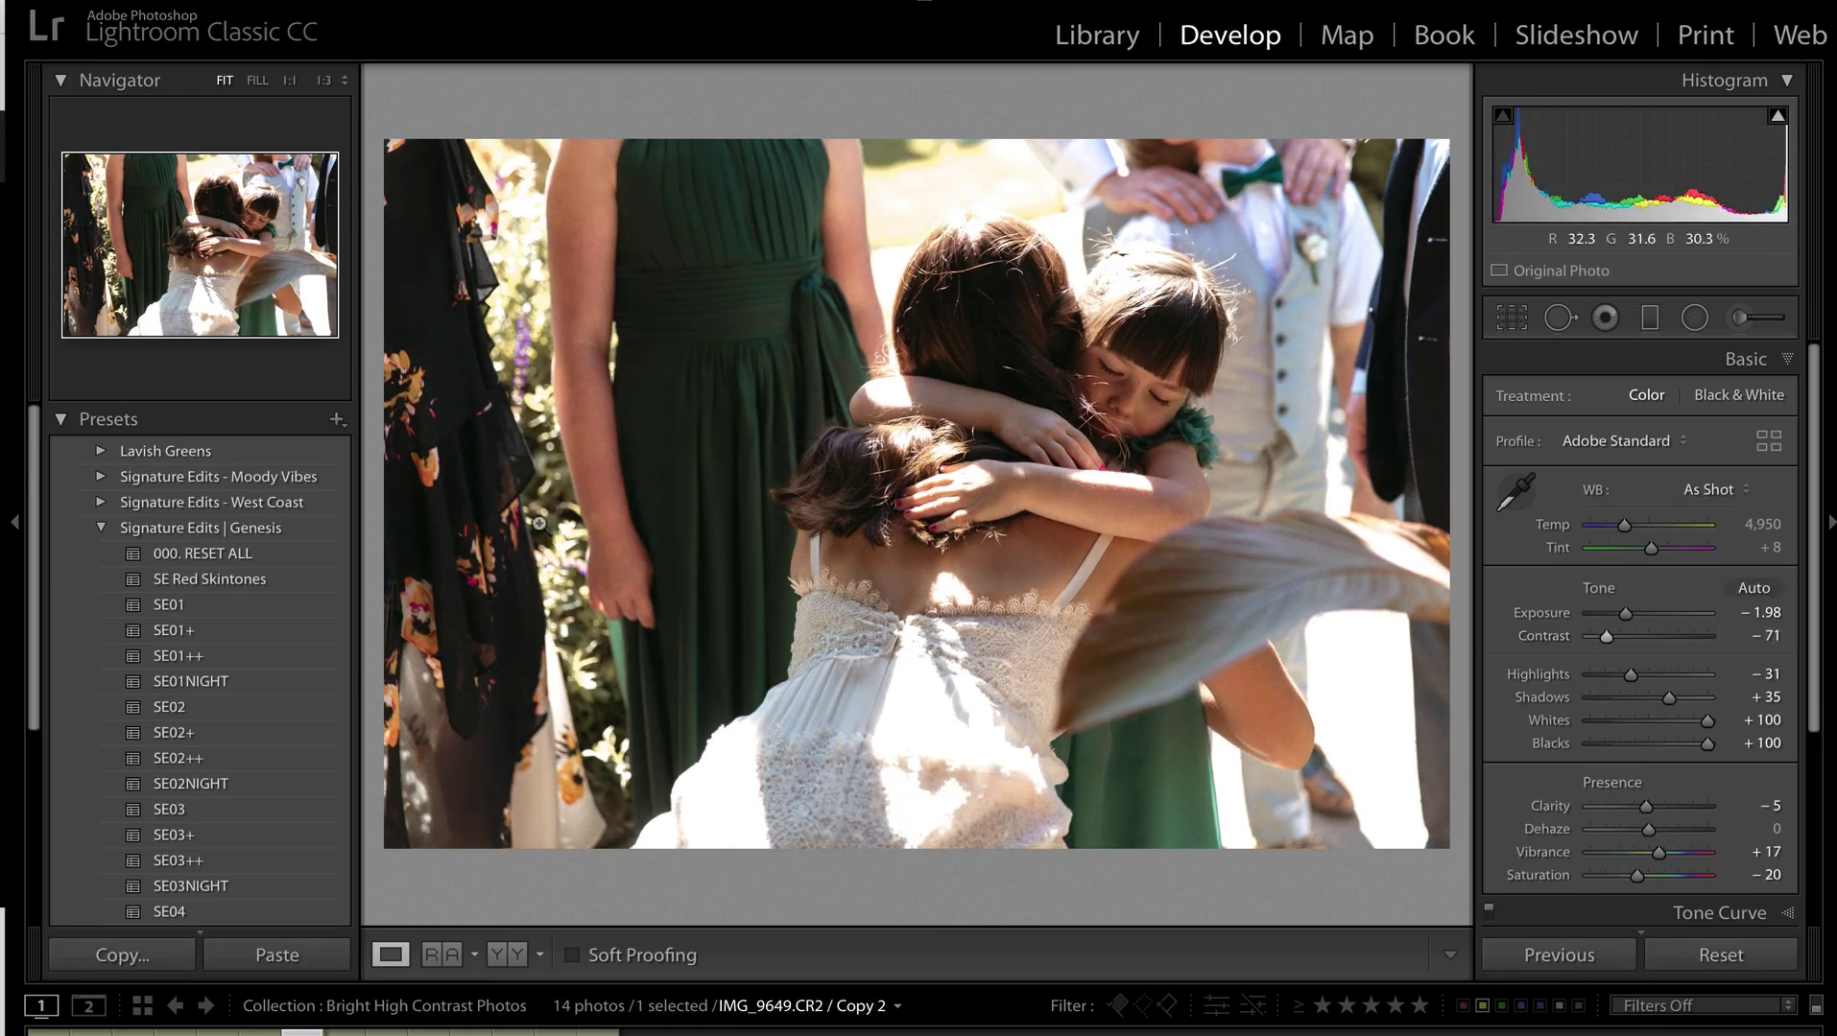
click(204, 708)
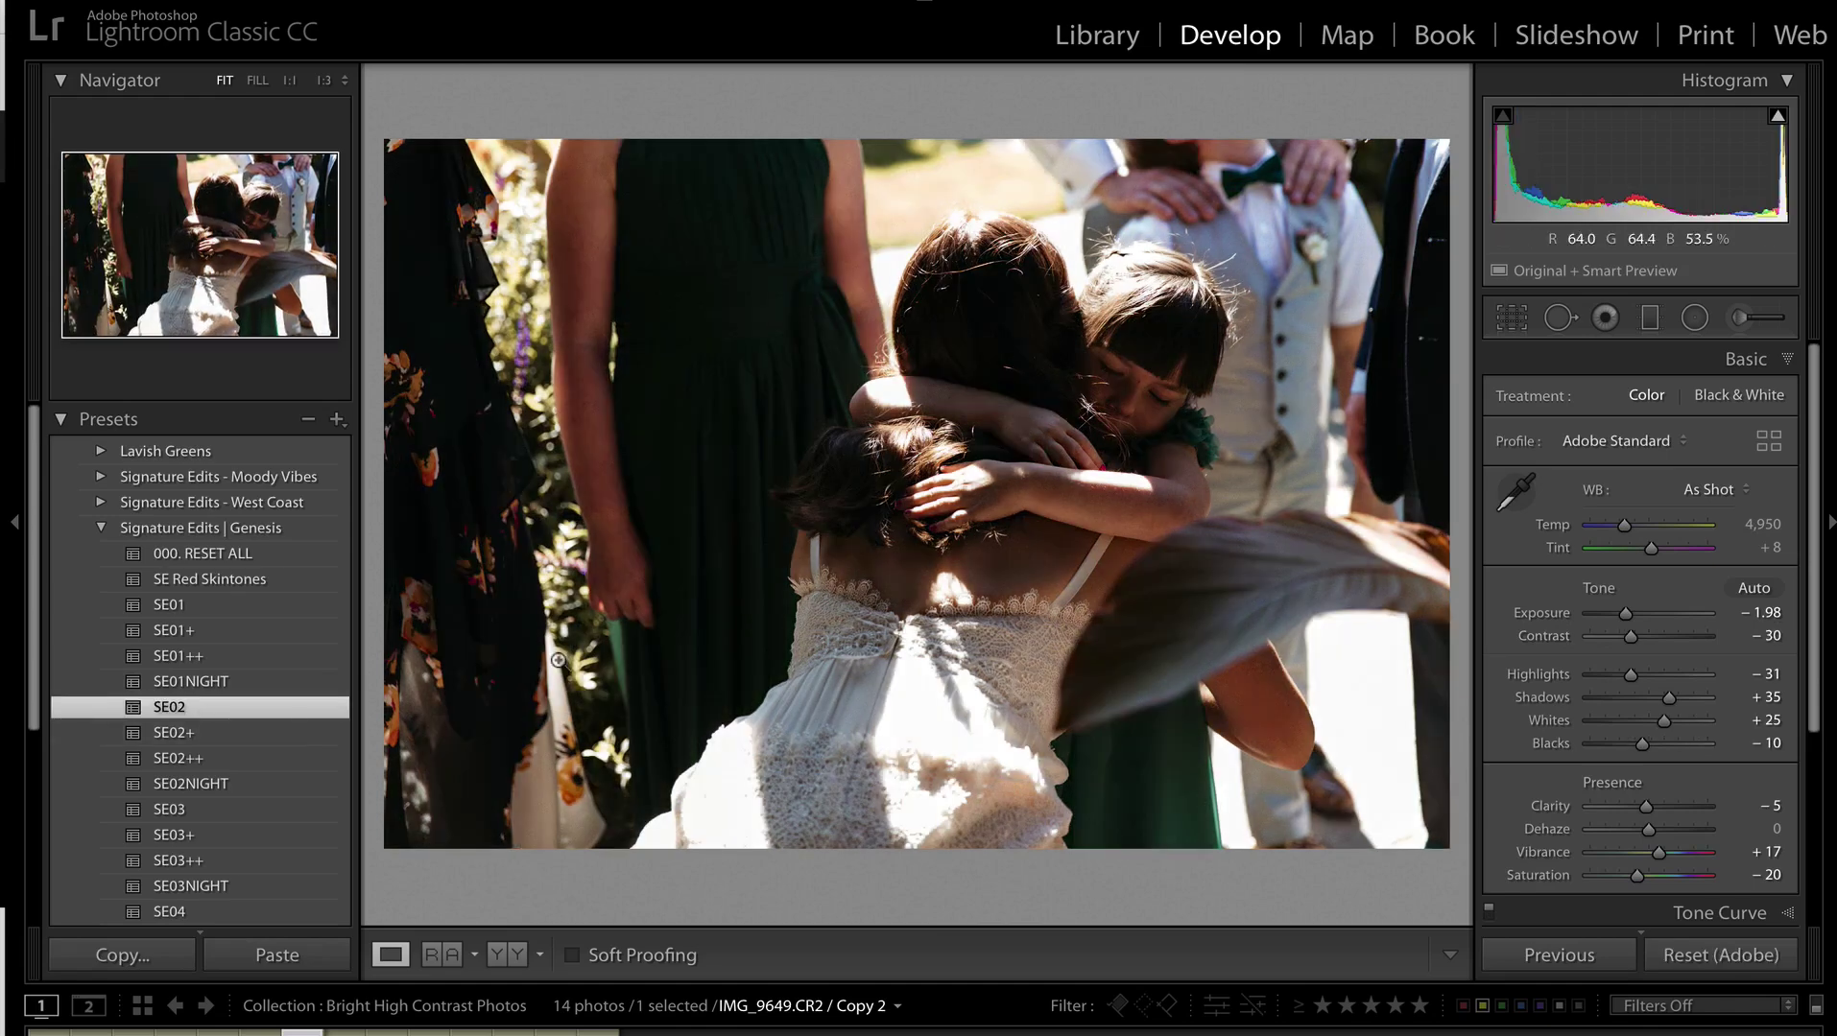
key(equal)
key(equal)
key(equal)
key(shift+equal)
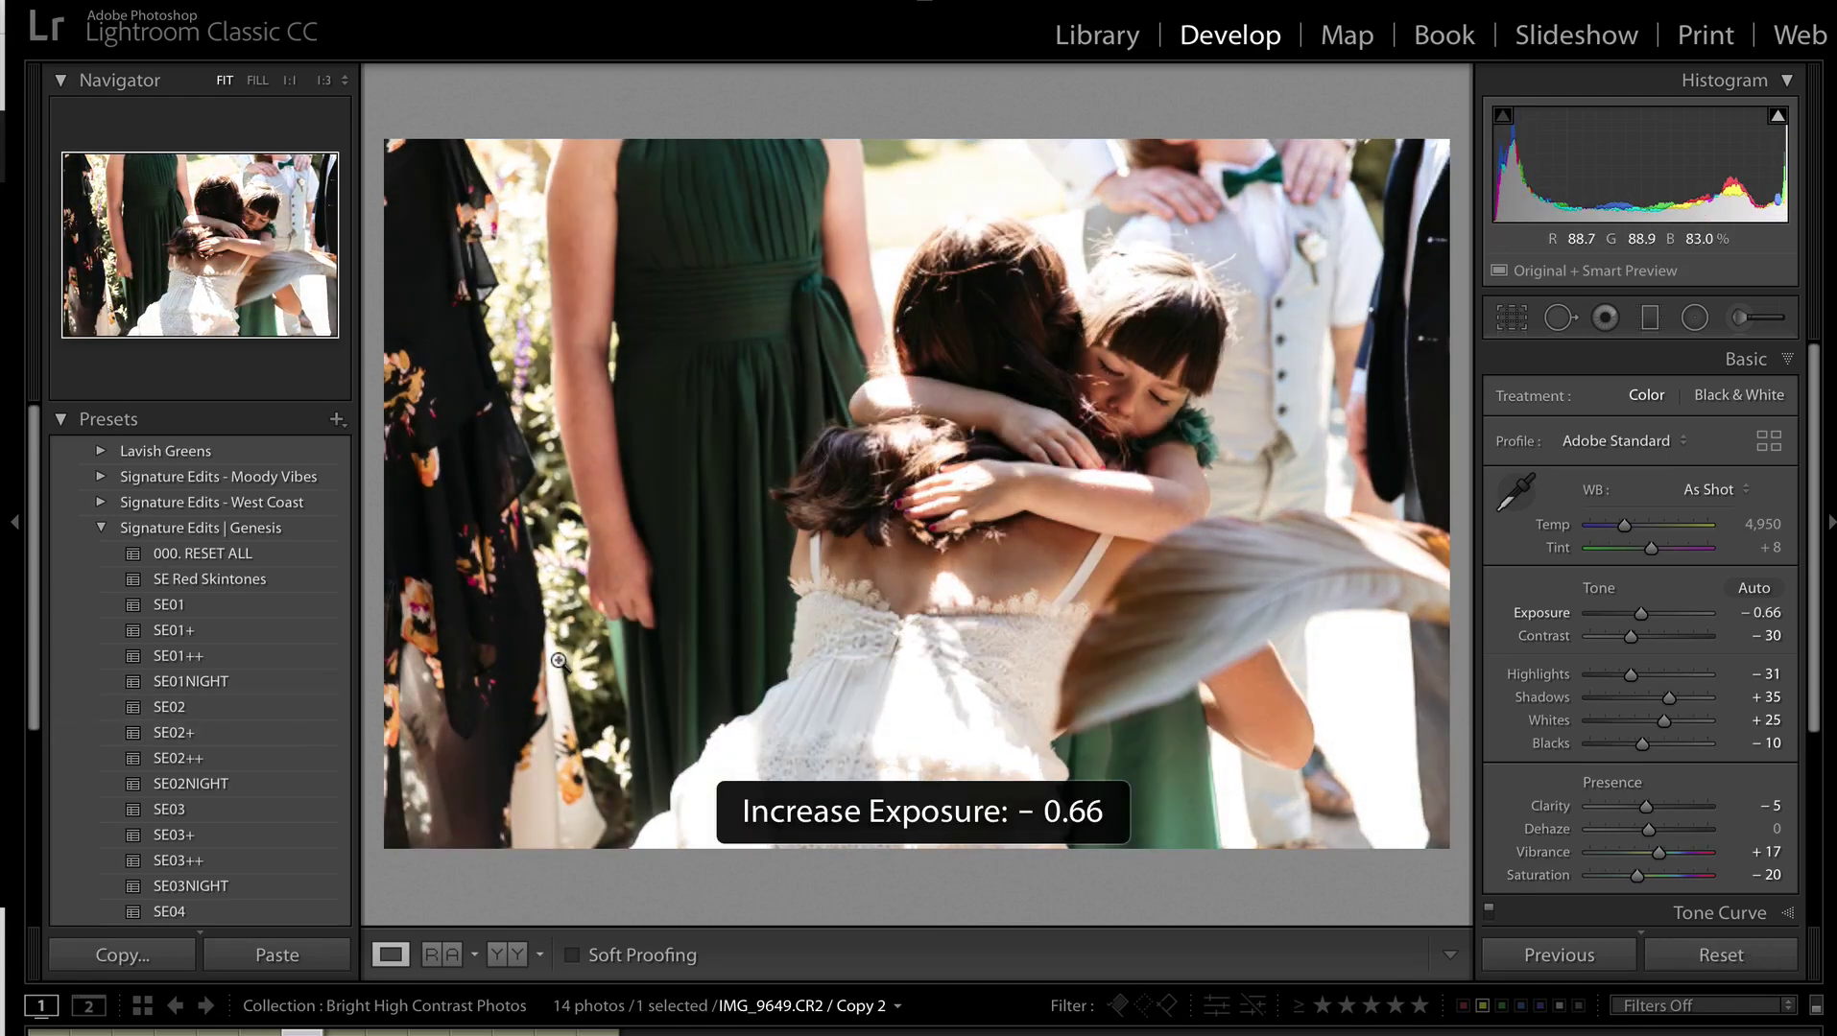
Compare the low-contrast edit in IMG_9649 Copy 1 with the plain SE02 version in Copy 2.
key(Left)
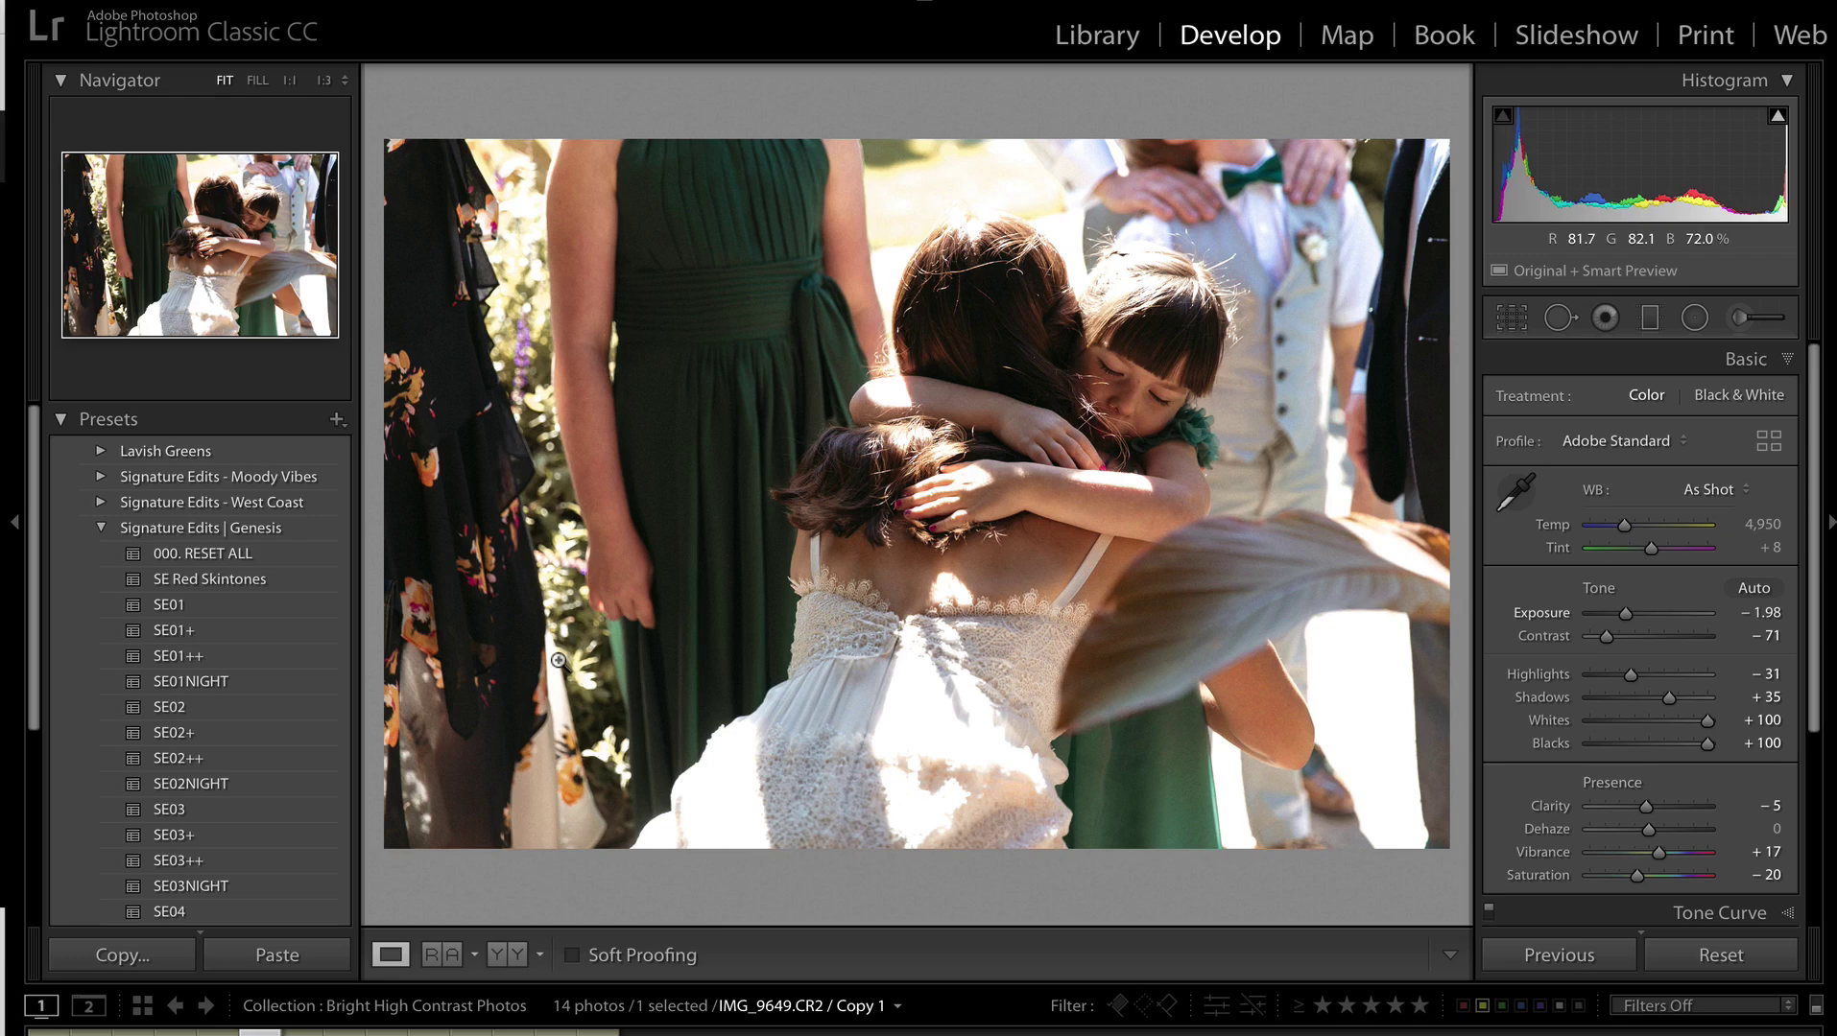
key(Right)
key(Left)
key(Right)
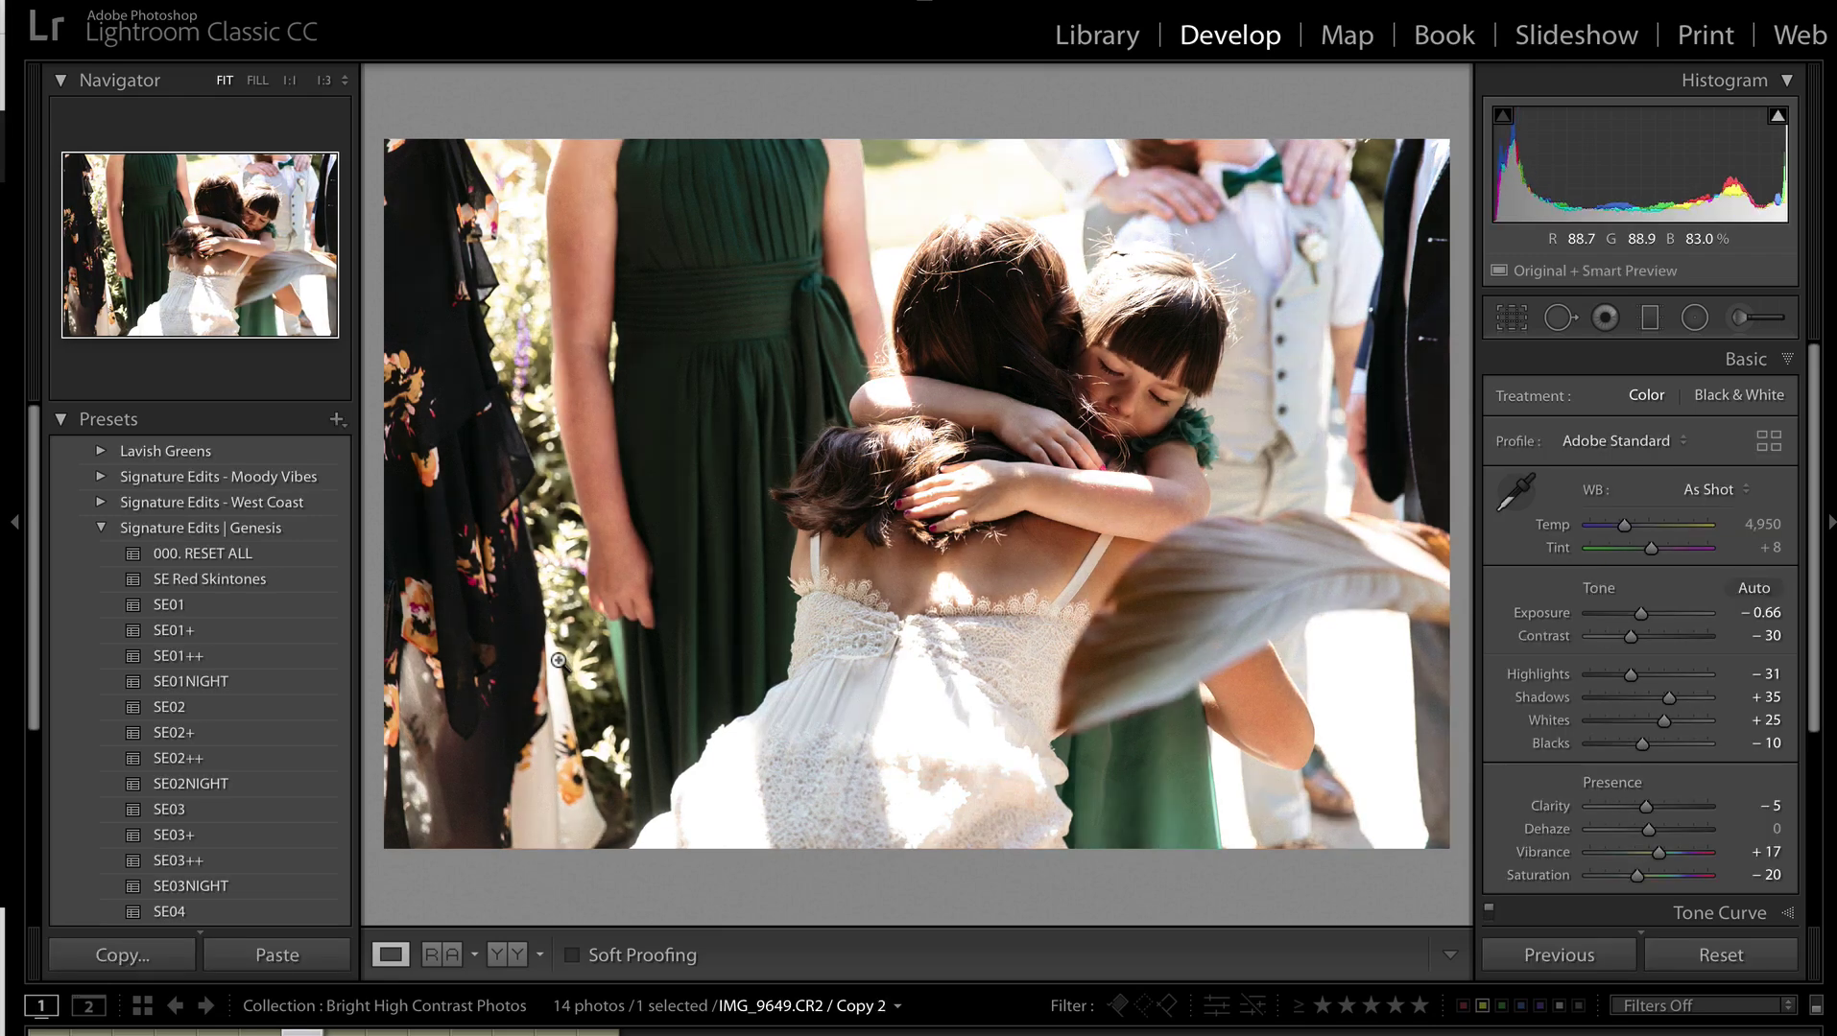
key(Left)
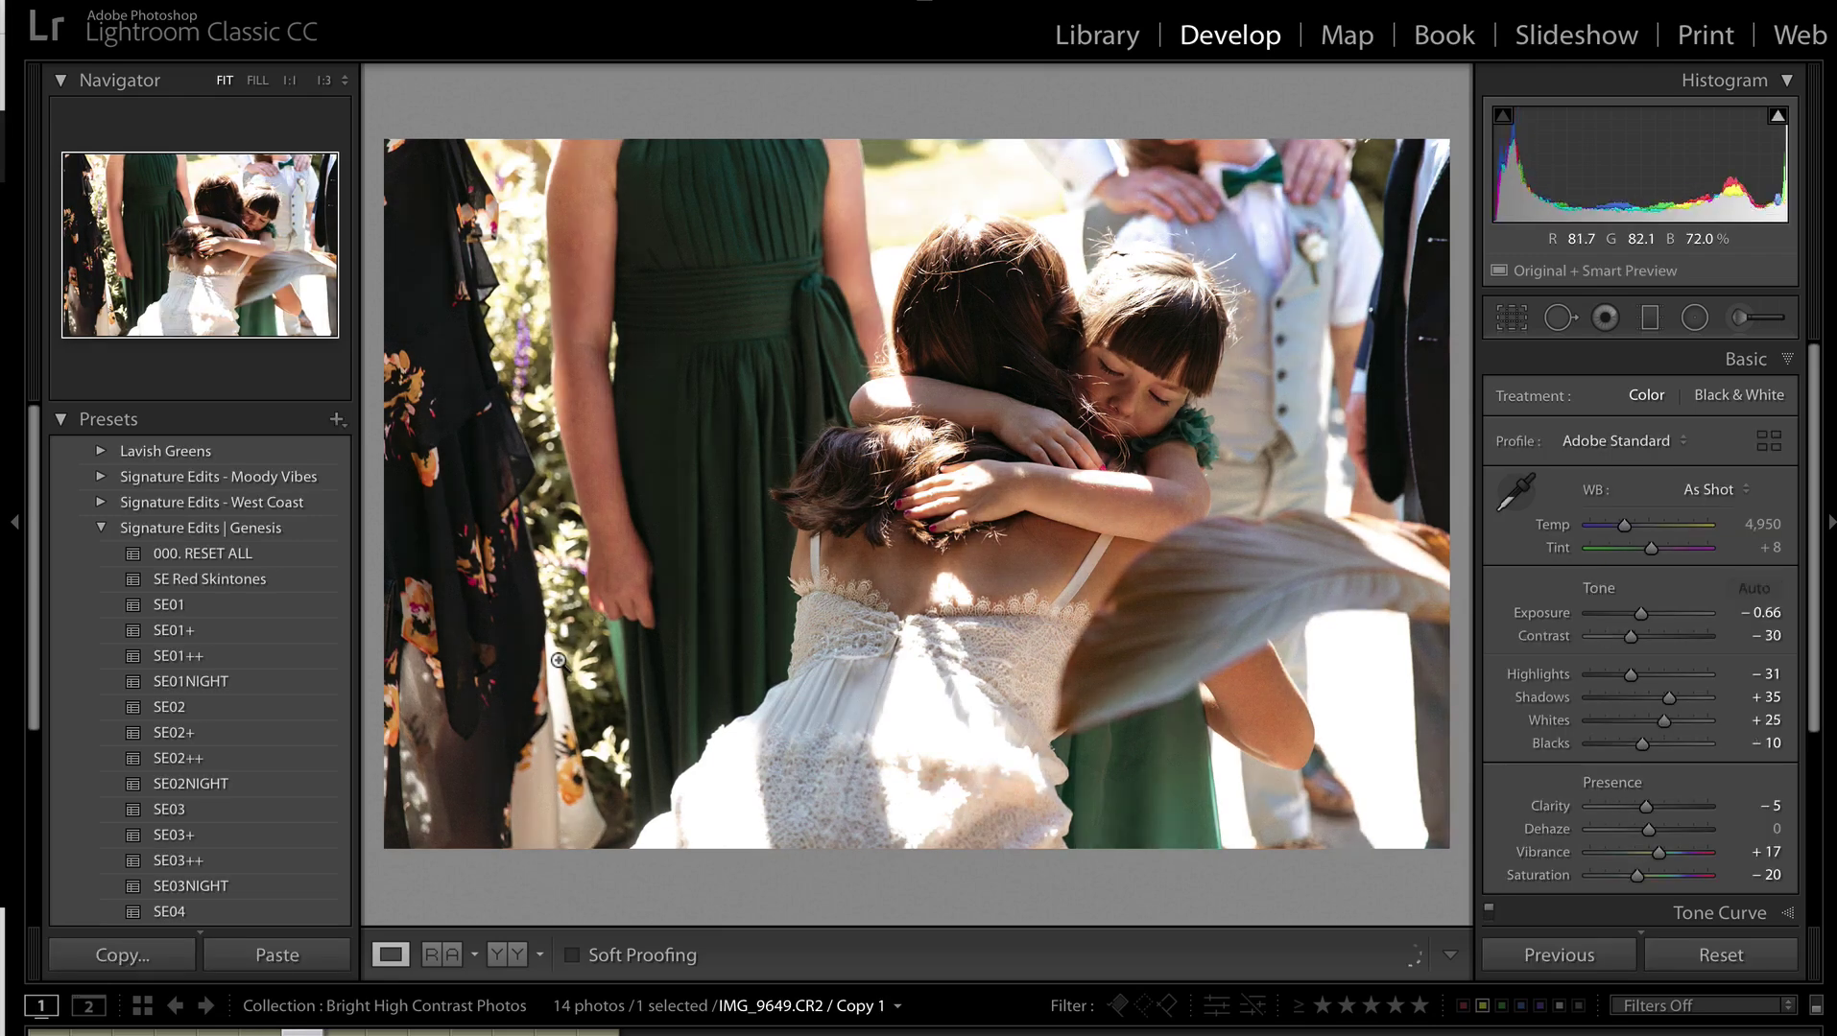
Switch to the ceremony chairs photo IMG_9854 Copy 1 and set its exposure to -0.33.
key(minus)
key(minus)
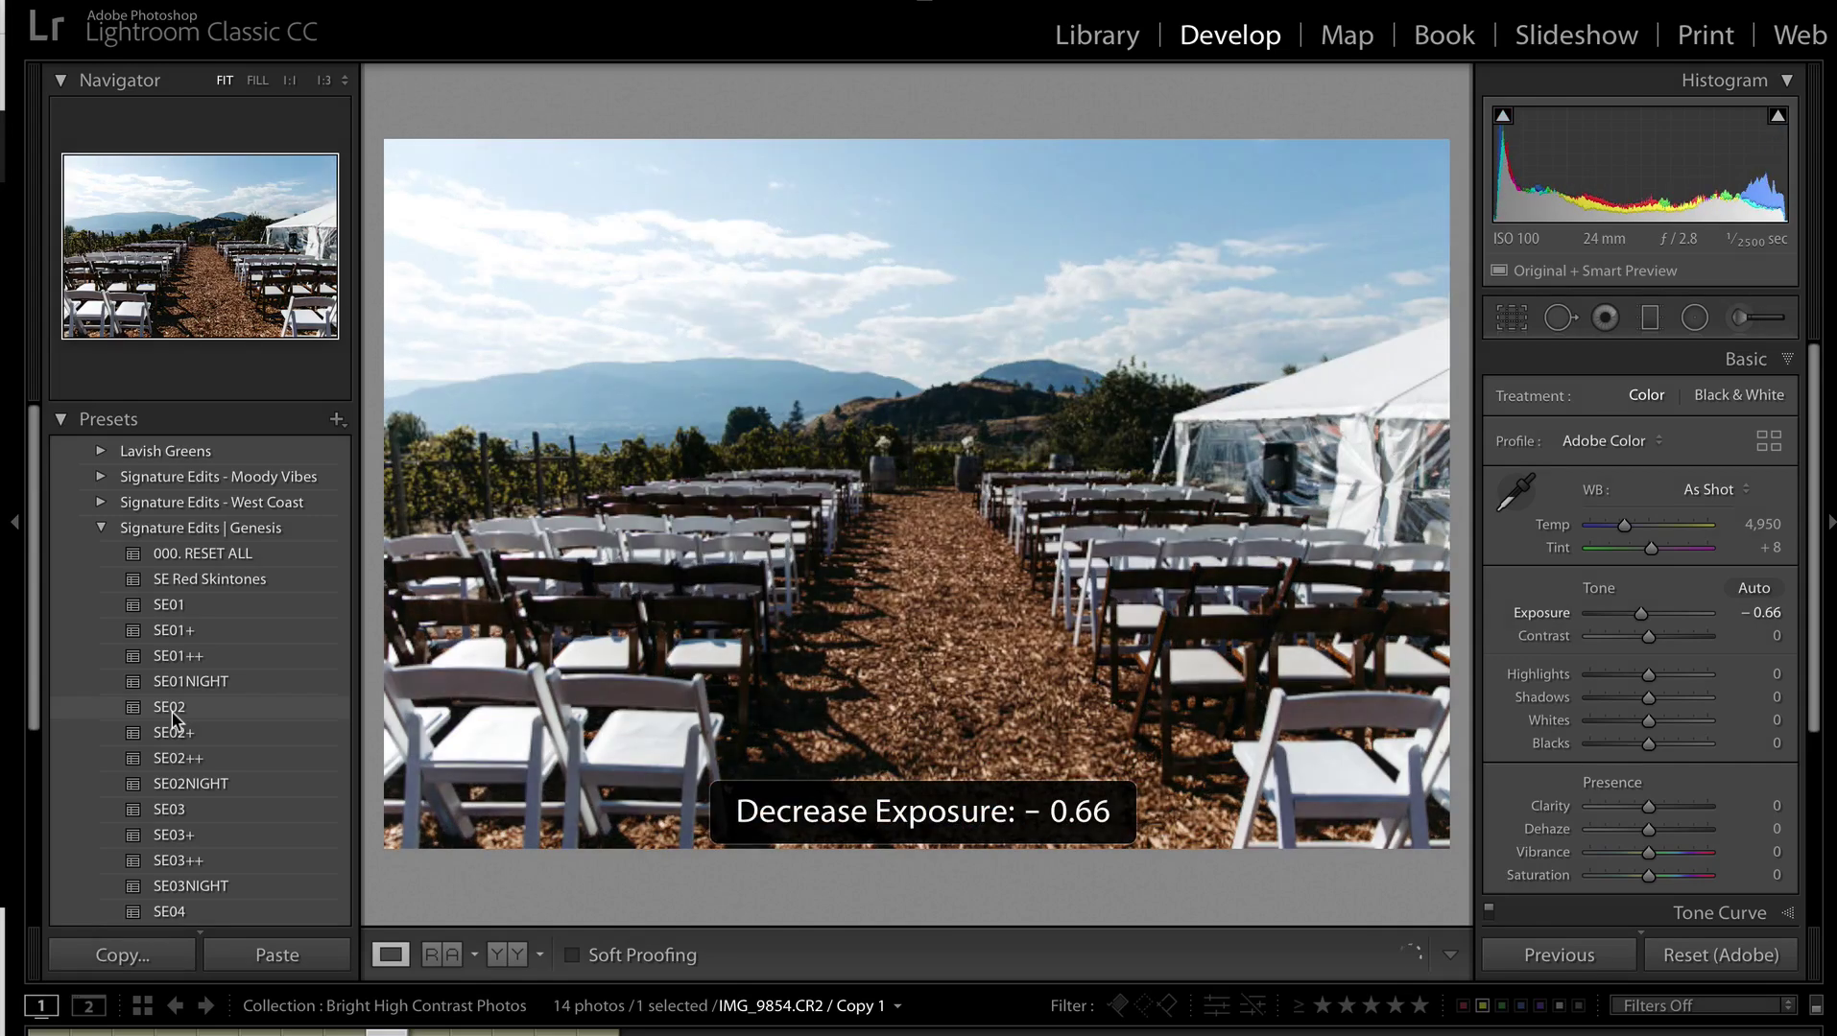
key(equal)
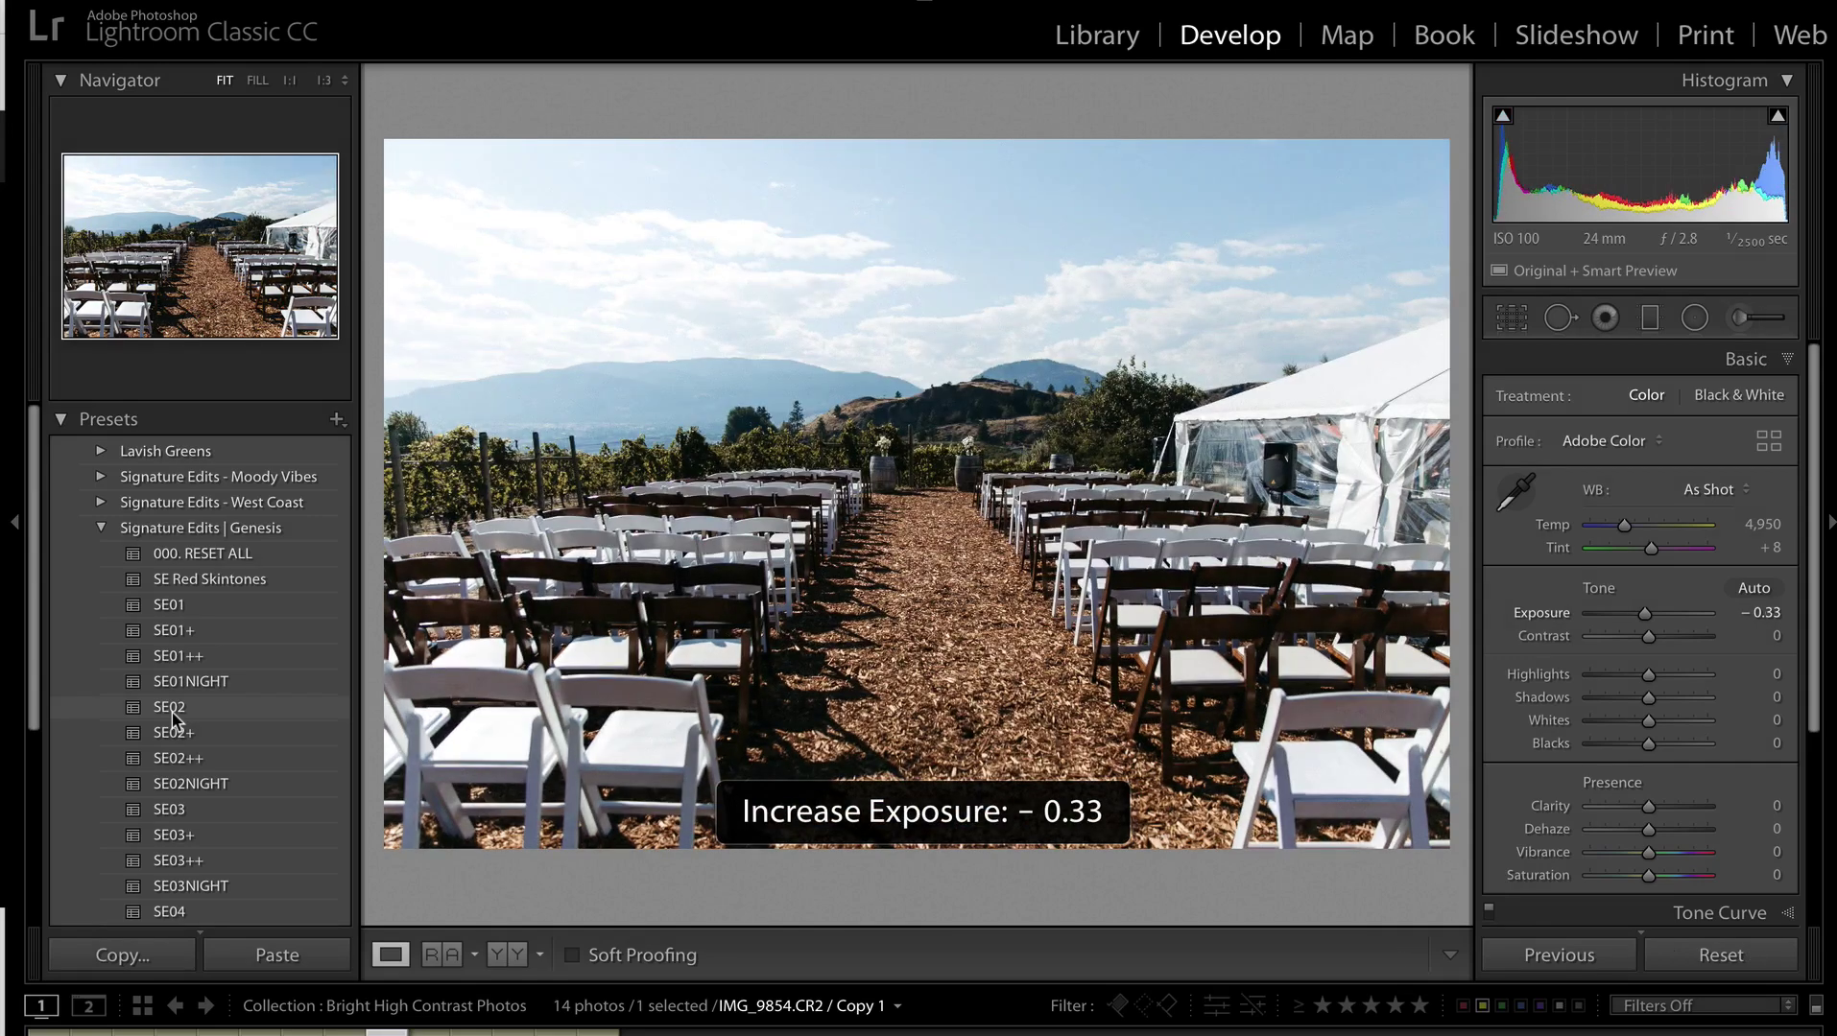
Create a virtual copy of the chairs photo and apply the SE02 preset to both Copy 2 and Copy 1.
key(ctrl+apostrophe)
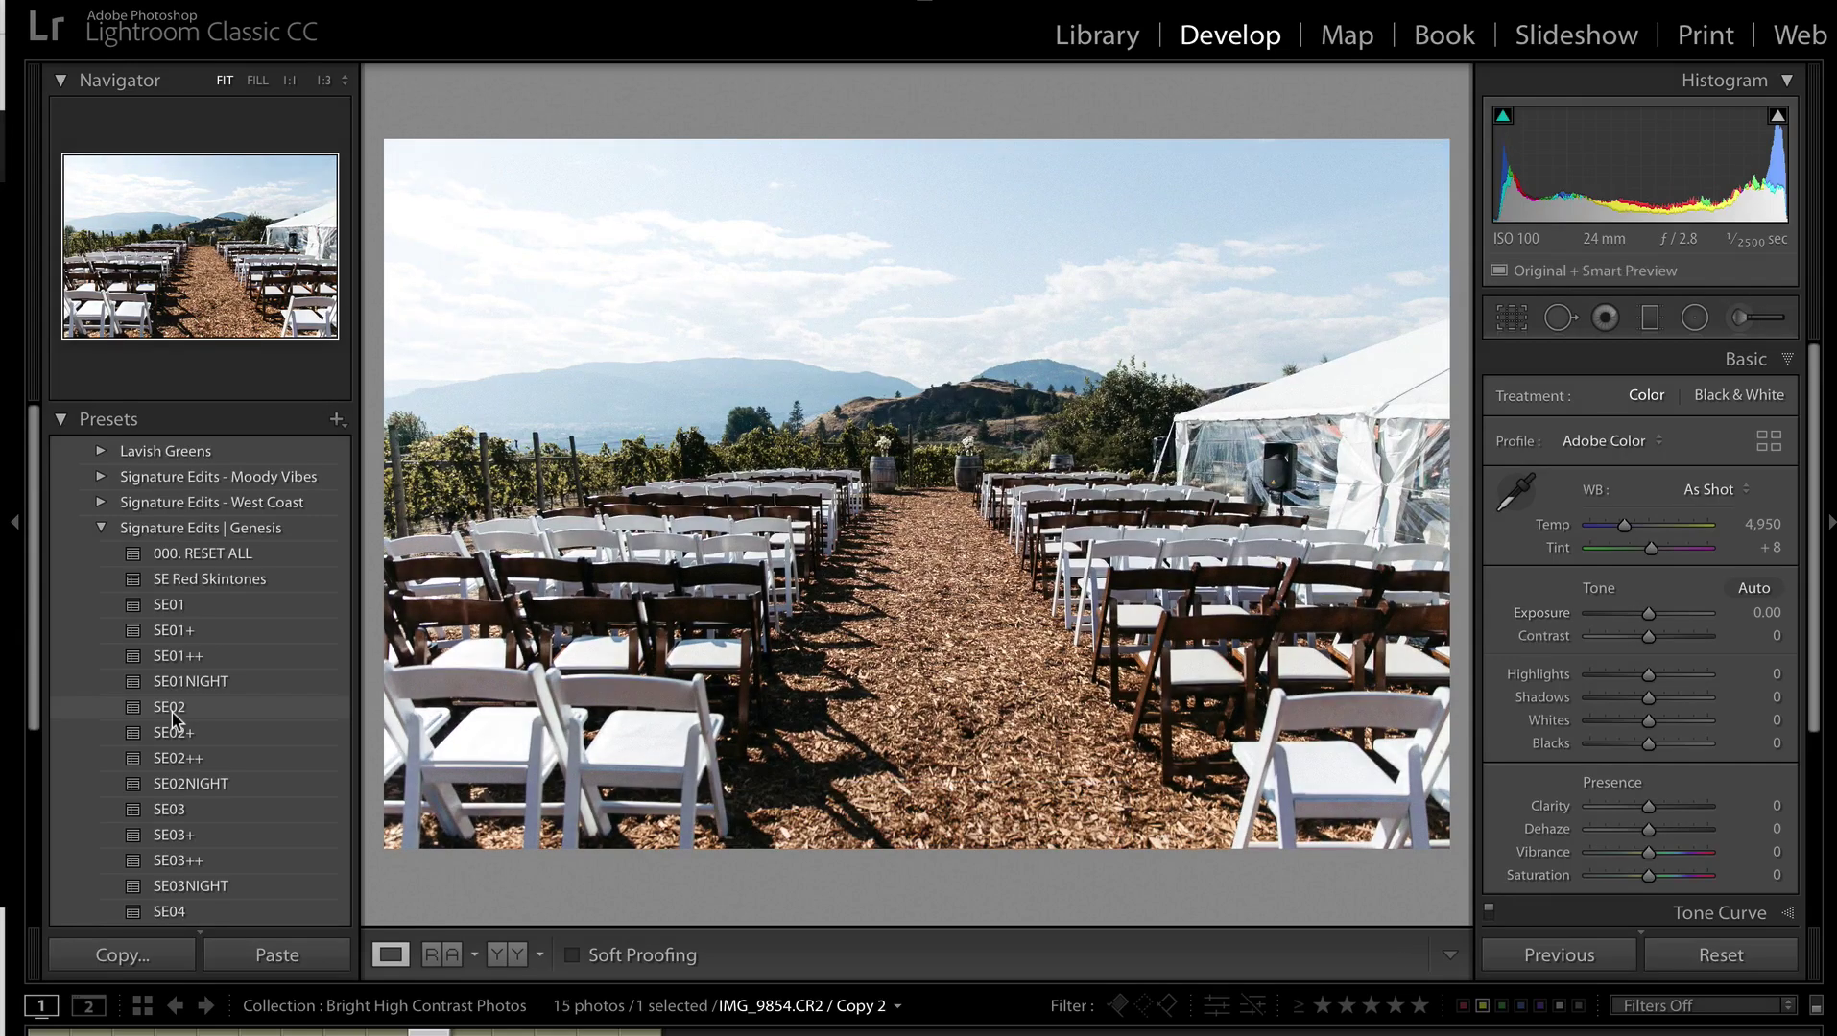
click(202, 708)
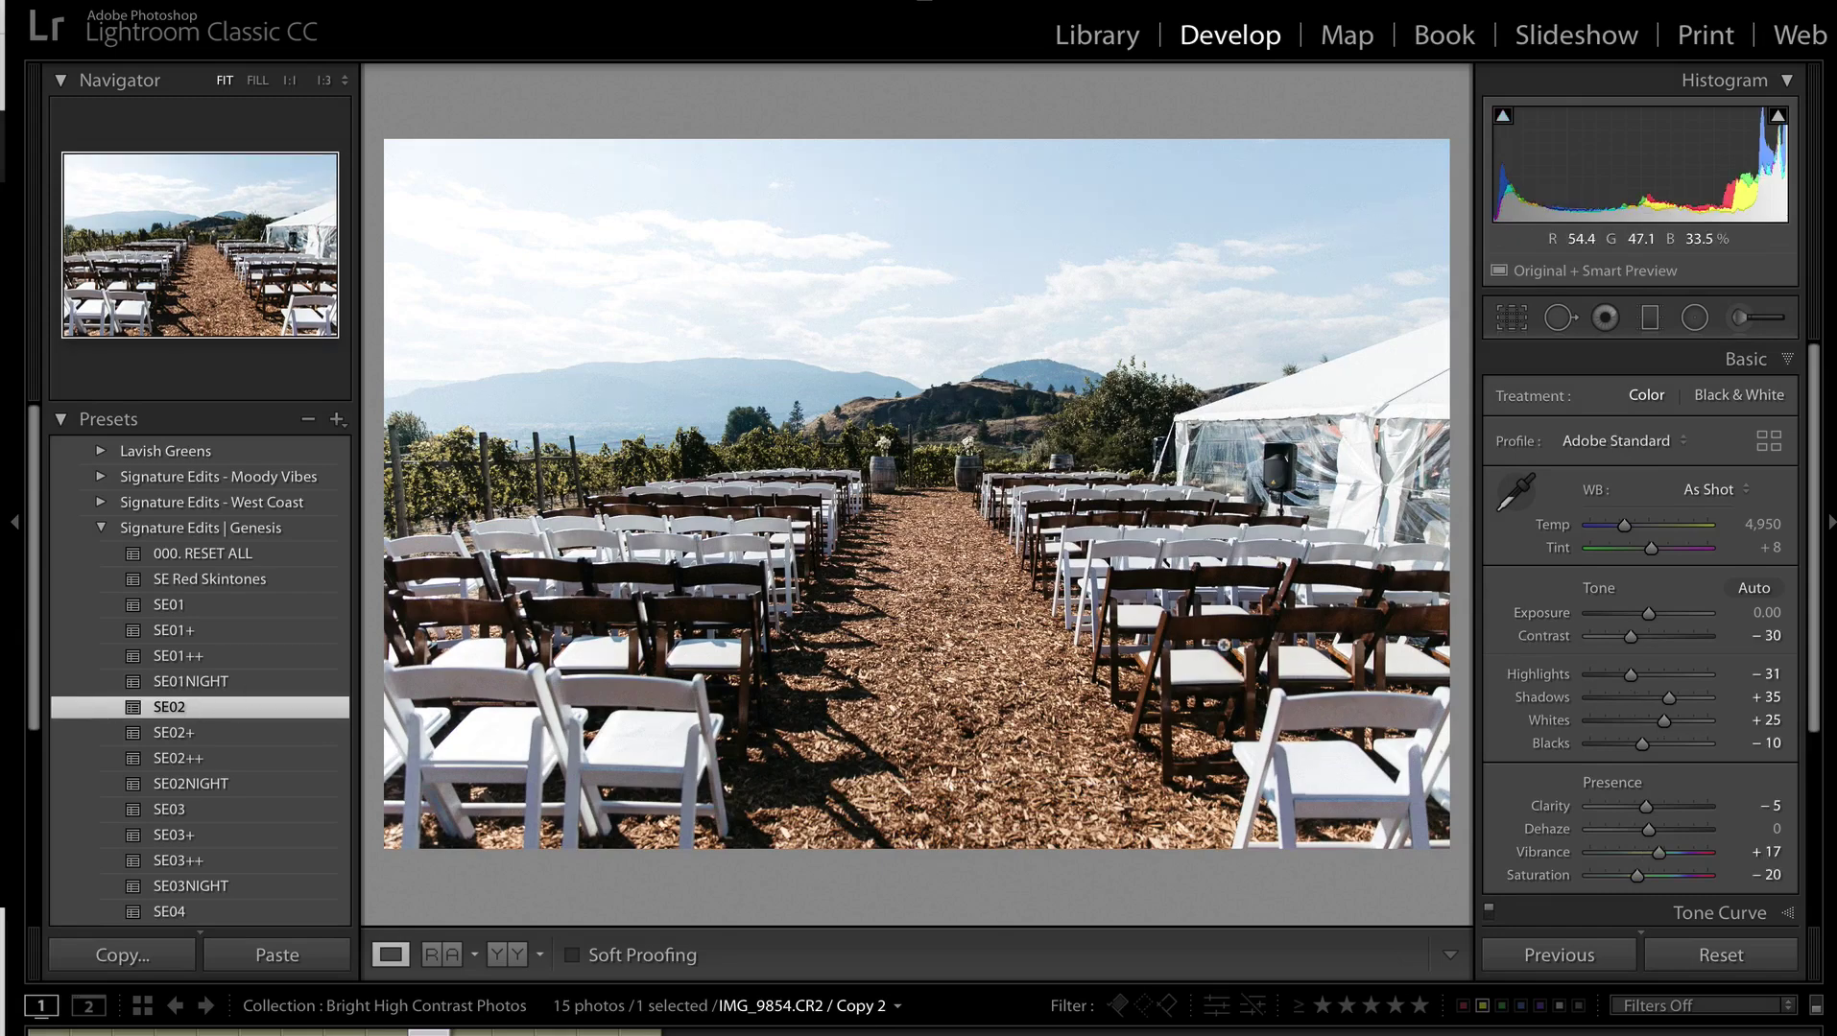
key(Left)
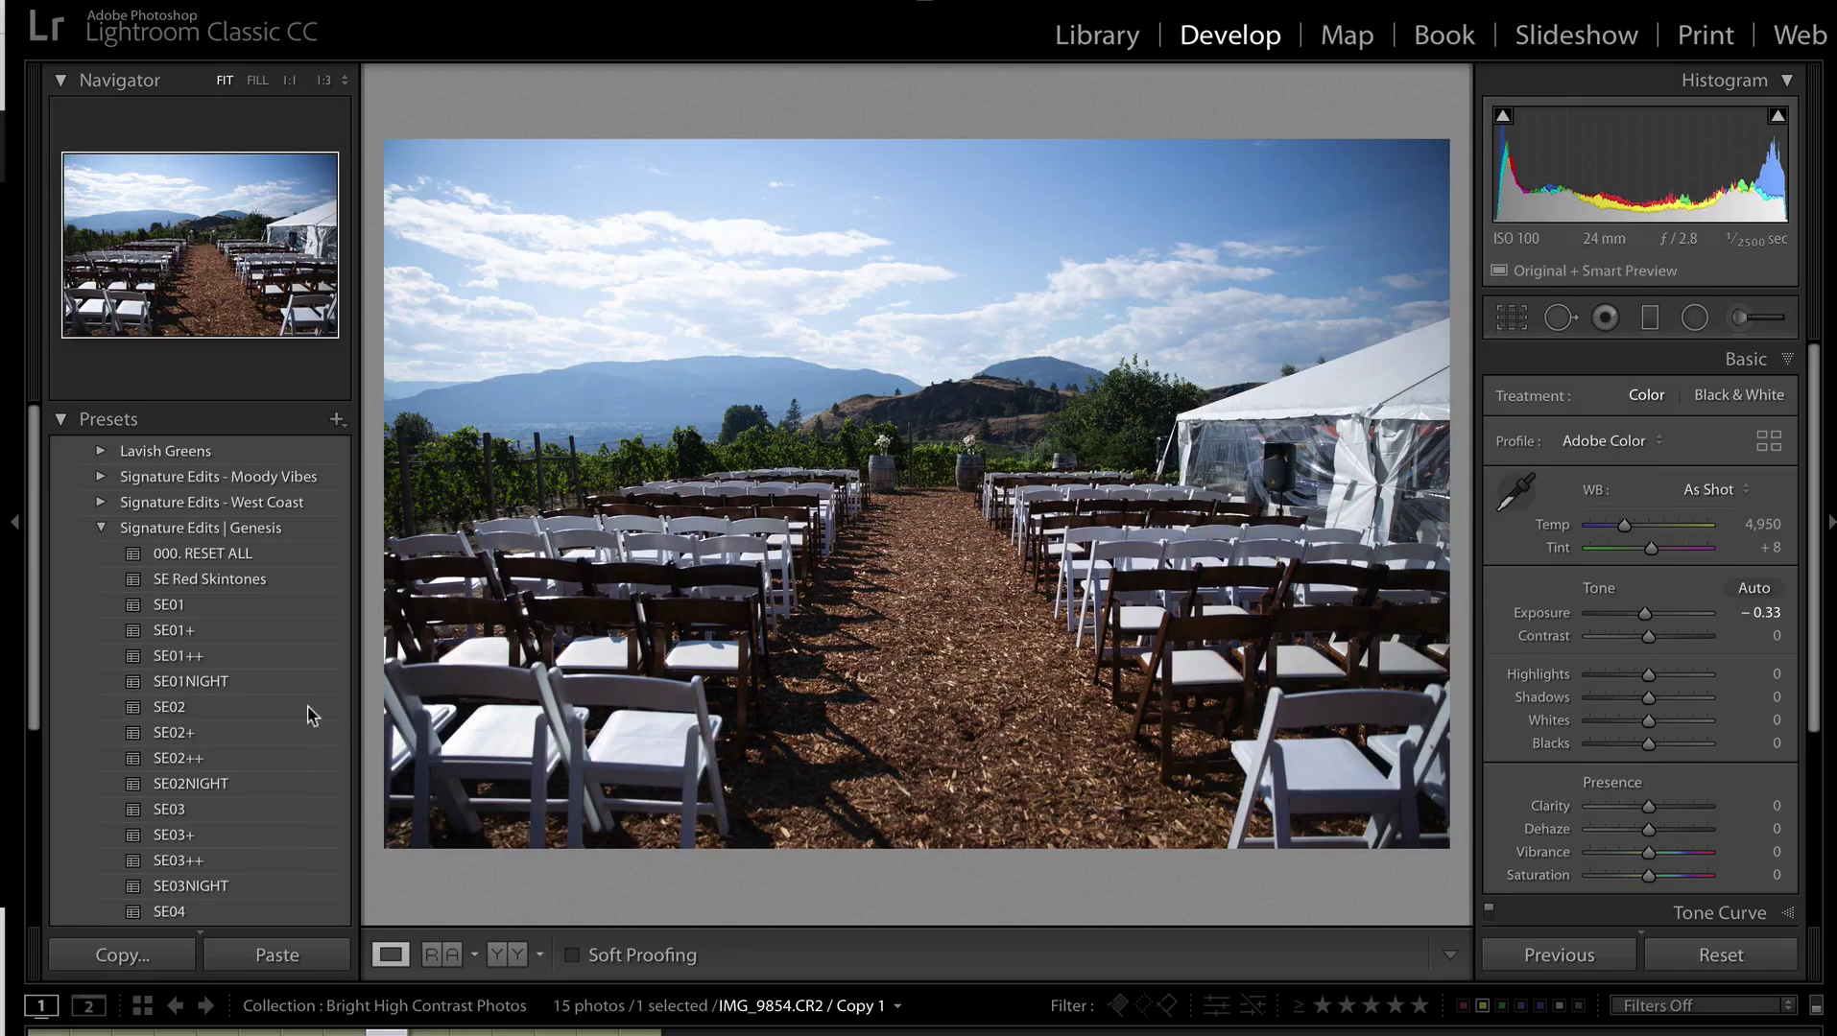
click(233, 707)
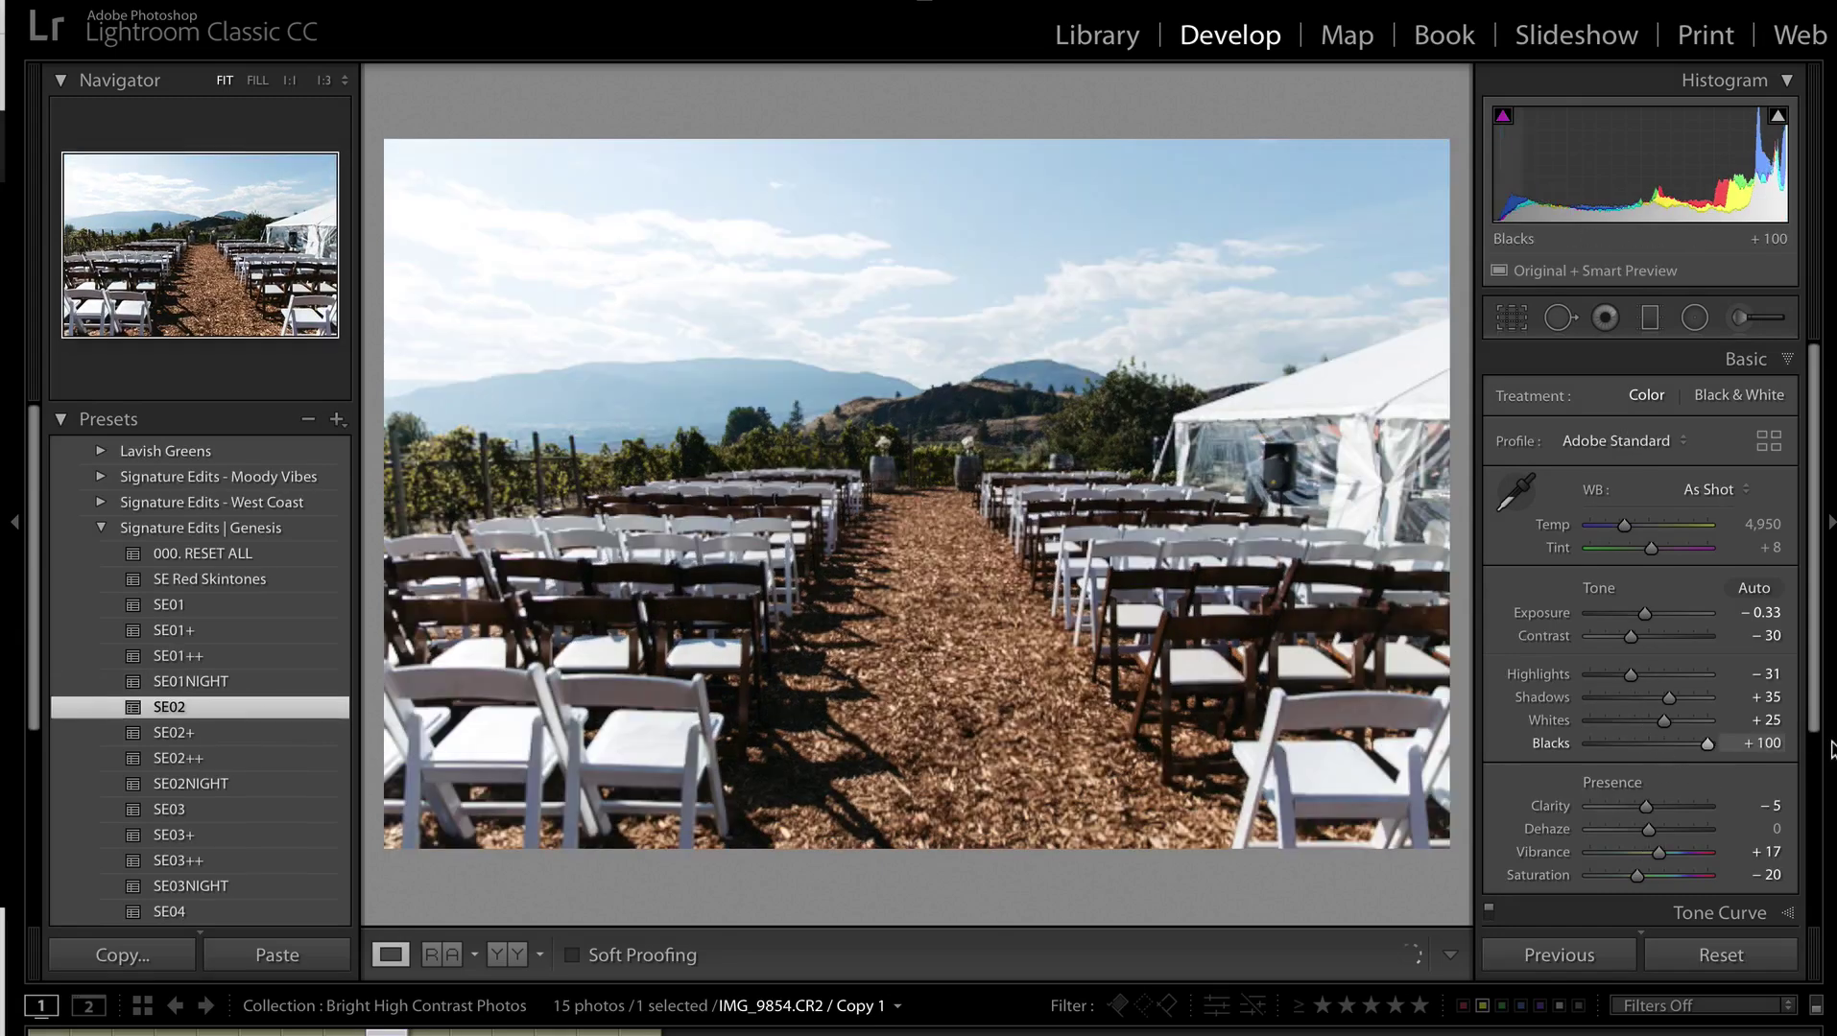
Set whites and blacks to +100, contrast to -100 and exposure to -2.31 on the chairs photo's Copy 1.
drag(1663, 720, 1723, 719)
drag(1629, 636, 1461, 641)
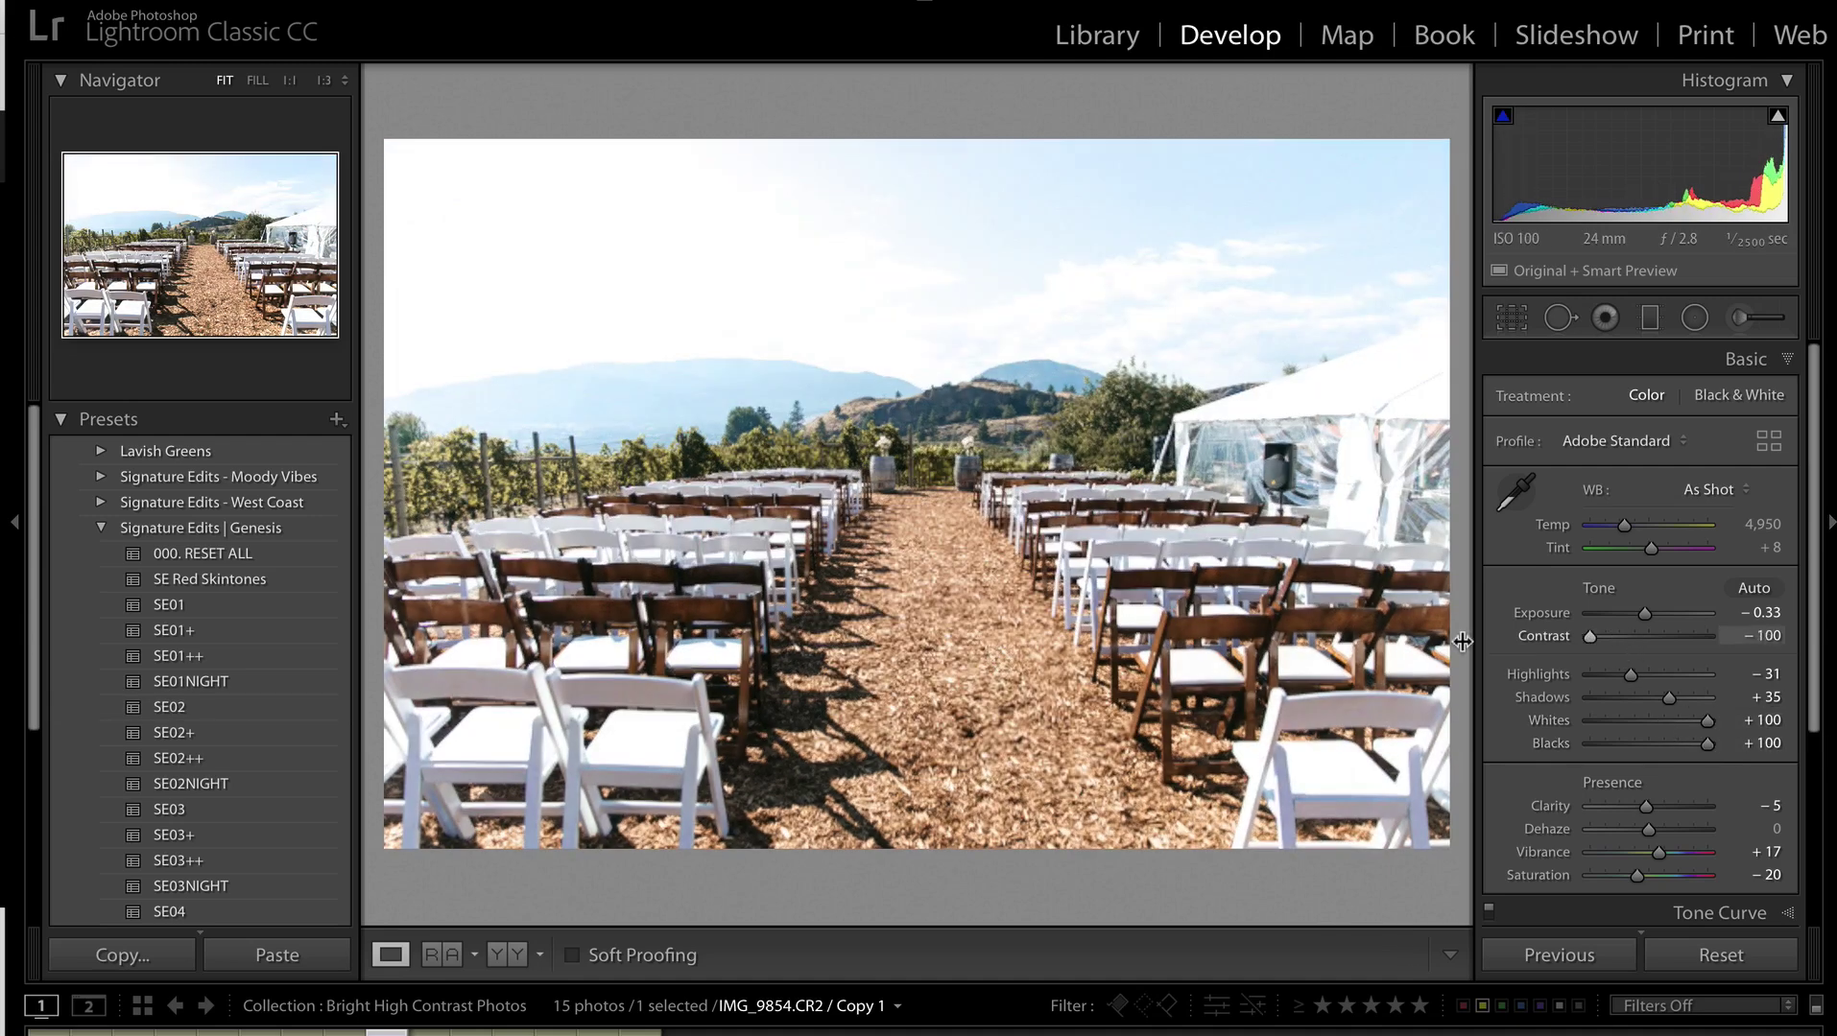
key(comma)
key(shift+minus)
key(shift+minus)
key(shift+minus)
key(shift+minus)
key(shift+minus)
key(shift+minus)
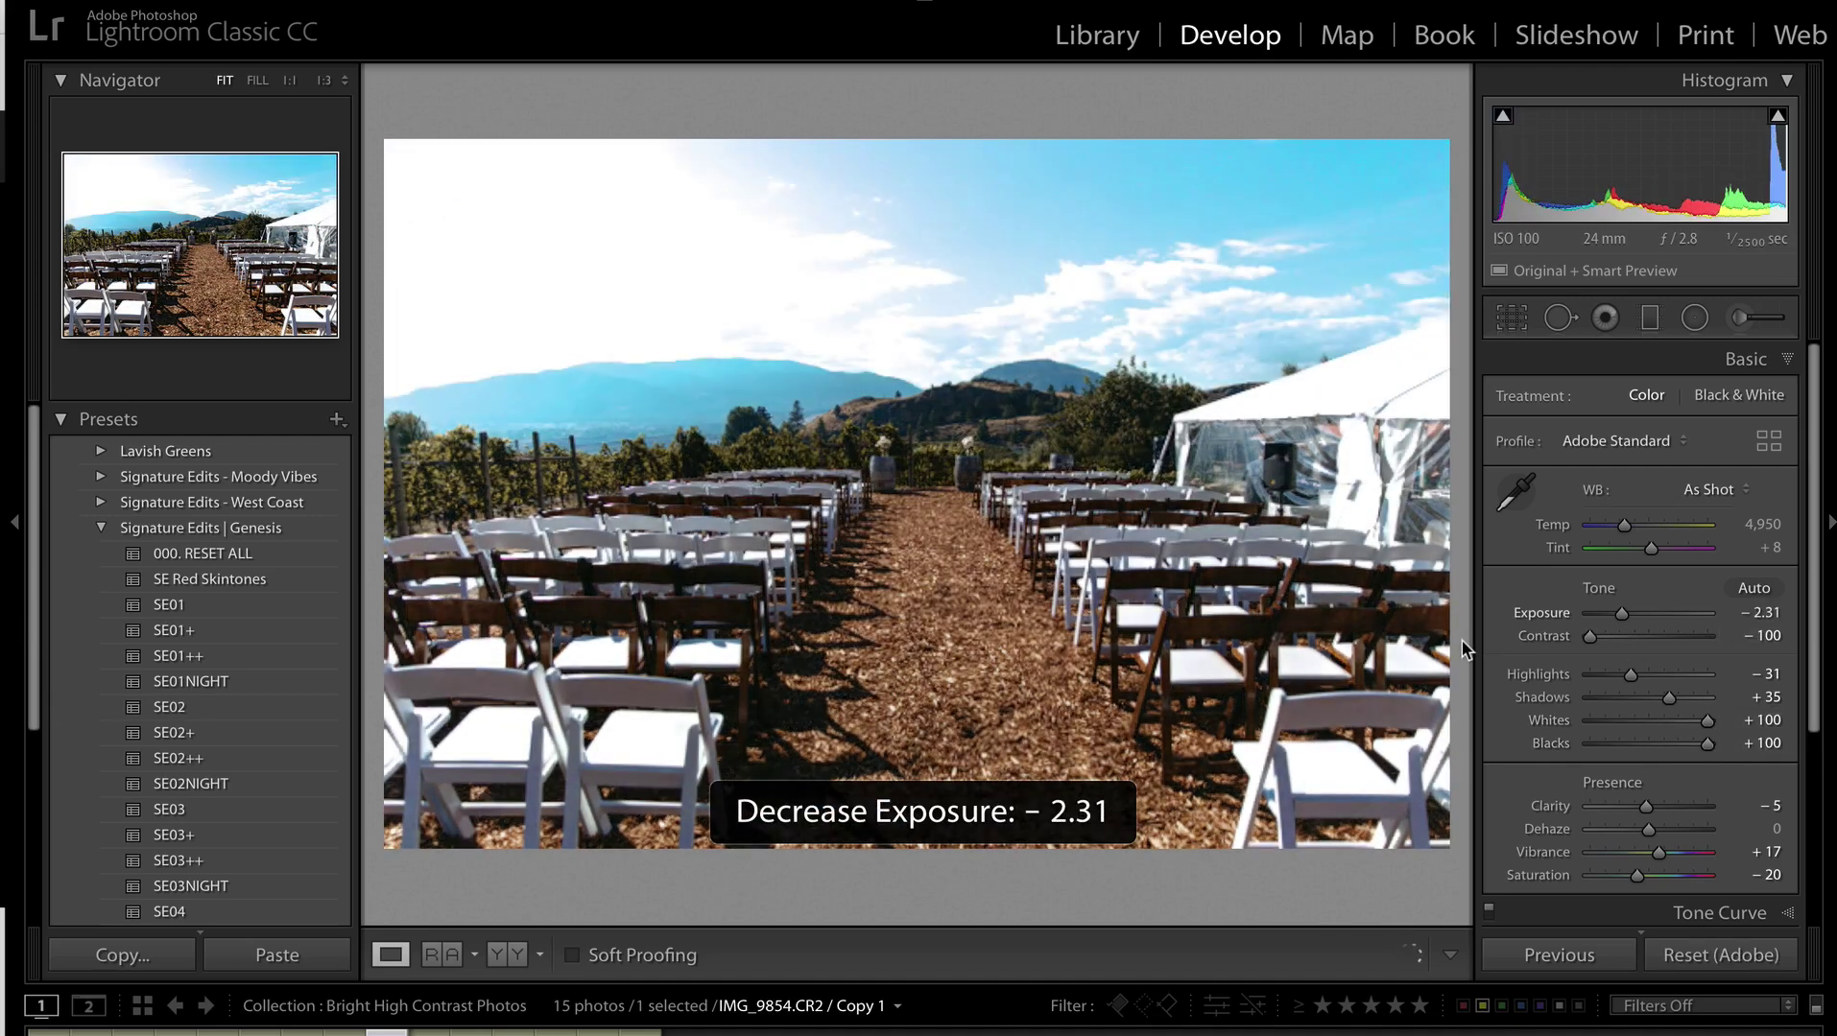
Compare the low-contrast edit in IMG_9854 Copy 1 with the plain SE02 version in Copy 2.
key(Right)
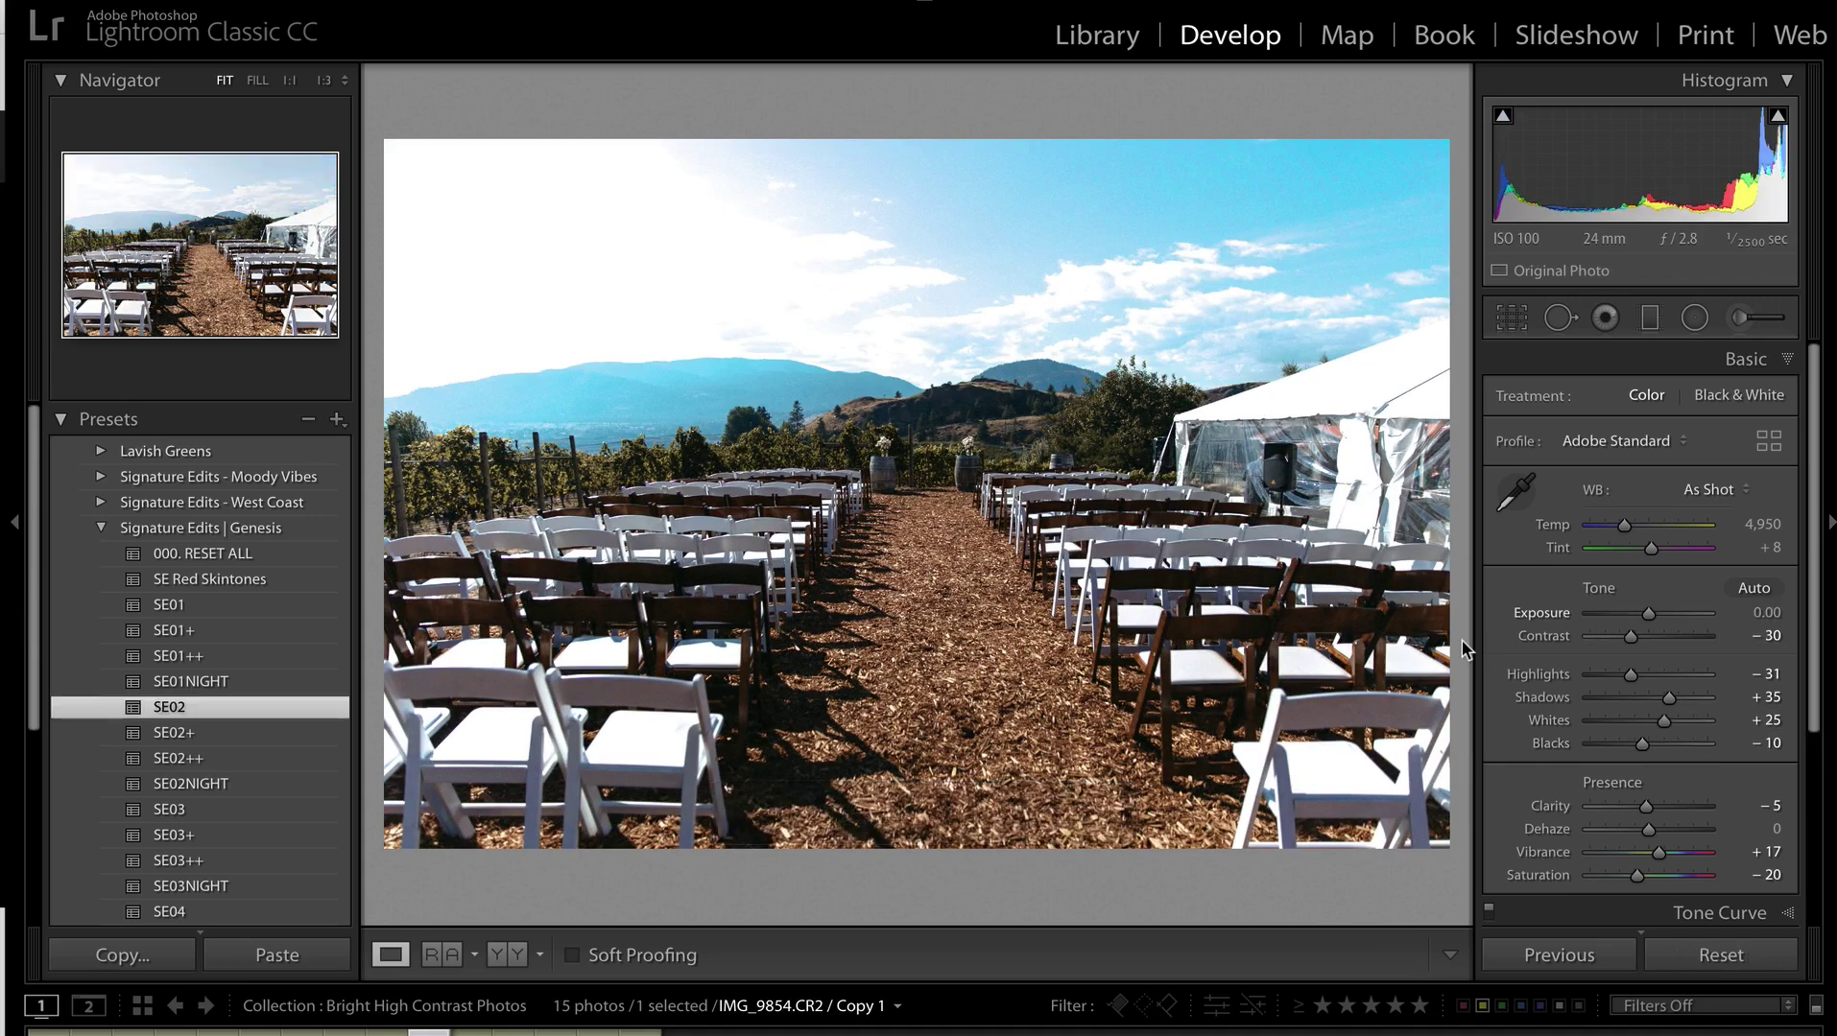
key(Right)
key(Left)
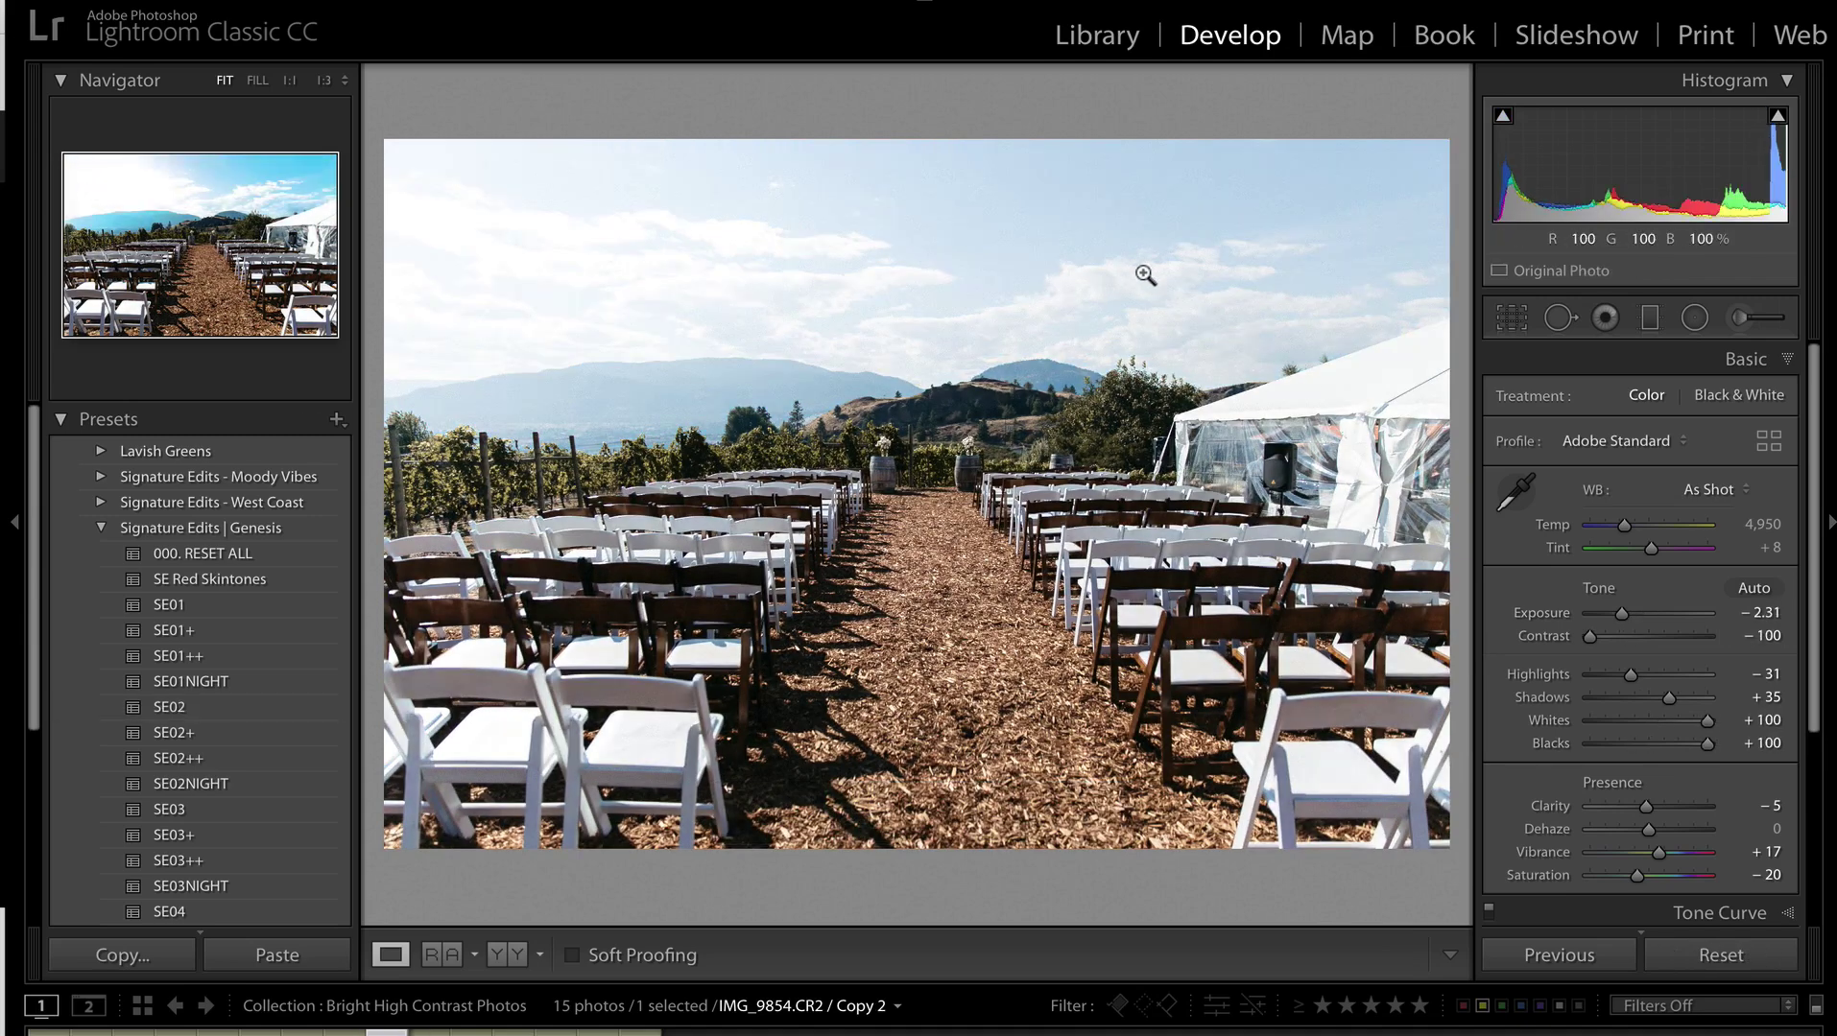
key(Right)
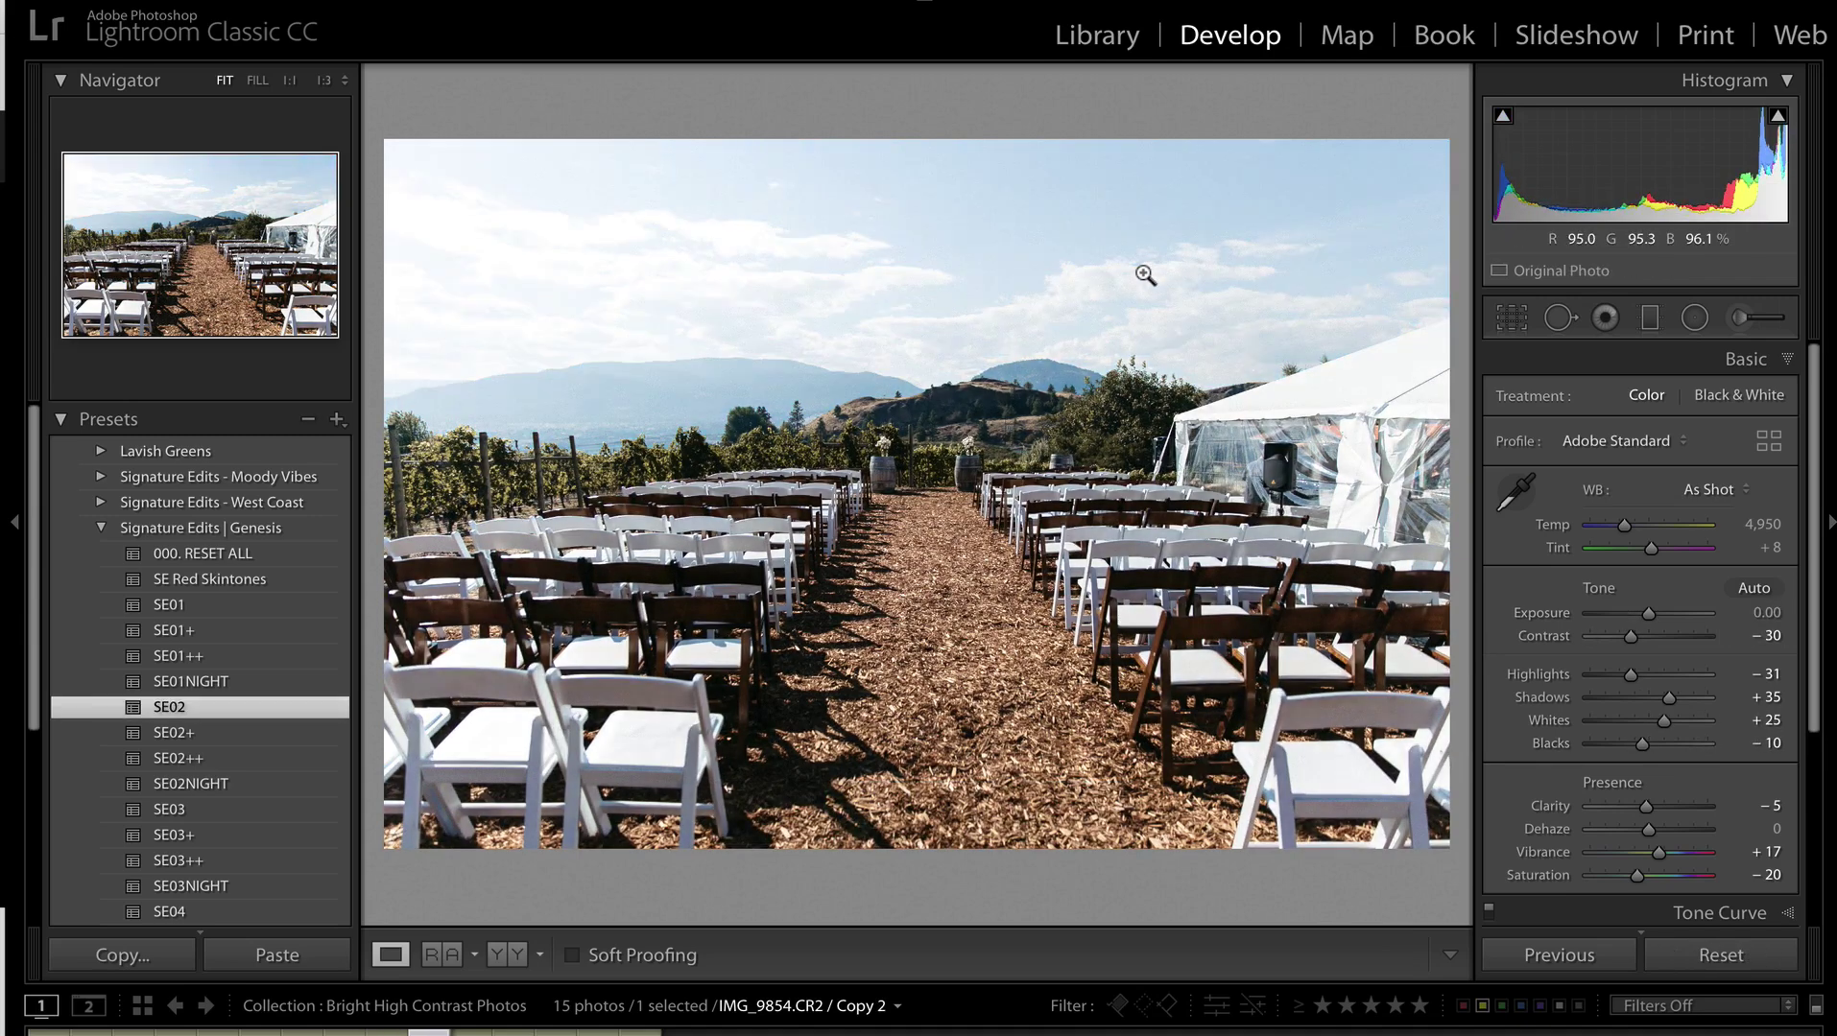
key(Left)
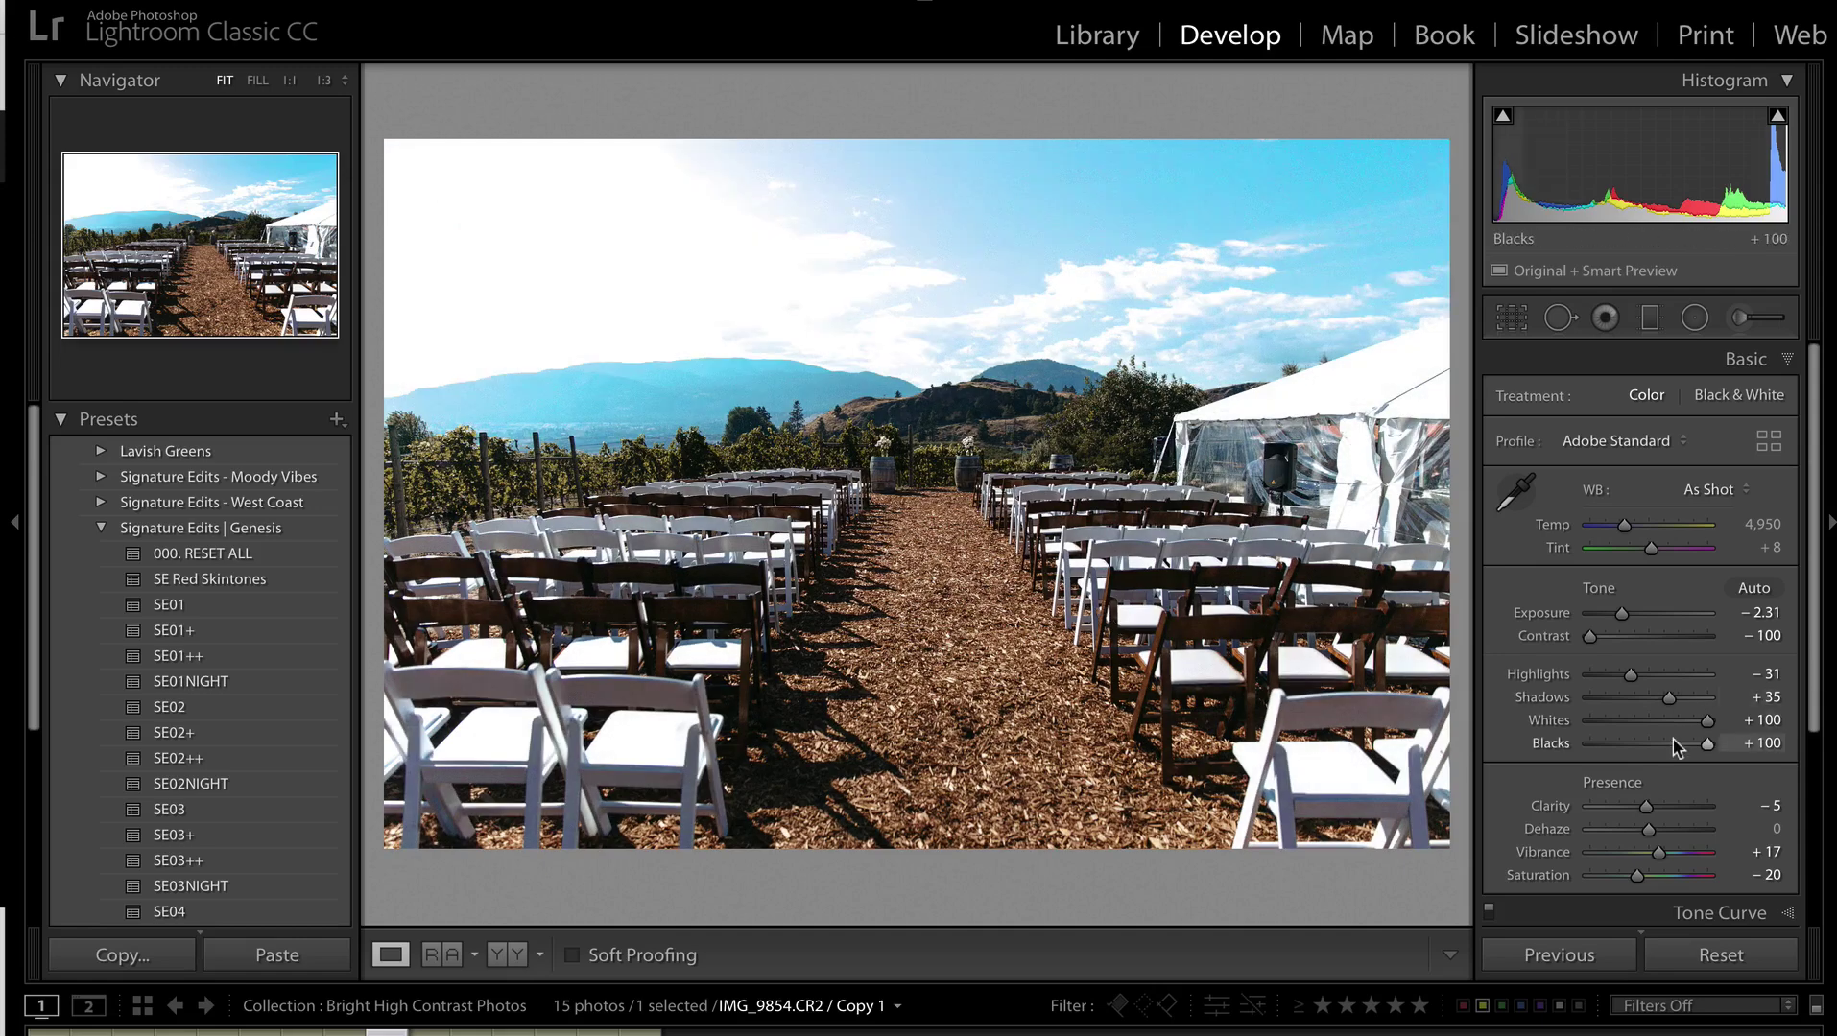
Set dehaze to +10 on IMG_9854 Copy 1 and review it against the neighbouring versions.
scroll(1653, 816, down, 2)
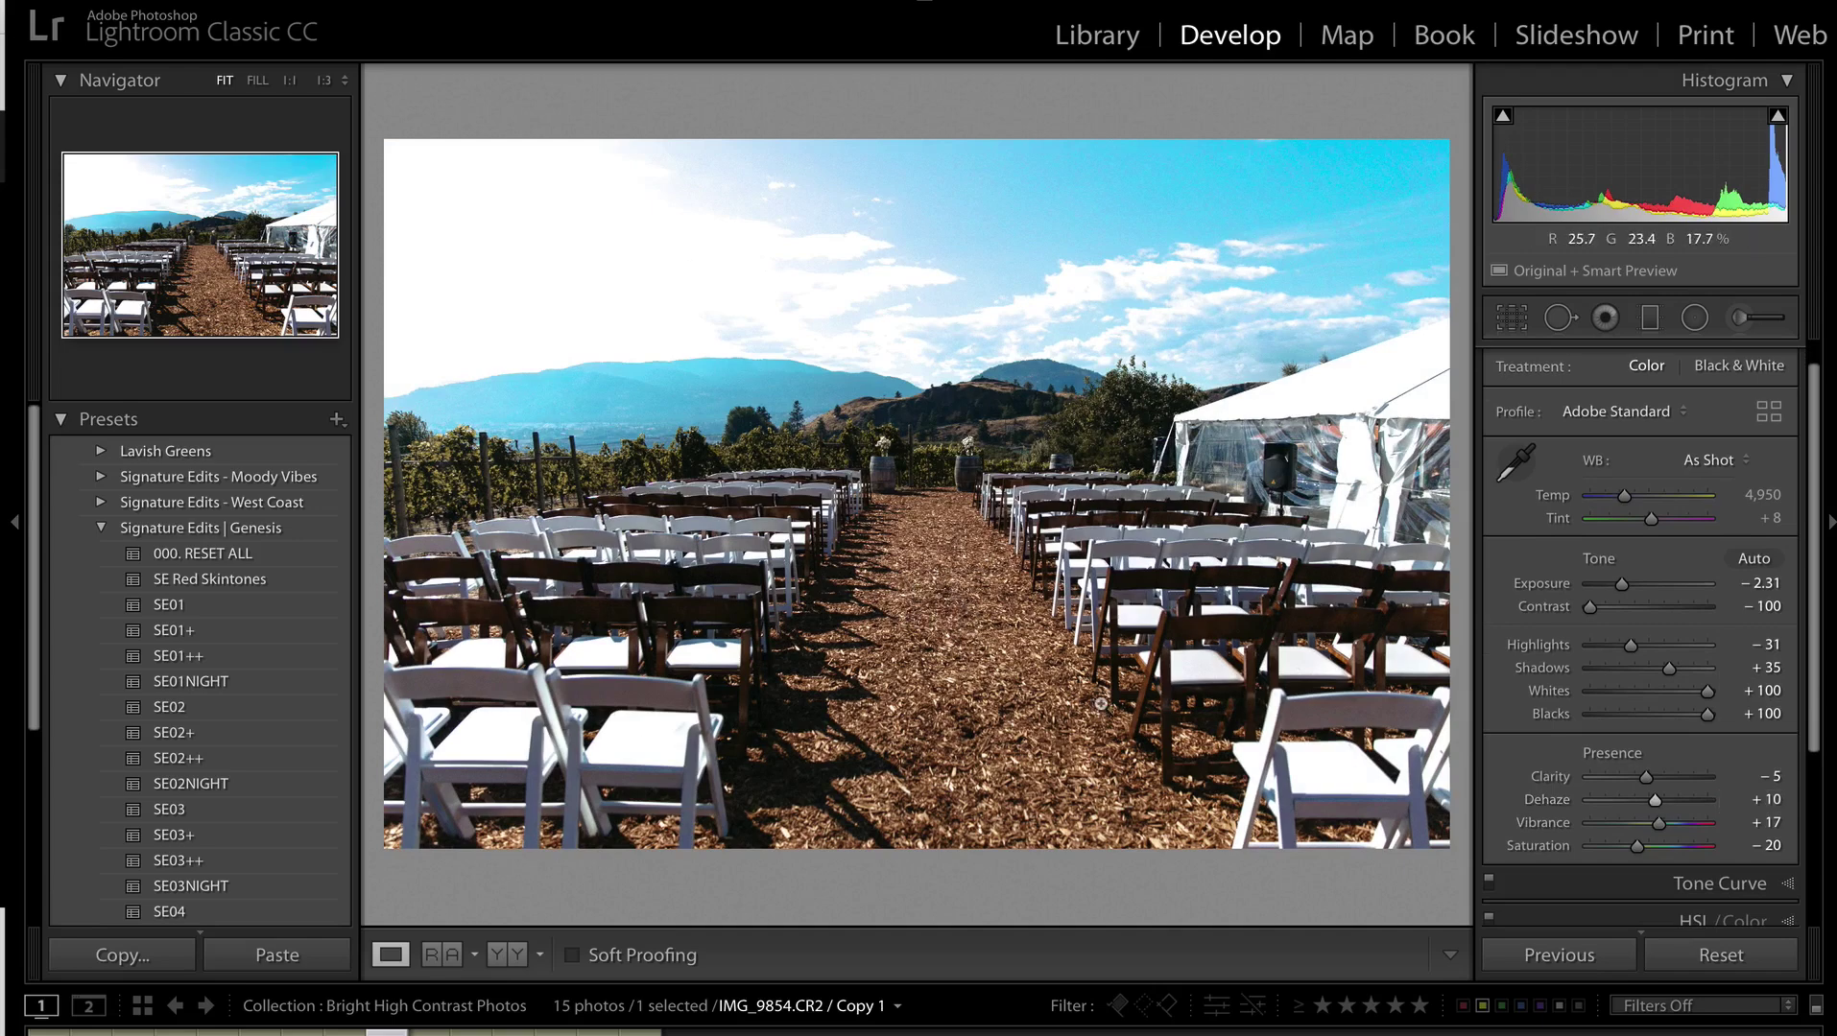
key(Left)
key(Right)
key(Left)
key(Right)
key(Right)
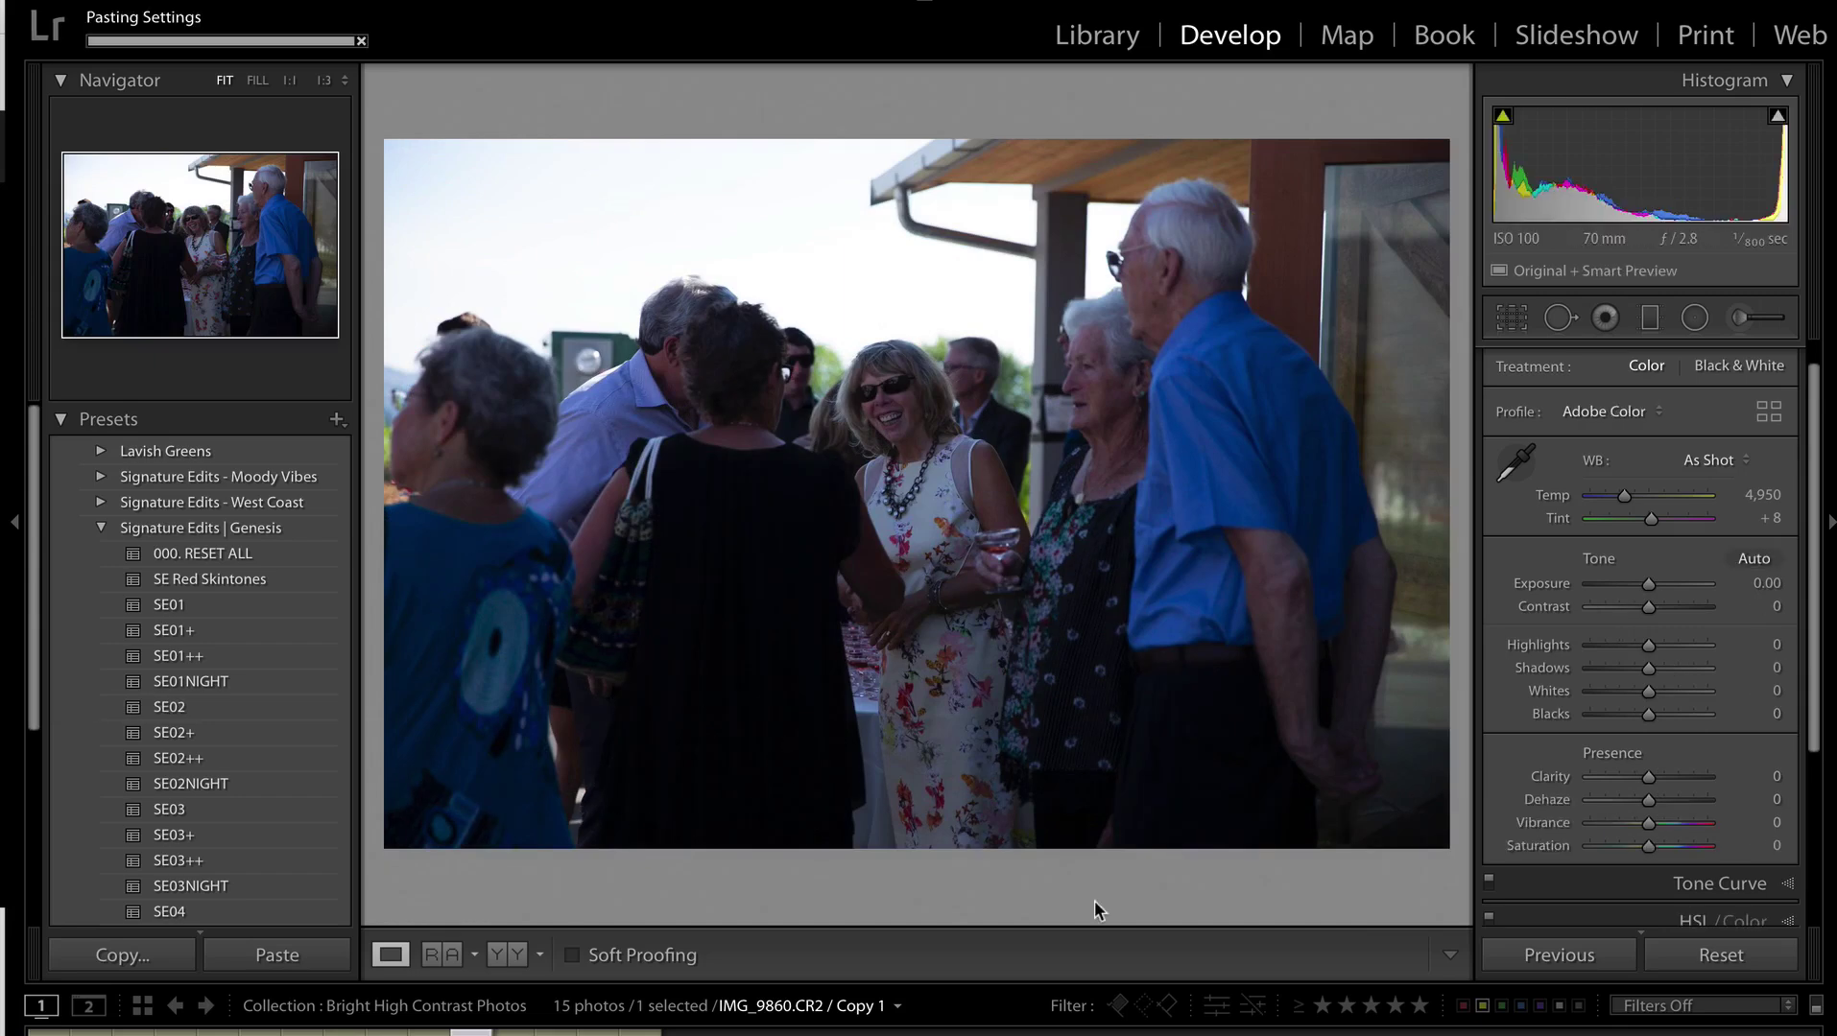
Apply SE02 to the guests photo IMG_9860 Copy 1 and set whites and blacks to +100, contrast to -41 and exposure to 0.00.
click(196, 707)
drag(1672, 718, 1722, 691)
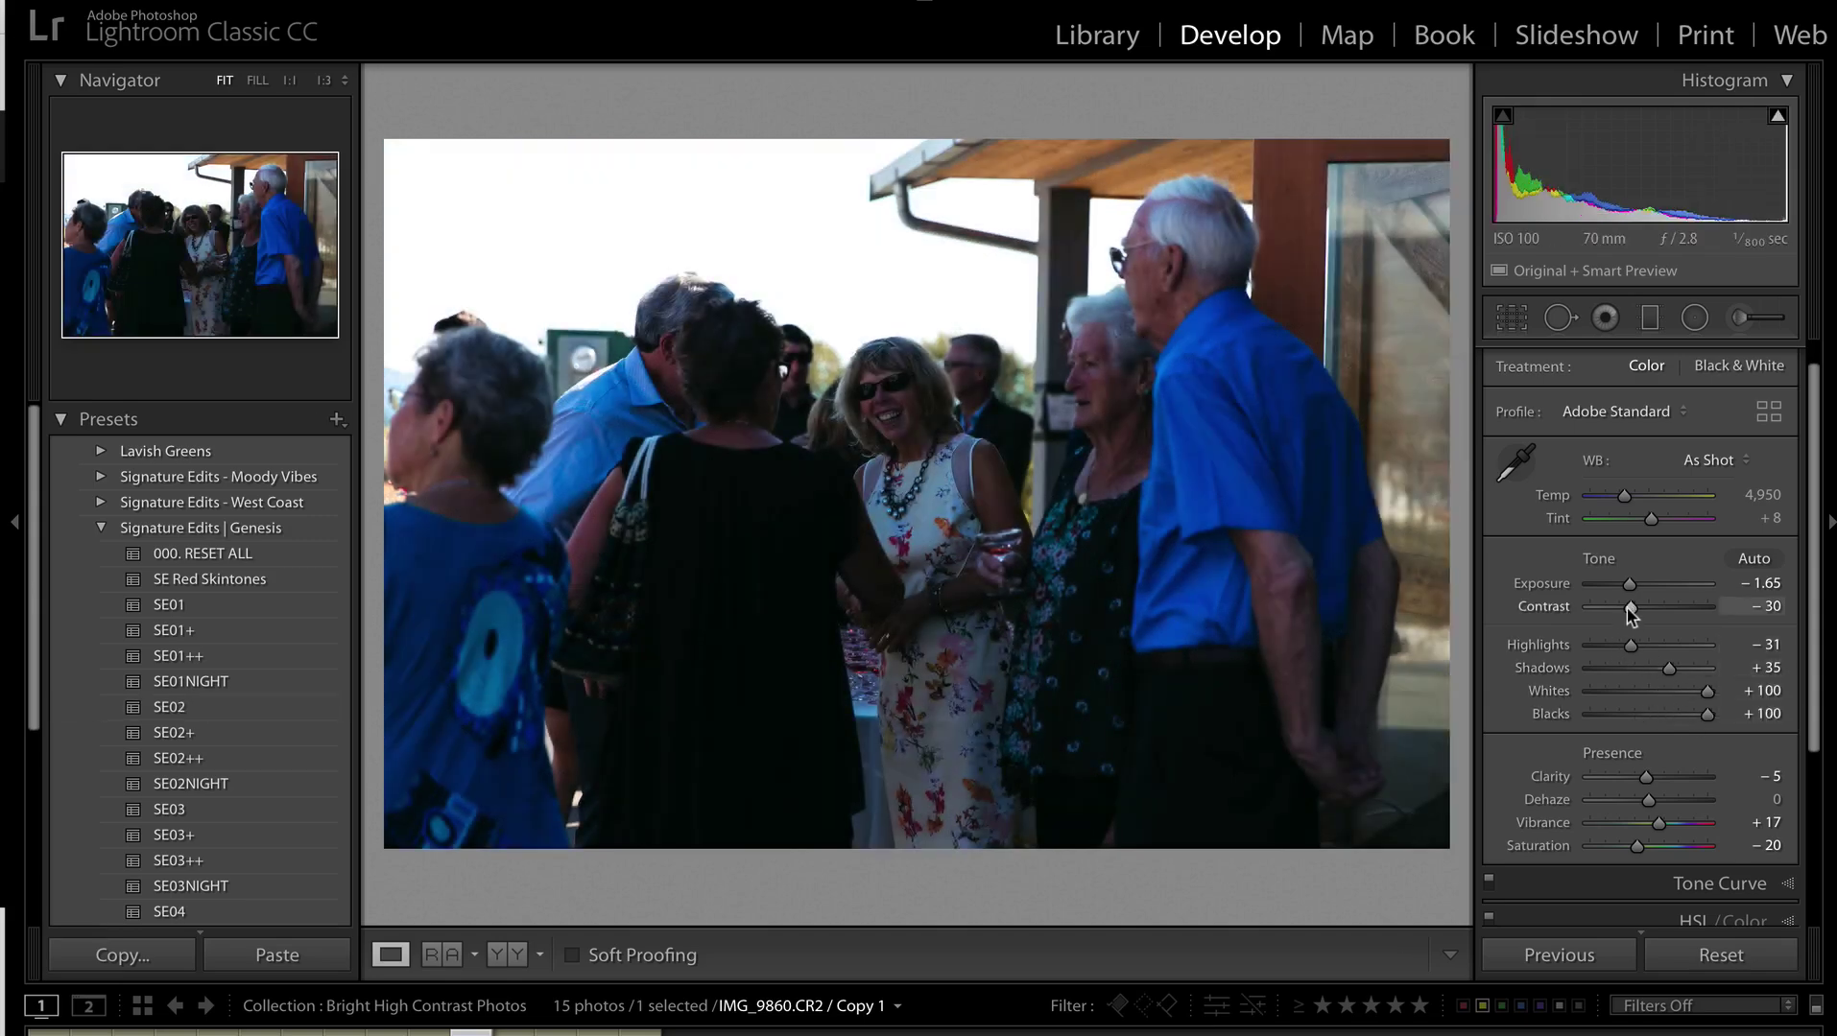
drag(1630, 608, 1475, 612)
key(shift+equal)
key(shift+equal)
key(equal)
key(equal)
key(equal)
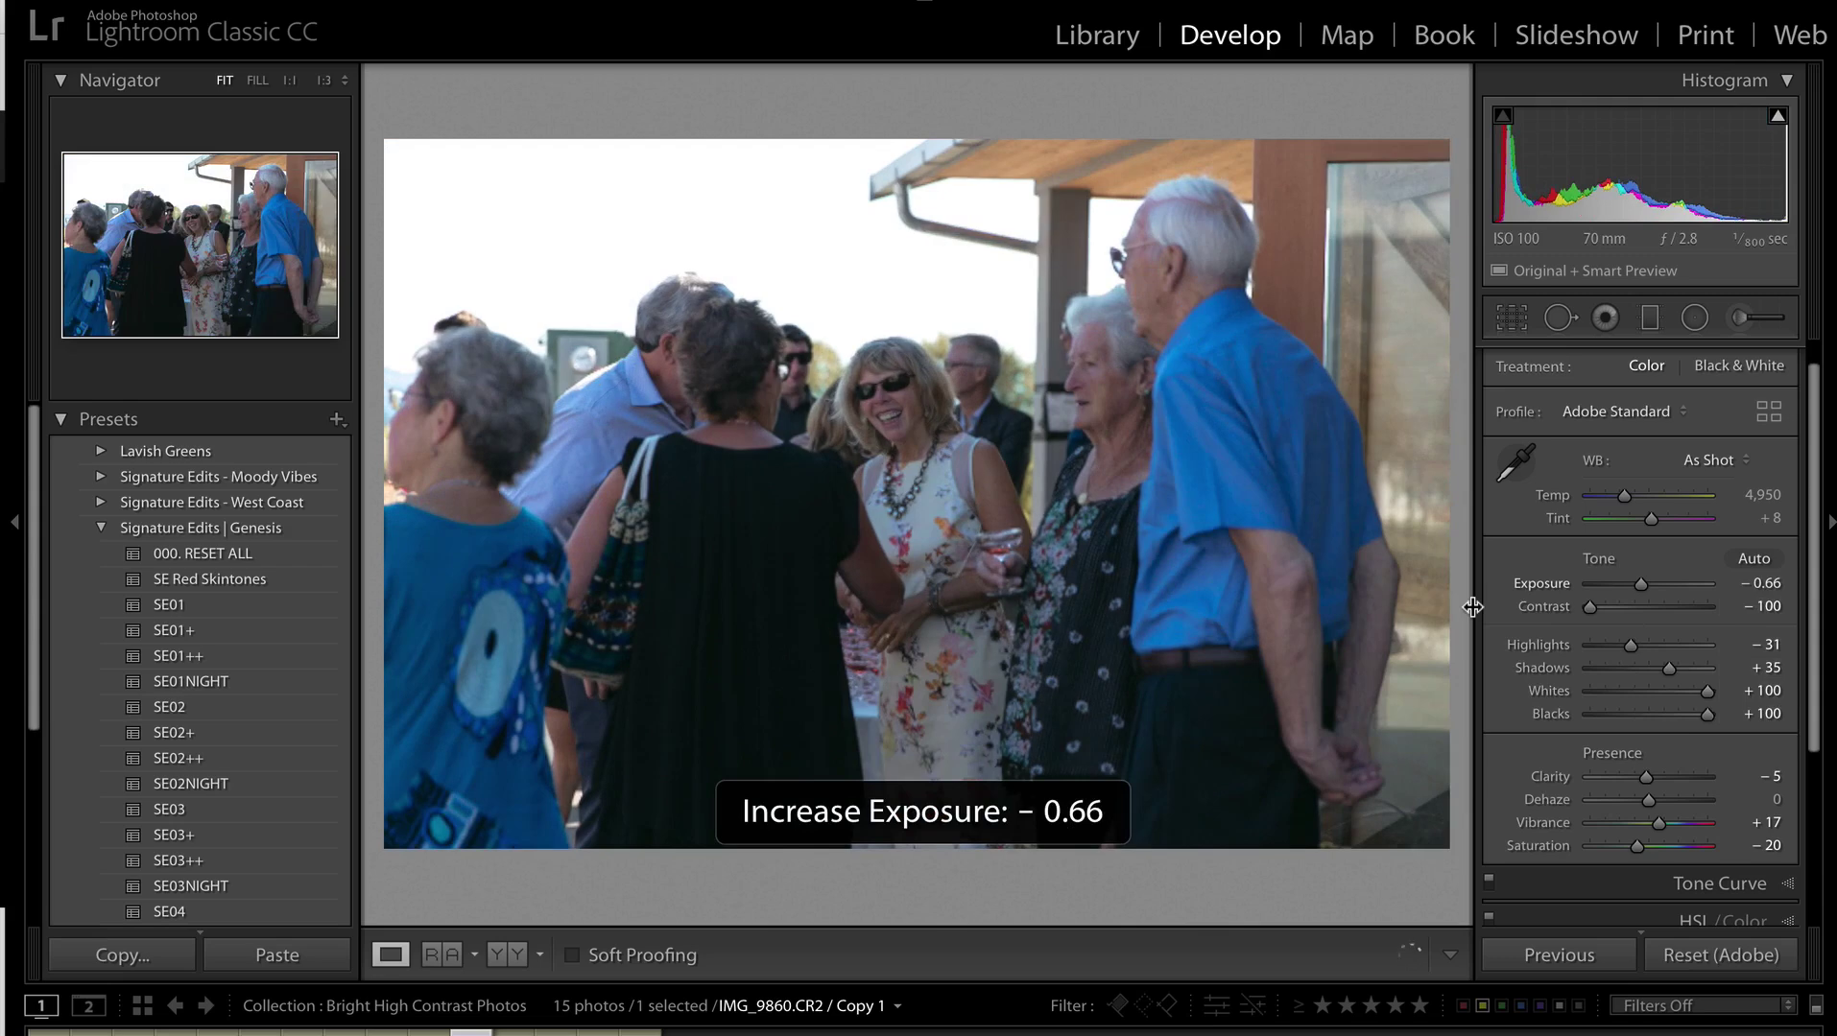
drag(1589, 607, 1623, 610)
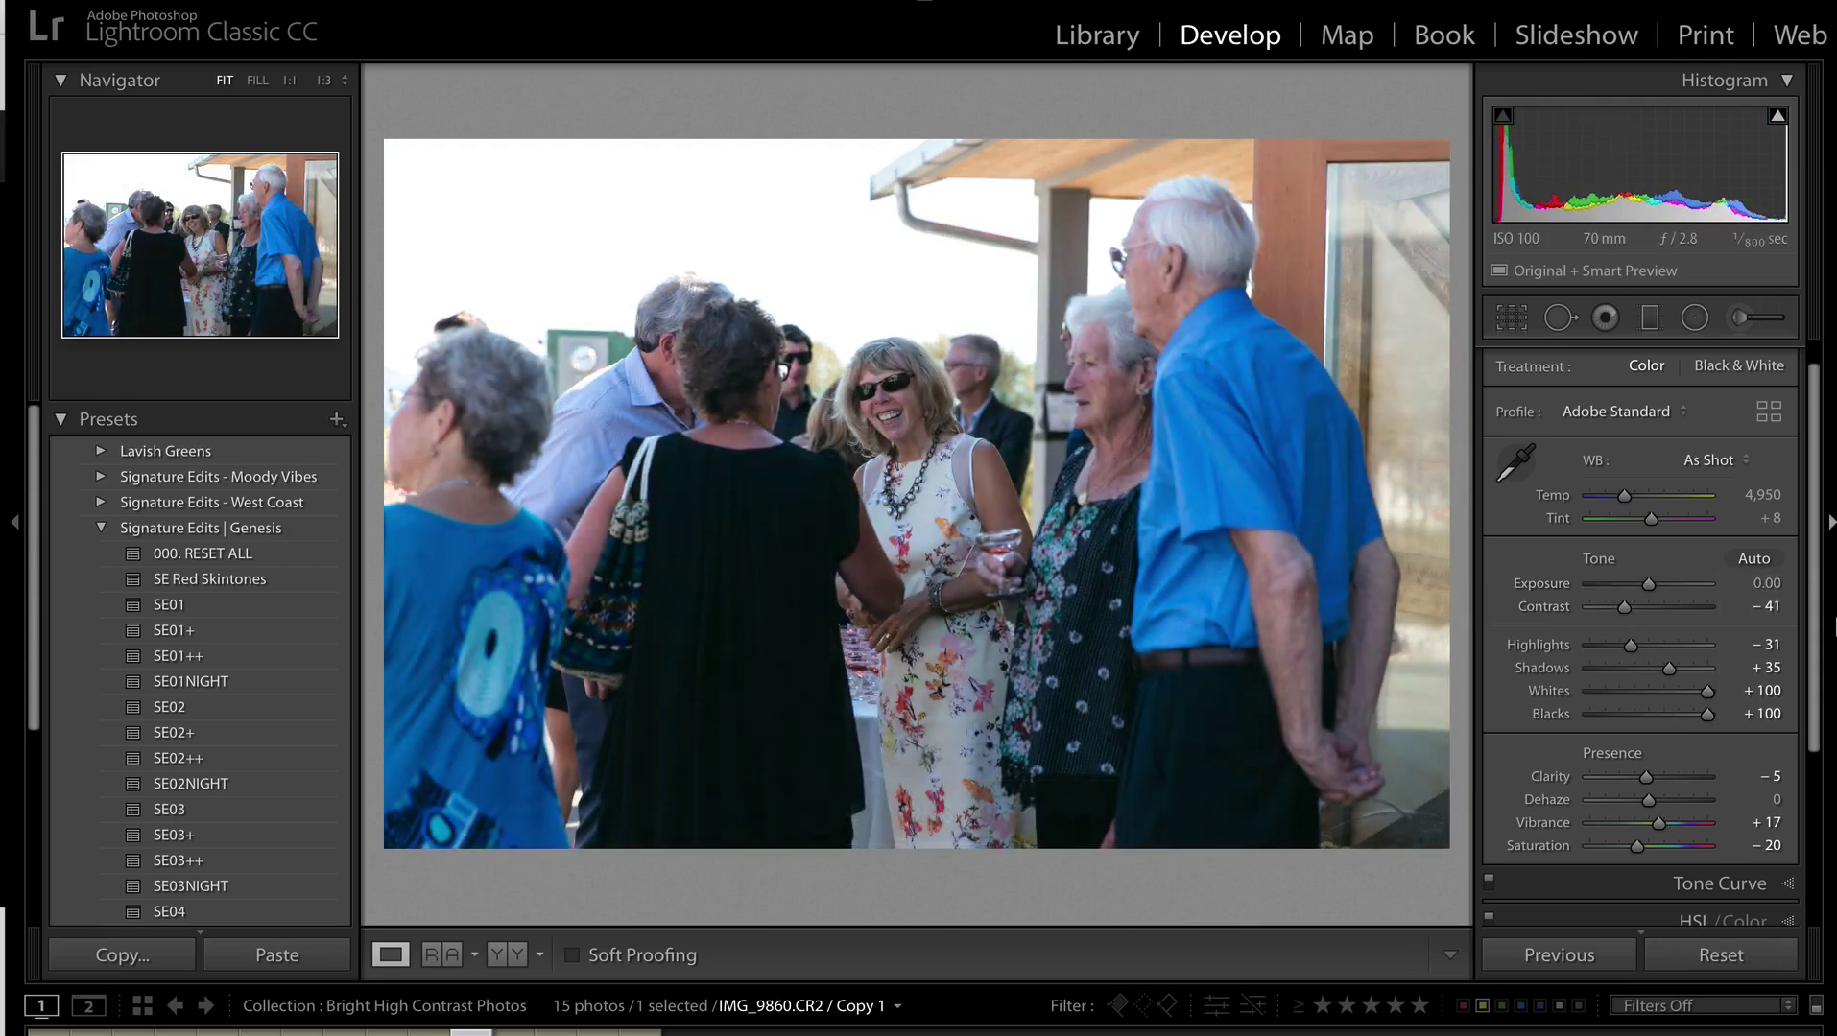
Inspect the older man's head up close and warm the guests photo's white balance temperature to 5,472.
key(Right)
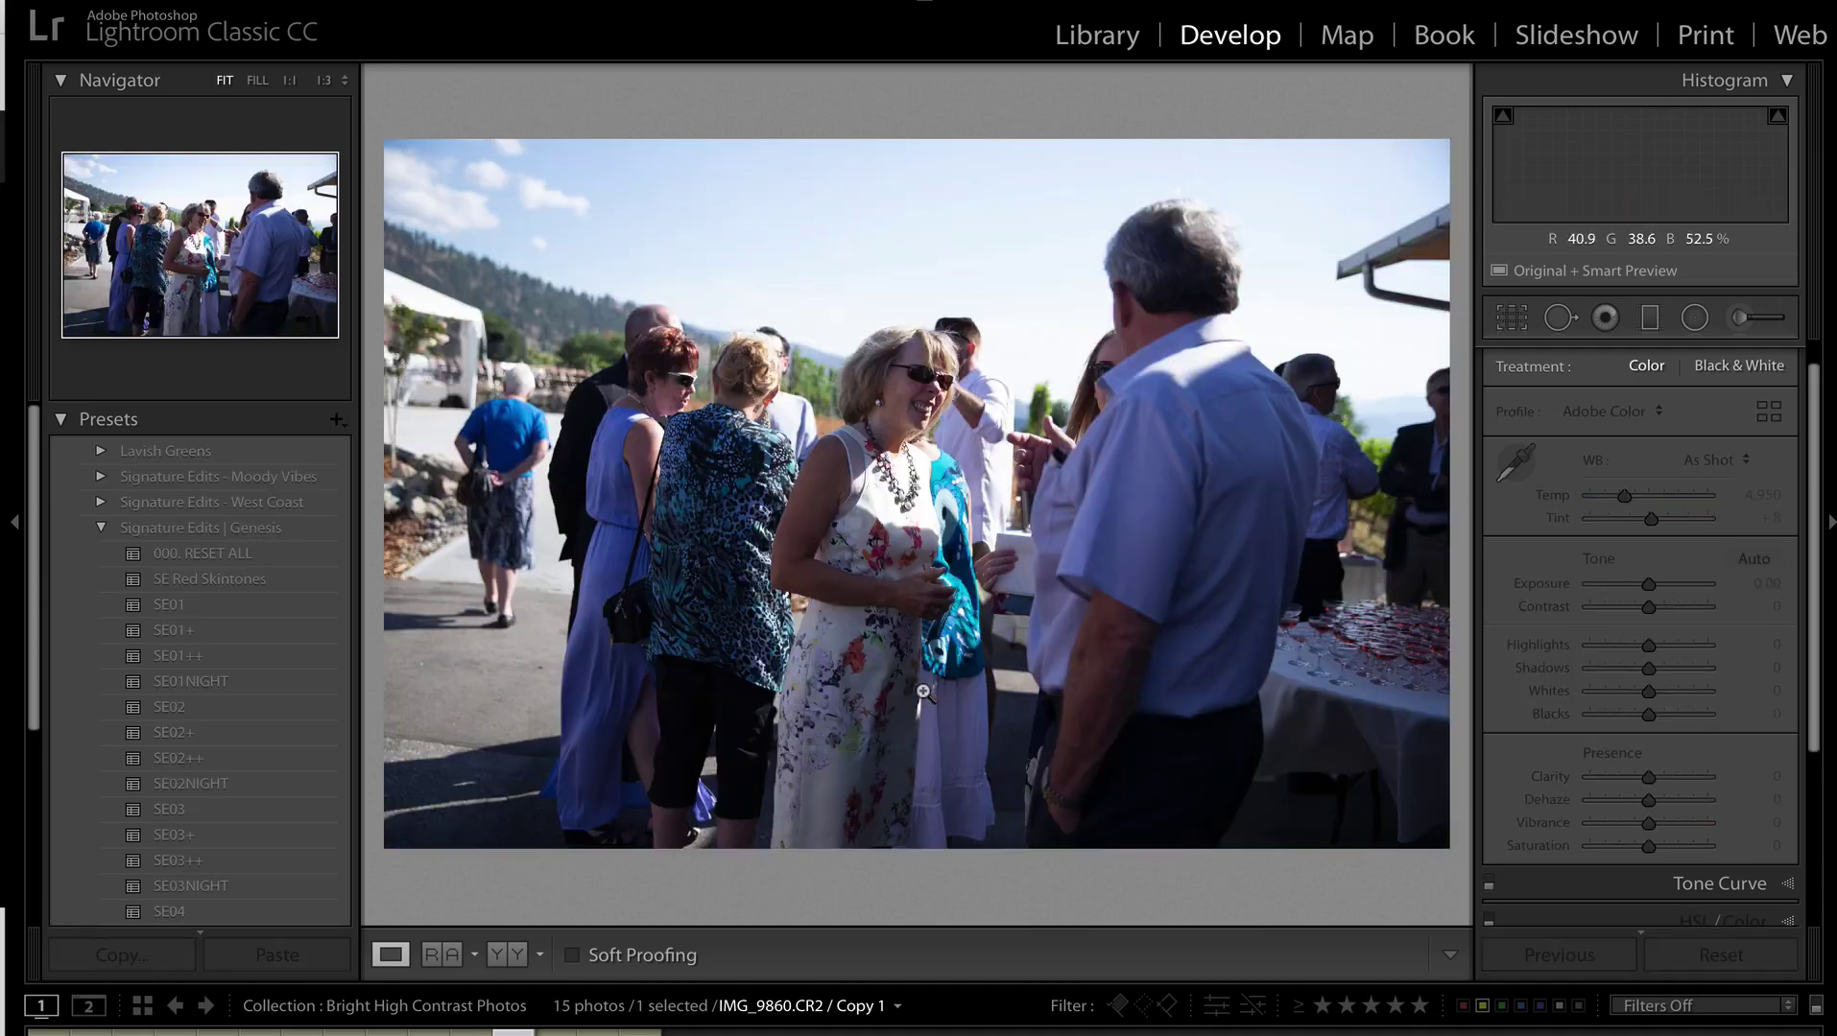
key(Left)
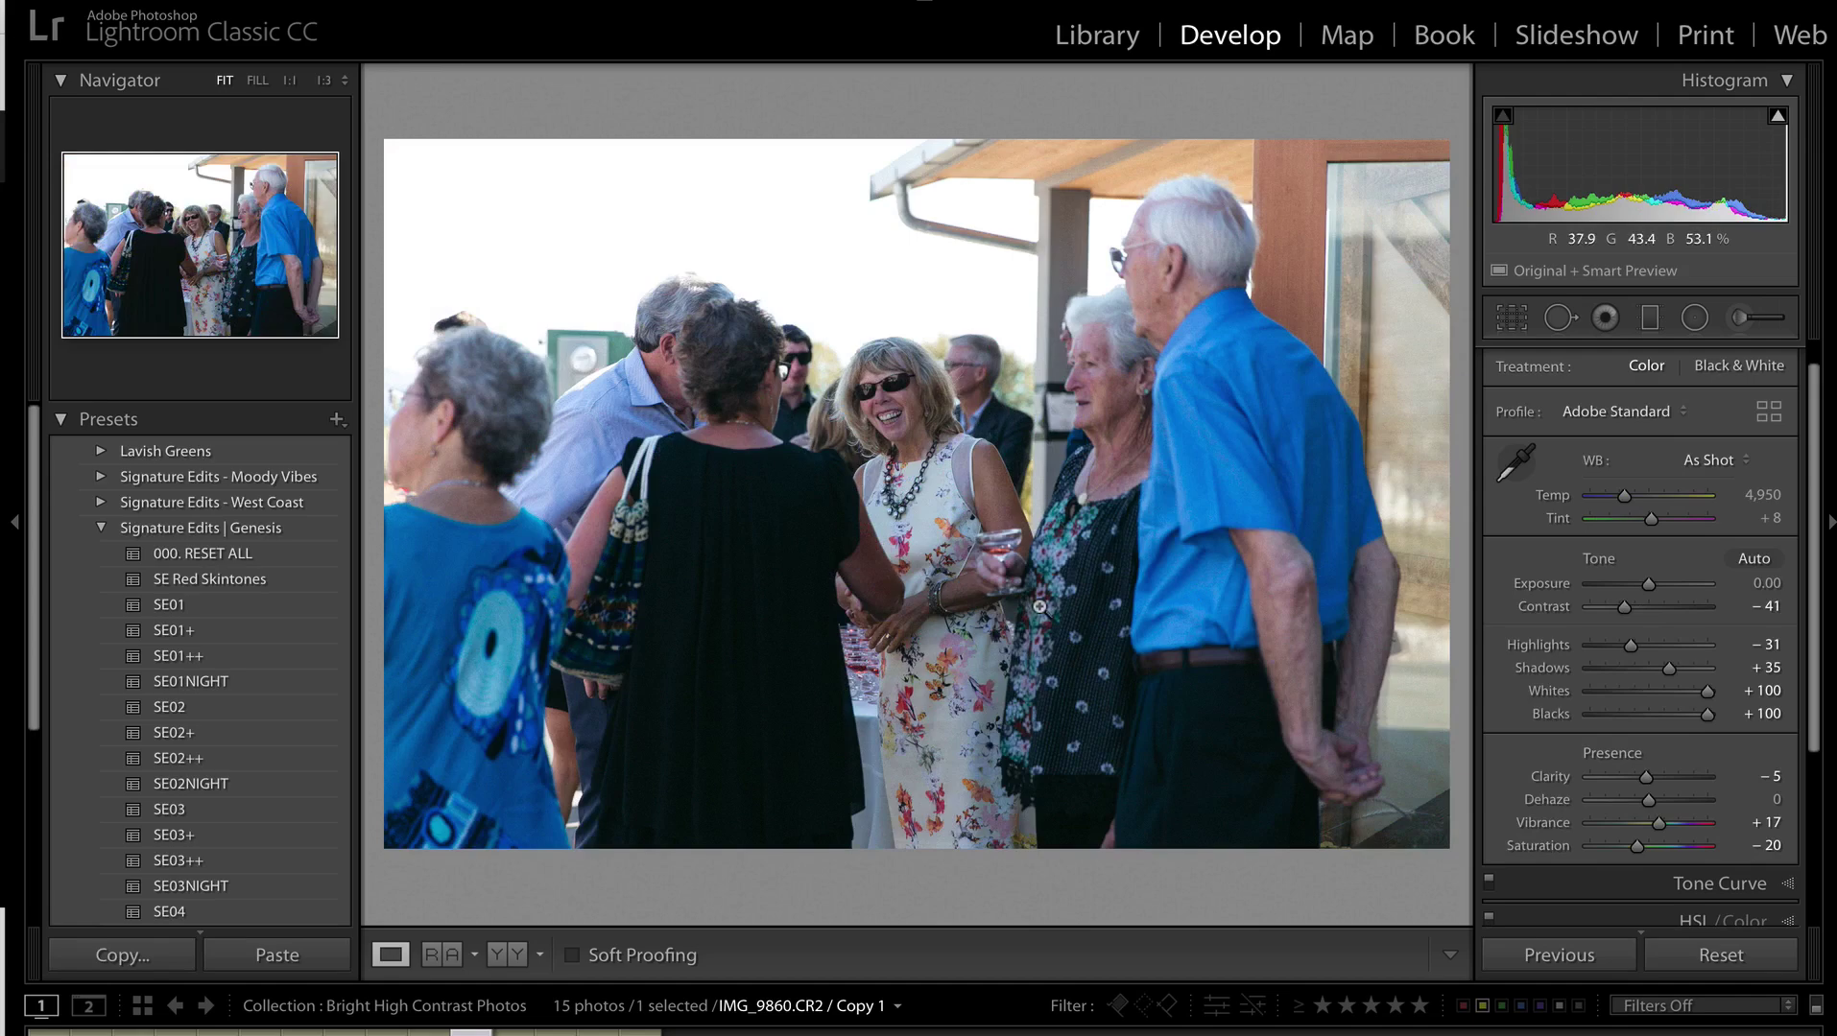
click(1206, 229)
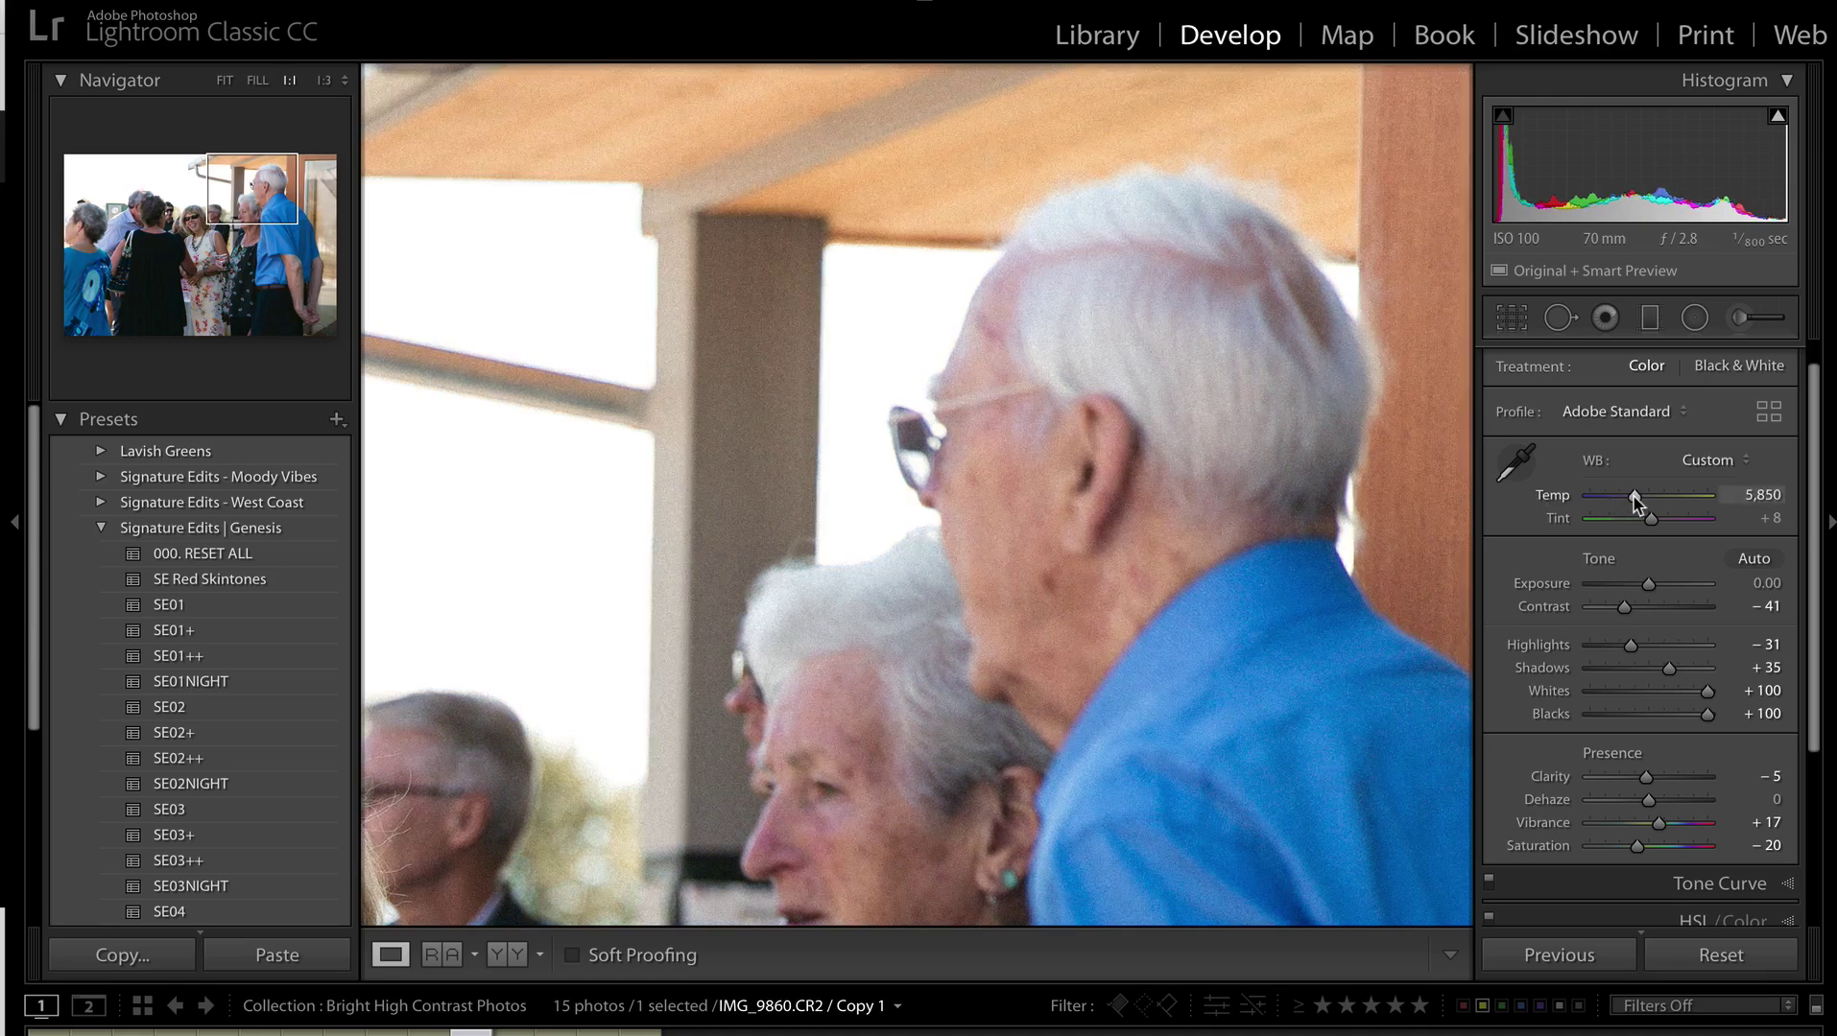
click(1186, 576)
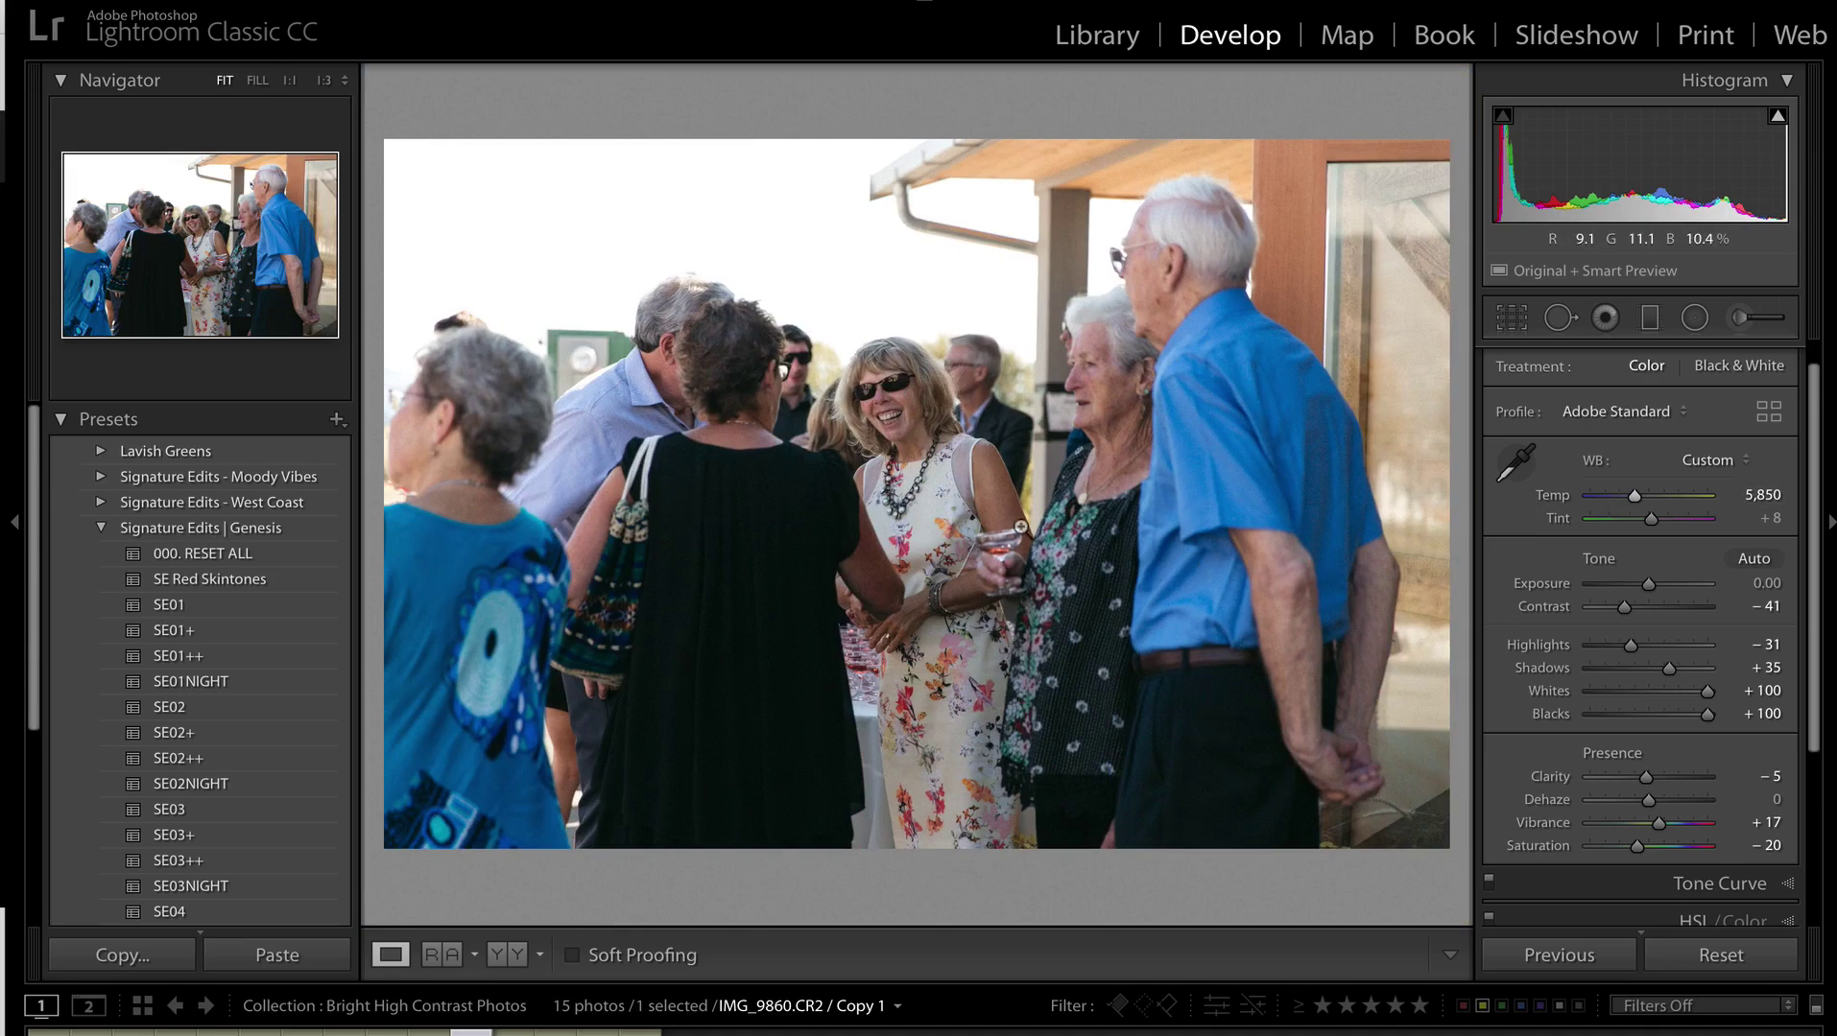
mouse_move(1635, 496)
mouse_down()
mouse_move(1615, 498)
mouse_move(1648, 509)
mouse_move(1627, 503)
mouse_up()
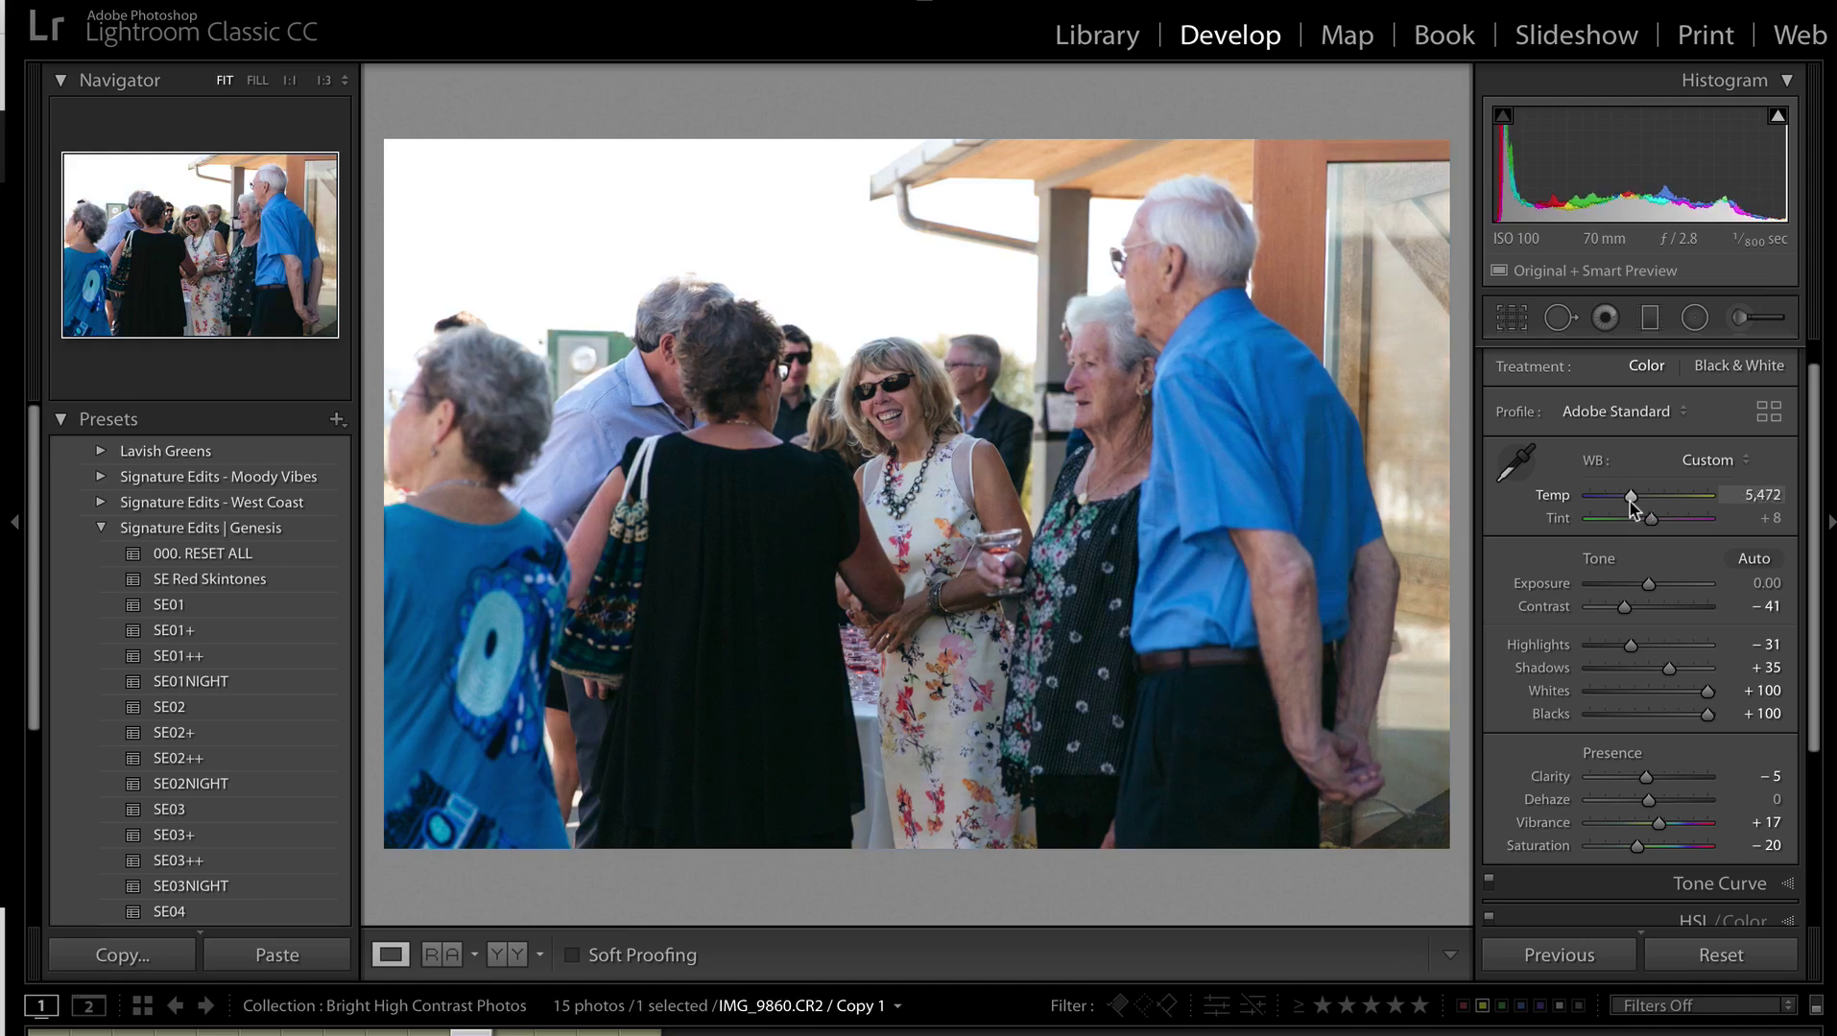
Copy the develop settings of IMG_9860 Copy 1 and paste them onto the drinks table photo IMG_9867 Copy 1.
key(Right)
key(Left)
key(ctrl+shift+c)
key(Return)
key(Right)
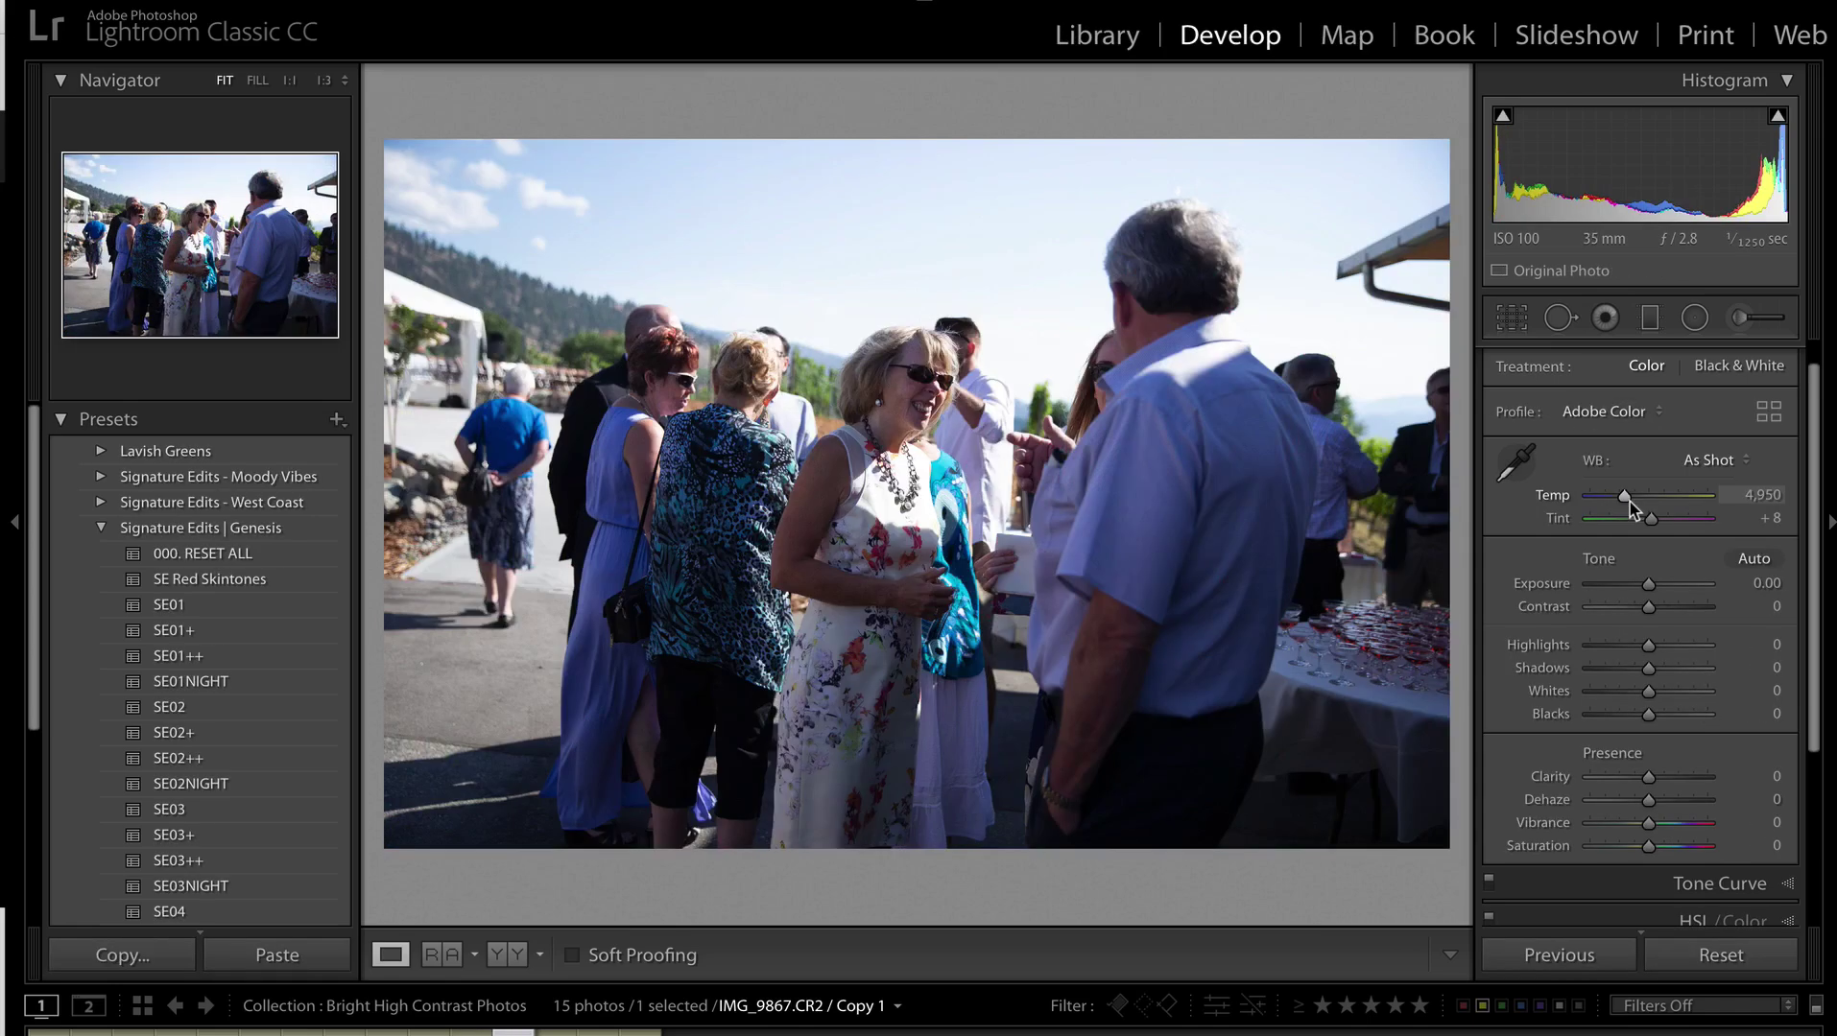
key(ctrl+shift+v)
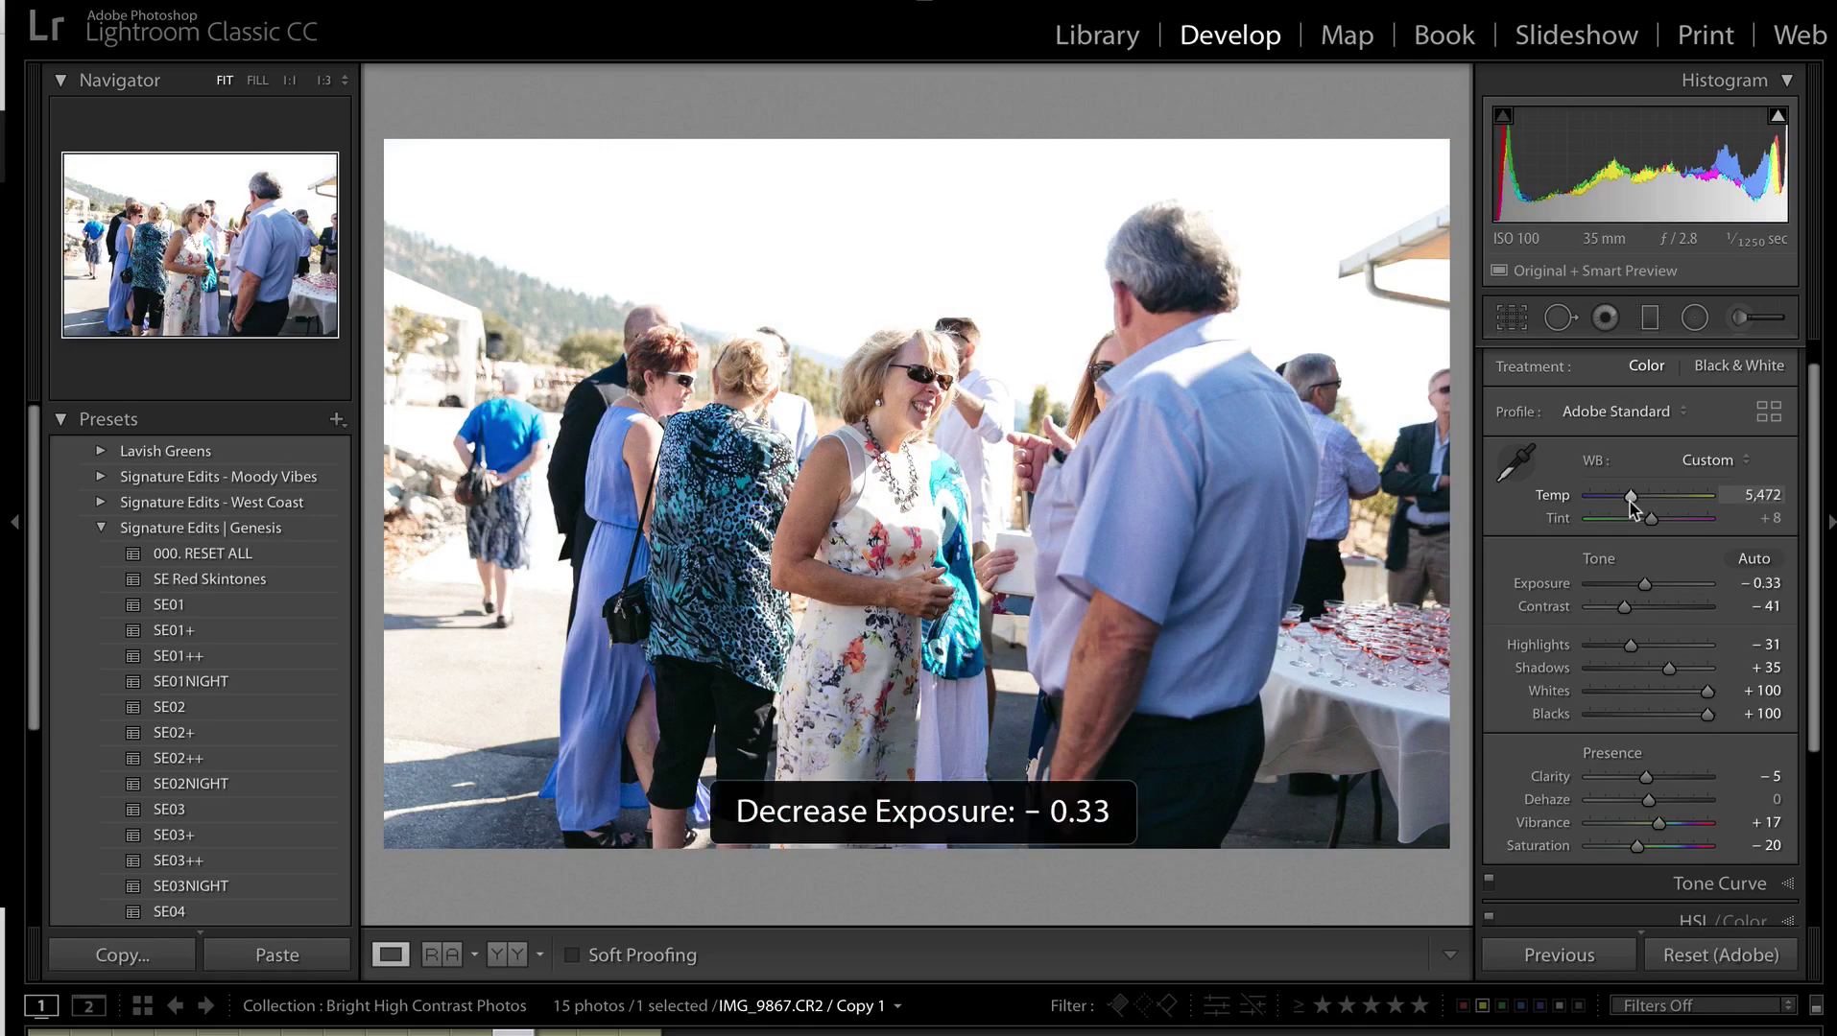
Set the drinks table photo's contrast to -100 and exposure to -1.65.
key(shift+minus)
key(shift+minus)
key(shift+minus)
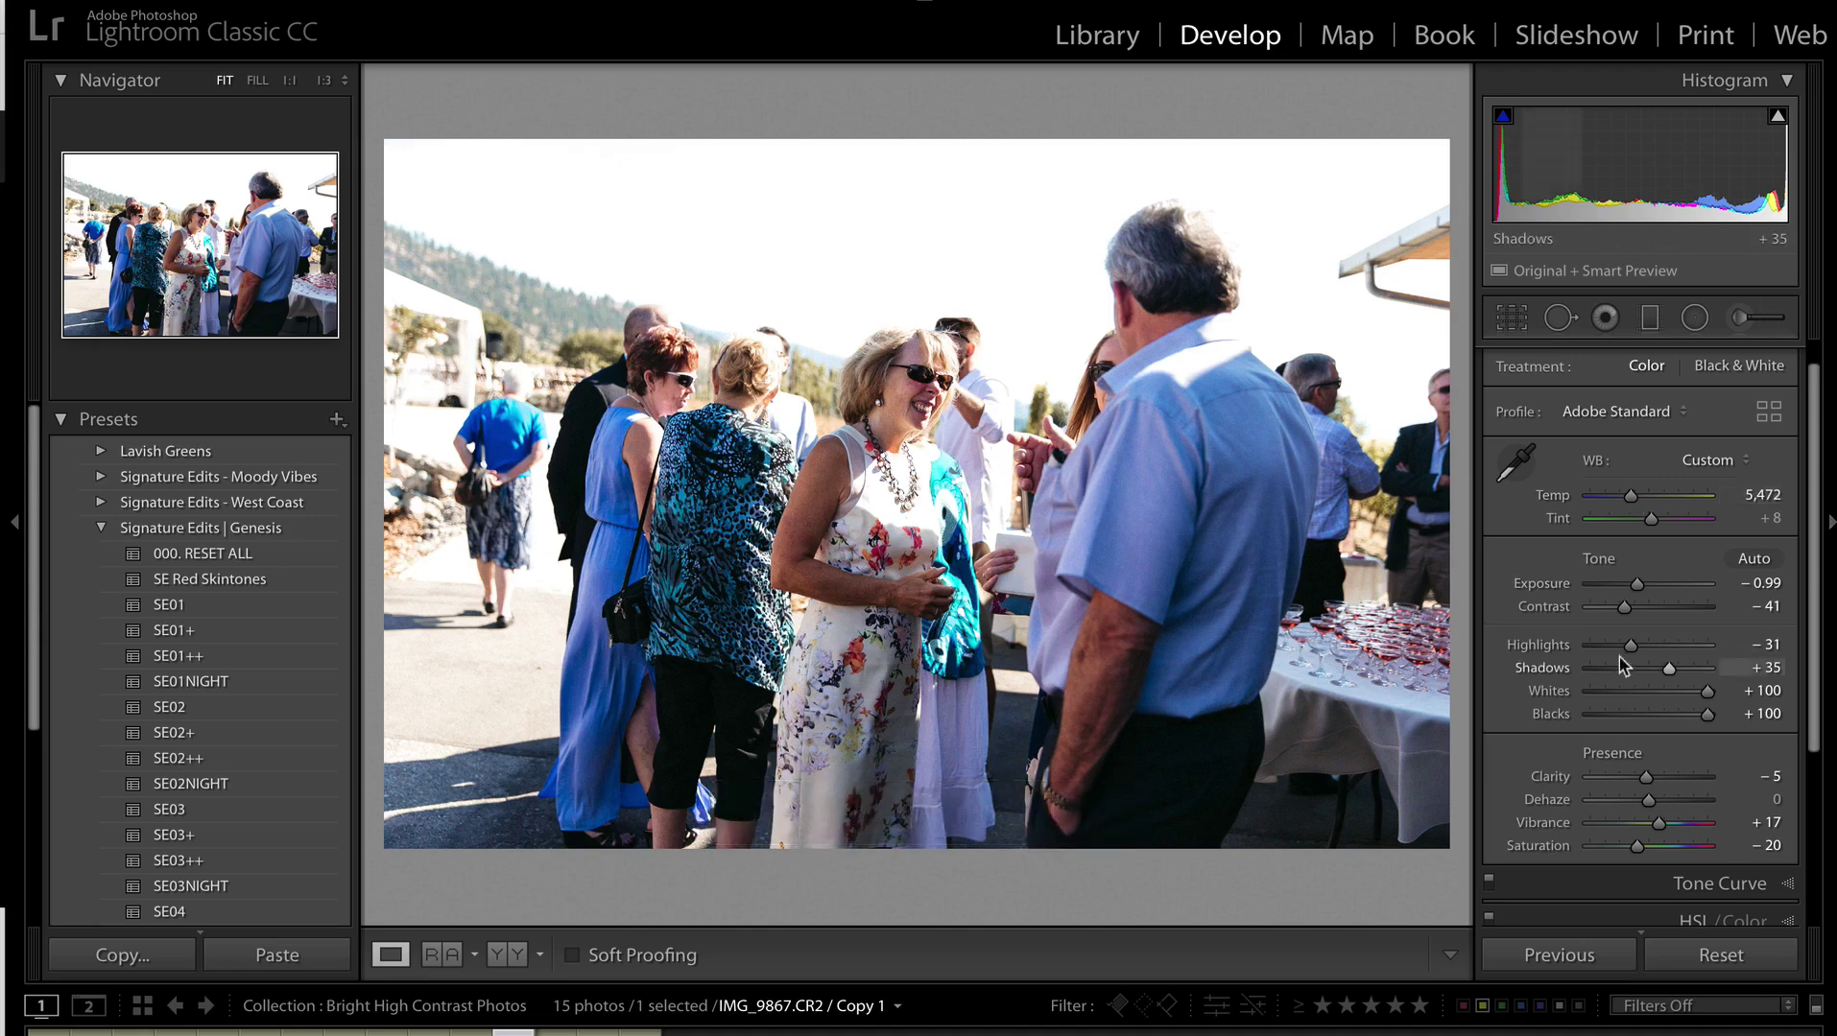
drag(1623, 610, 1562, 616)
key(minus)
key(minus)
key(minus)
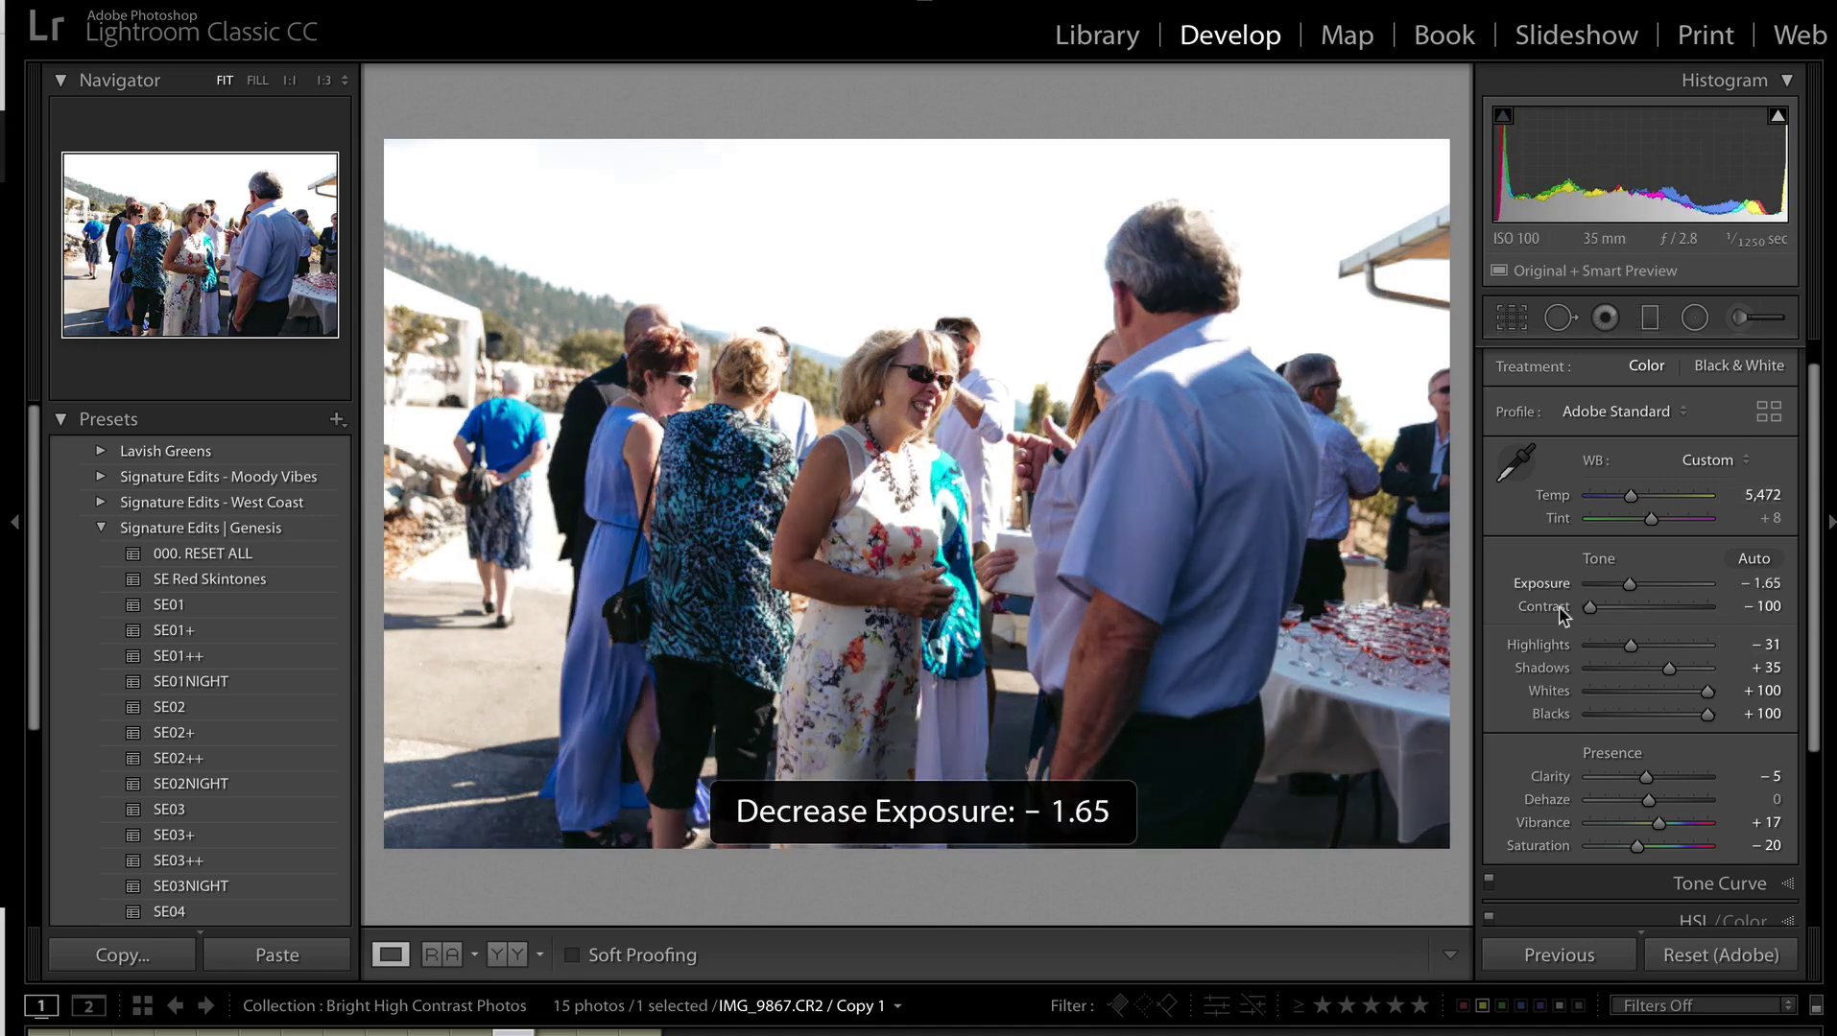
Paste the copied settings onto the aisle photo IMG_8538 Copy 1 and apply the SE02 preset over them.
key(Right)
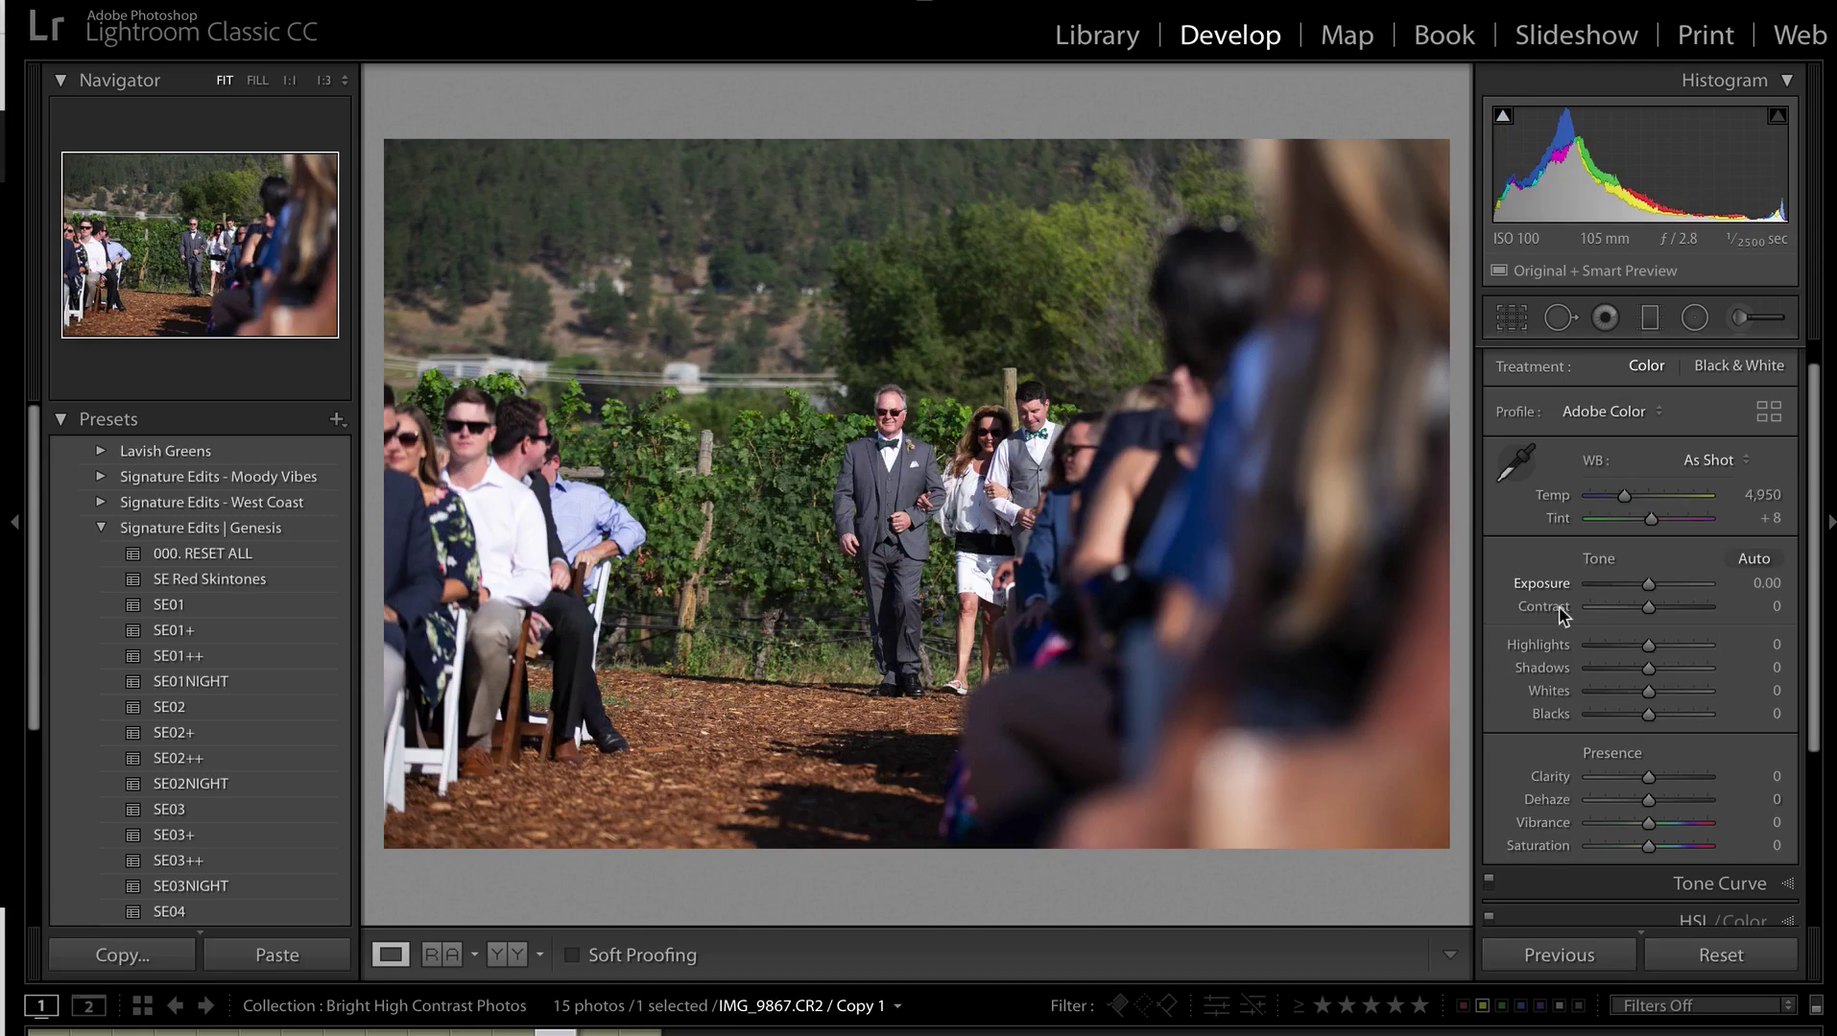
key(ctrl+shift+v)
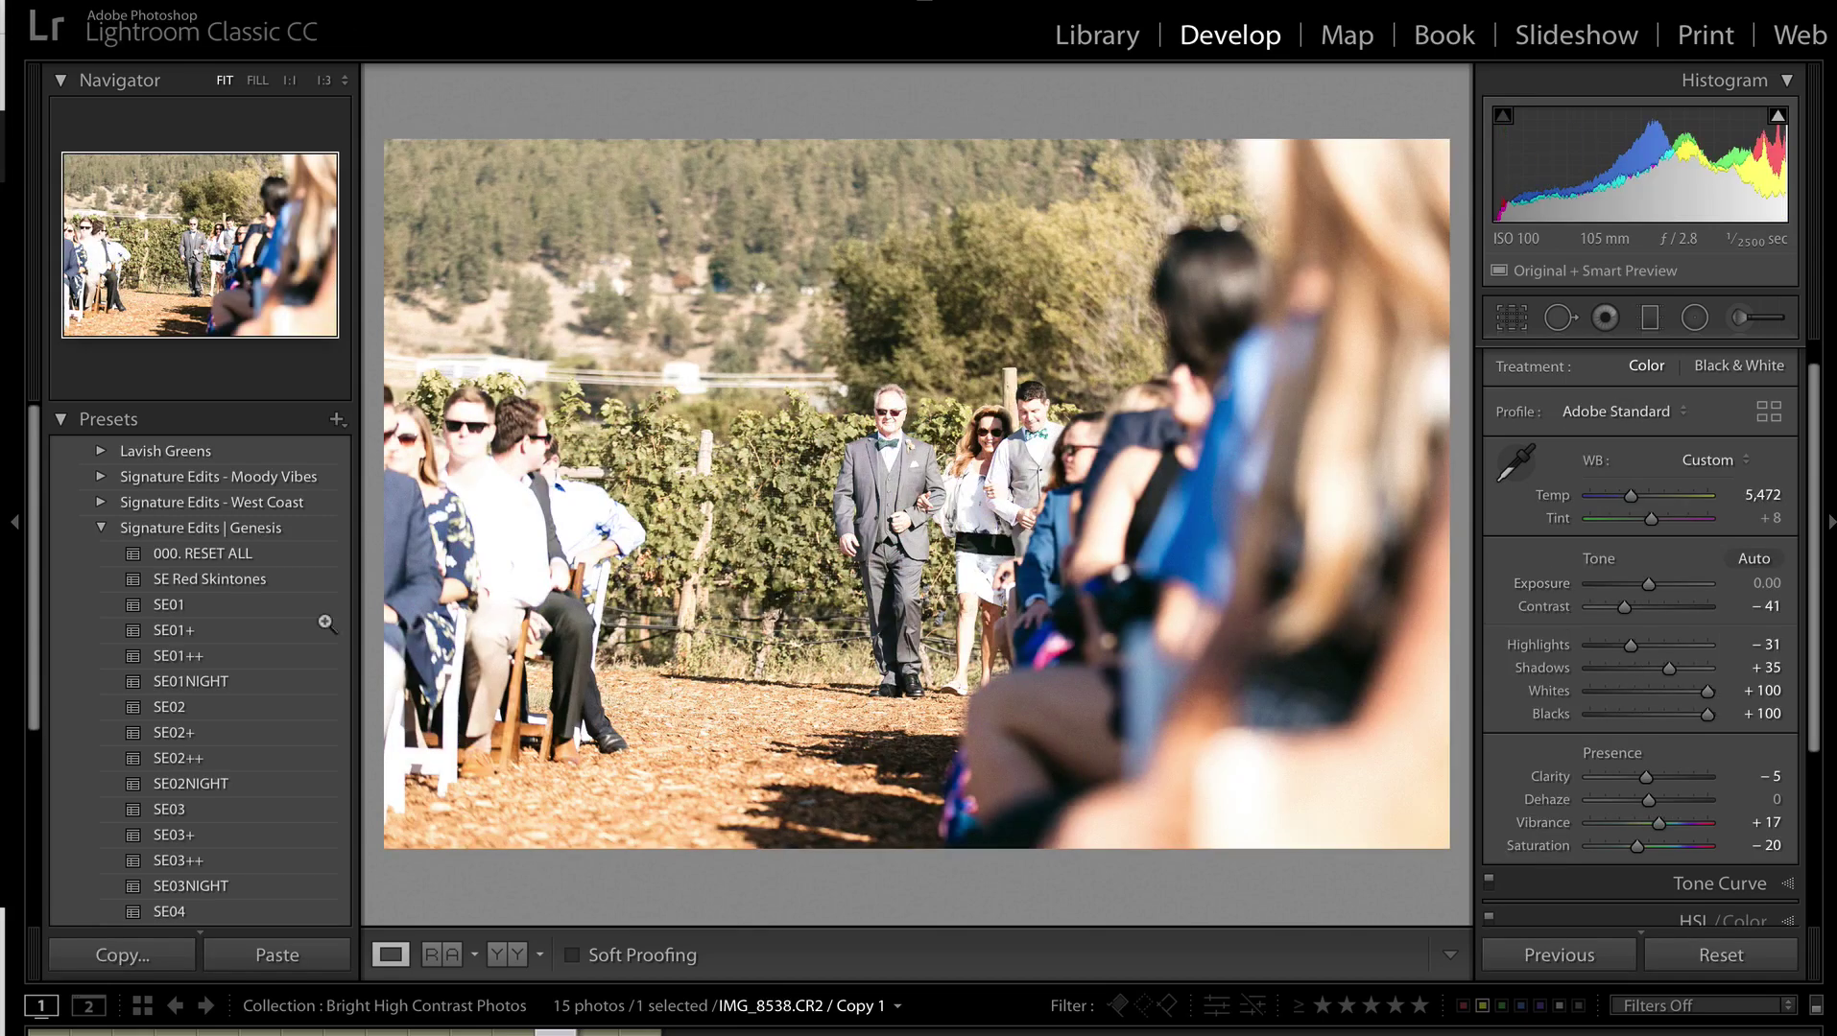
click(192, 706)
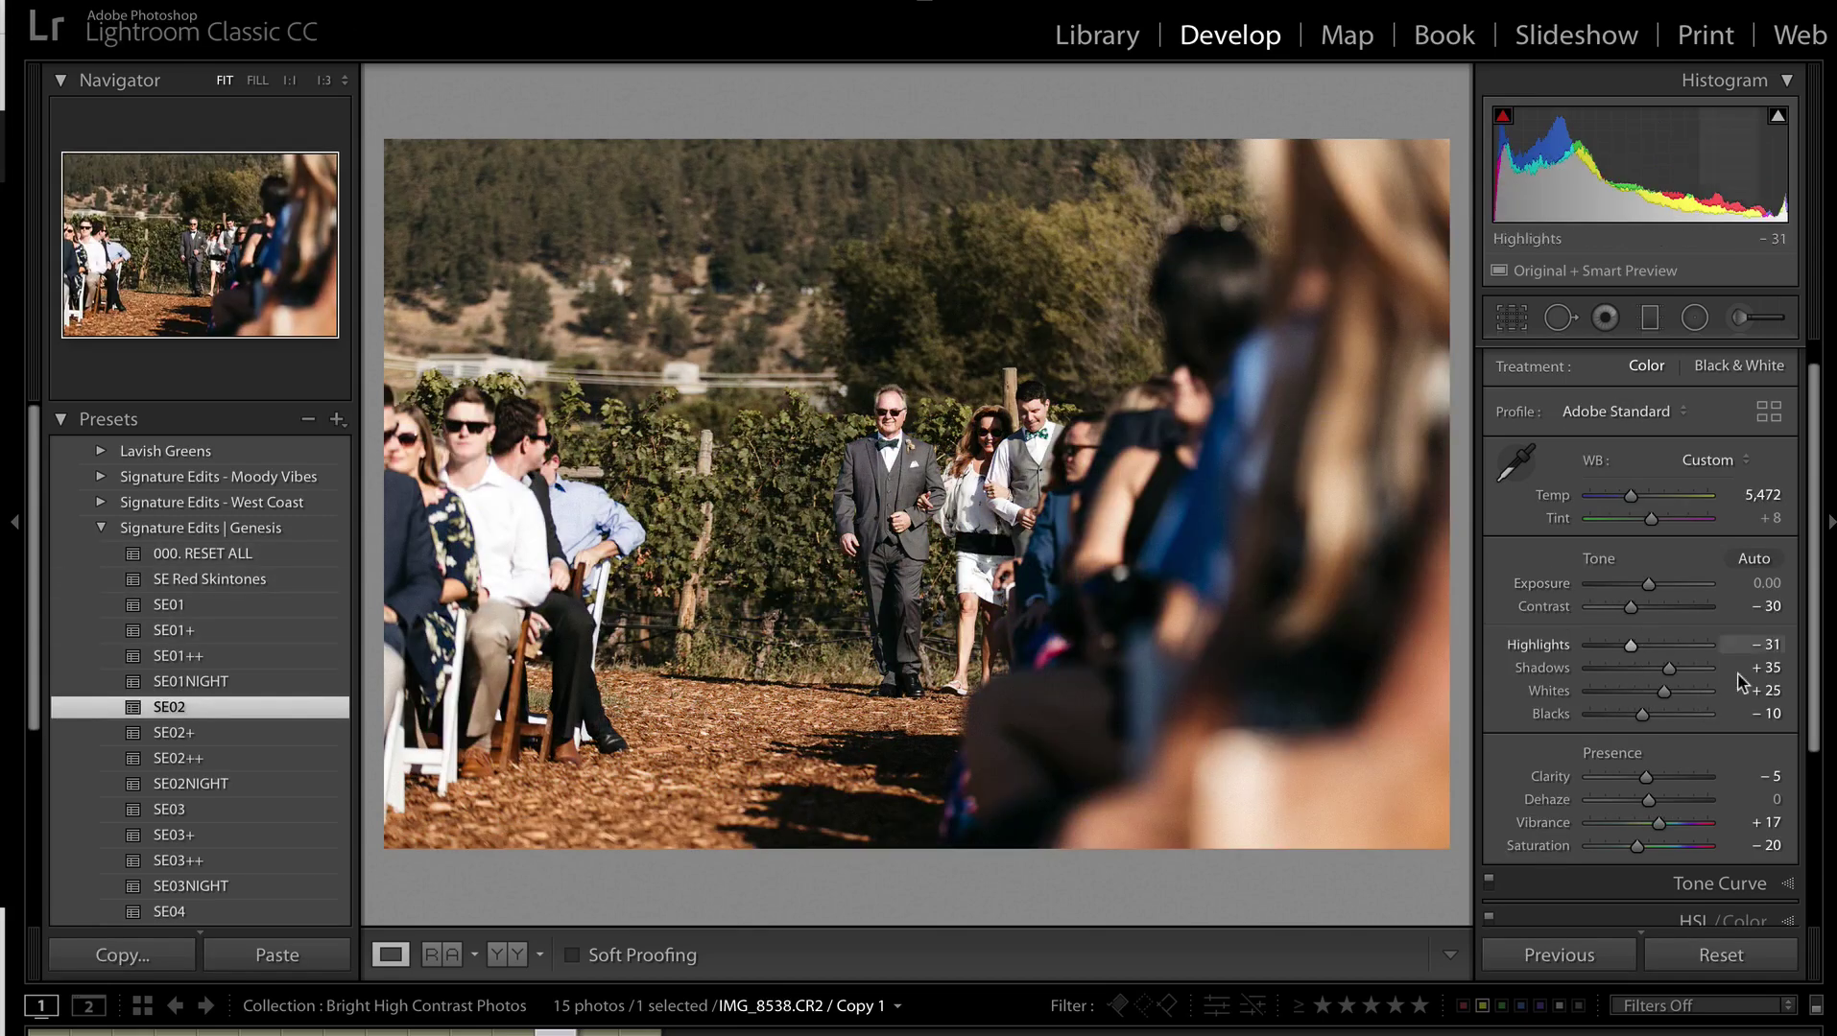
Set the aisle photo's blacks and whites to +100, contrast to -100 and exposure to -3.63.
drag(1643, 714, 1814, 726)
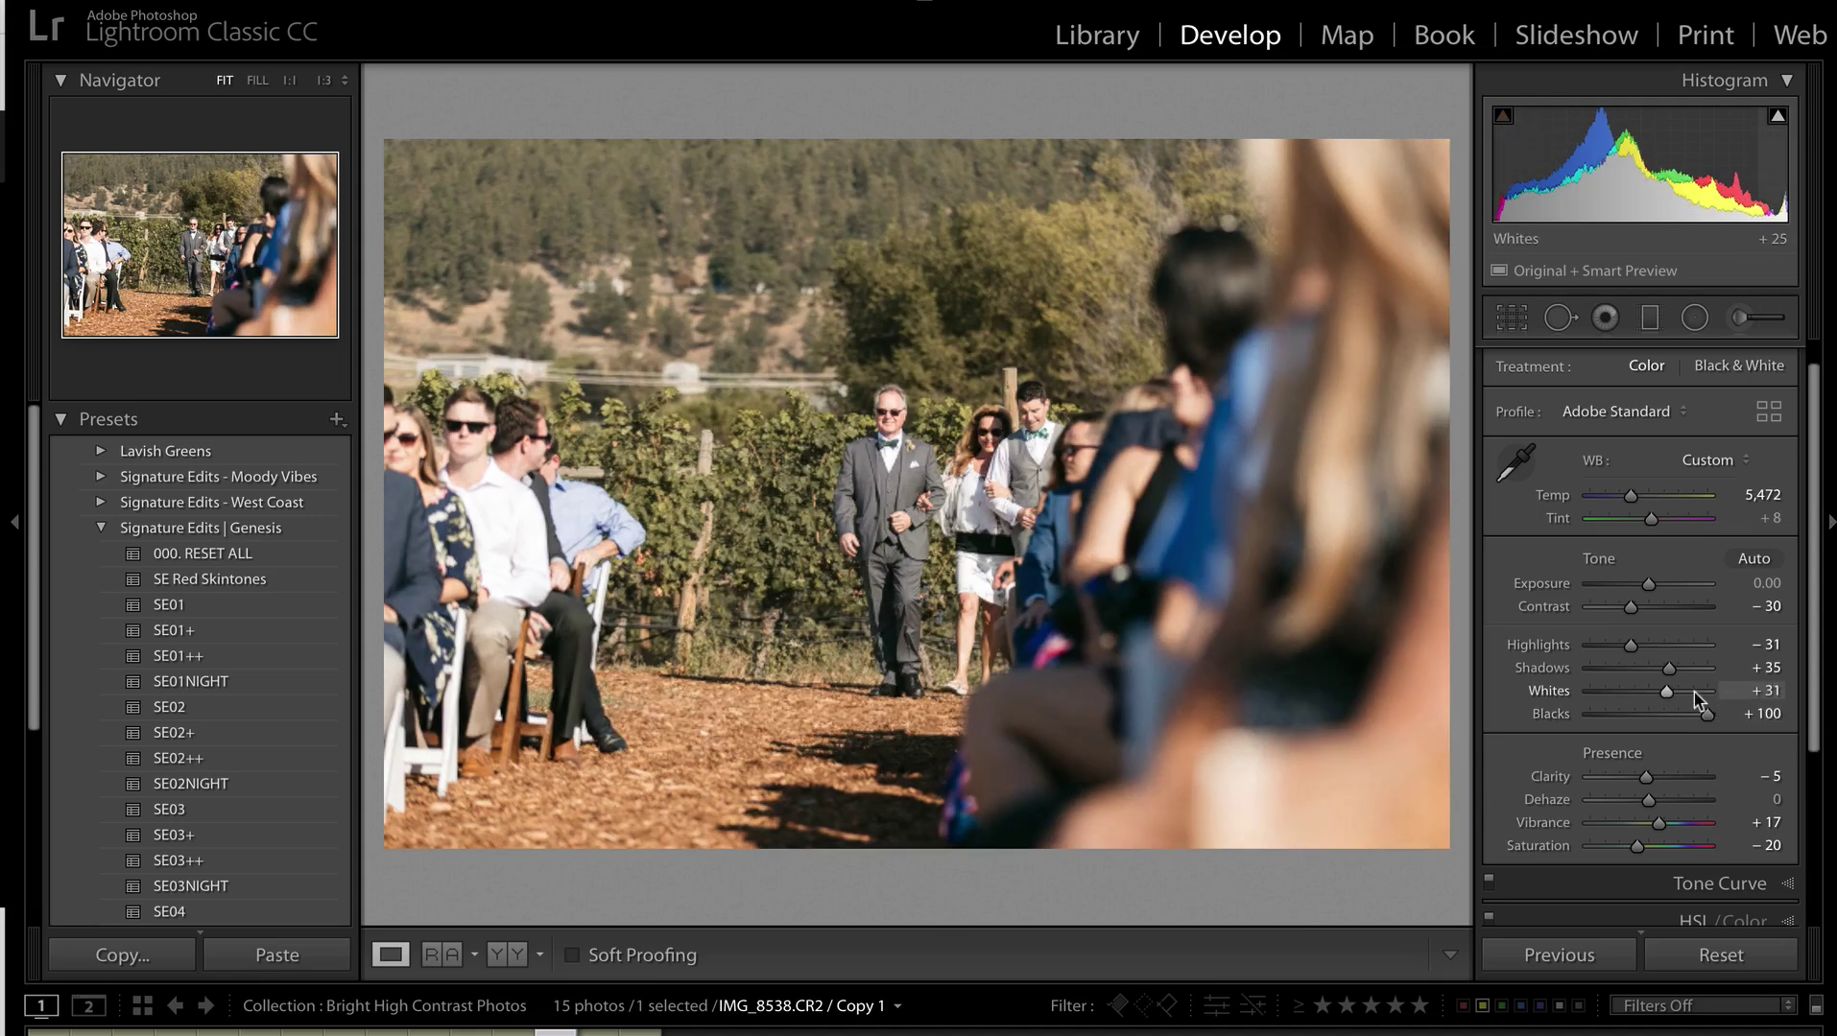
drag(1664, 691, 1727, 691)
drag(1643, 614, 1459, 607)
key(comma)
key(shift+minus)
key(shift+minus)
key(shift+minus)
key(shift+minus)
key(shift+minus)
key(shift+minus)
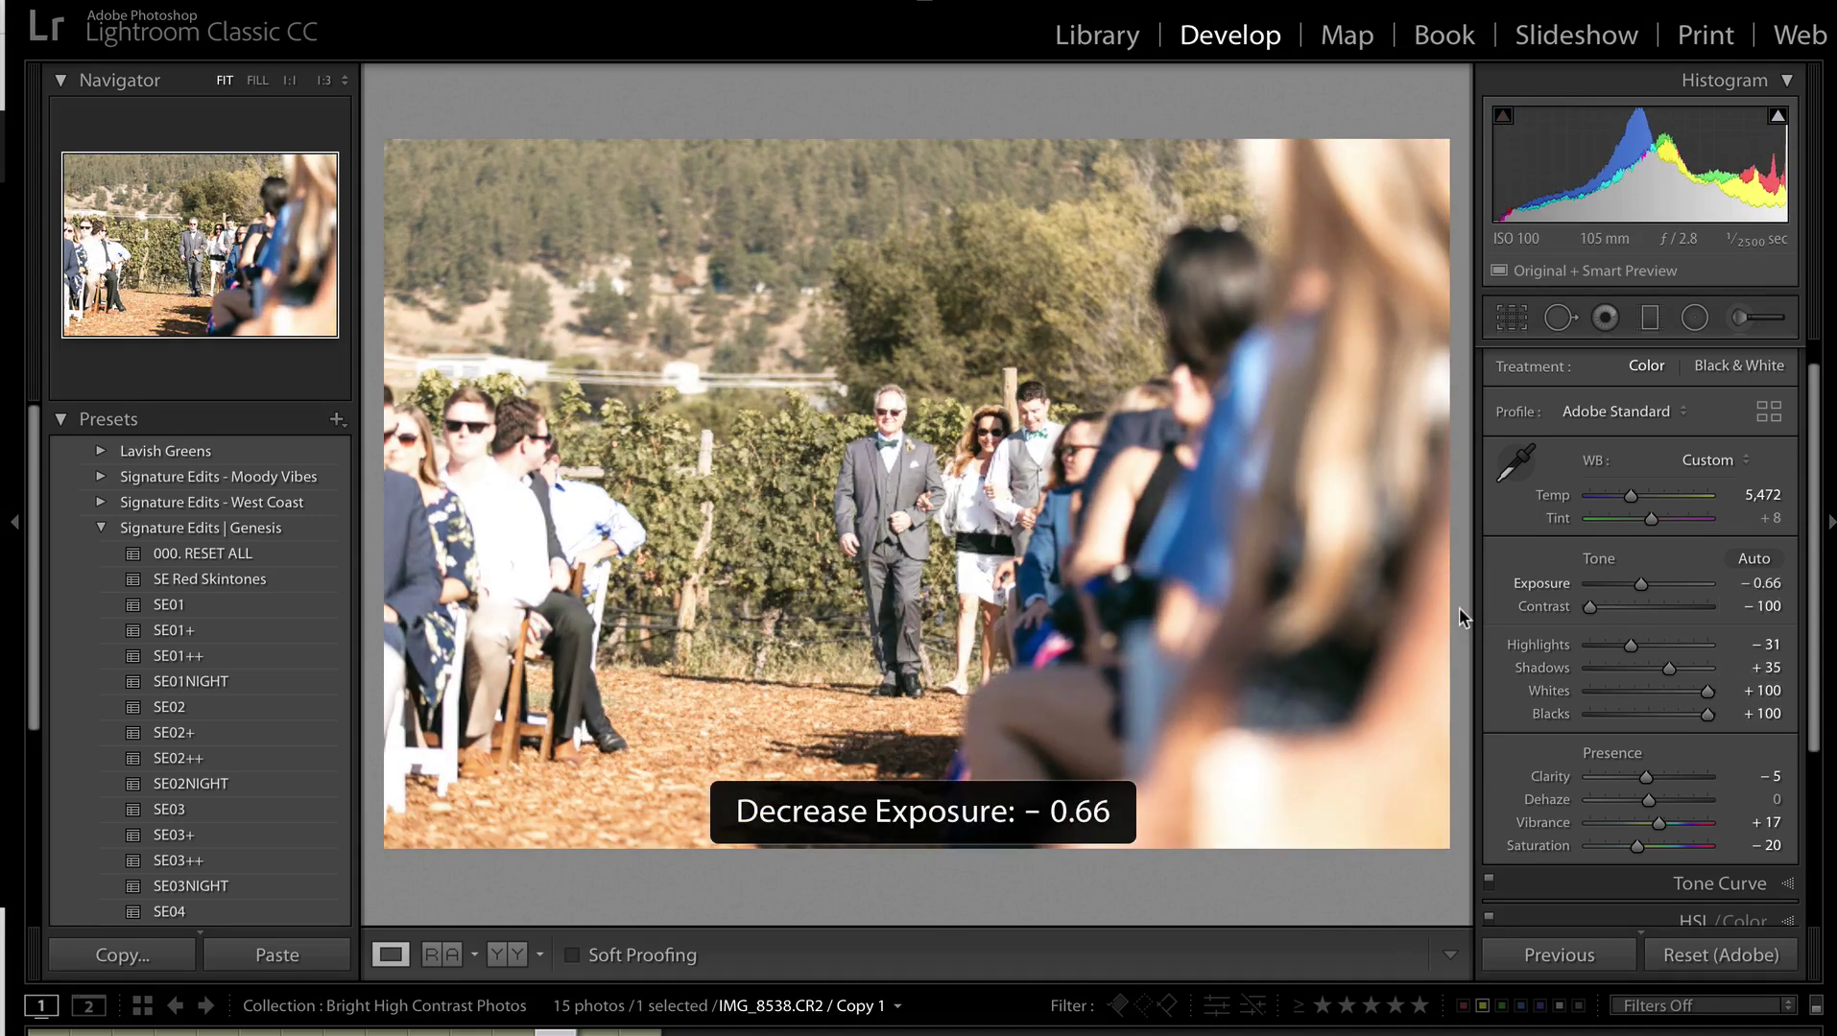
key(shift+minus)
key(shift+minus)
key(shift+minus)
key(shift+minus)
key(shift+minus)
key(shift+minus)
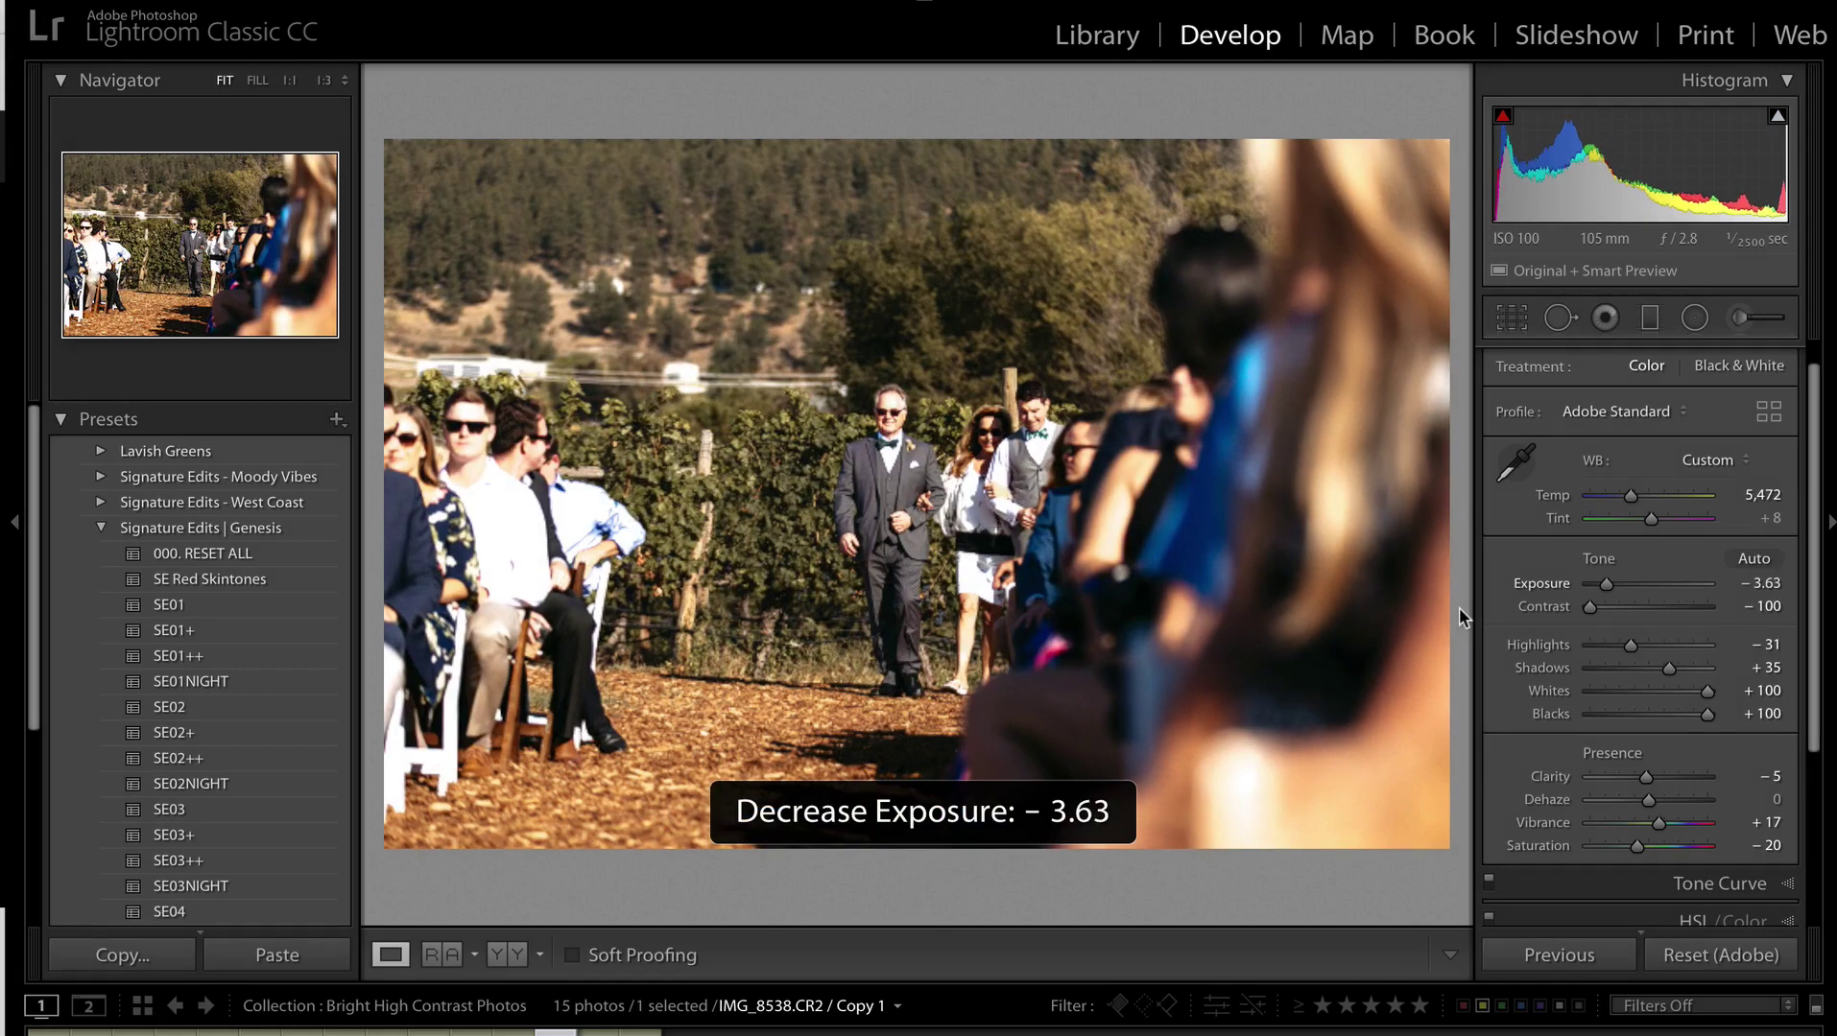
key(shift+equal)
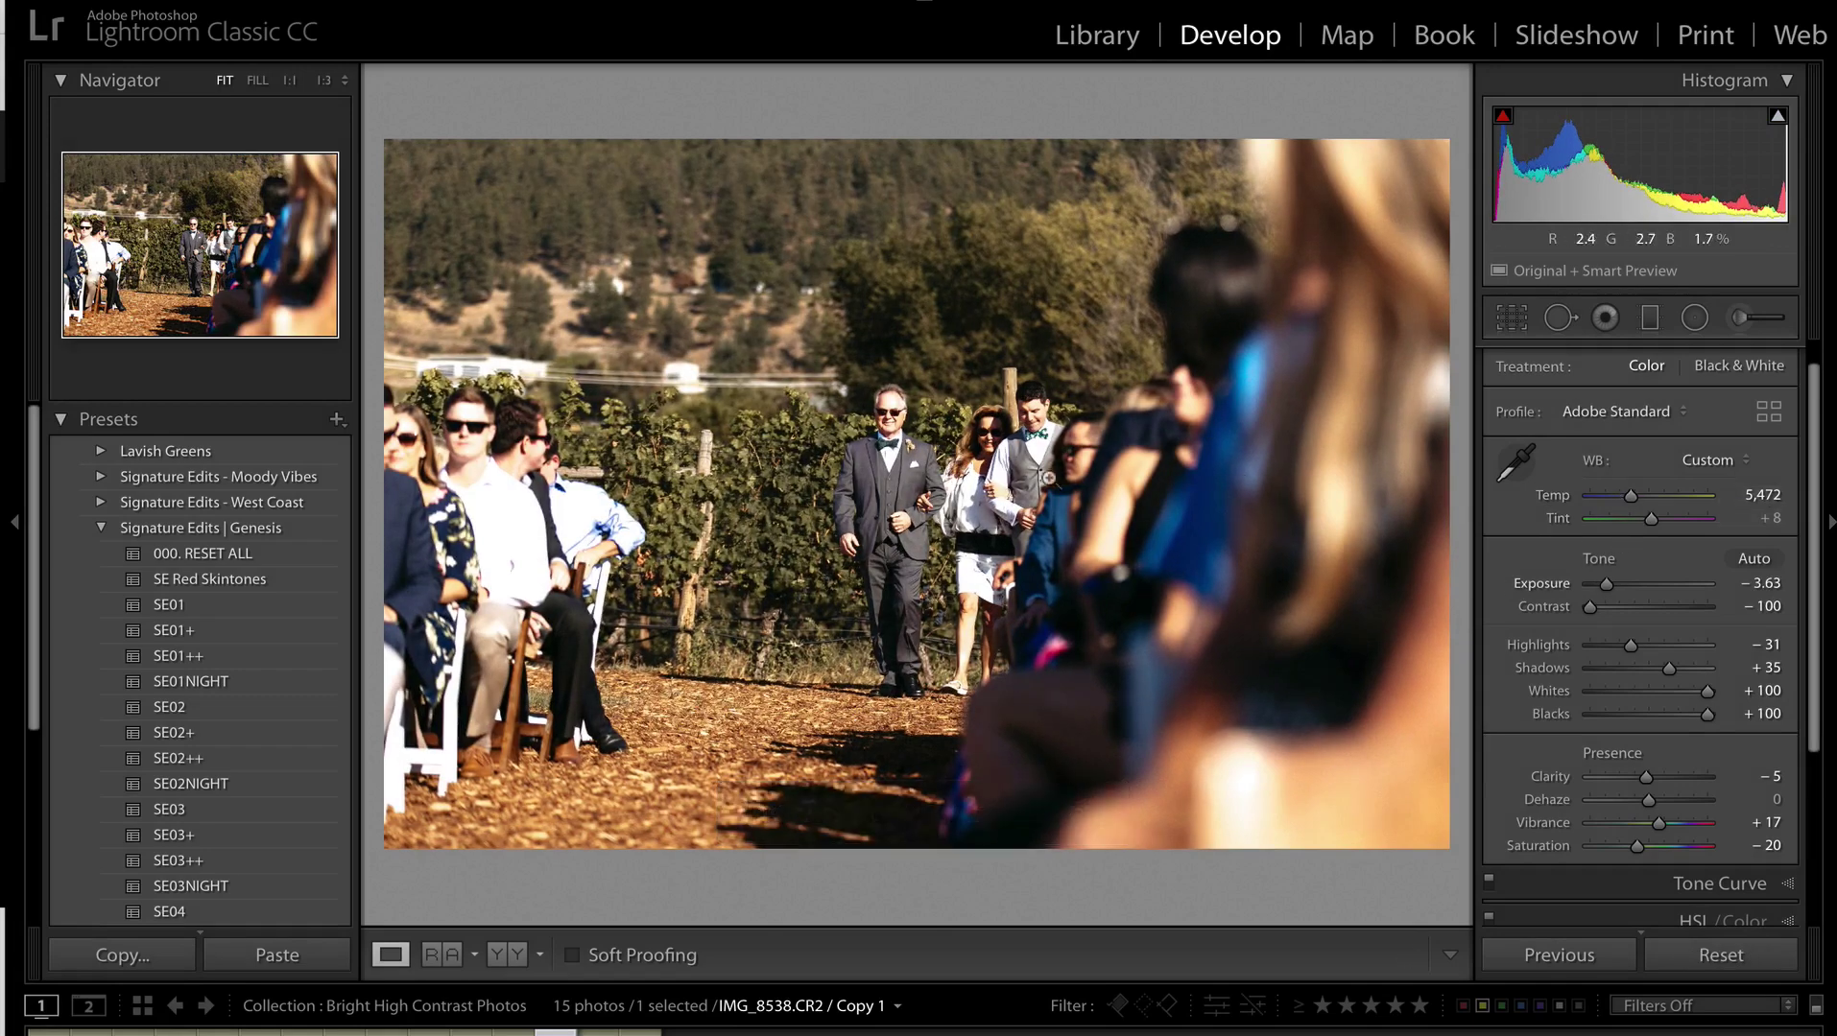
Cool the aisle photo's temperature to 4,648 and set whites to +80 and exposure to -2.64.
drag(1631, 496, 1620, 504)
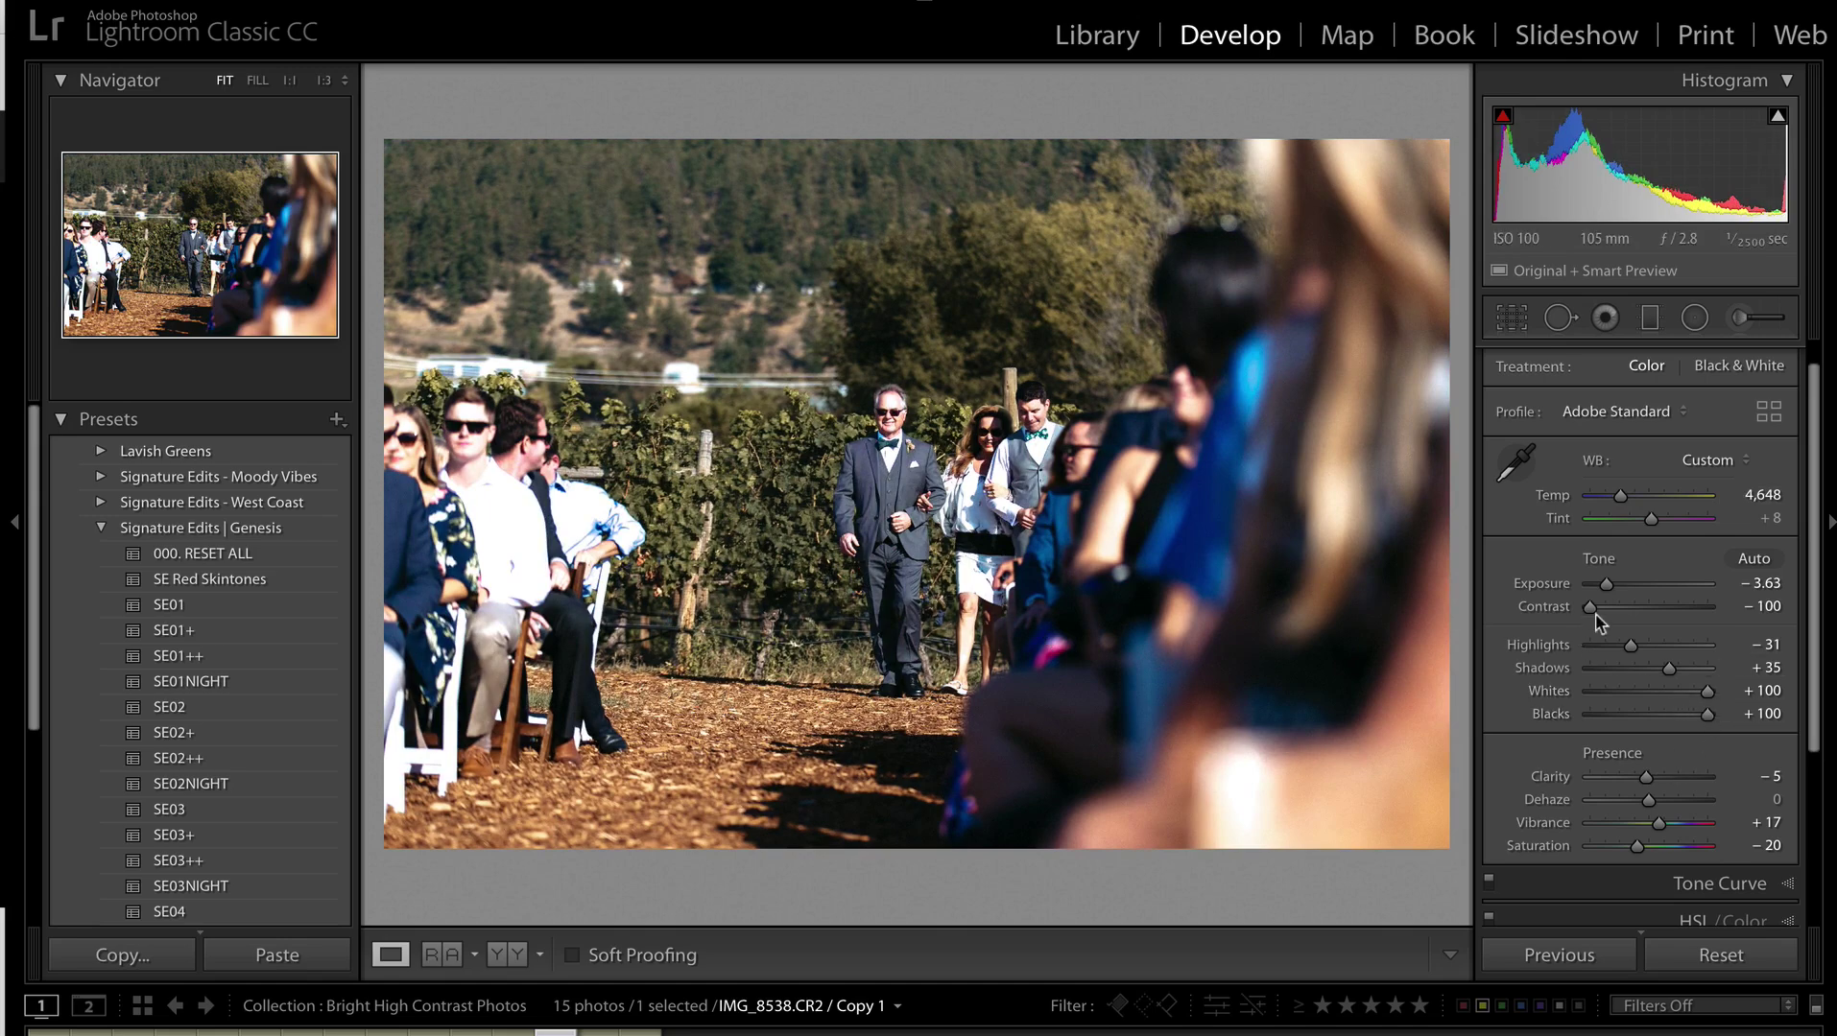
drag(1708, 693, 1696, 693)
key(shift+equal)
key(shift+equal)
key(shift+equal)
key(shift+equal)
key(shift+equal)
key(shift+equal)
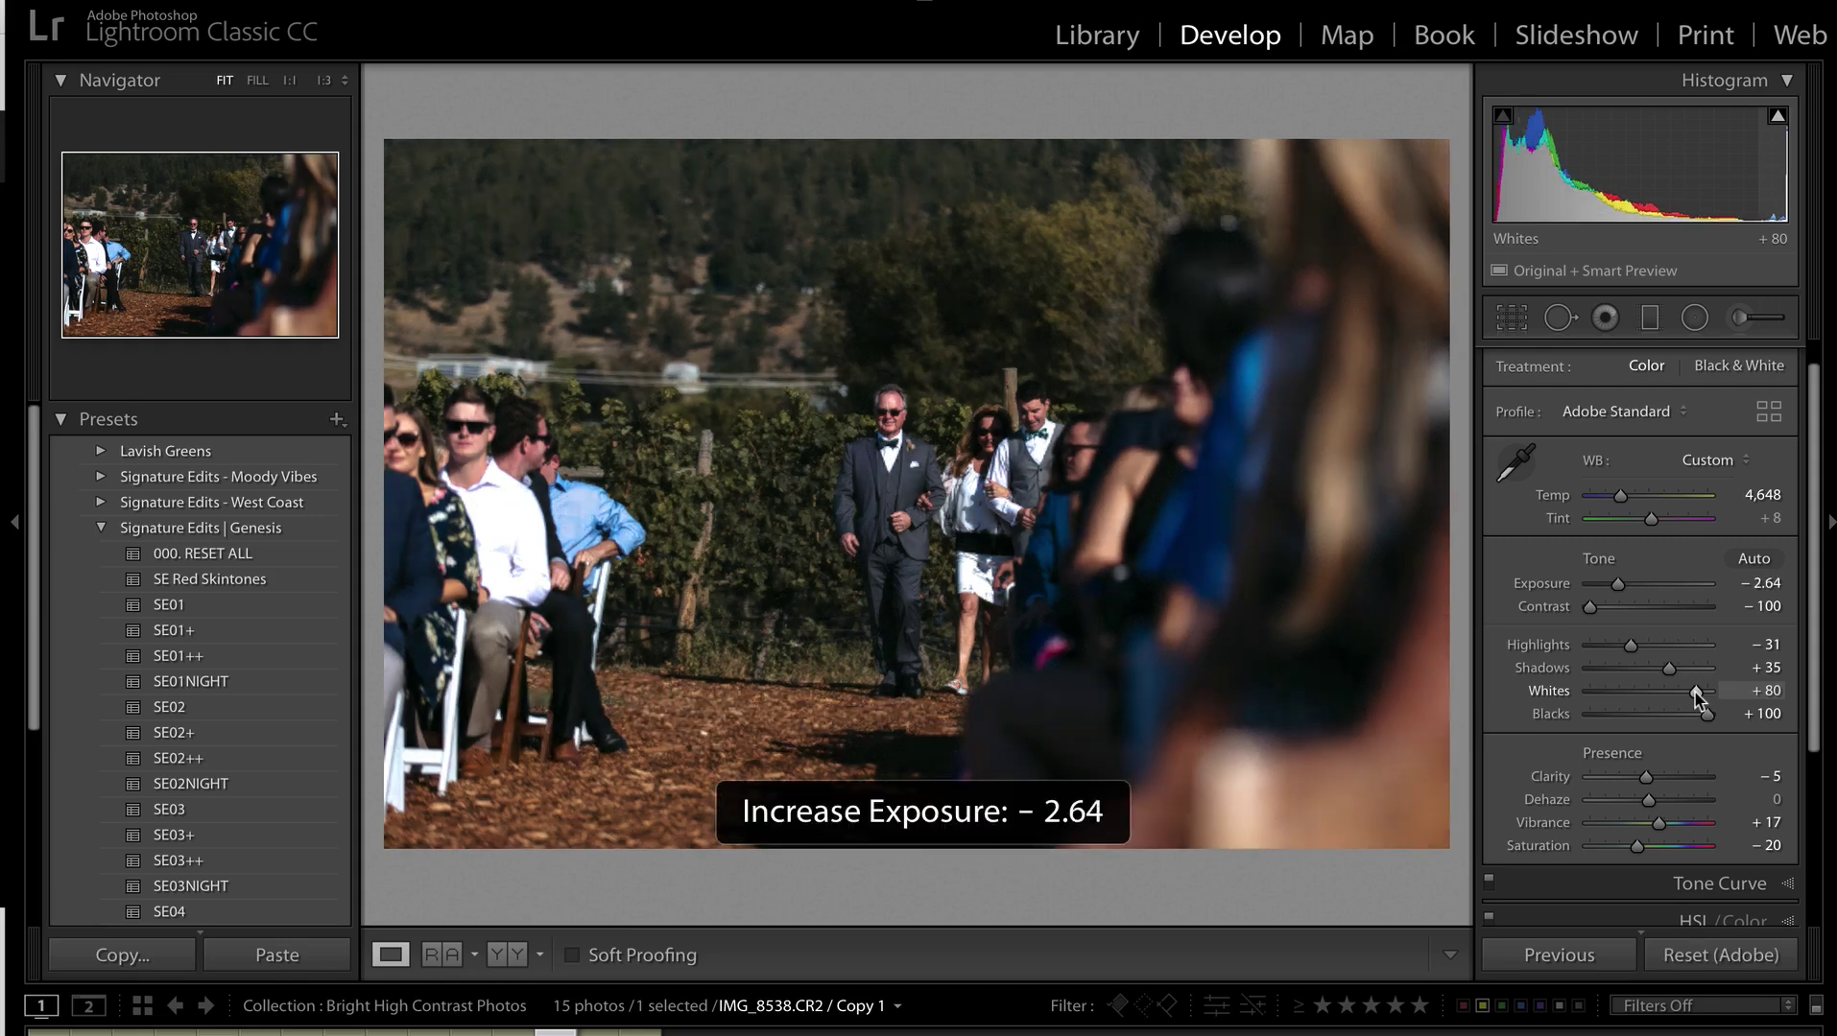
Create a virtual copy of the aisle photo IMG_8538 and set its exposure to -1.85.
key(ctrl+apostrophe)
key(minus)
key(minus)
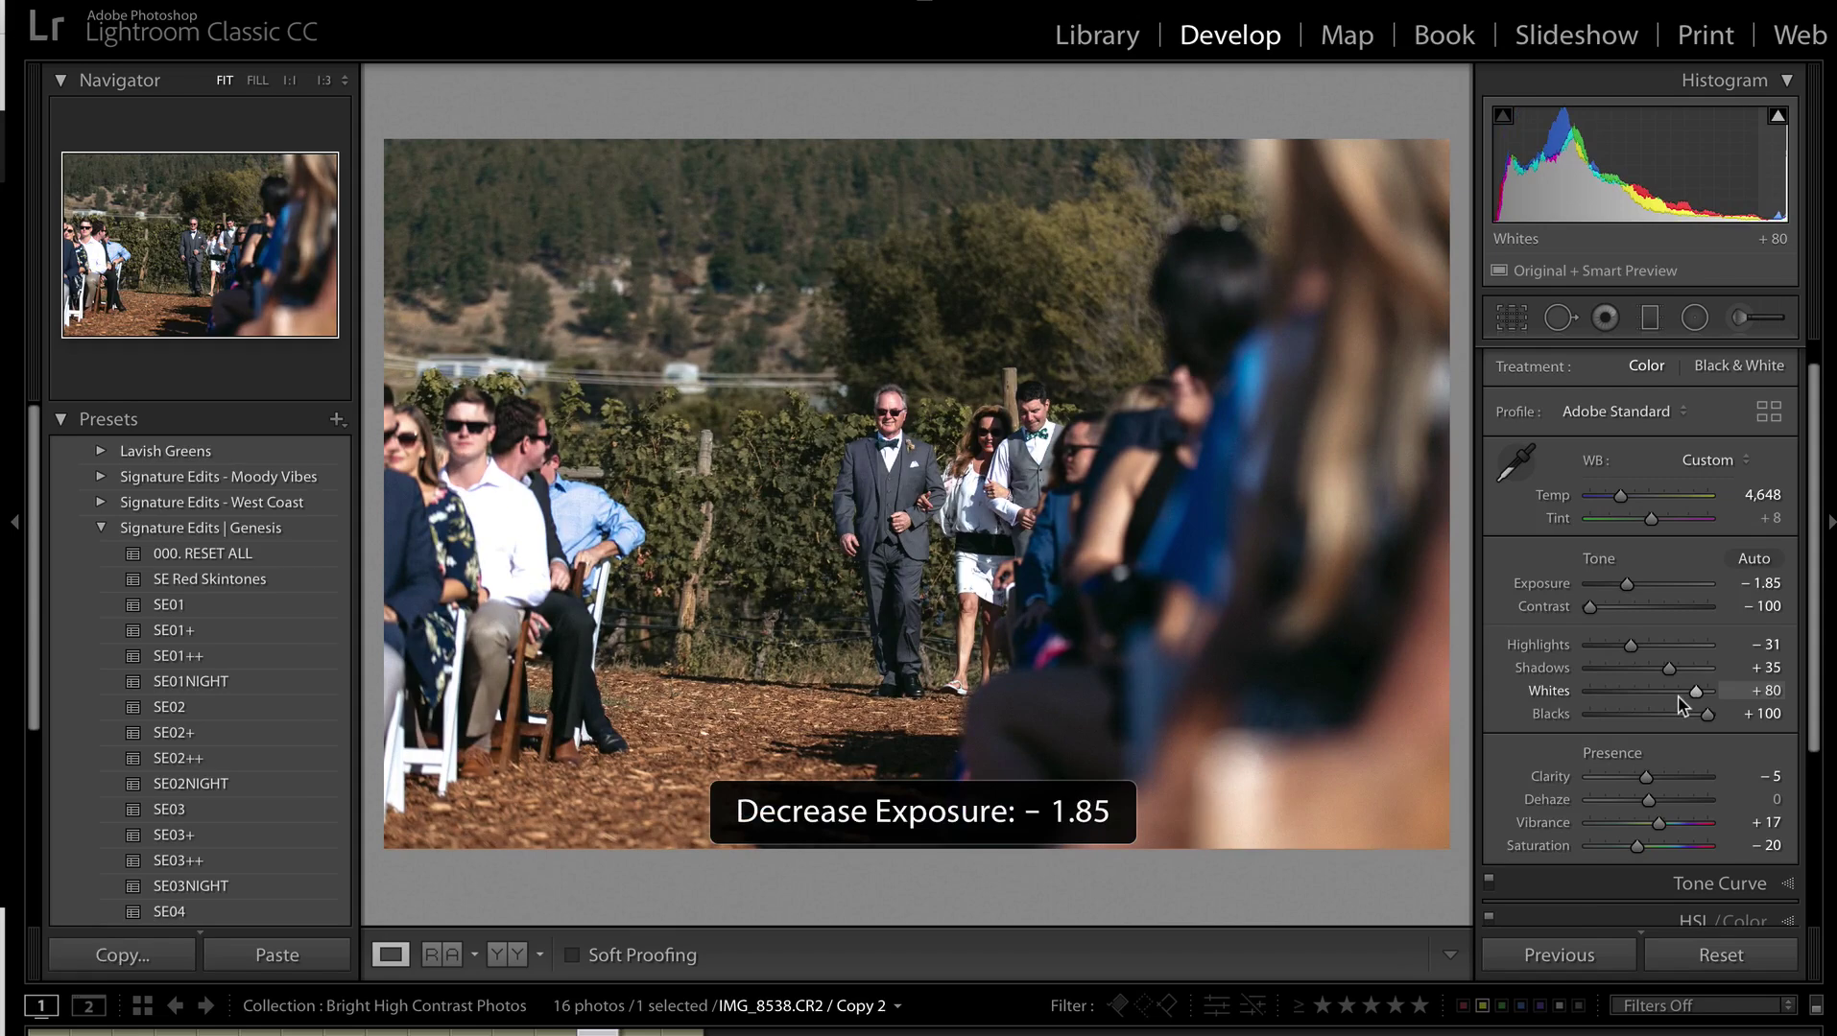
Reset all settings of the aisle photo IMG_8538 Copy 1 and compare it with the edited Copy 2.
key(Left)
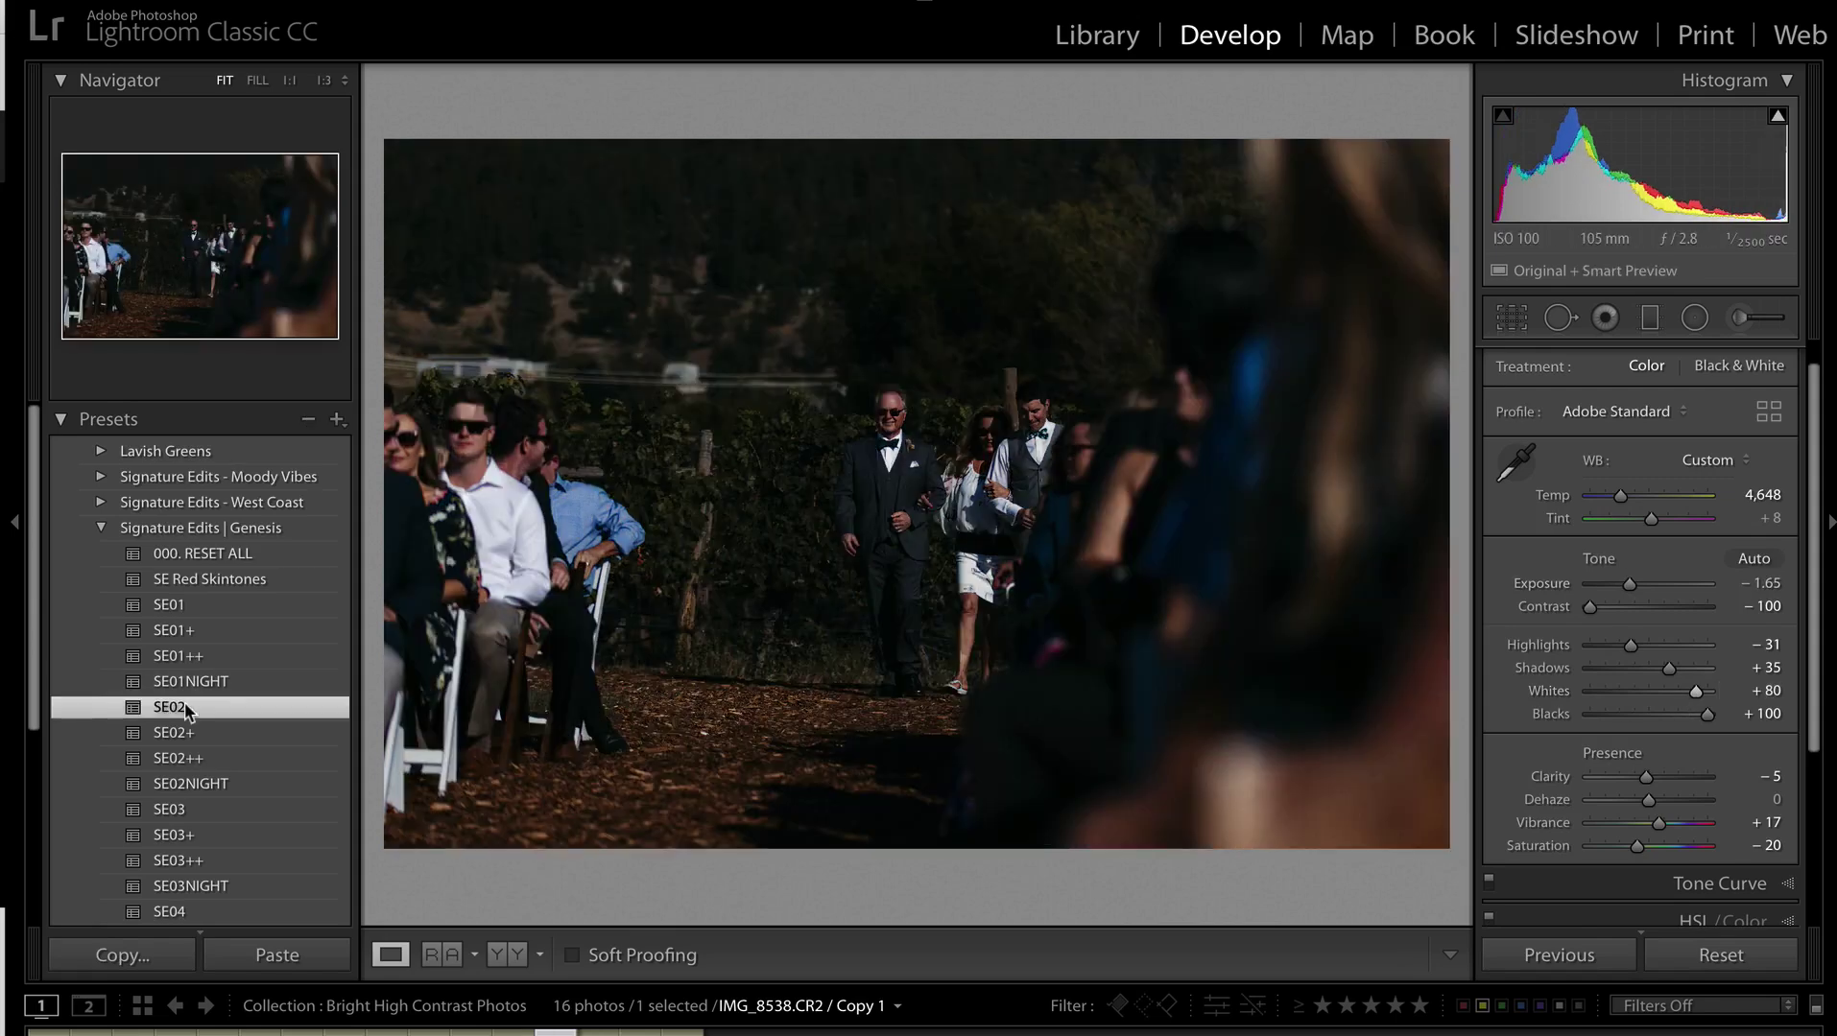
click(1681, 953)
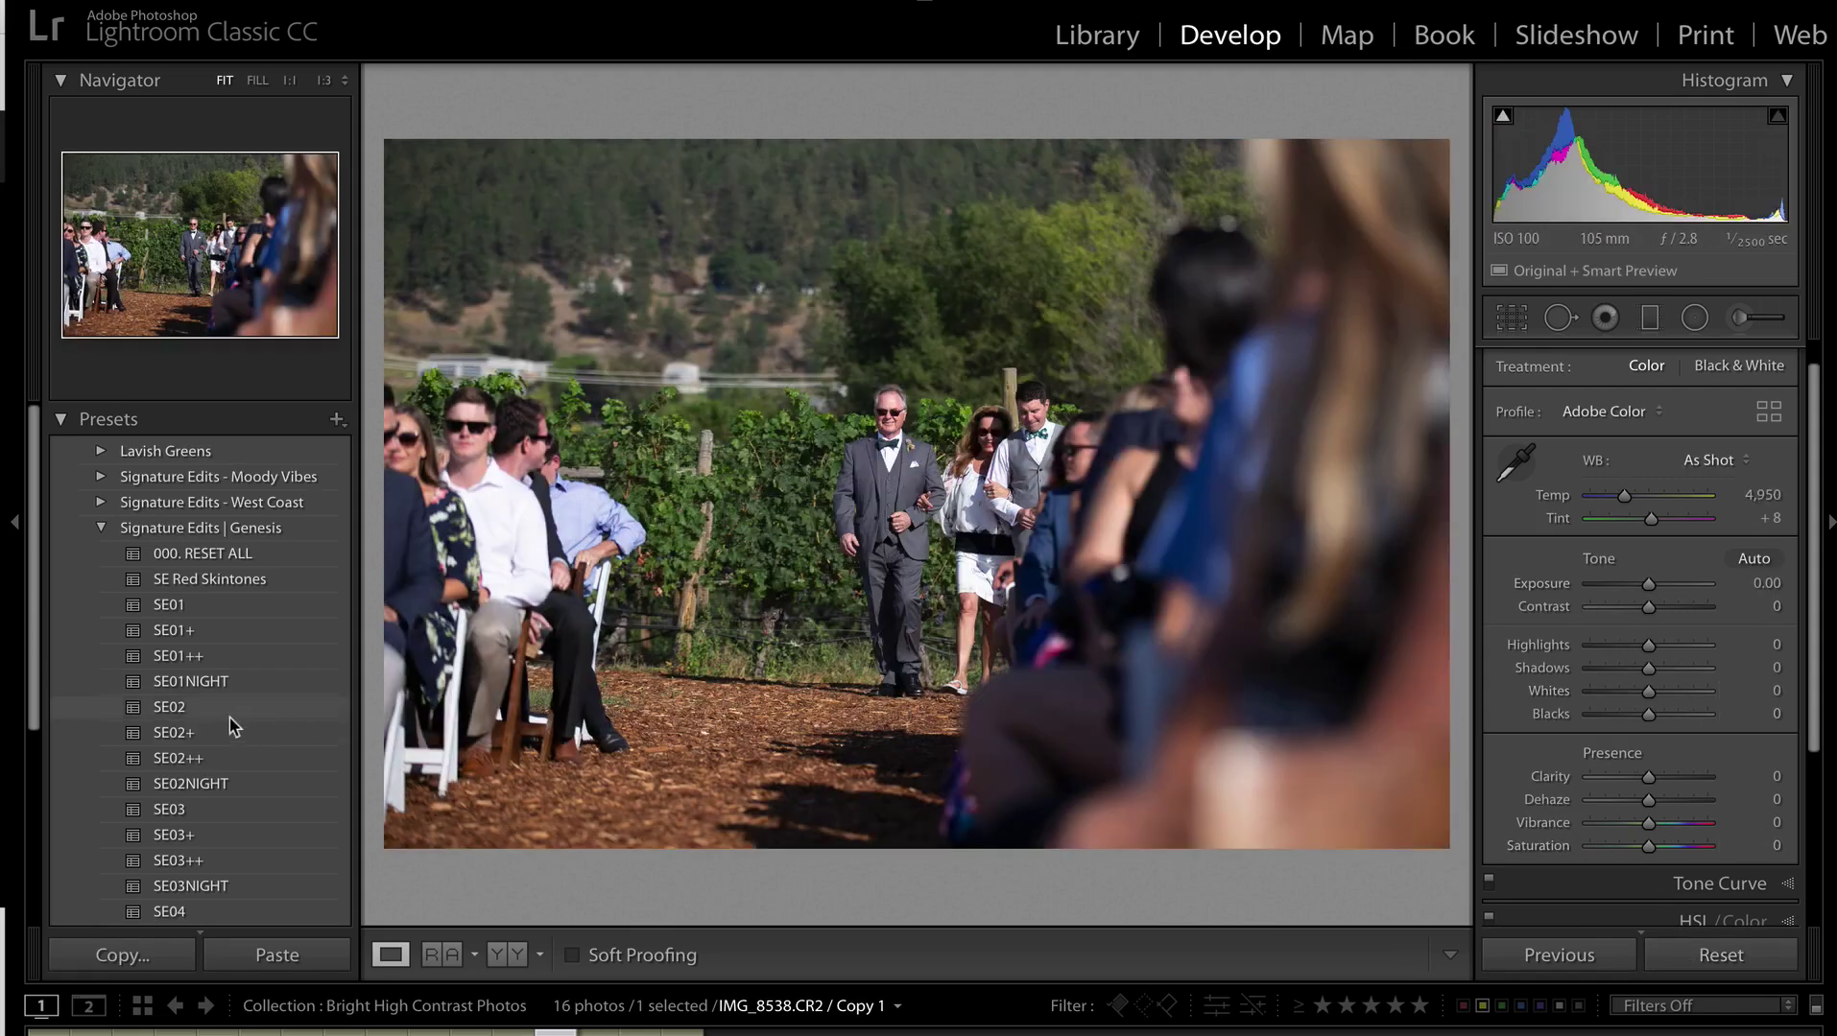
key(Right)
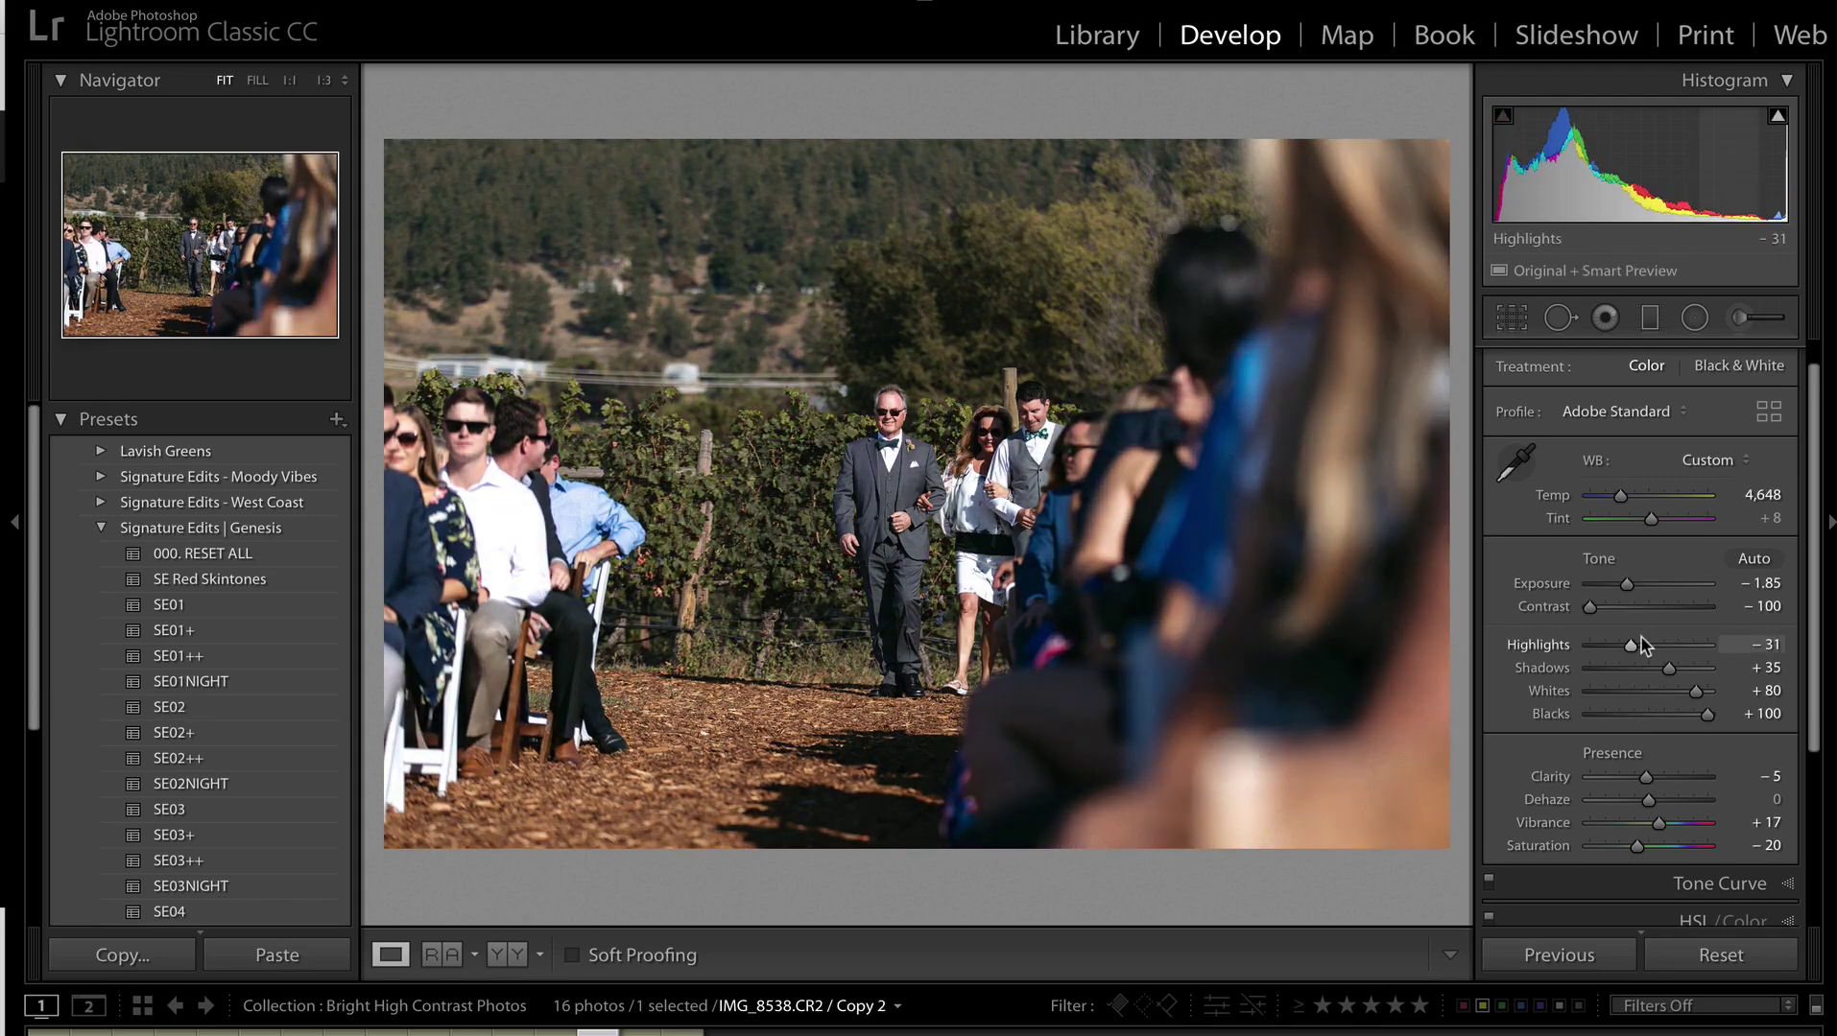
Apply the SE02 preset to IMG_8544 Copy 1 and set its contrast to -74 and exposure to +0.33.
key(Right)
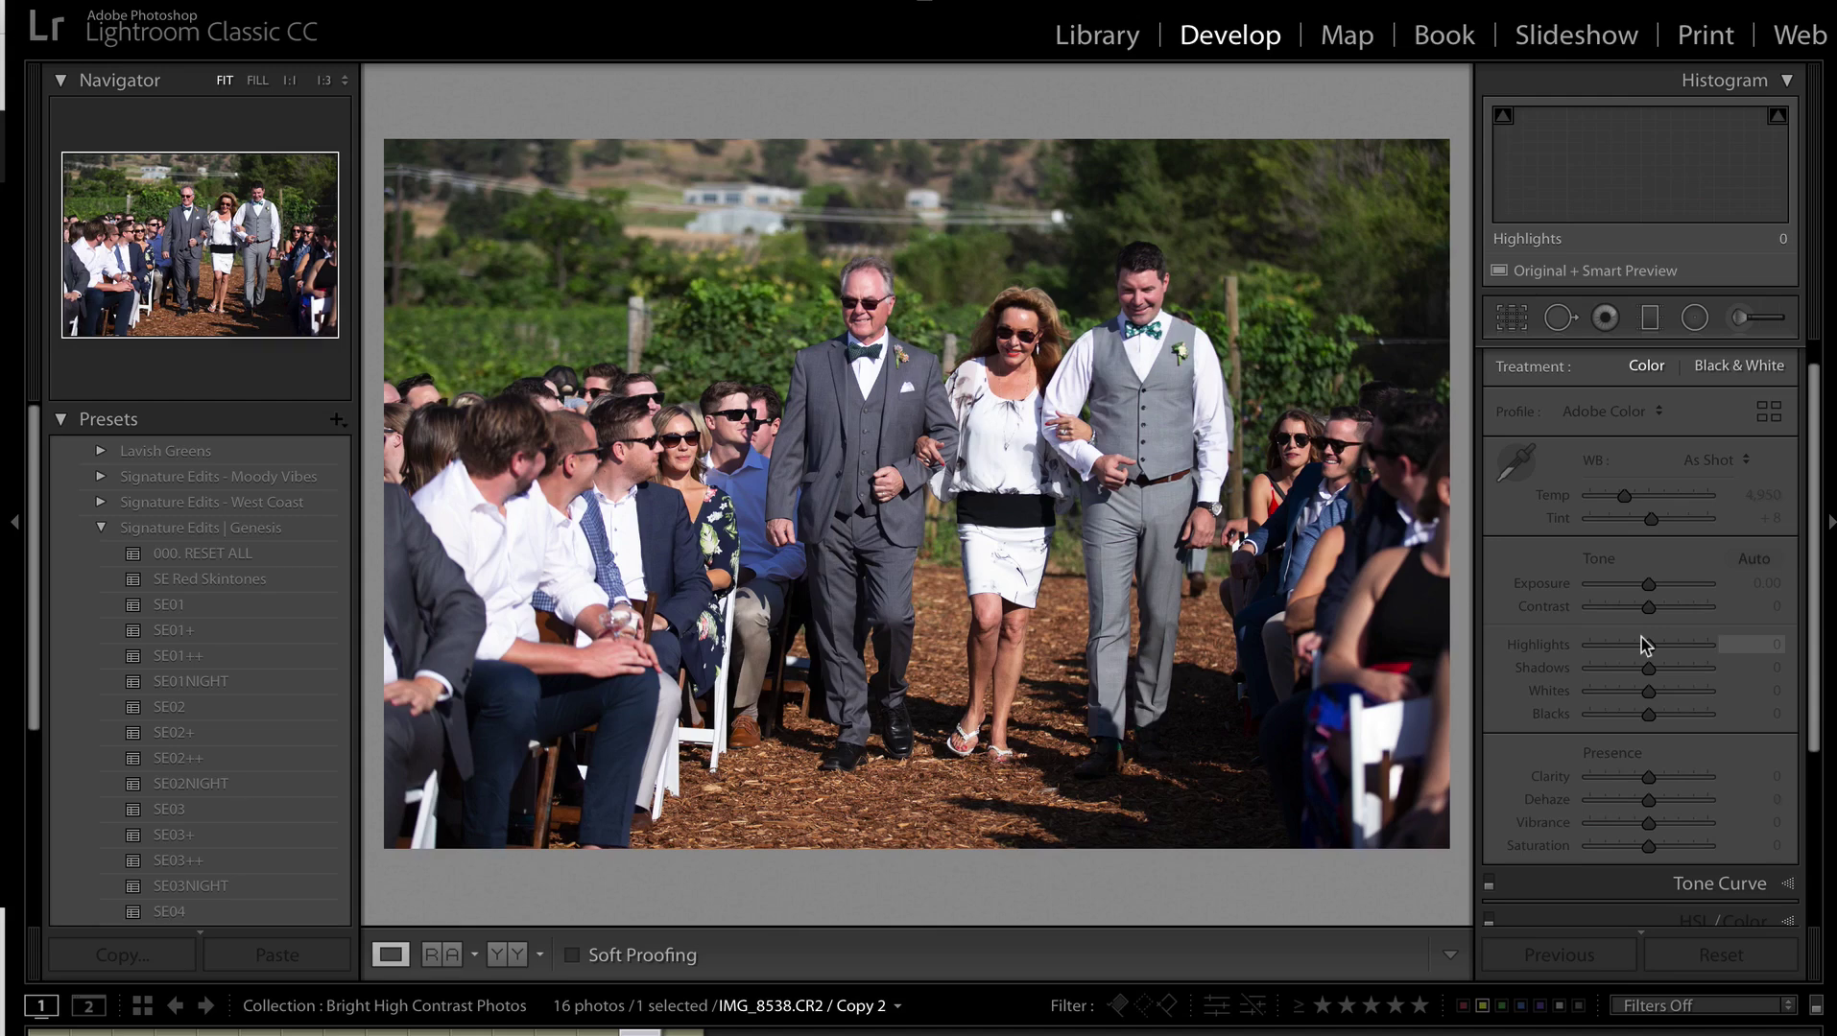
click(240, 707)
drag(1649, 606, 1604, 612)
key(shift+minus)
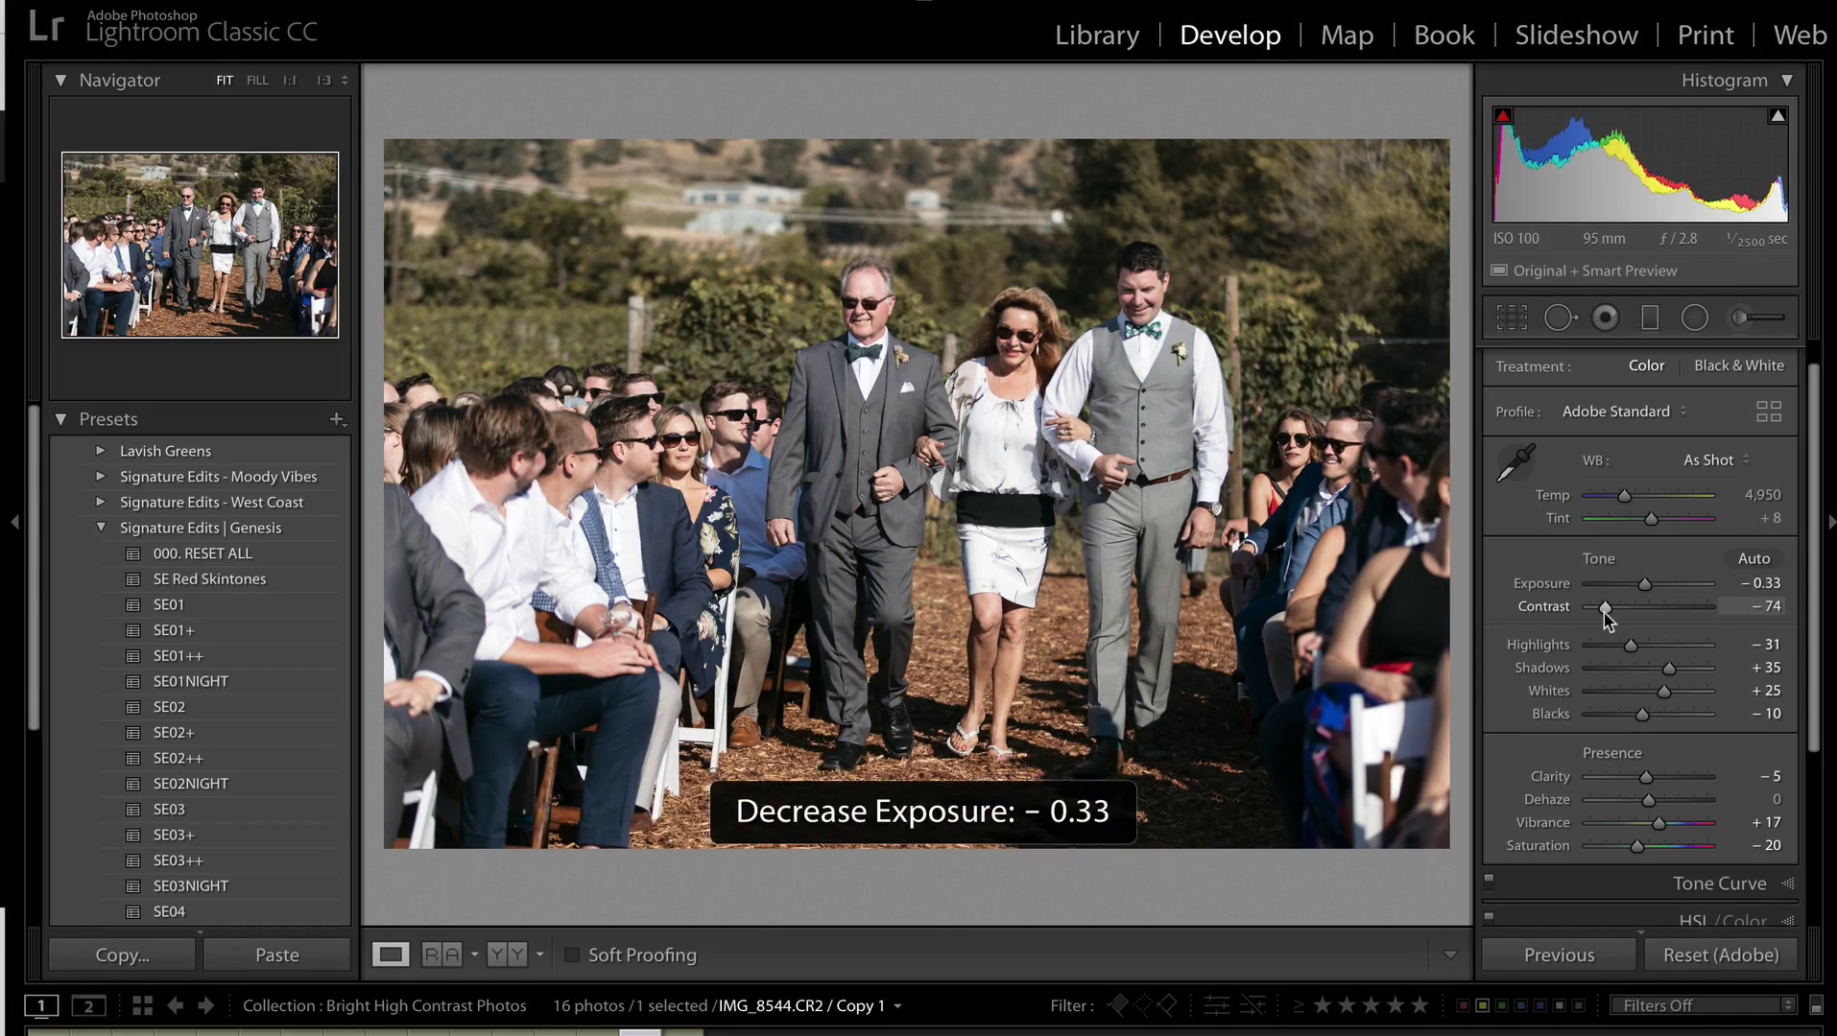
key(shift+minus)
key(shift+minus)
key(shift+equal)
key(shift+equal)
key(shift+equal)
key(shift+equal)
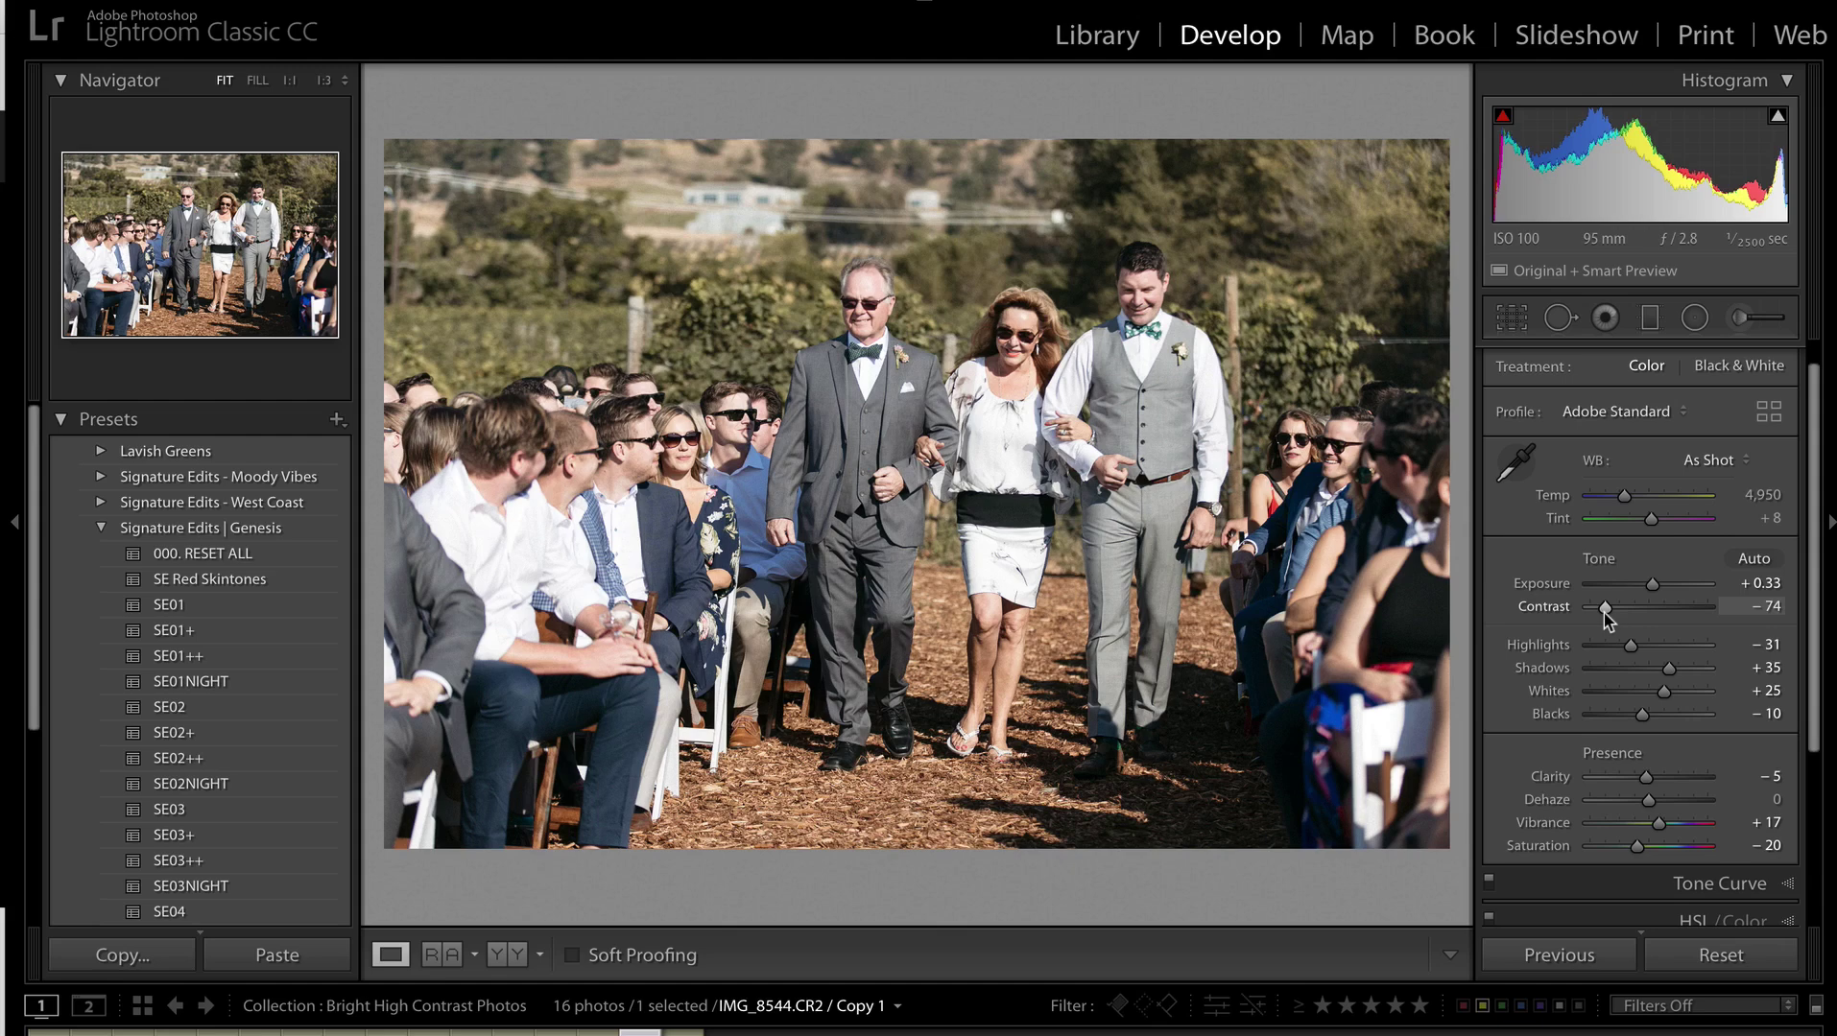
Apply the SE02 preset to the ceremony photo IMG_9964 Copy 1 and lower its exposure to -0.99.
key(Right)
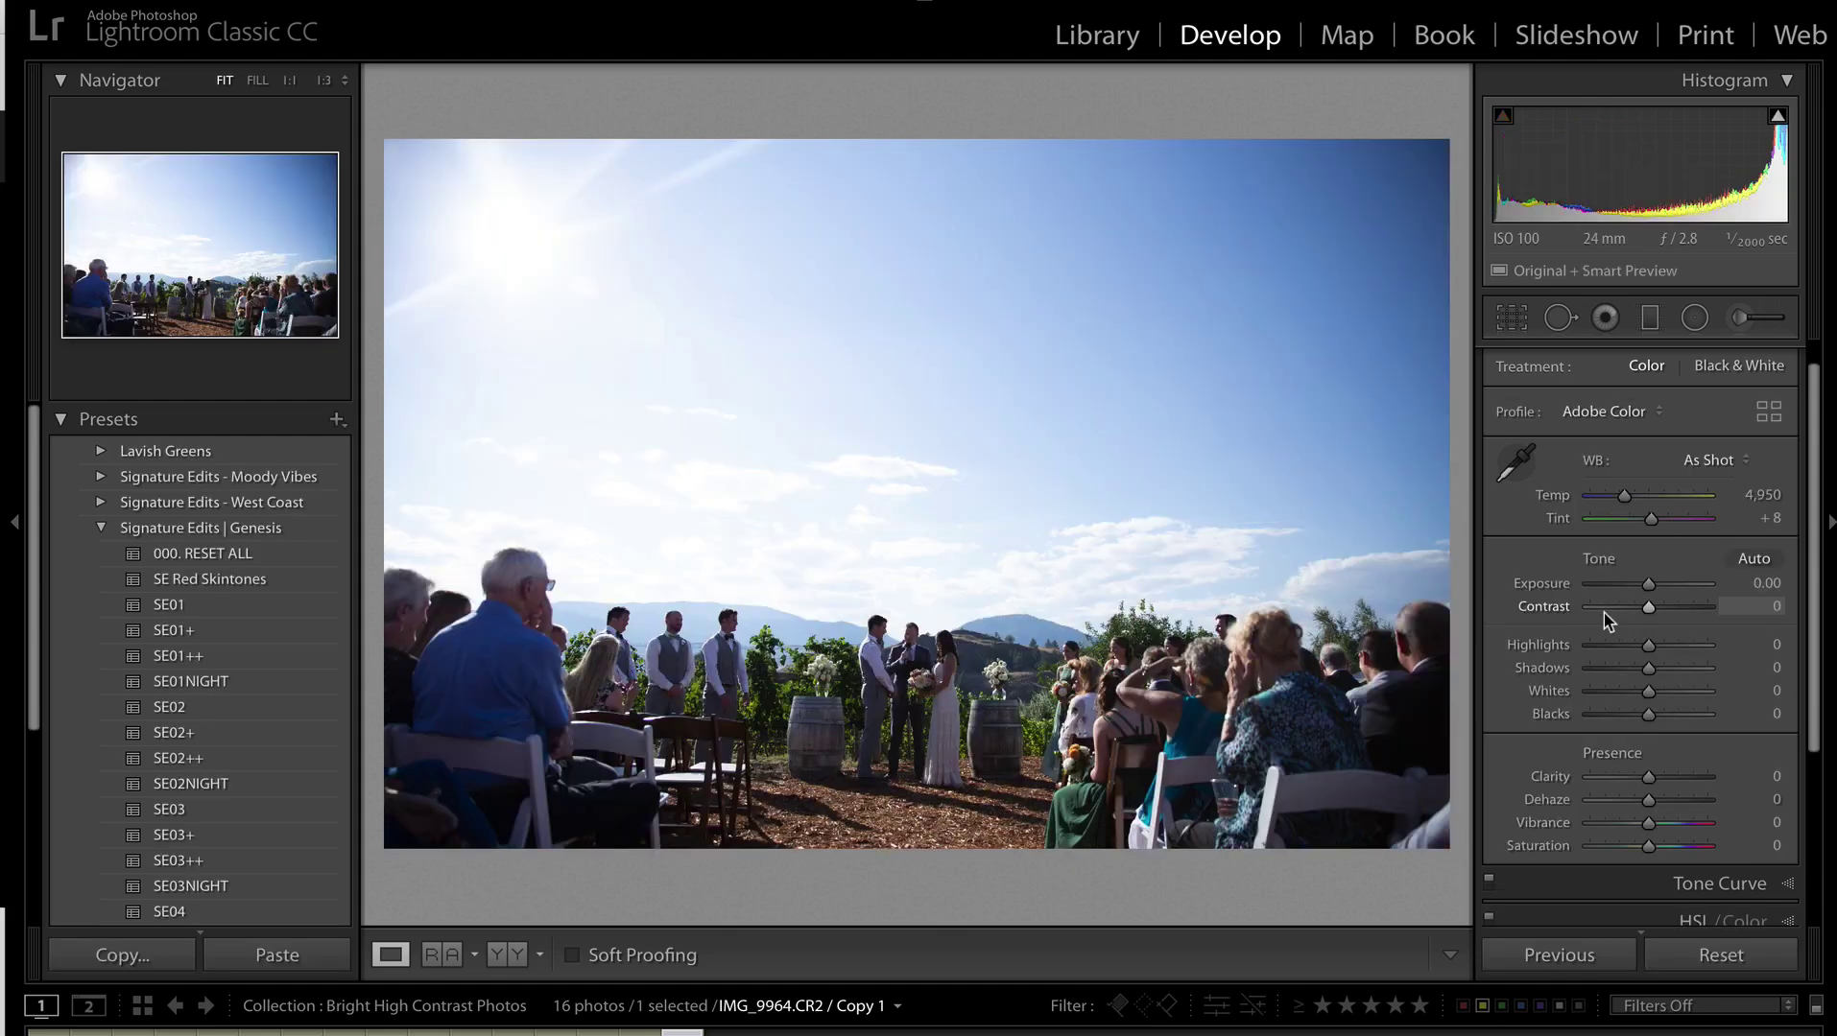
click(178, 710)
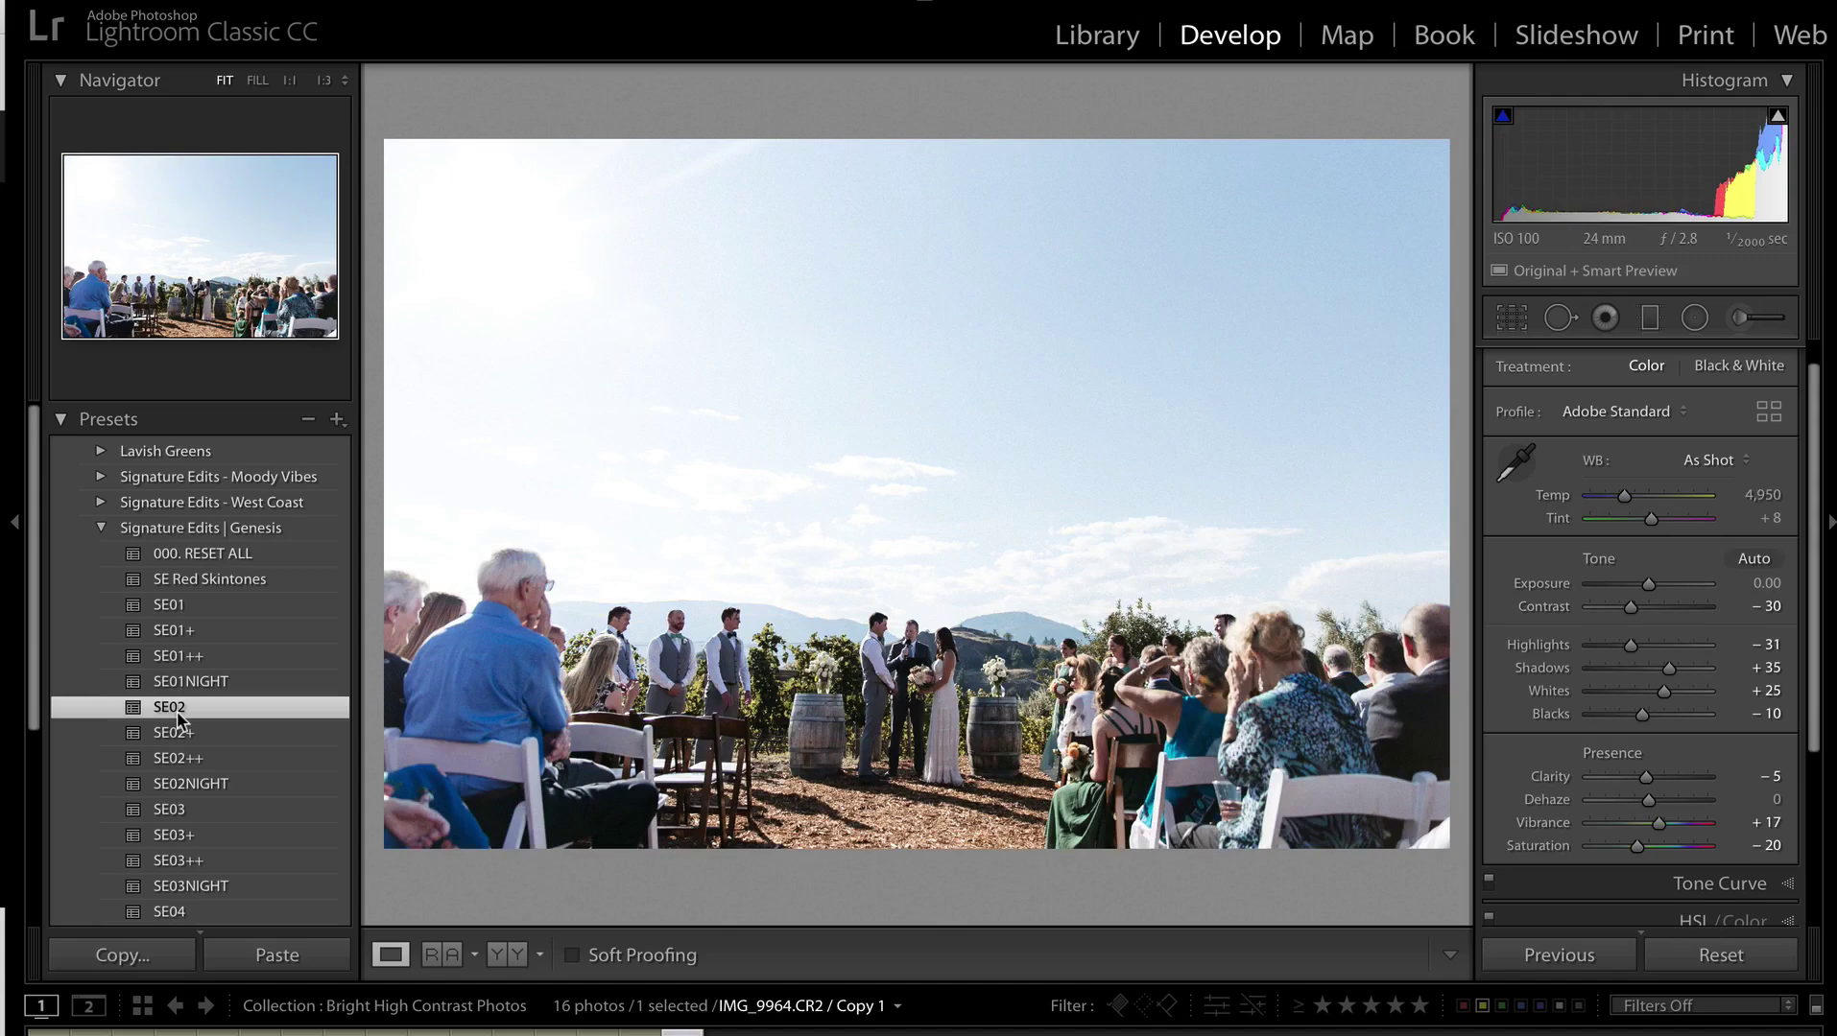
key(minus)
key(minus)
key(minus)
Straighten the ceremony photo with Crop & Straighten by rotating it to an angle of about -2.07.
key(r)
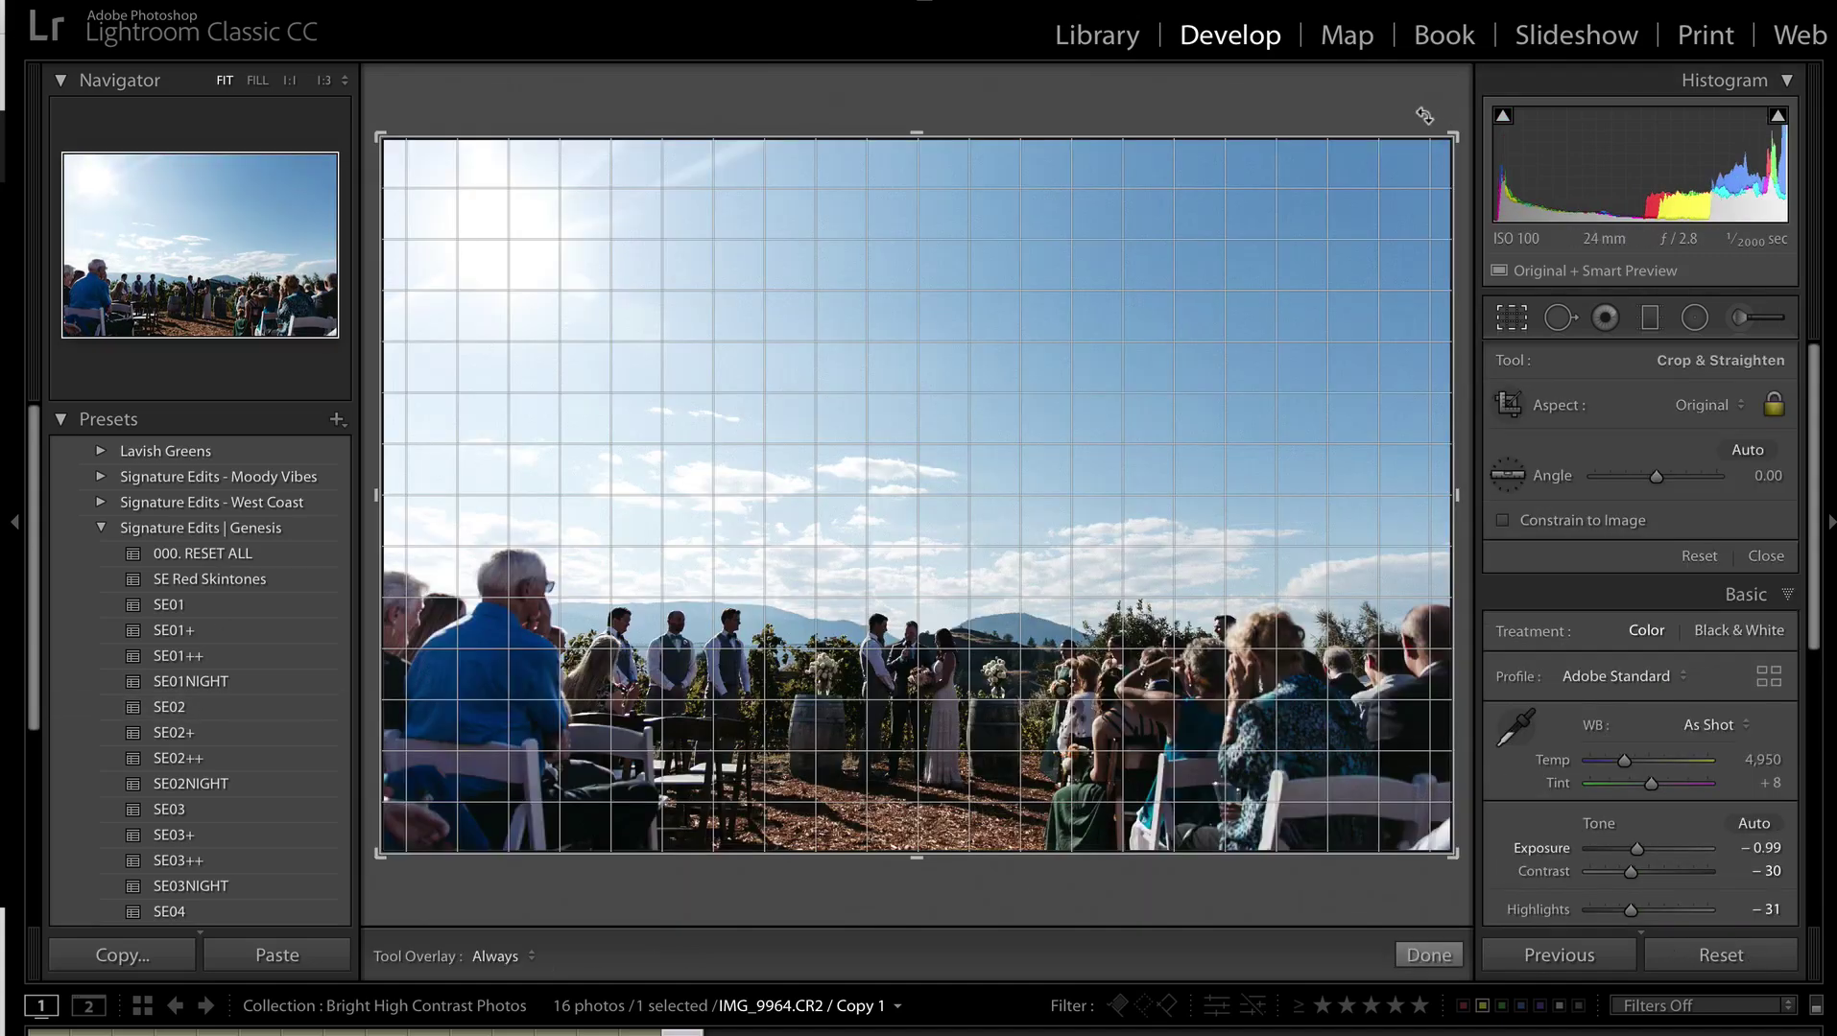
drag(1422, 115, 1407, 99)
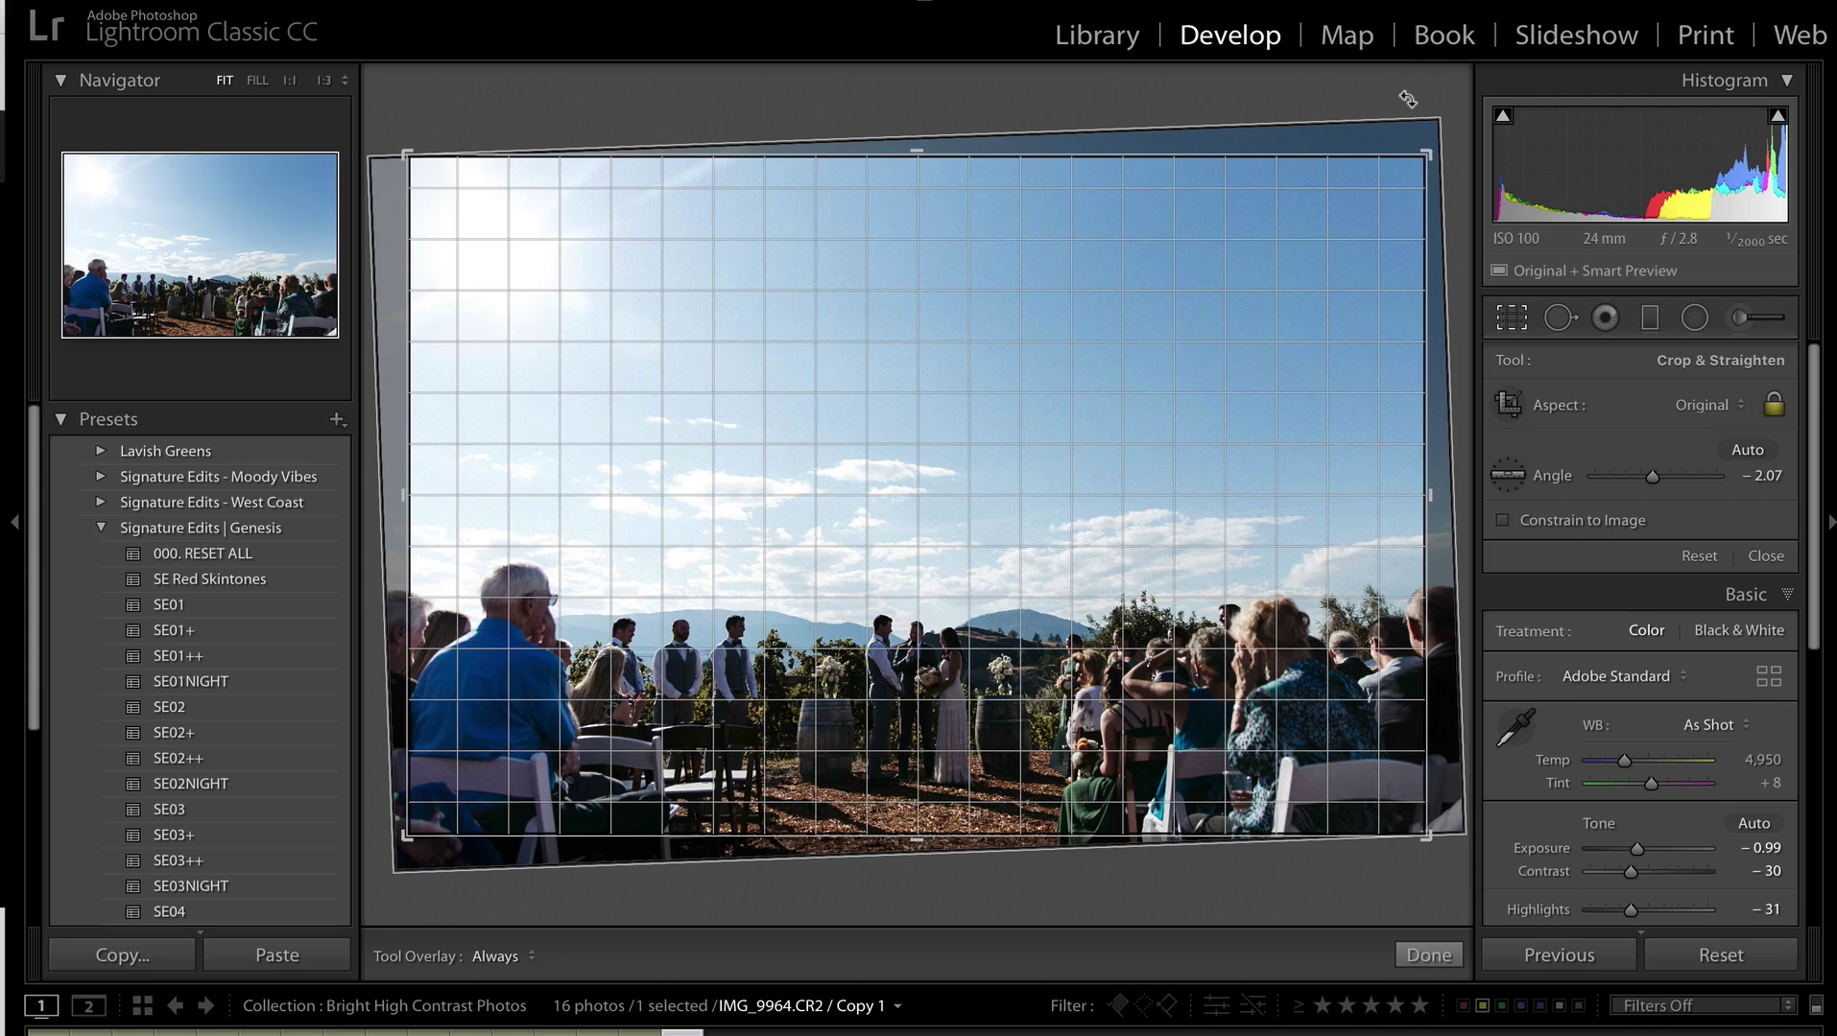